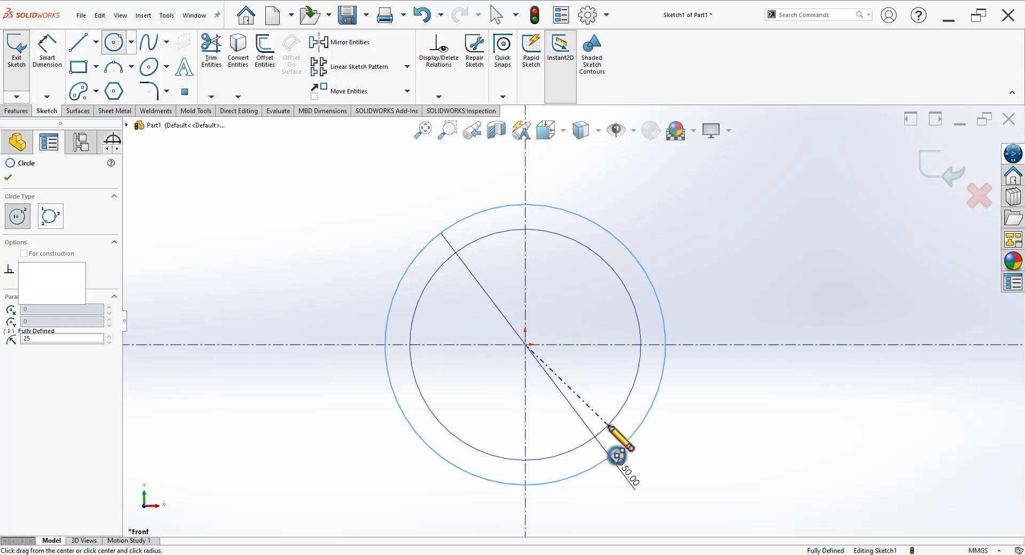
Draw a 144 mm diameter circle centred on the origin and move both diameter labels clear of the circles
left_click(526, 346)
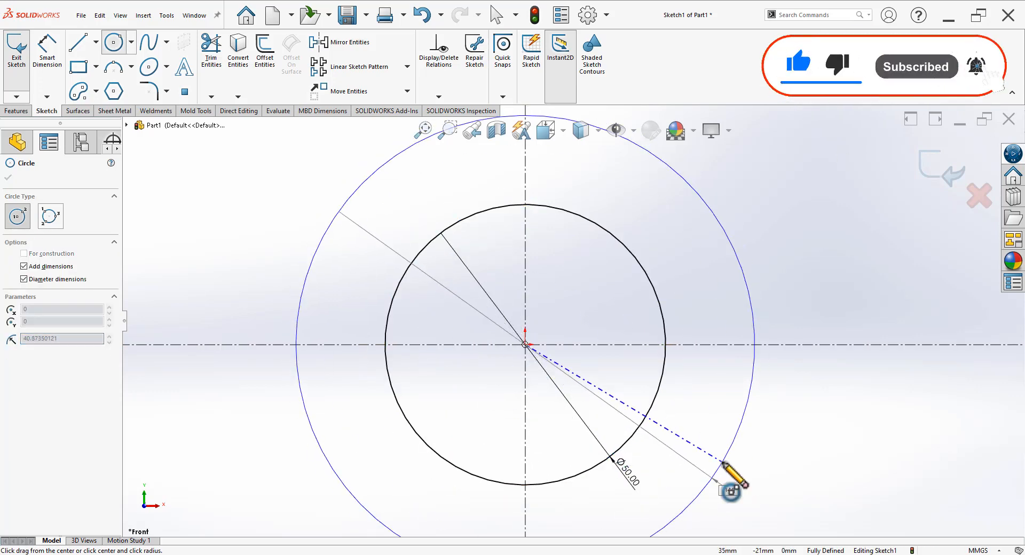
left_click(723, 462)
type("72")
key("Return")
key("f")
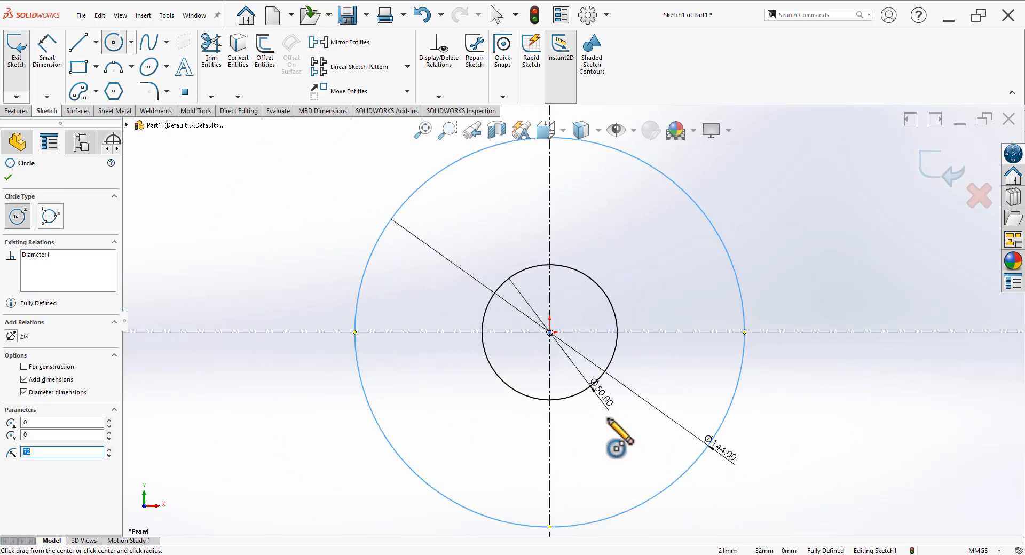
key("Escape")
key("z")
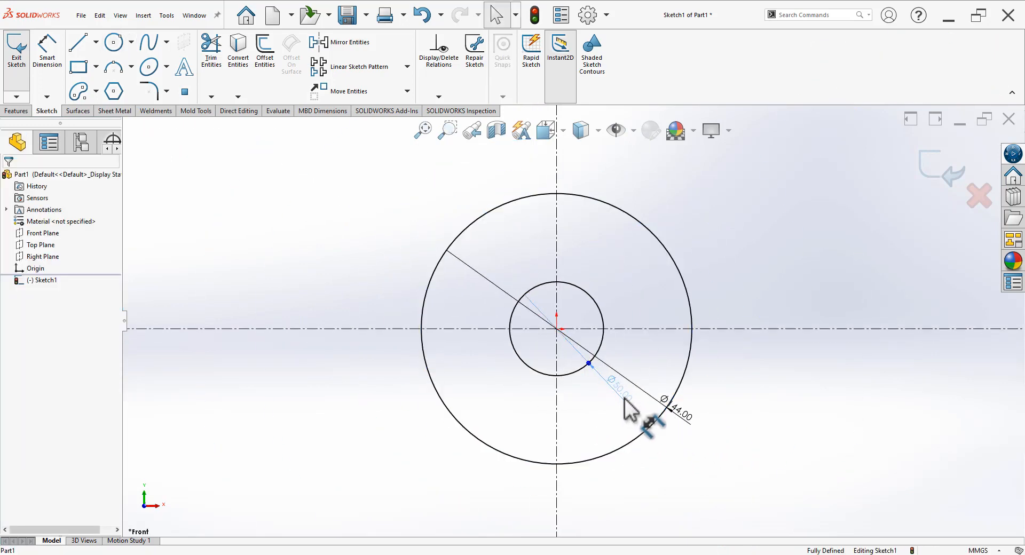
left_click_drag(625, 402, 630, 400)
mouse_move(698, 435)
left_mouse_down()
mouse_move(686, 422)
mouse_move(716, 428)
left_mouse_up()
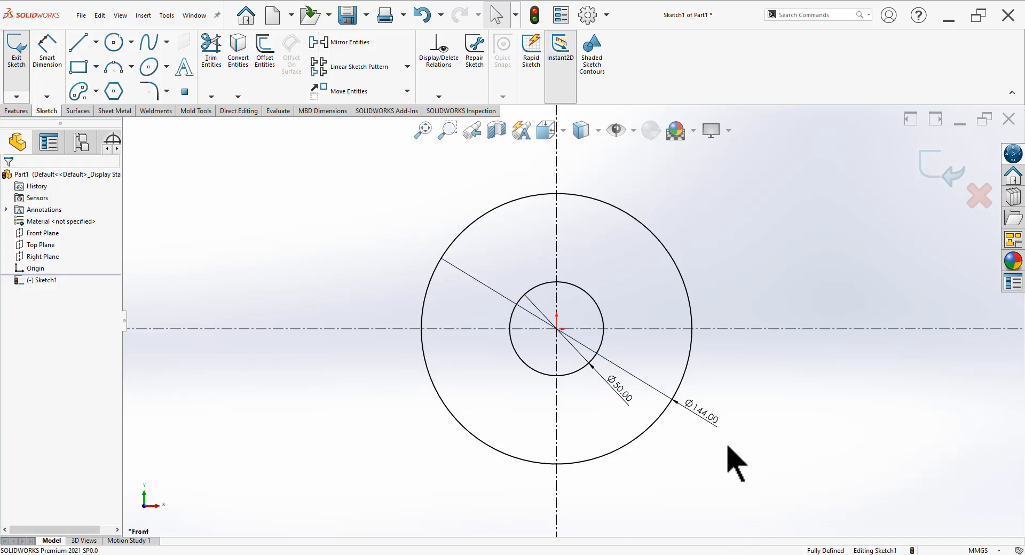
Set the document units so dual dimension lengths use no decimals, with the length decimals at None
left_click(968, 550)
left_click(921, 537)
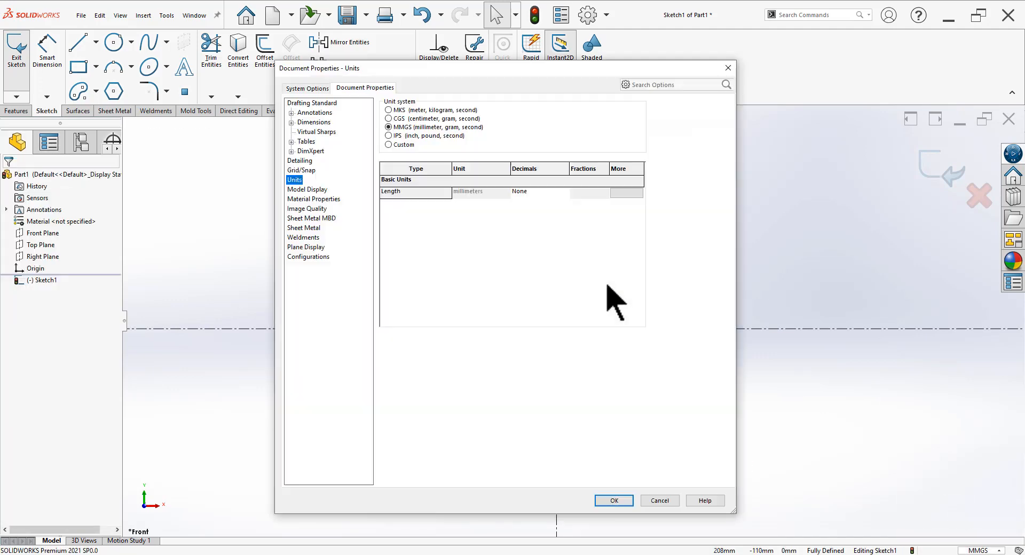
left_click(564, 204)
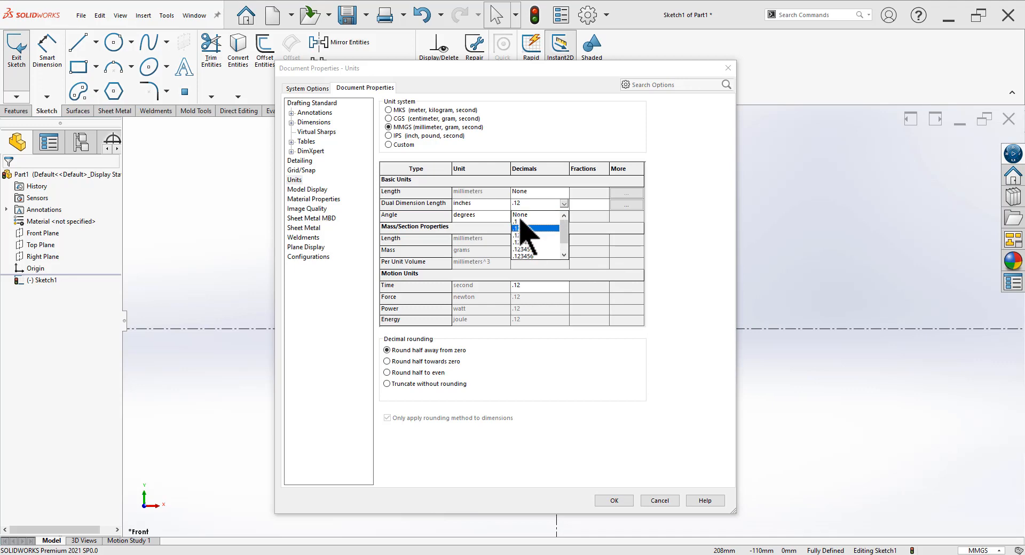
left_click(526, 211)
left_click(614, 500)
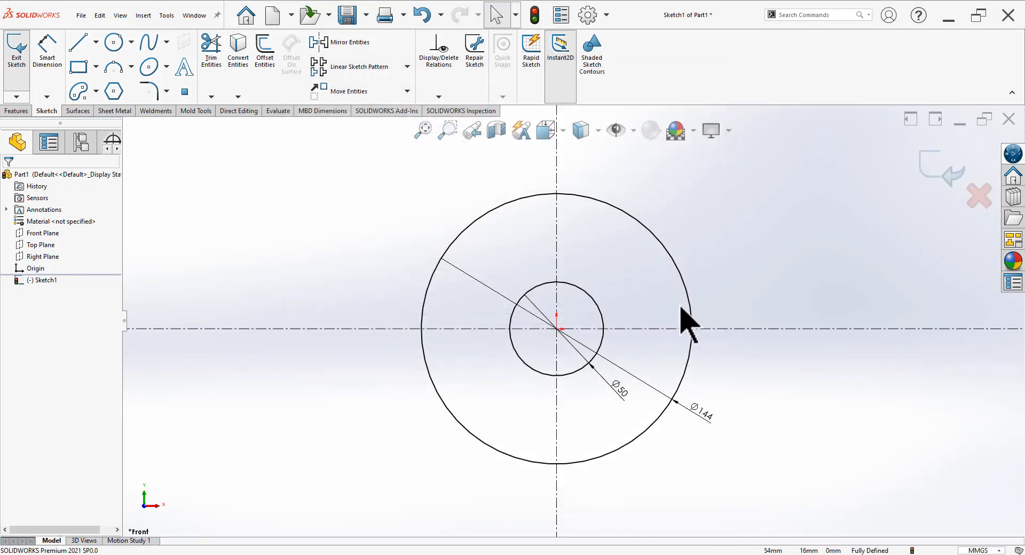
Consult the exercise PDF and sketch a sloping line about 178 mm long, down to the right from the vertical centreline above the circles
scroll(716, 294, "up", 3)
middle_click_drag(710, 279, 647, 309, "ctrl")
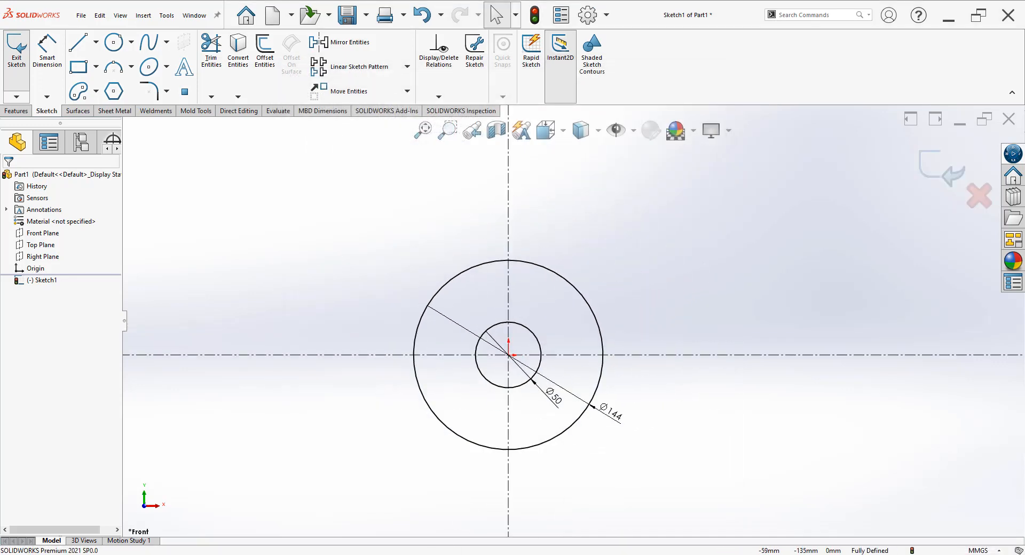
key("alt+Tab")
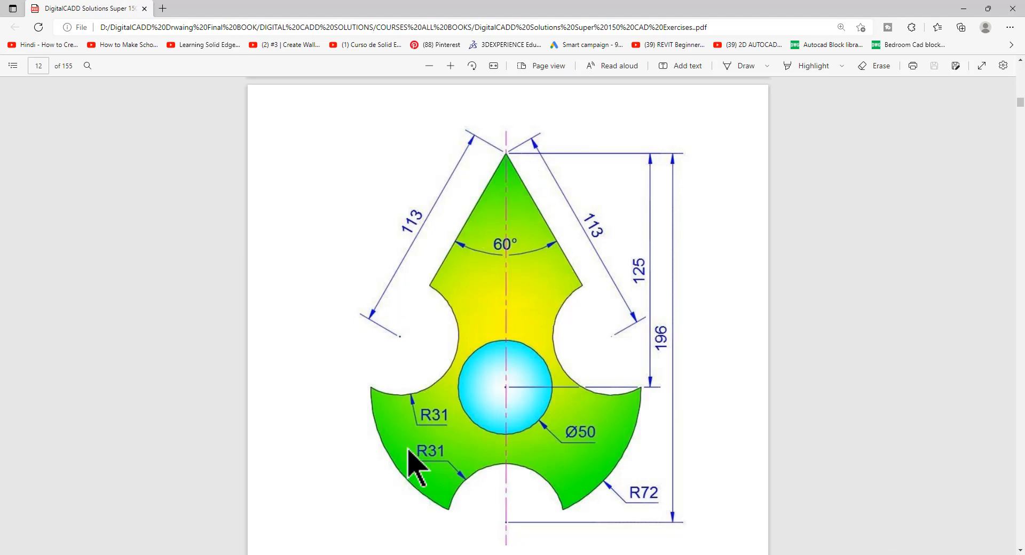
key("alt+Tab")
scroll(613, 236, "down", 2)
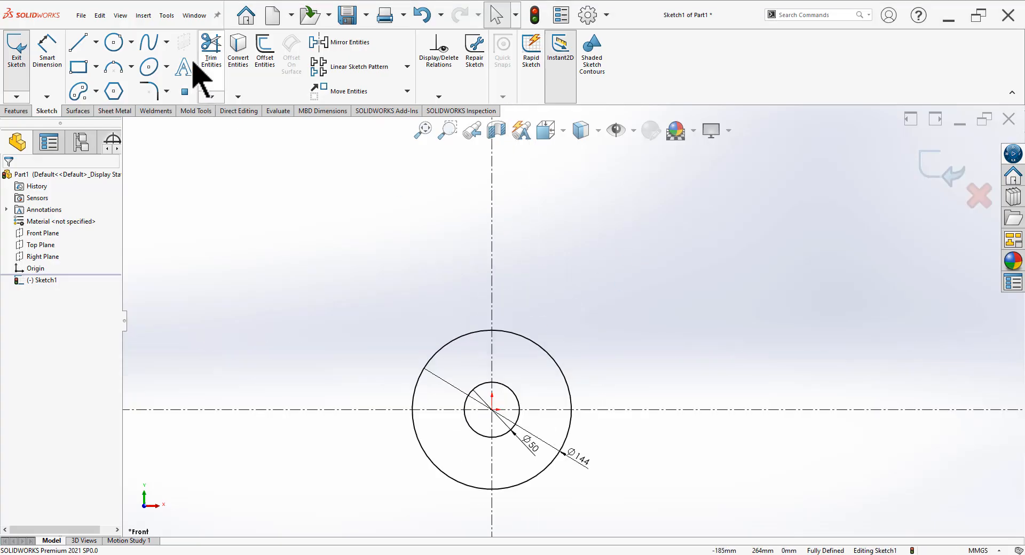
left_click(79, 44)
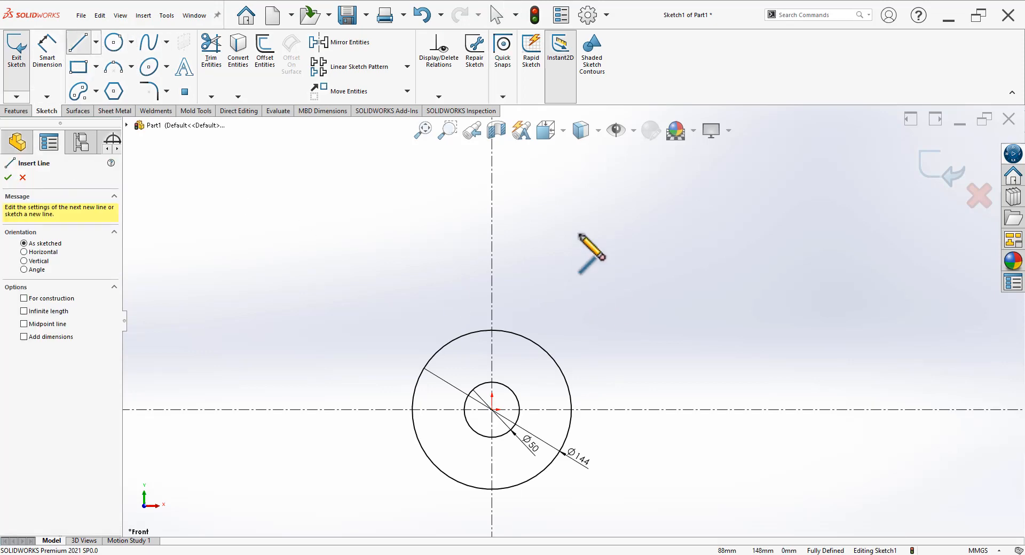
left_click(492, 183)
left_click(595, 352)
key("Escape")
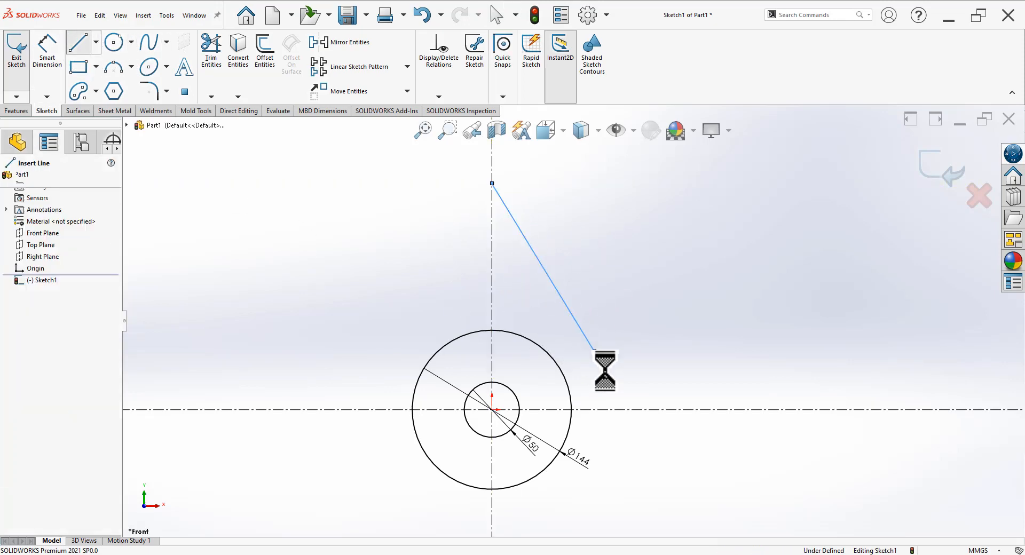
Mirror the sloping line about the vertical centreline, keeping the original
left_click(543, 270)
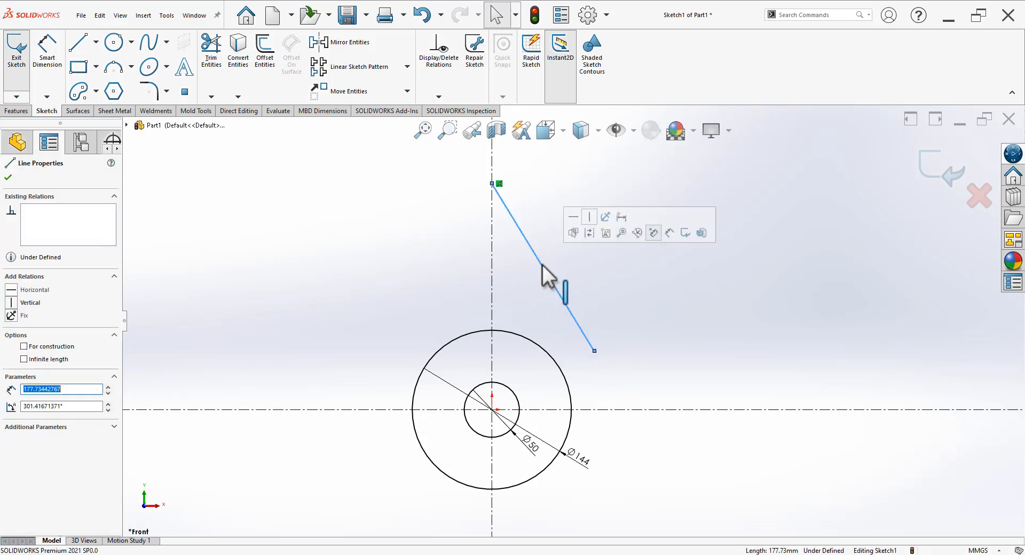
left_click(354, 44)
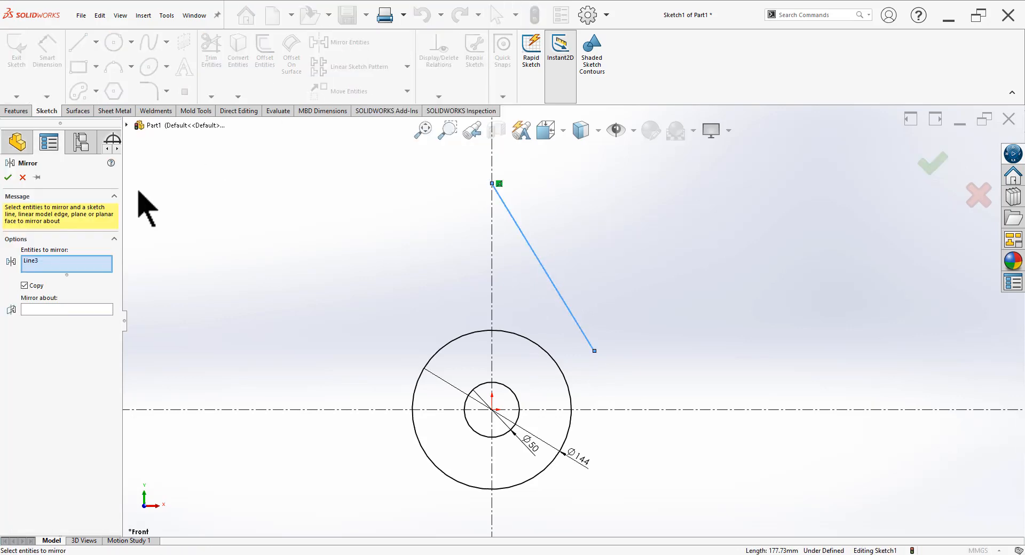
left_click(47, 310)
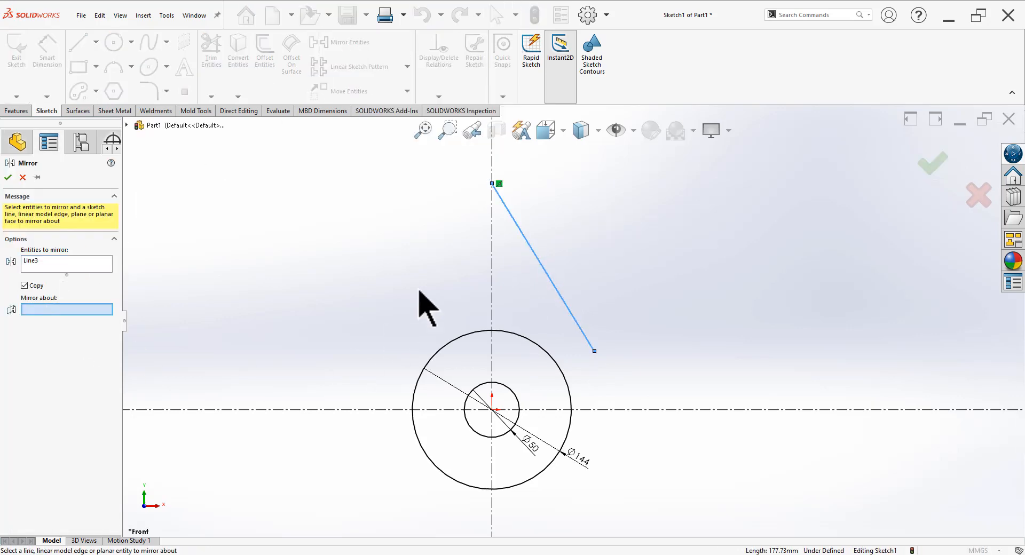
left_click(491, 229)
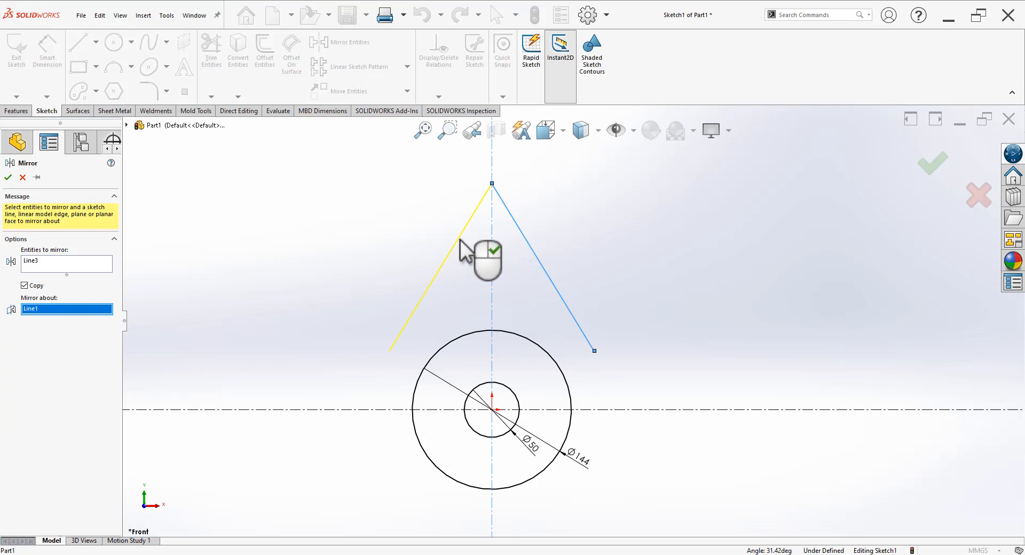
left_click(8, 178)
Check the apex angle in the exercise PDF and dimension the angle between the two sloping lines as 60°
key("alt+Tab")
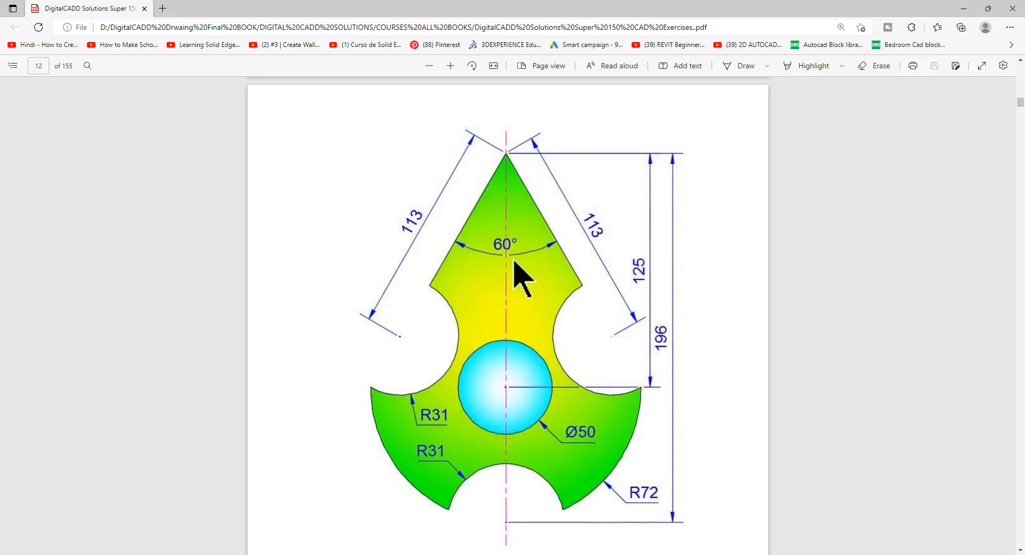
key("alt+Tab")
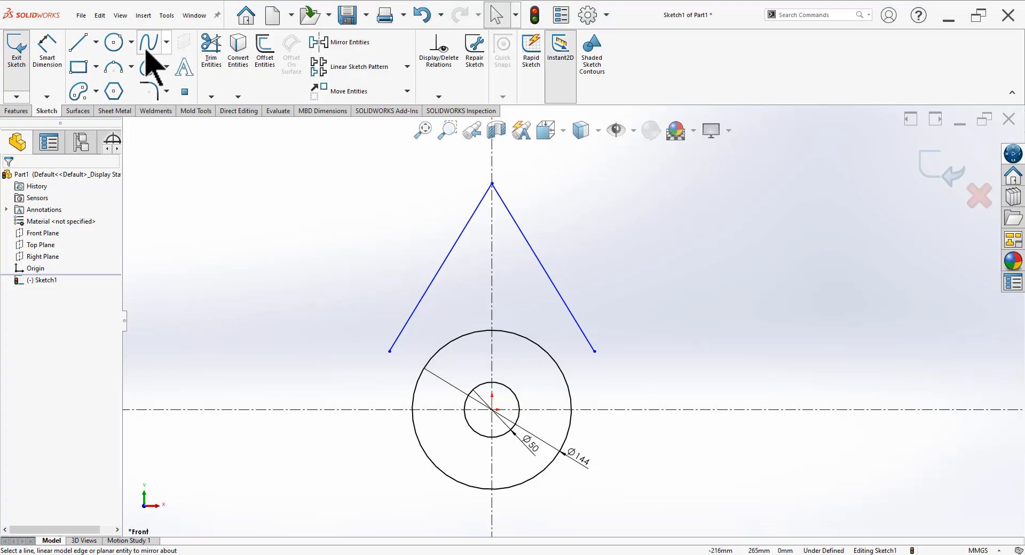
left_click(48, 54)
left_click(483, 199)
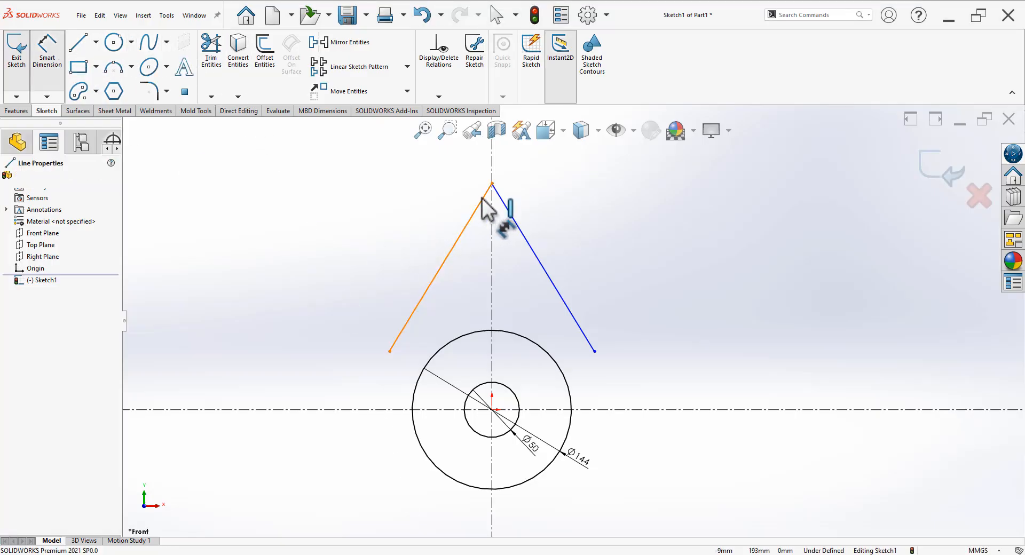
left_click(509, 212)
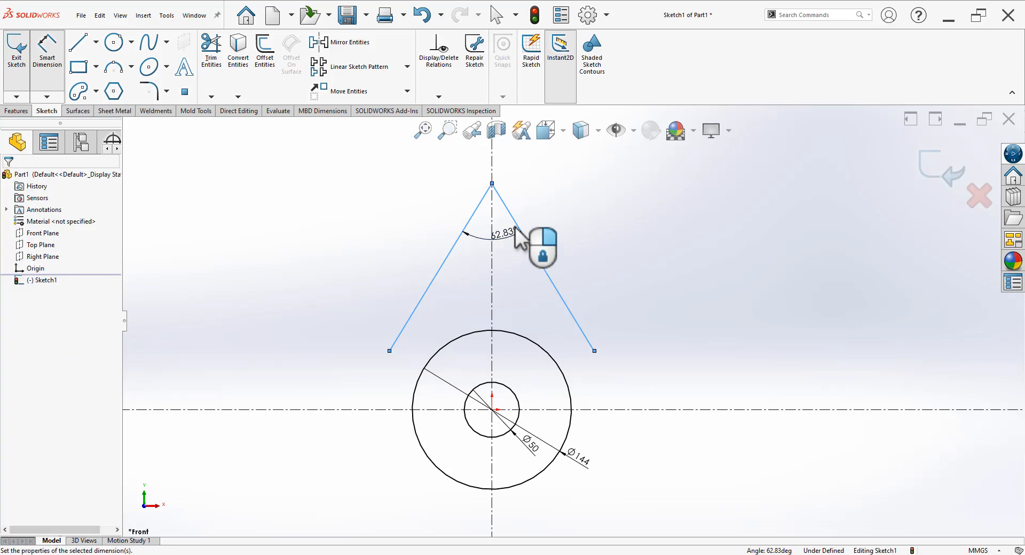
left_click(519, 233)
type("60")
key("Return")
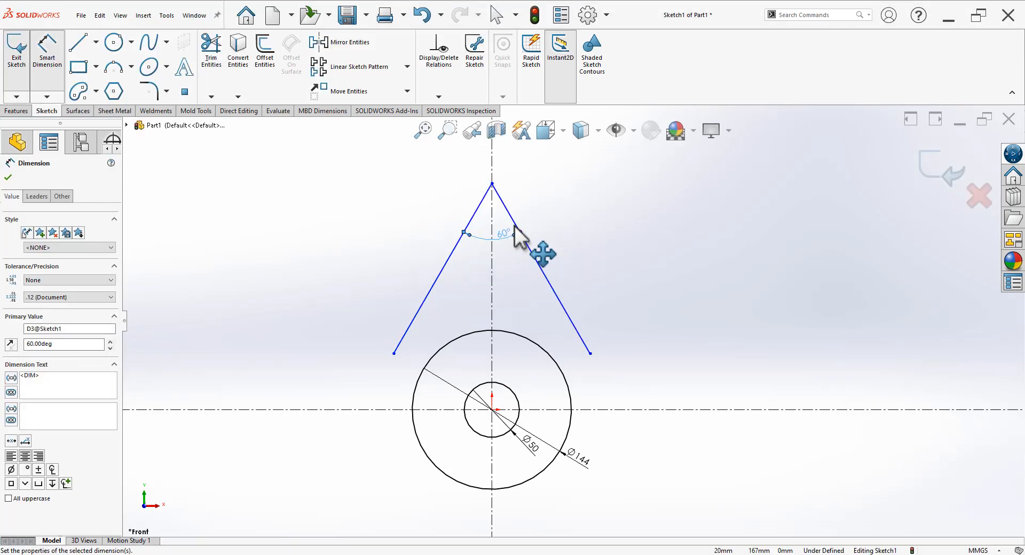
Check the exercise PDF and dimension the apex 125 mm above the horizontal centreline
left_click(333, 554)
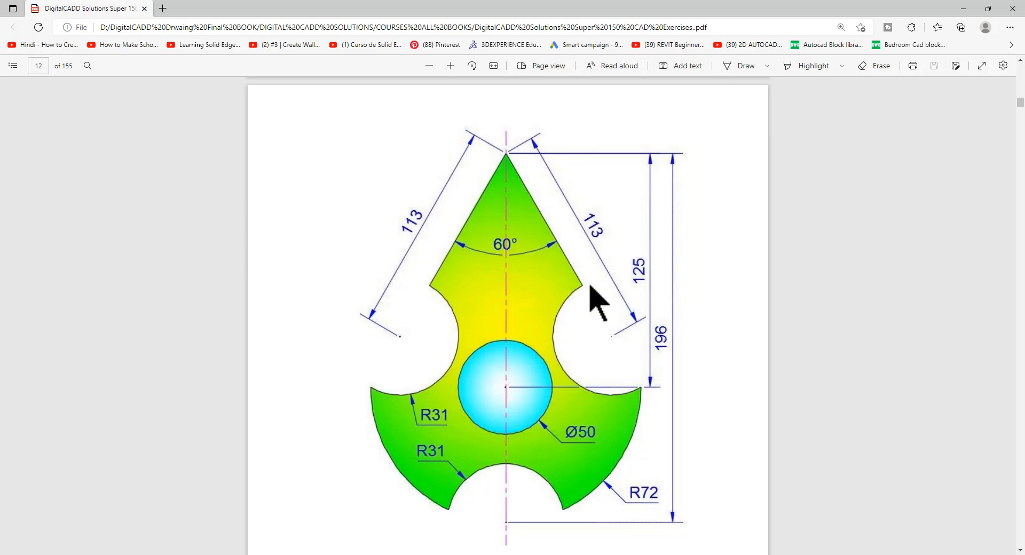
left_click(363, 554)
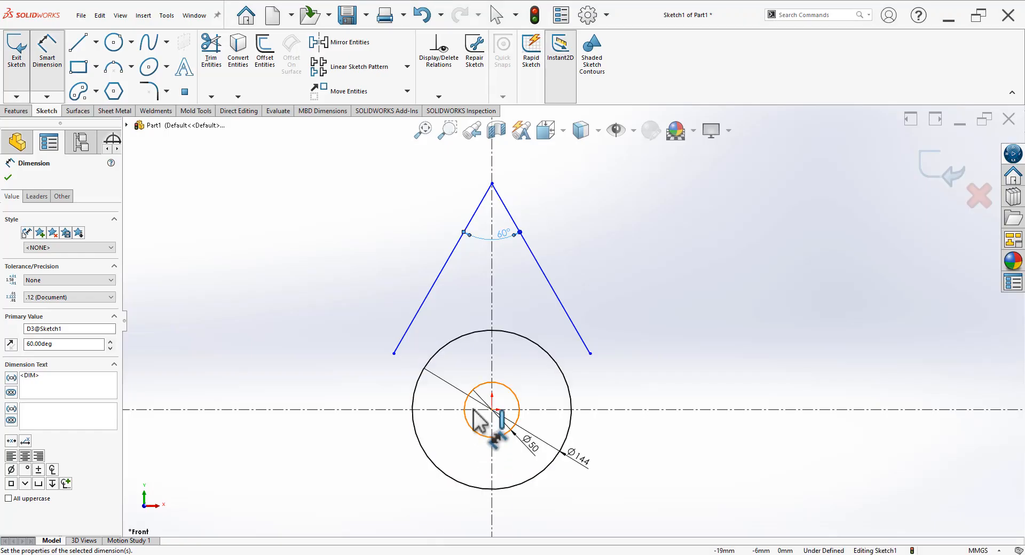
left_click(554, 410)
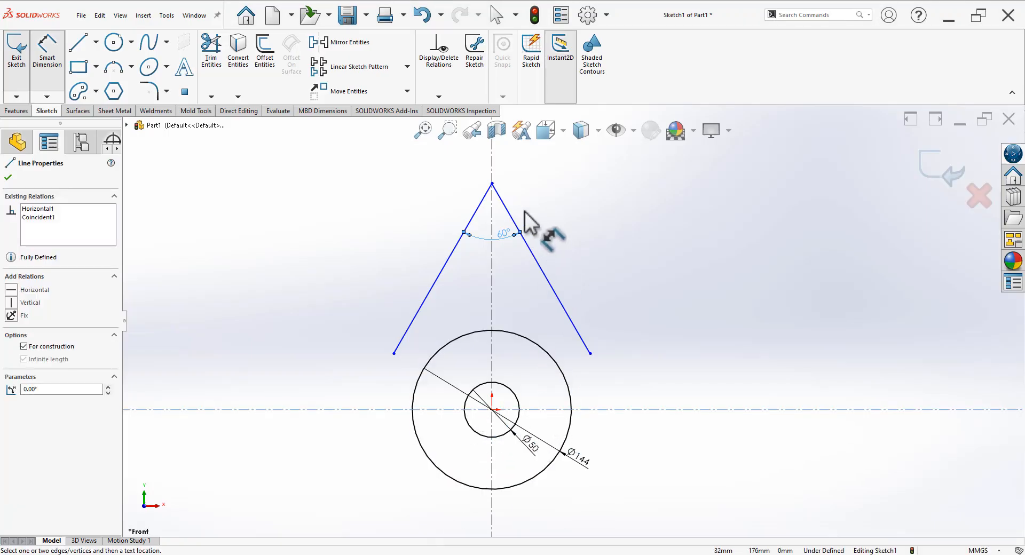
left_click(492, 184)
left_click(695, 329)
type("125")
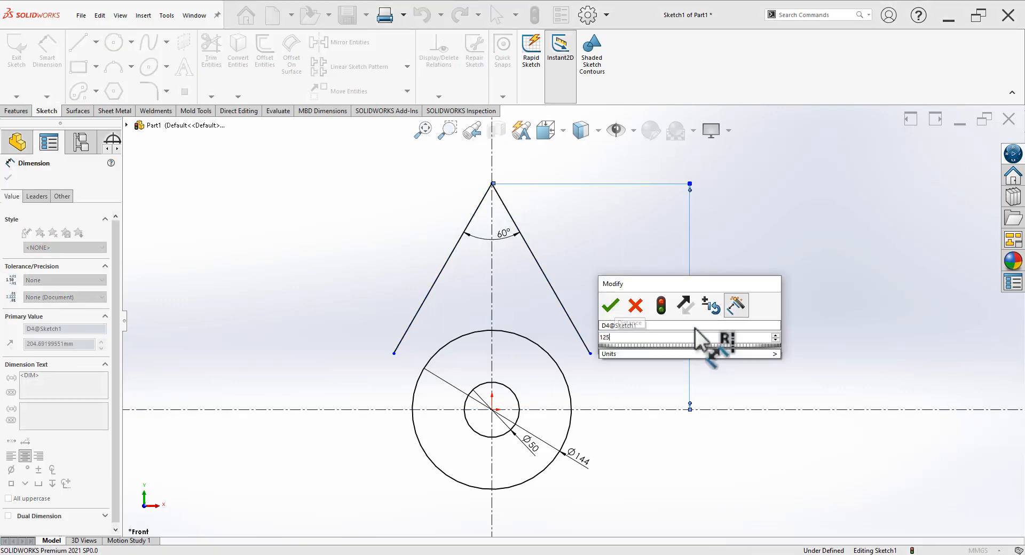
key("Return")
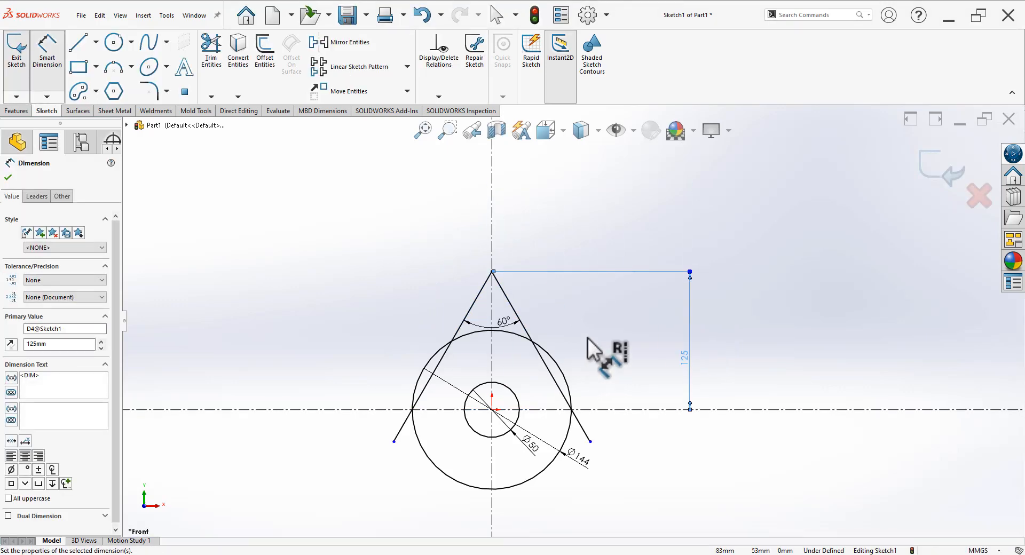
scroll(600, 350, "up", 2)
scroll(579, 412, "down", 3)
key("Escape")
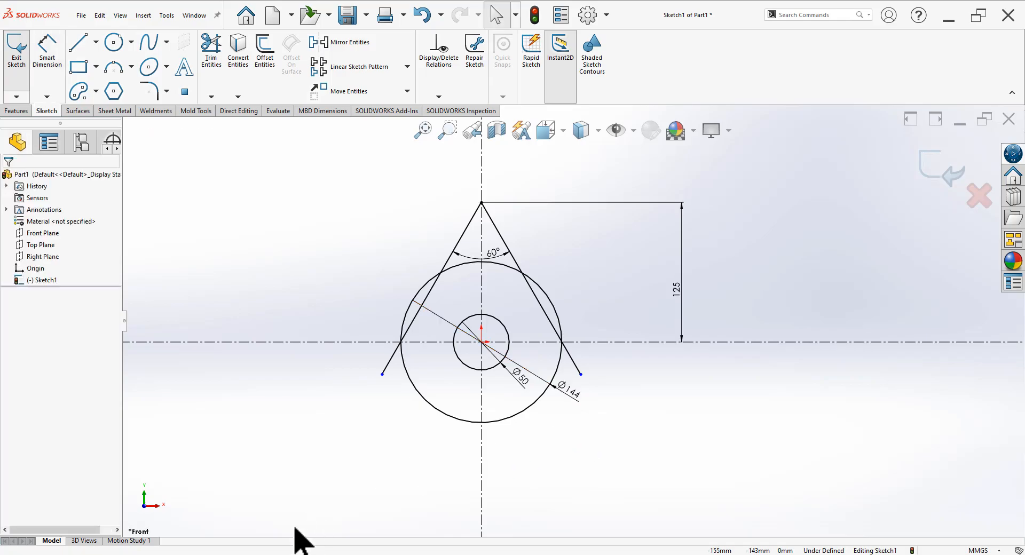
Check the arc sizes in the exercise PDF and draw a 62 mm diameter circle on the vertical centreline below the 144 mm circle
left_click(289, 554)
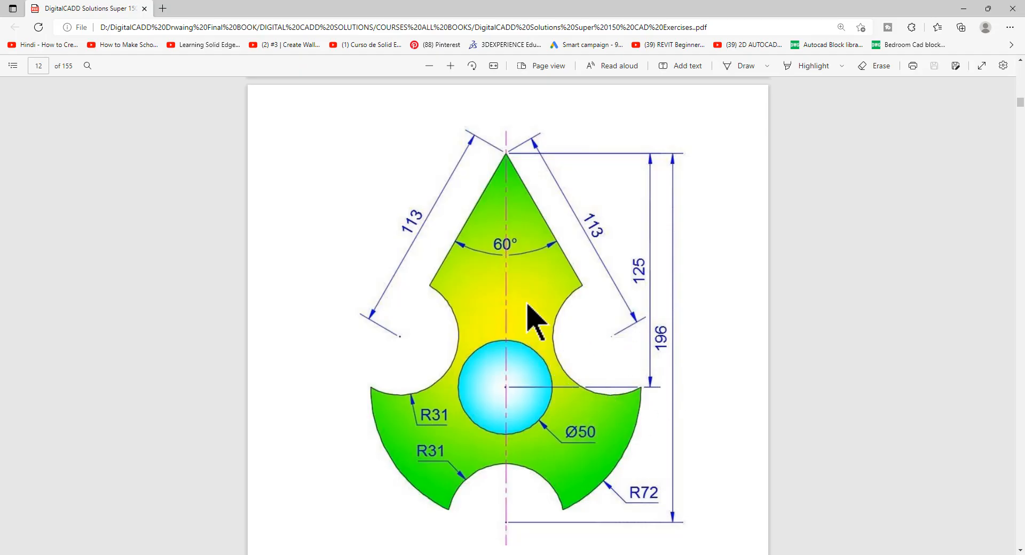
scroll(517, 488, "down", 2)
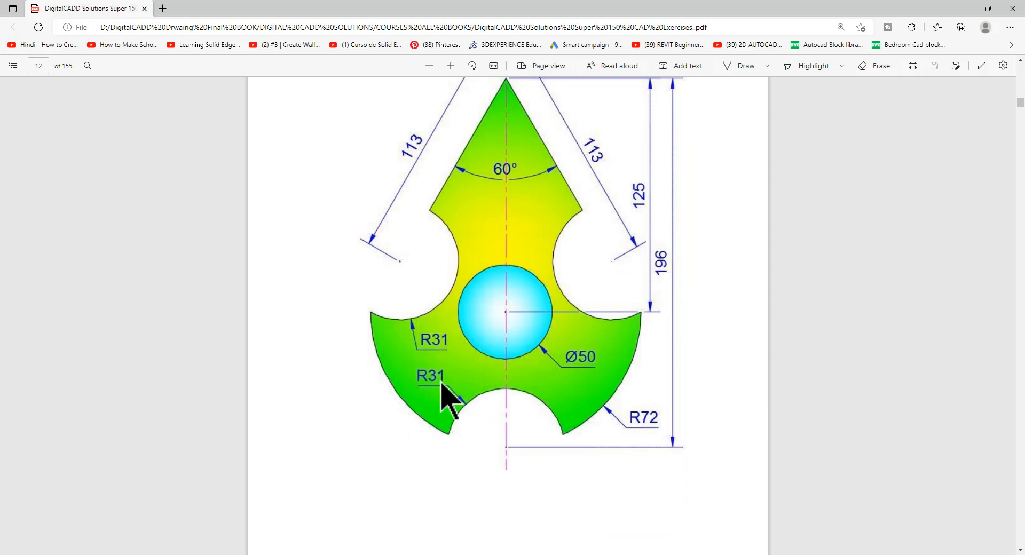
left_click(417, 554)
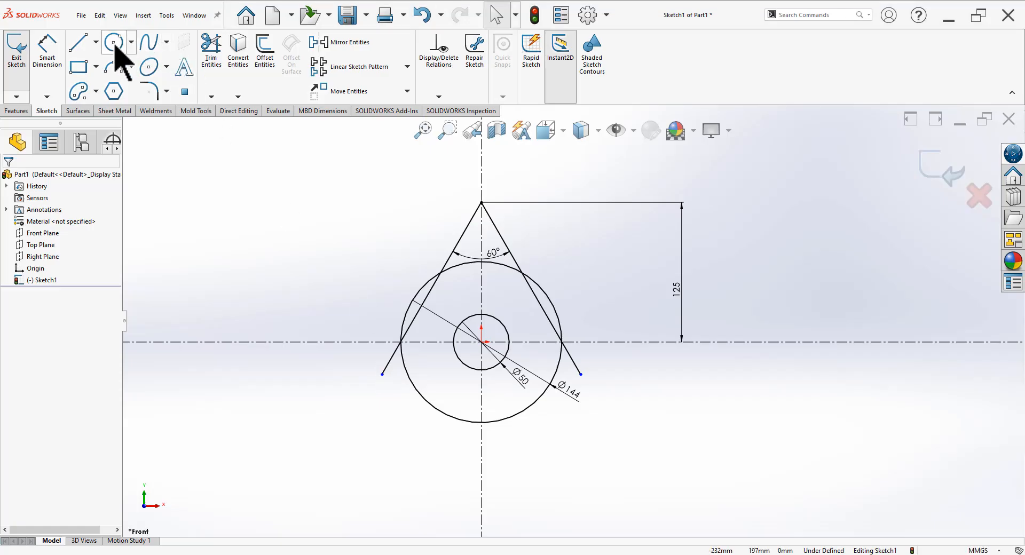
left_click(114, 44)
left_click(482, 471)
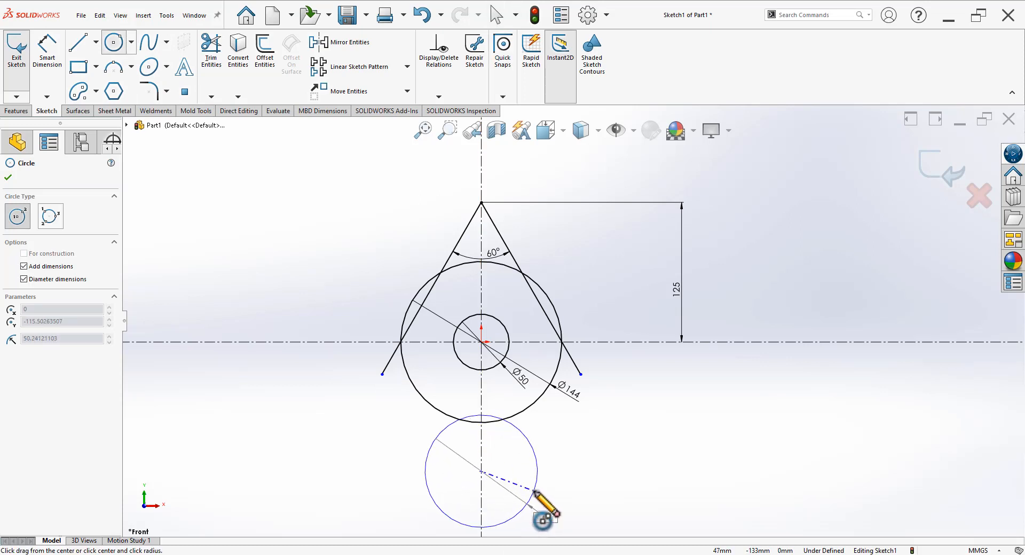
left_click(513, 489)
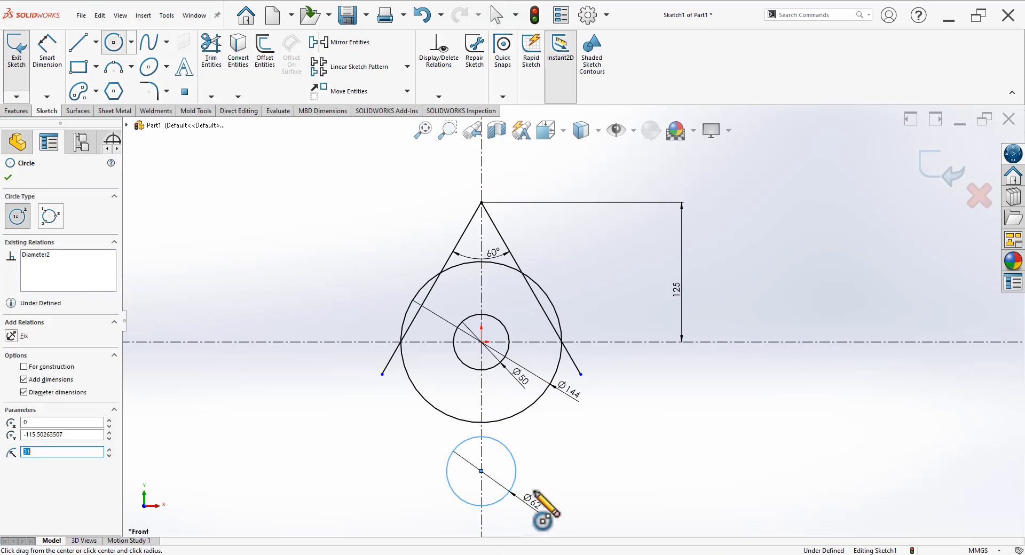
Draw another 62 mm diameter circle to the upper right of the 144 mm circle, outside the right sloping line
left_click(588, 281)
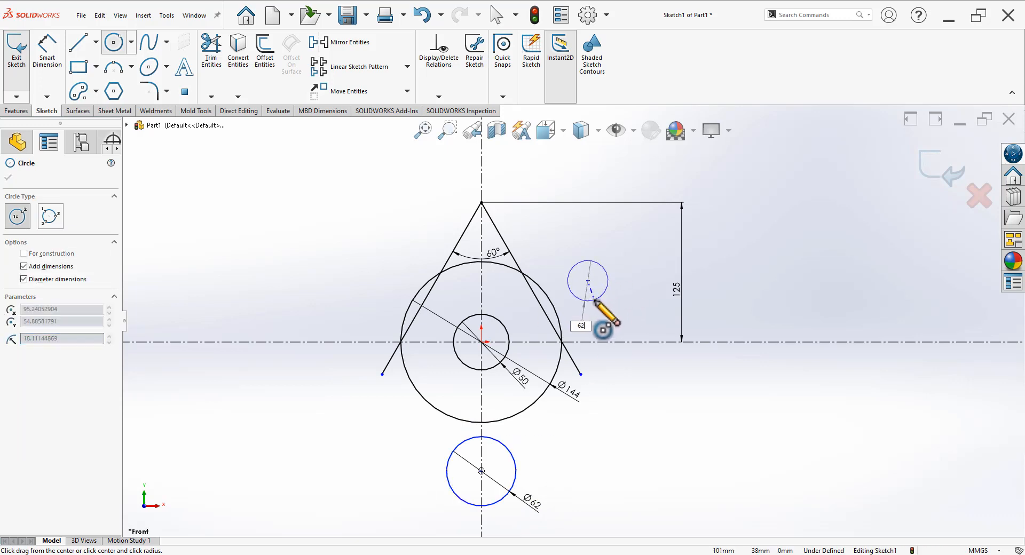
key("Return")
key("Escape")
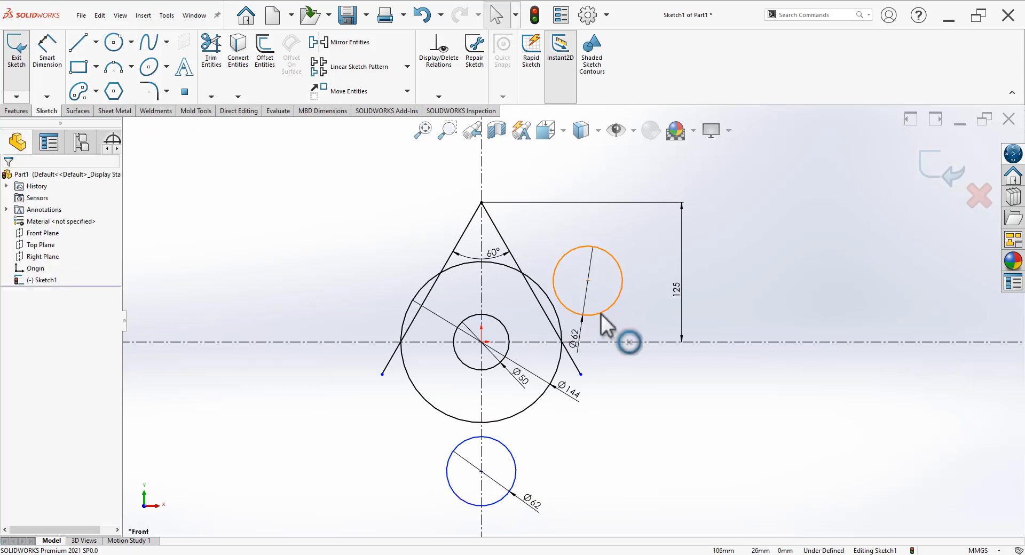
Mirror the upper-right 62 mm circle about the vertical centreline
left_click(601, 313)
left_click(328, 35)
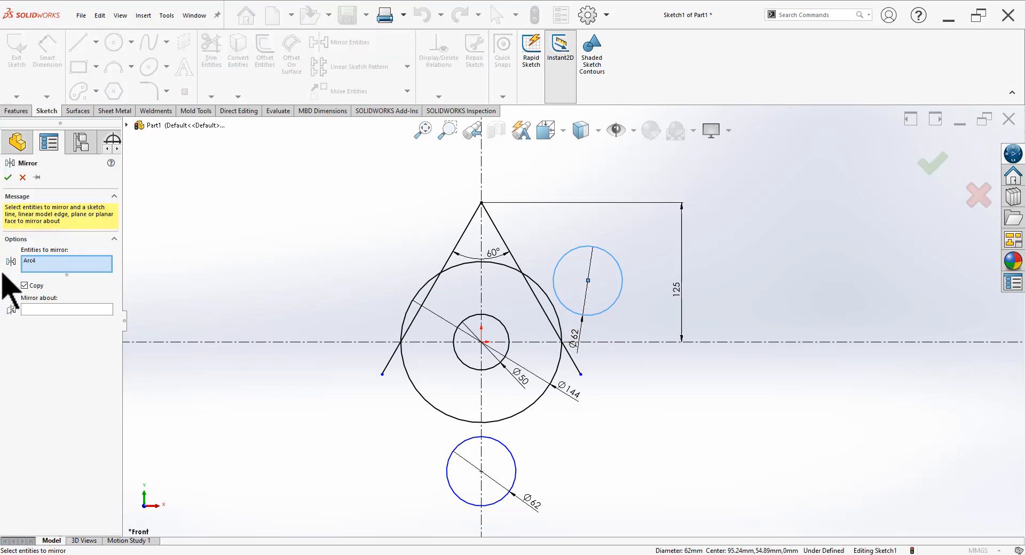
left_click(28, 312)
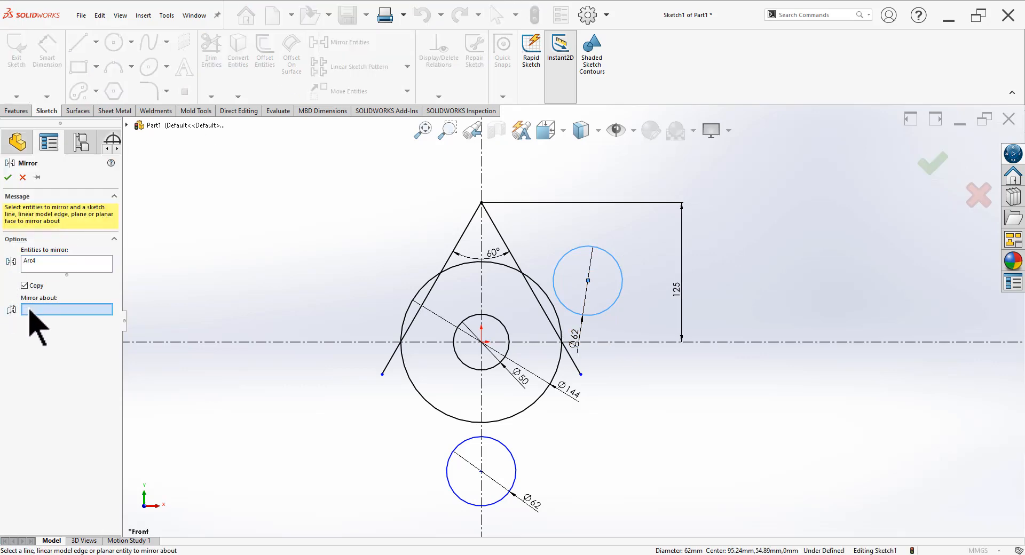
left_click(481, 172)
left_click(8, 178)
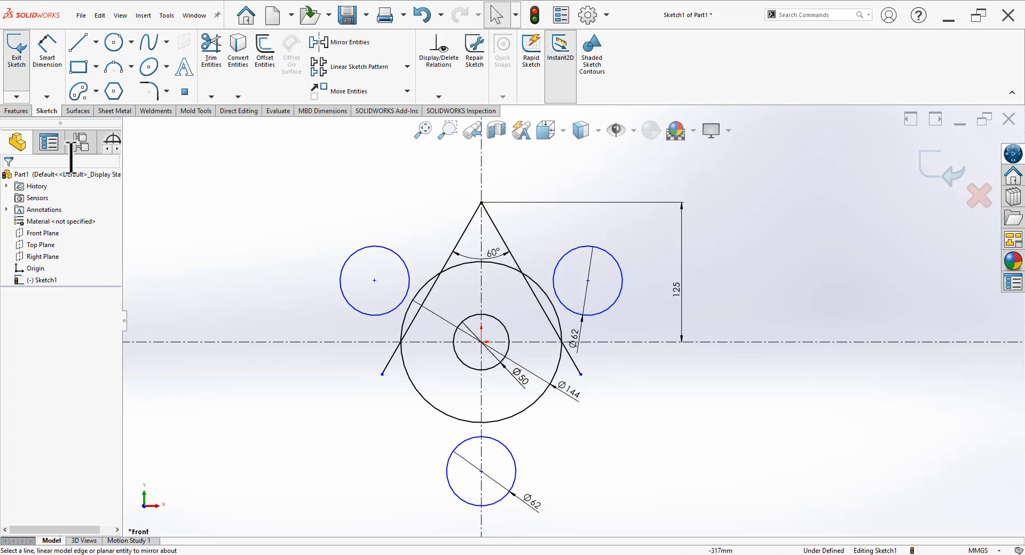
Check the exercise PDF and dimension the apex 196 mm above the centre of the lower 62 mm circle
left_click(47, 51)
key("alt+Tab")
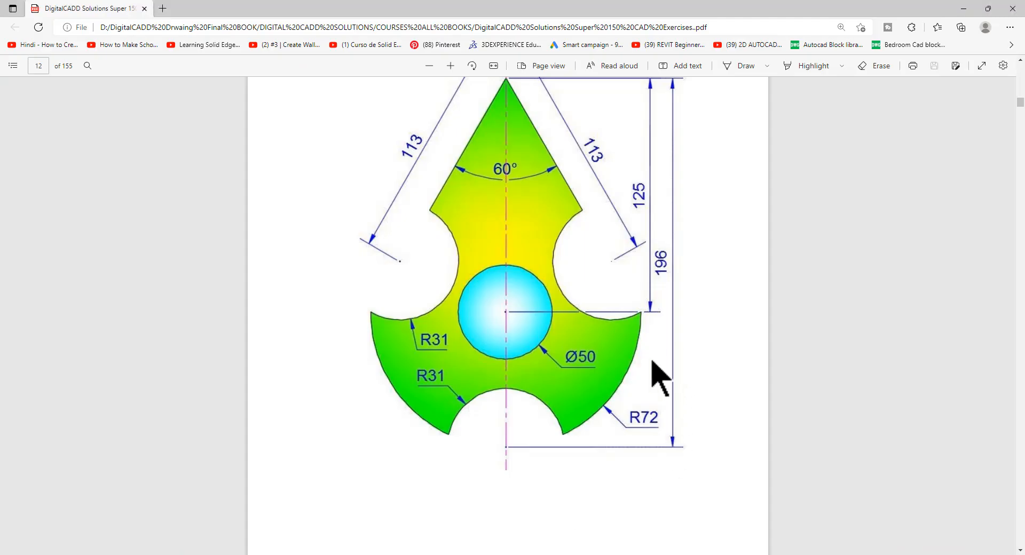
scroll(511, 161, "up", 2)
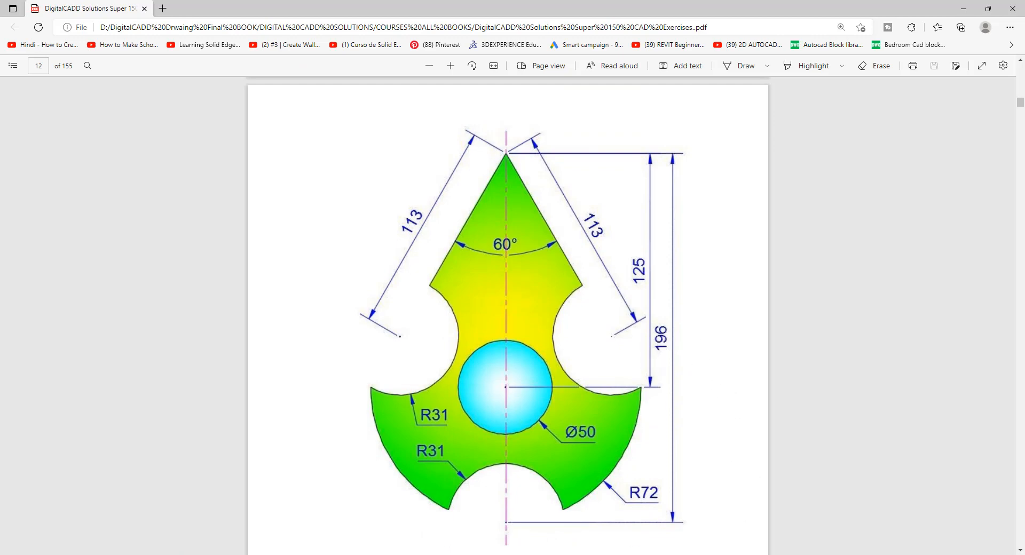
key("alt+Tab")
left_click(482, 203)
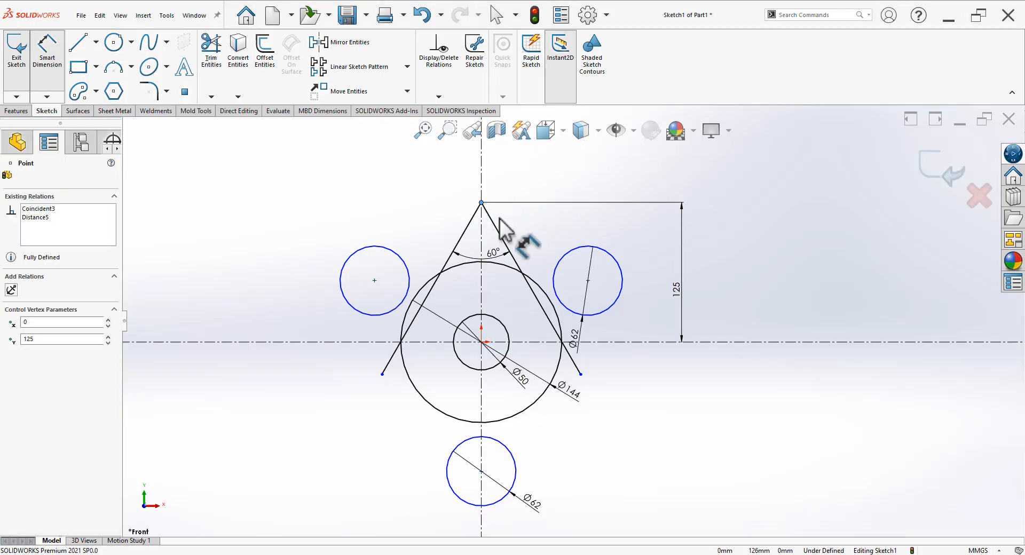
left_click(482, 471)
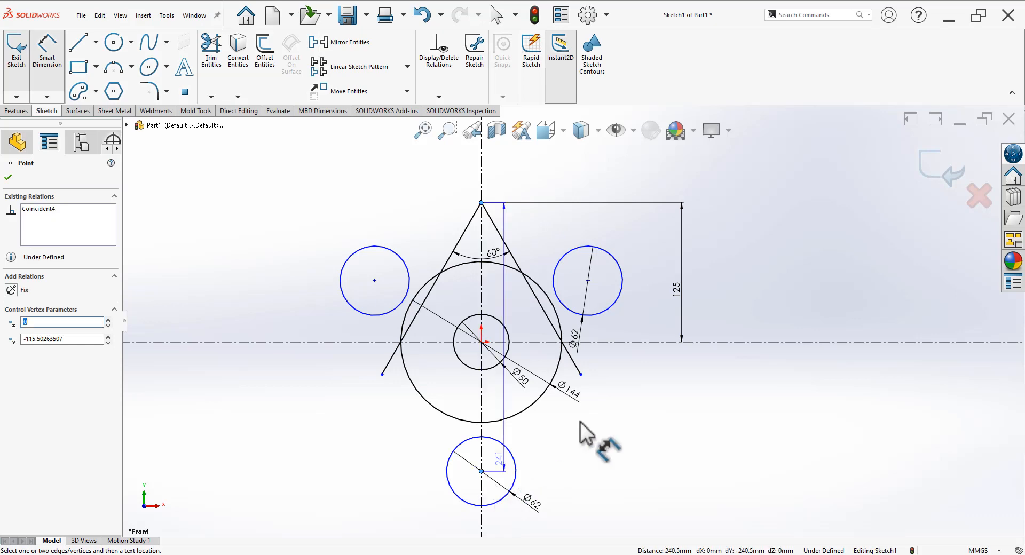
left_click(736, 336)
type("196")
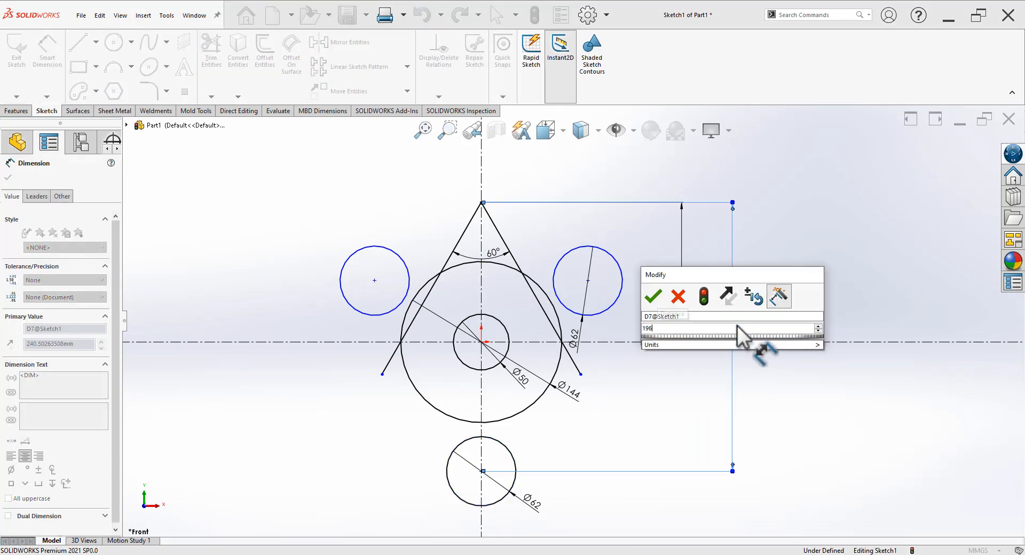
key("Return")
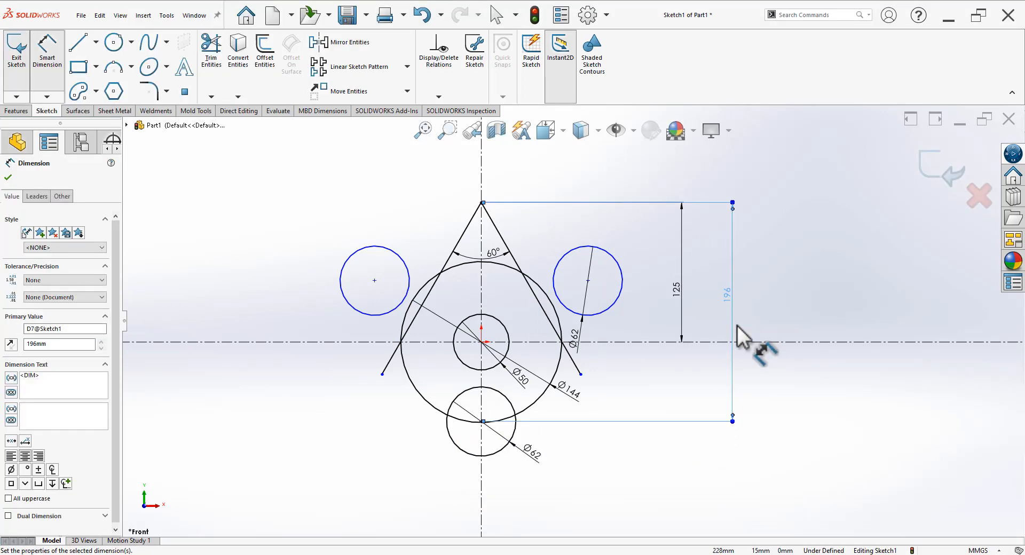
scroll(474, 448, "down", 7)
scroll(478, 440, "up", 8)
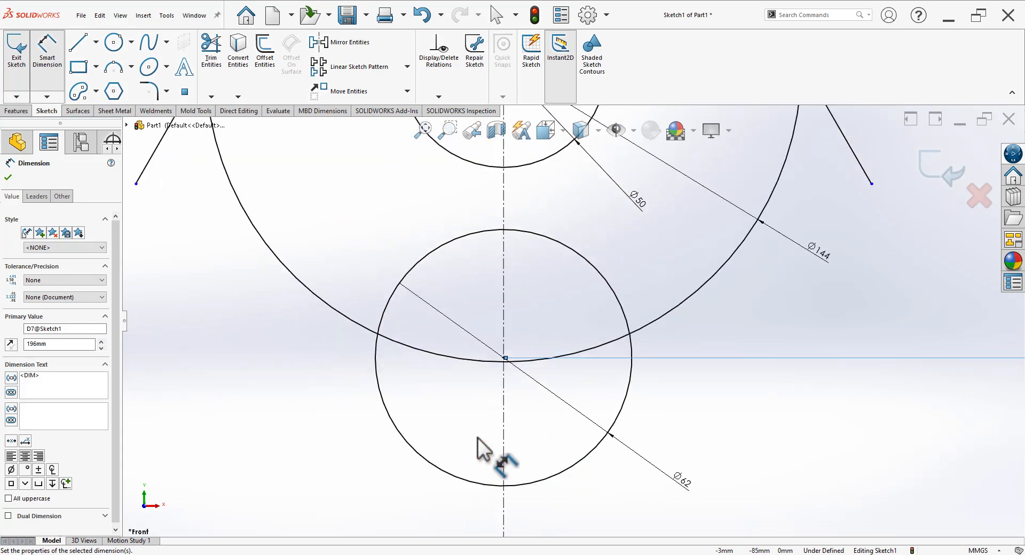
key("Escape")
scroll(636, 205, "down", 3)
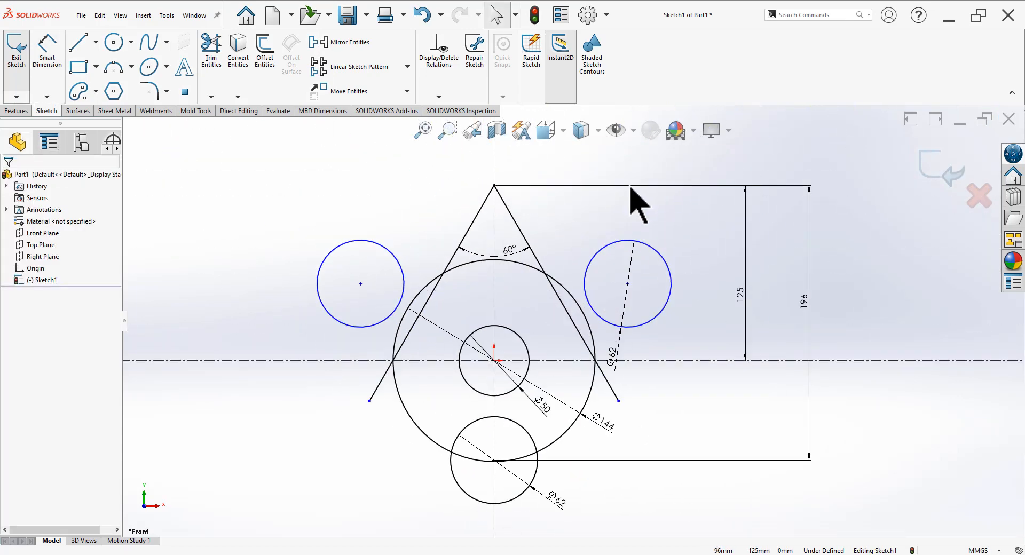
Make the centre of the right 62 mm circle coincident with the right sloping line
left_click(312, 554)
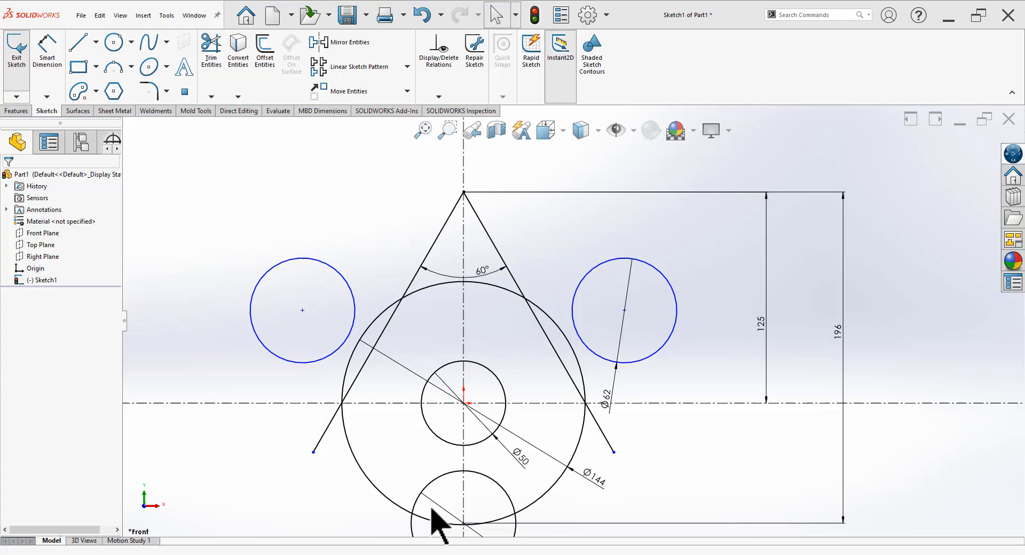
left_click(607, 359)
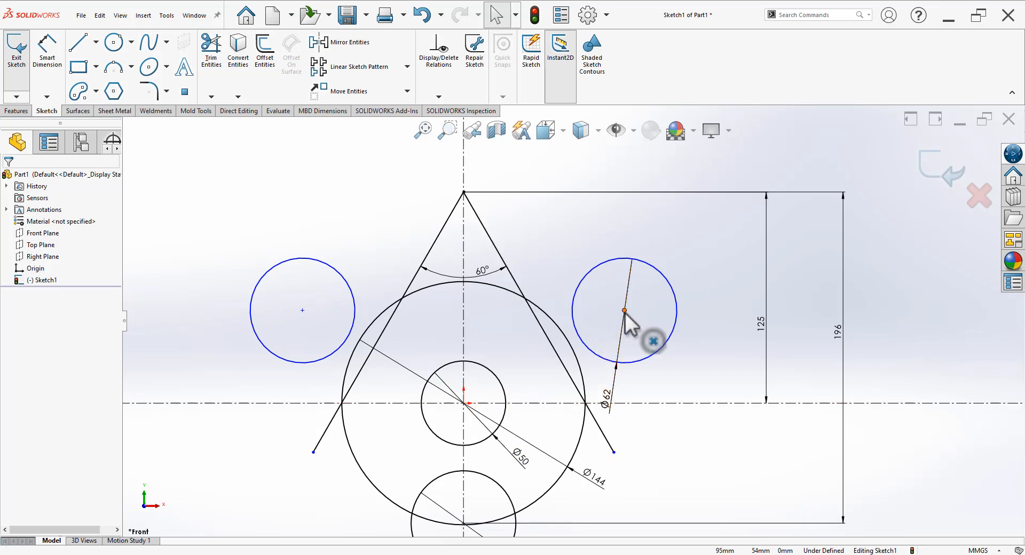
left_click(625, 311)
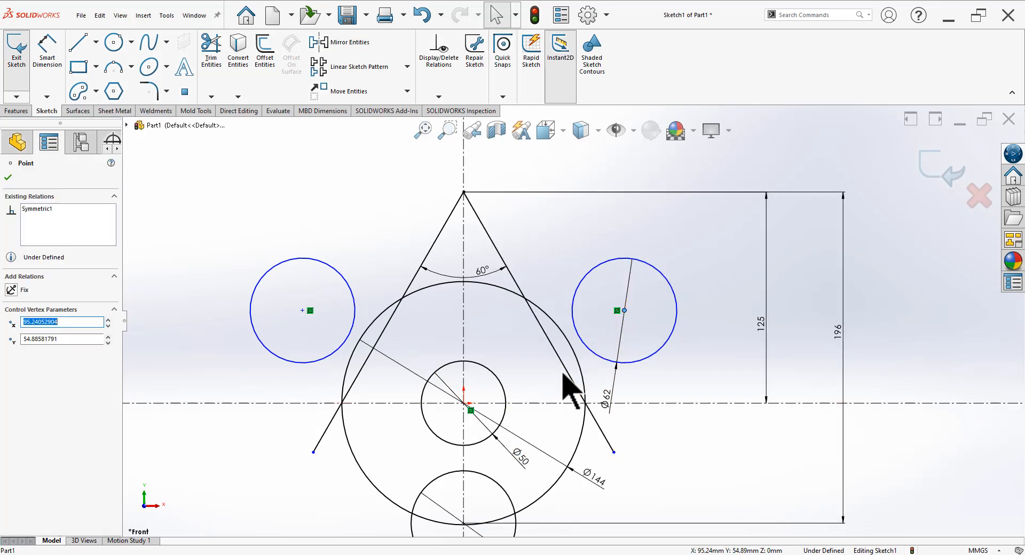
left_click(576, 389, "ctrl")
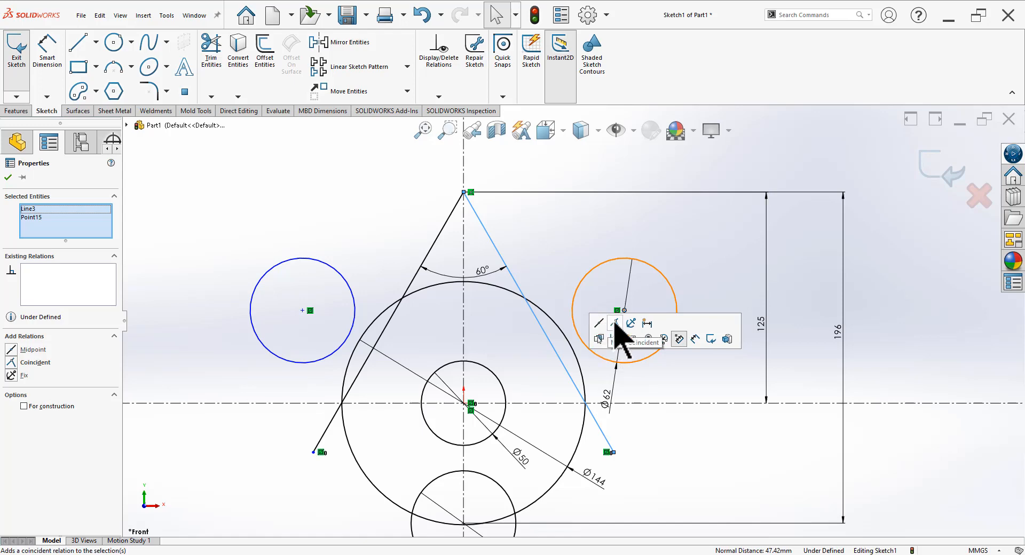
left_click(615, 323)
left_click(642, 268)
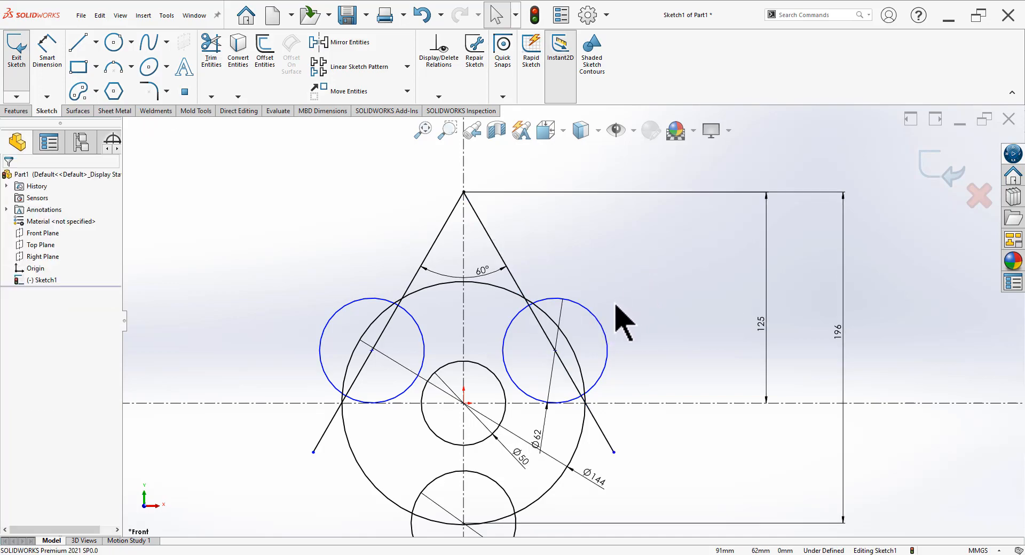
Check the exercise PDF and dimension the aligned distance from the apex to the right 62 mm circle's centre as 113 mm
key("alt+Tab")
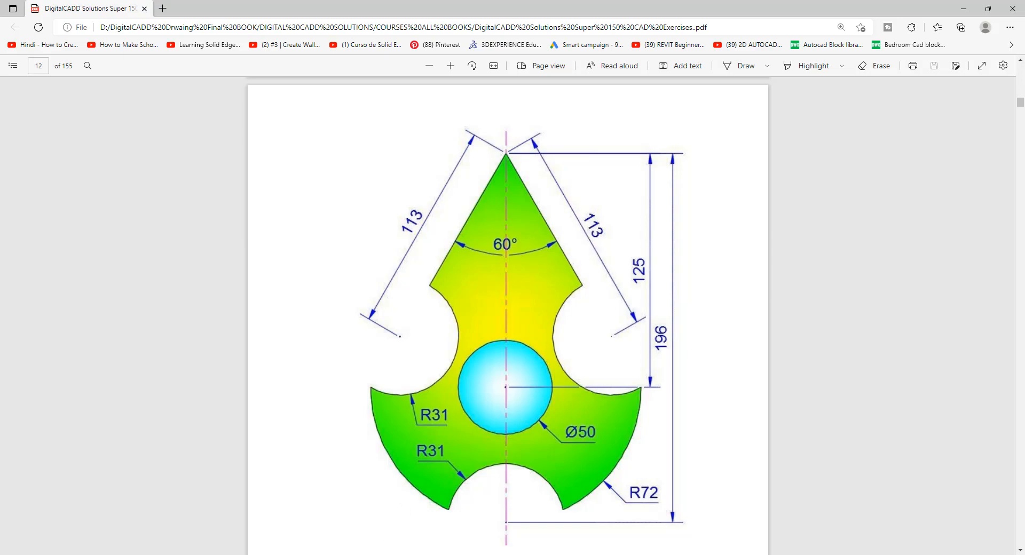
key("alt+Tab")
left_click(47, 51)
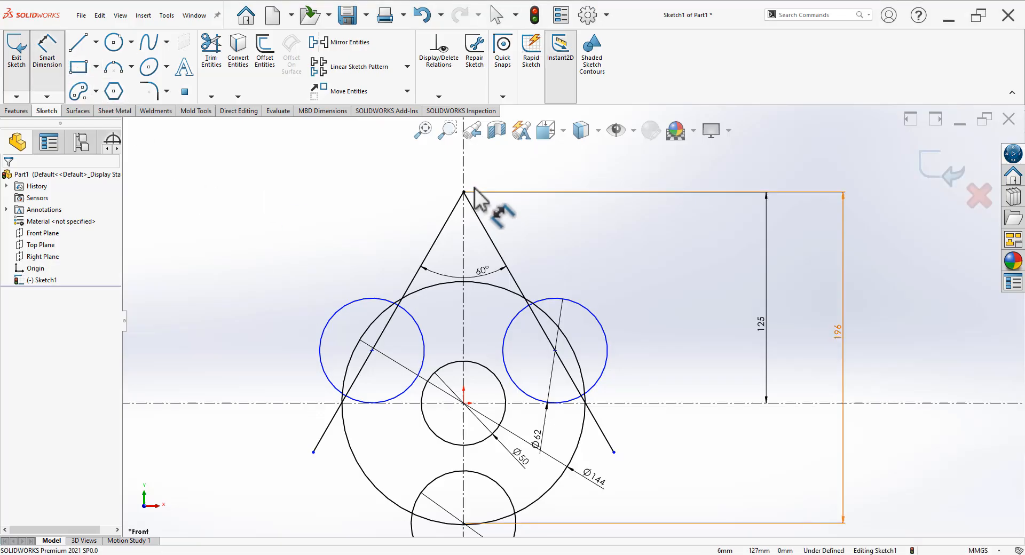
left_click(463, 193)
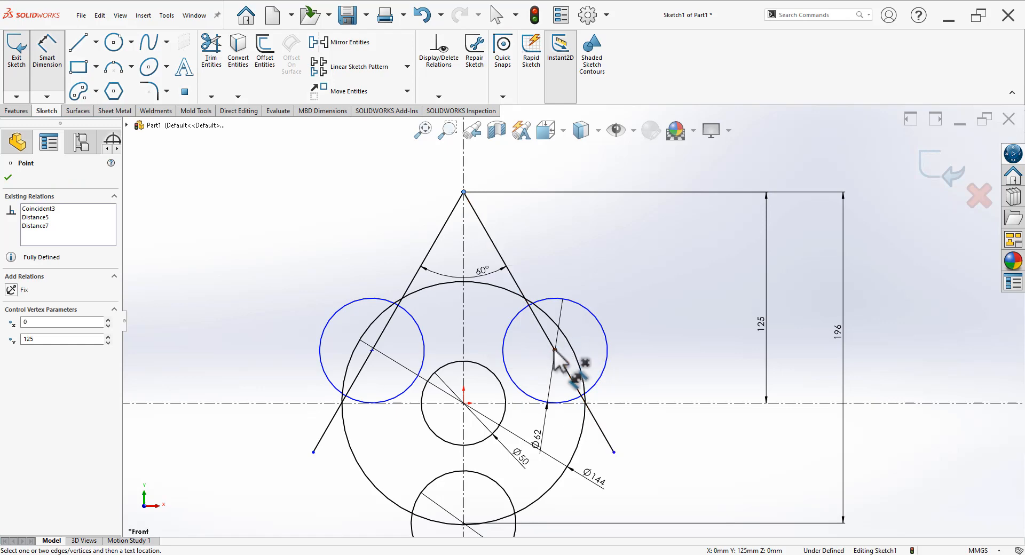
left_click(555, 351)
left_click(552, 274)
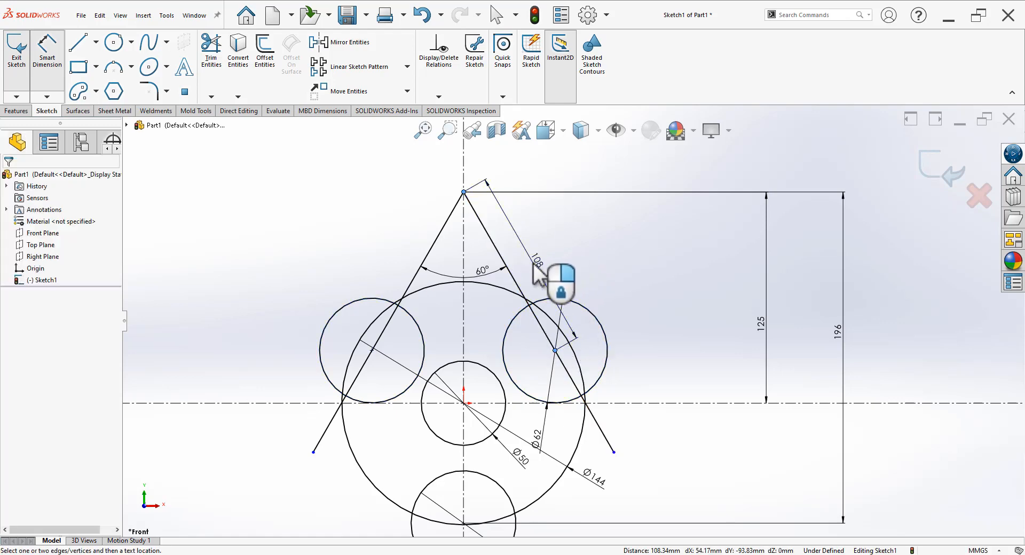
type("113")
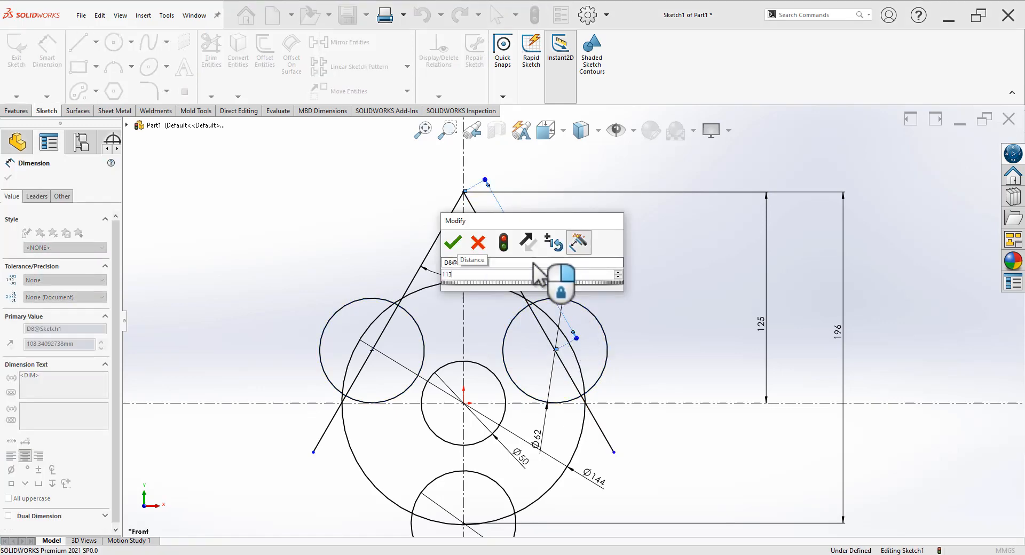
key("Return")
key("Escape")
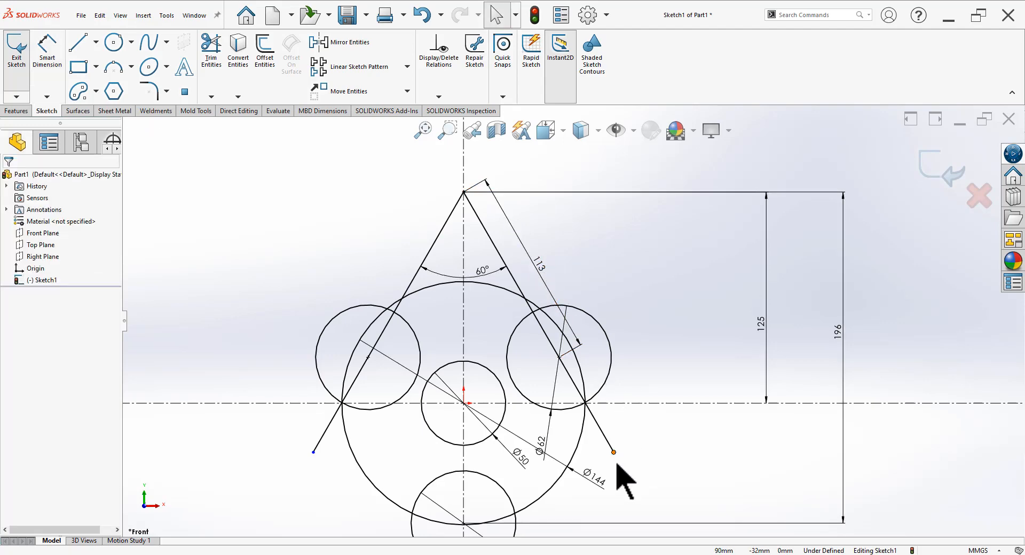
Shorten the sloping lines by moving the right line's lower endpoint onto the upper edge of the right 62 mm circle
left_click_drag(614, 453, 532, 312)
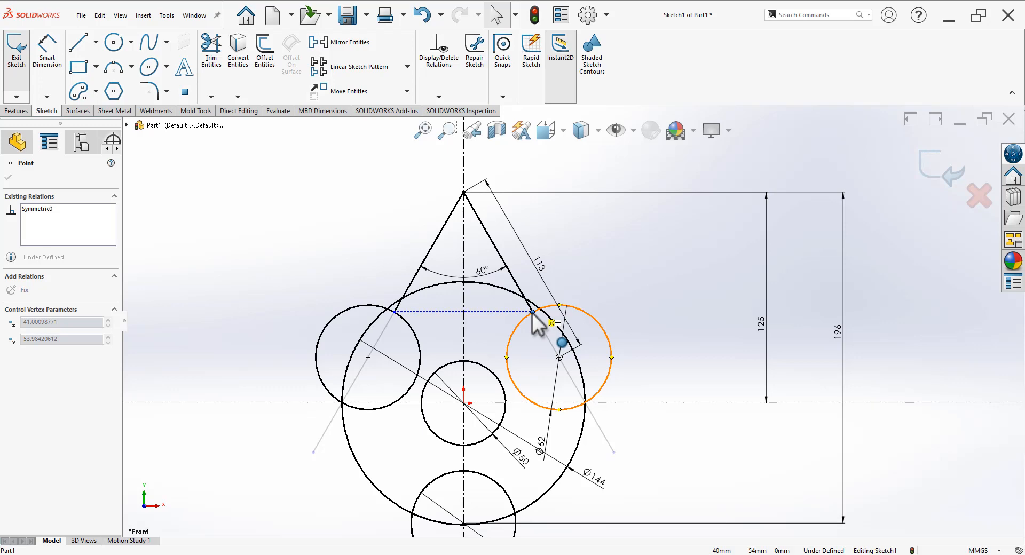
left_click_drag(532, 312, 532, 313)
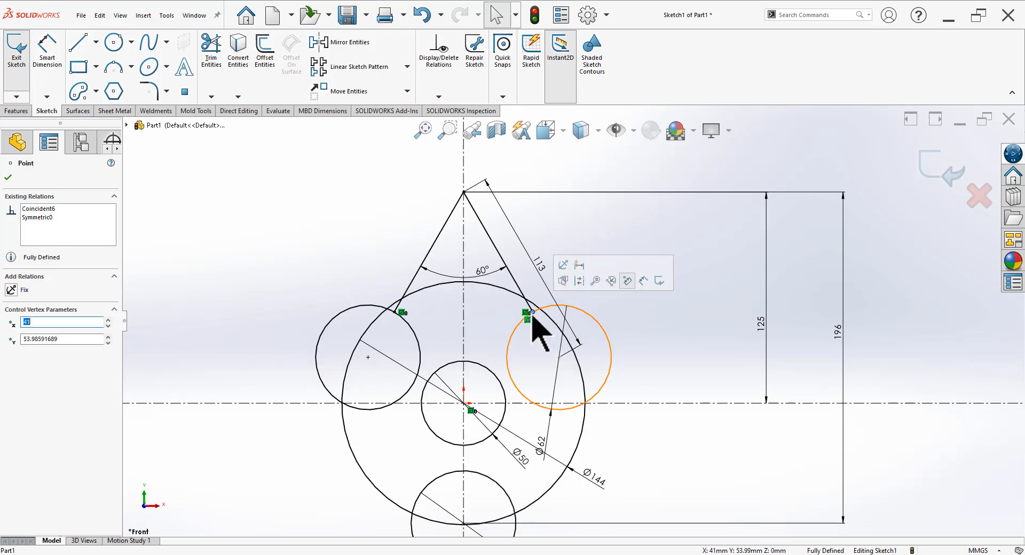
left_click(650, 324)
Power-trim the outer portions of the three 62 mm circles and the 144 mm circle's segments inside them, leaving concave notches
scroll(500, 353, "down", 2)
scroll(499, 366, "up", 4)
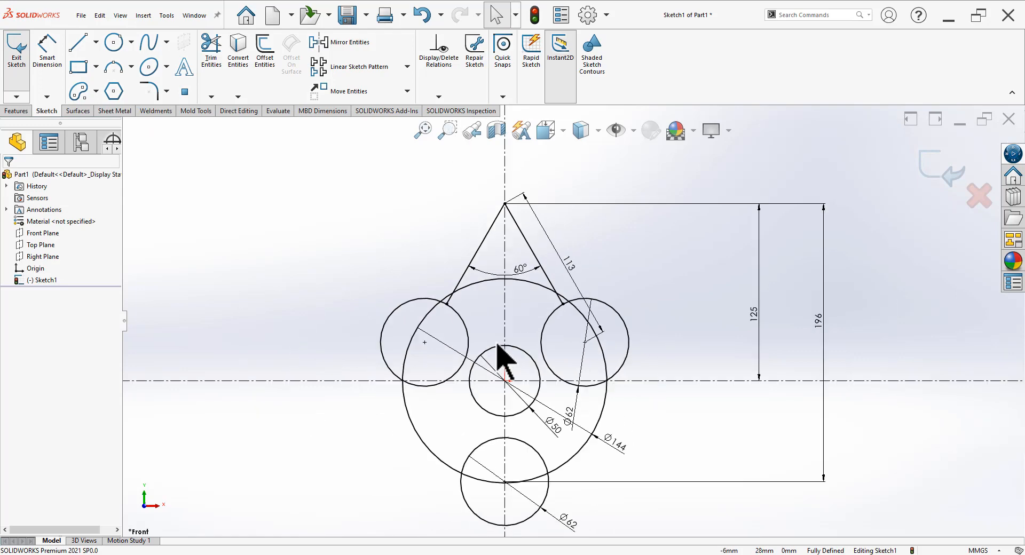
scroll(561, 423, "down", 2)
scroll(609, 417, "up", 3)
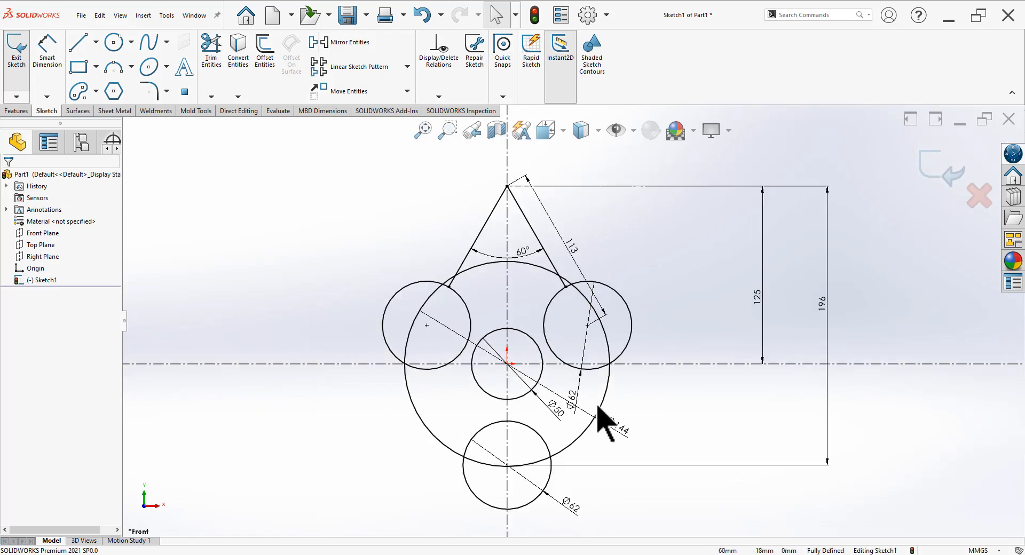
scroll(669, 318, "down", 1)
left_click(212, 51)
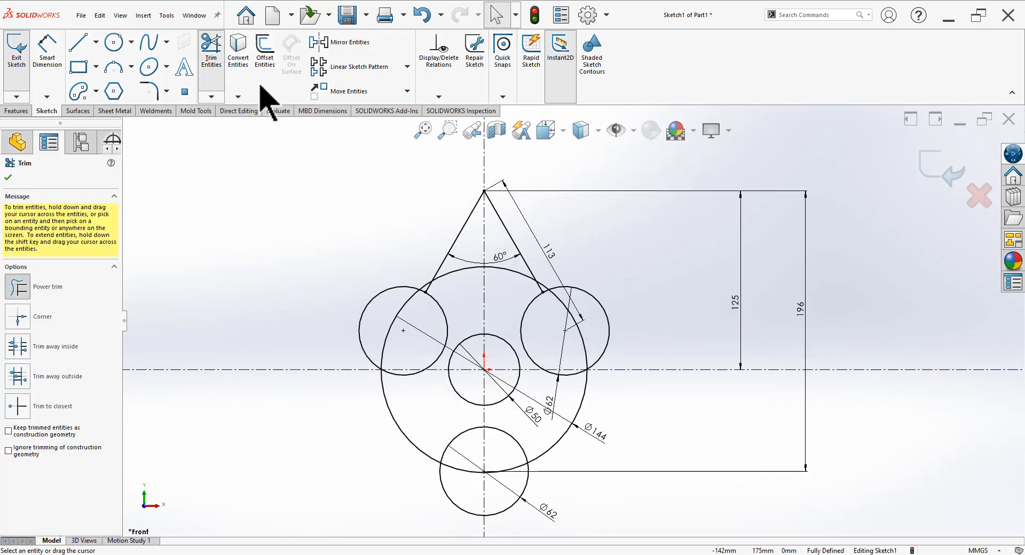
left_click(12, 292)
mouse_move(499, 457)
left_mouse_down()
mouse_move(511, 518)
mouse_move(457, 486)
mouse_move(460, 465)
mouse_move(448, 514)
left_mouse_up()
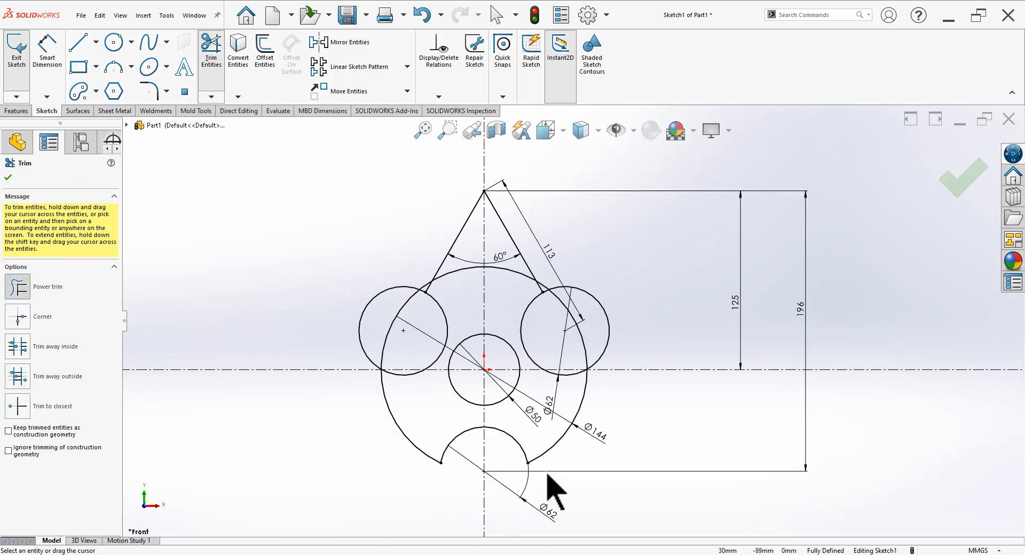
mouse_move(609, 281)
left_mouse_down()
mouse_move(572, 339)
mouse_move(556, 332)
left_mouse_up()
left_click_drag(352, 281, 412, 348)
Trim away the 144 mm circle's upper arc and the short arc ends projecting beyond the two sloping lines
scroll(556, 292, "down", 2)
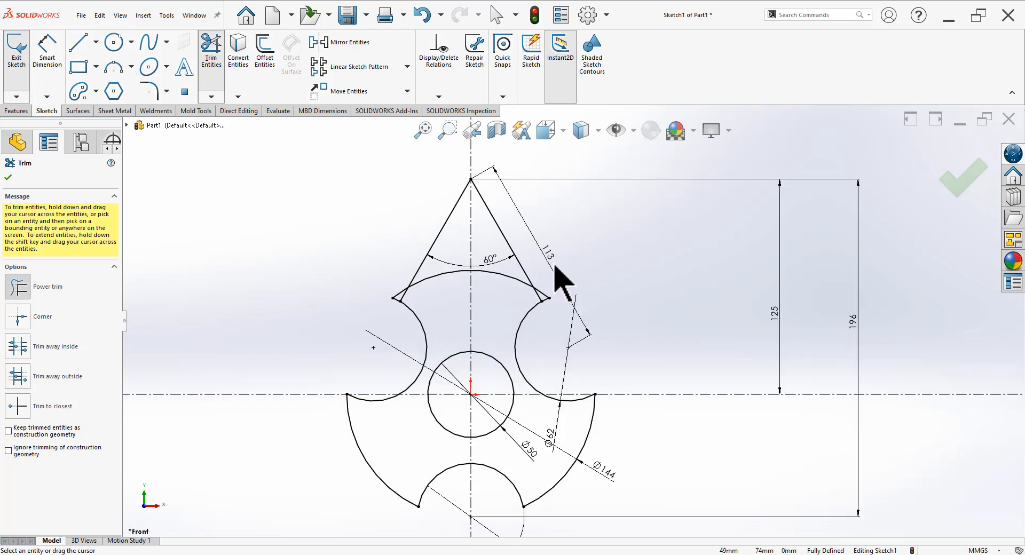
scroll(545, 279, "down", 2)
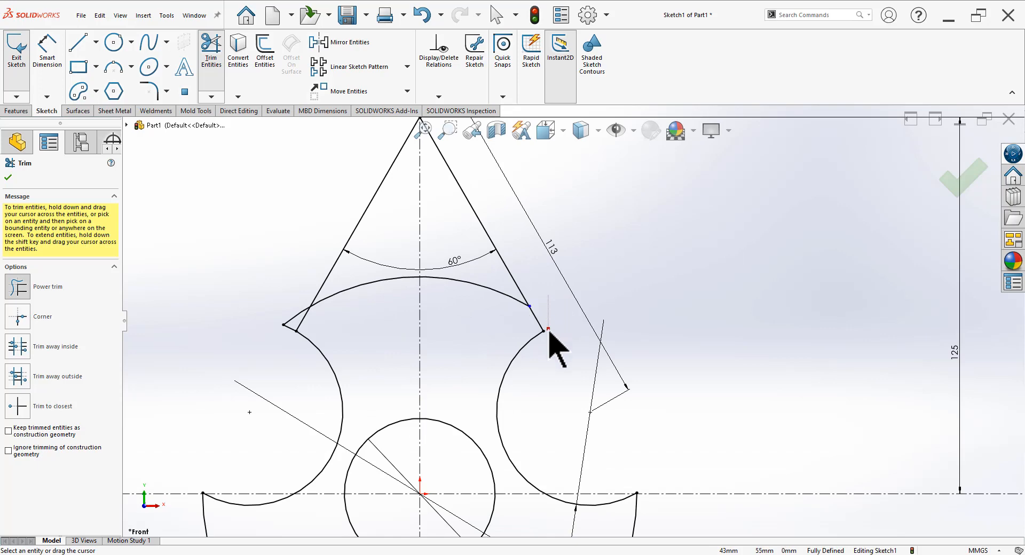
scroll(277, 329, "down", 2)
left_click_drag(372, 305, 363, 350)
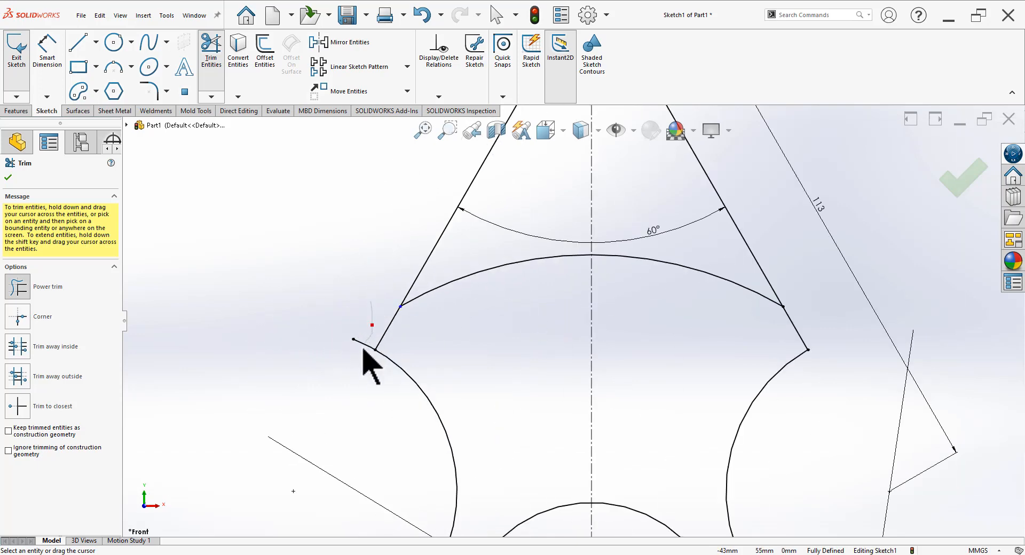
mouse_move(522, 266)
left_mouse_down()
mouse_move(634, 297)
mouse_move(652, 320)
left_mouse_up()
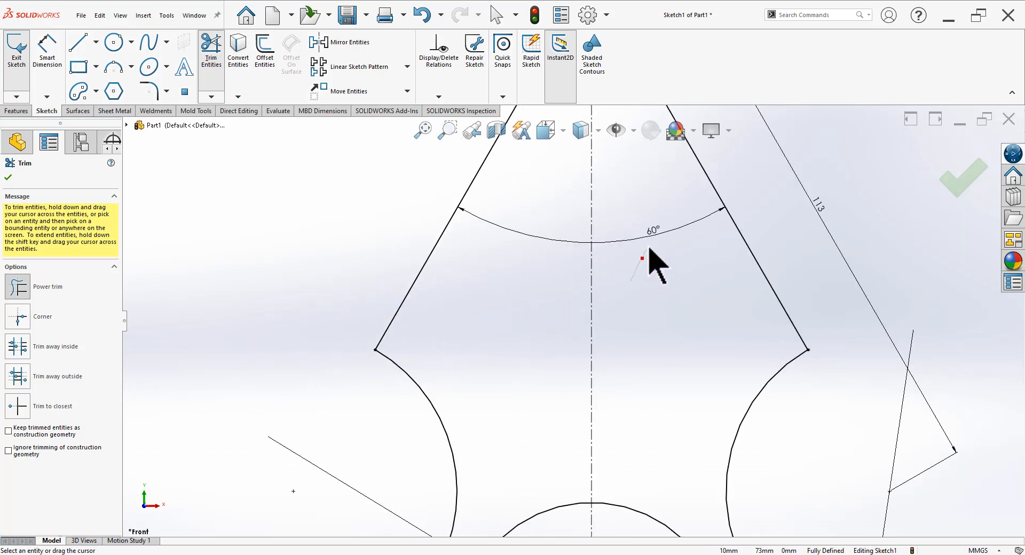
scroll(420, 331, "up", 2)
scroll(604, 319, "up", 3)
scroll(659, 435, "up", 3)
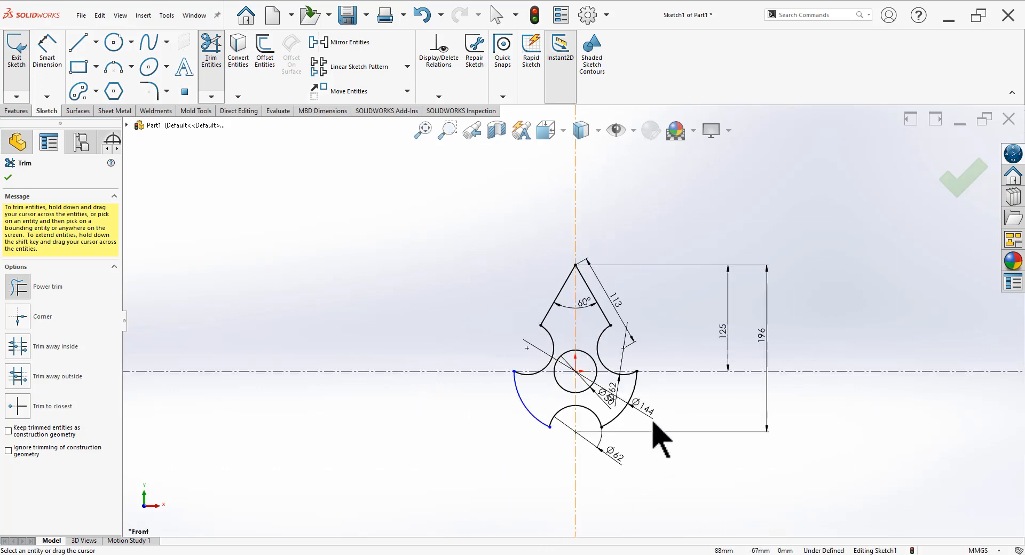
scroll(659, 435, "down", 2)
key("Escape")
Pull the under-defined lower-left outer arc slightly outward to test its freedom of movement
scroll(588, 385, "down", 2)
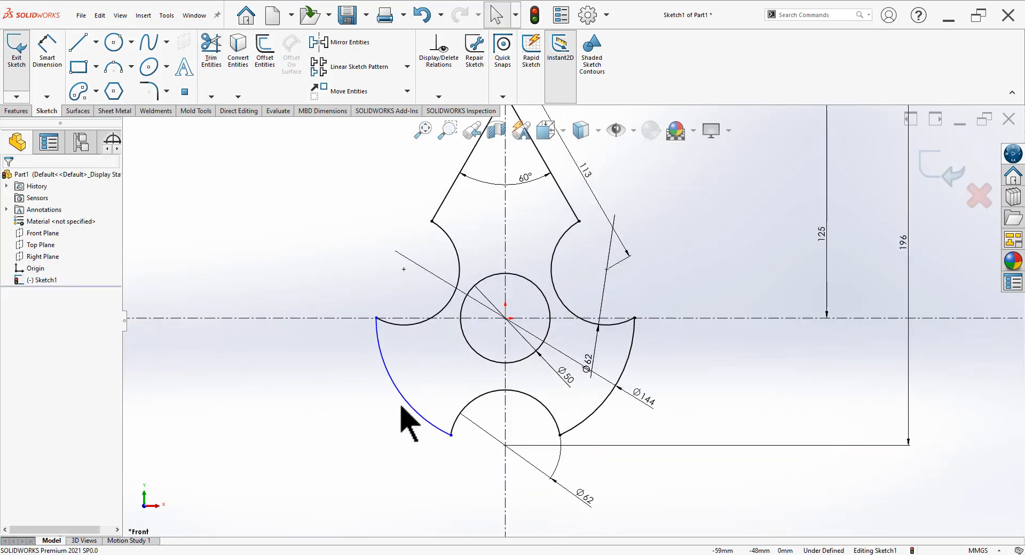
mouse_move(403, 405)
left_mouse_down()
mouse_move(378, 408)
mouse_move(389, 406)
left_mouse_up()
key("Escape")
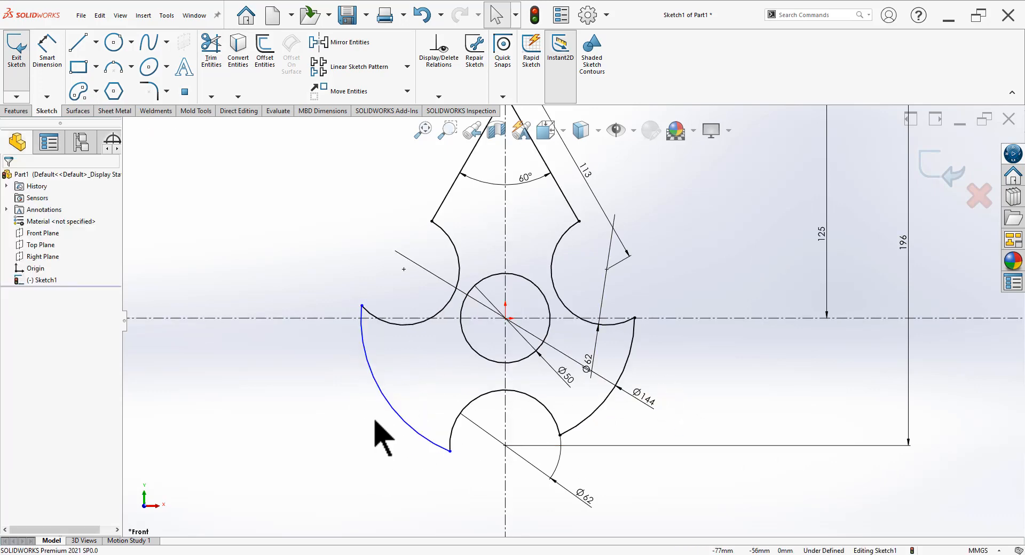
Add an Equal relation between the lower-right and lower-left outer arcs to fully define the sketch
left_click(606, 404)
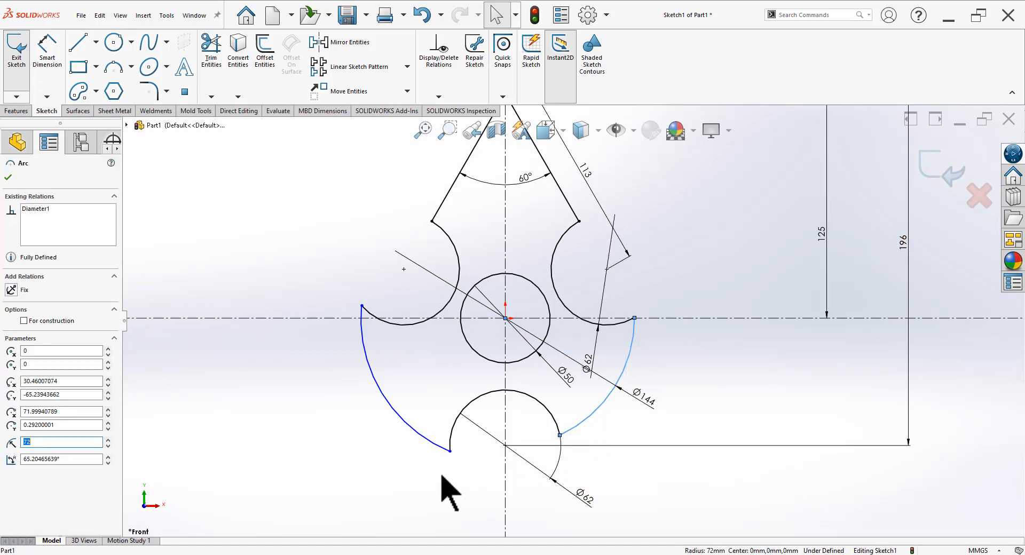
left_click(430, 450, "ctrl")
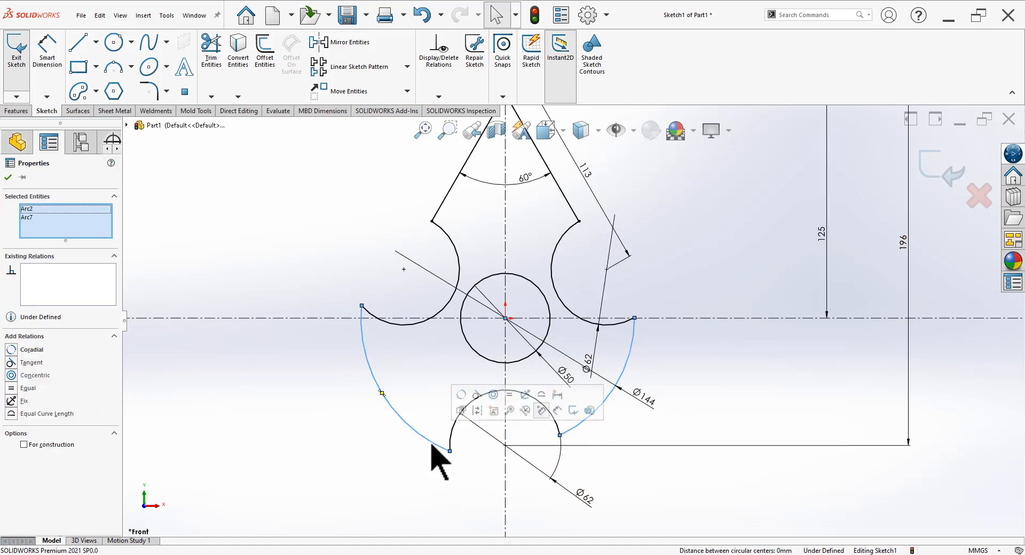
left_click(509, 395)
left_click(528, 380)
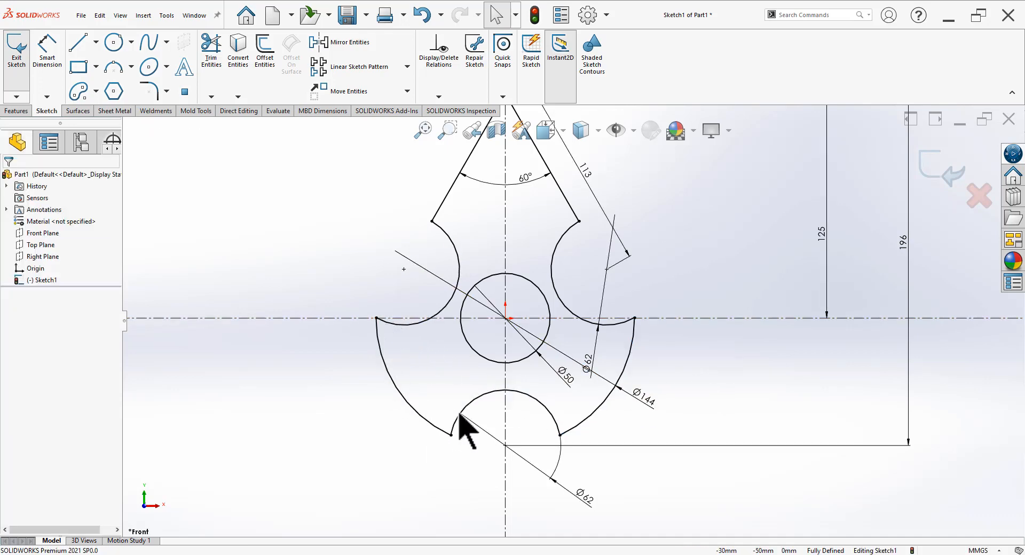
scroll(573, 321, "up", 3)
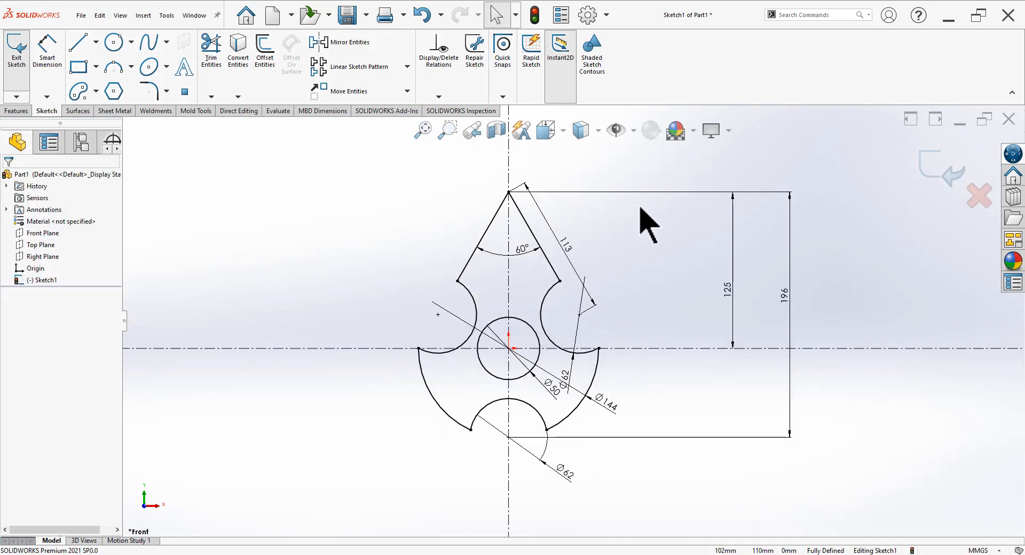
Display the sketch relations to inspect them over the whole profile, and hide them again
left_click(633, 131)
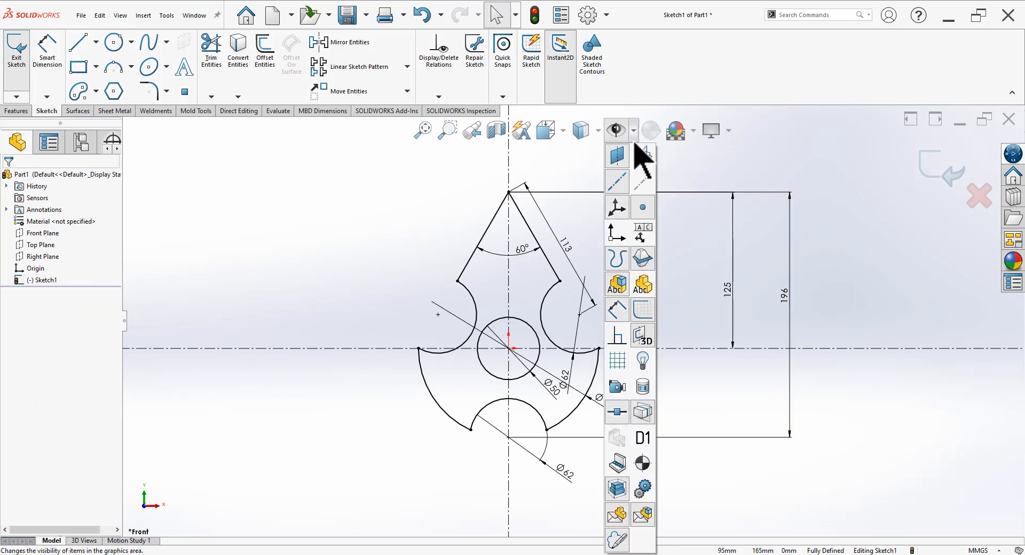
left_click(618, 310)
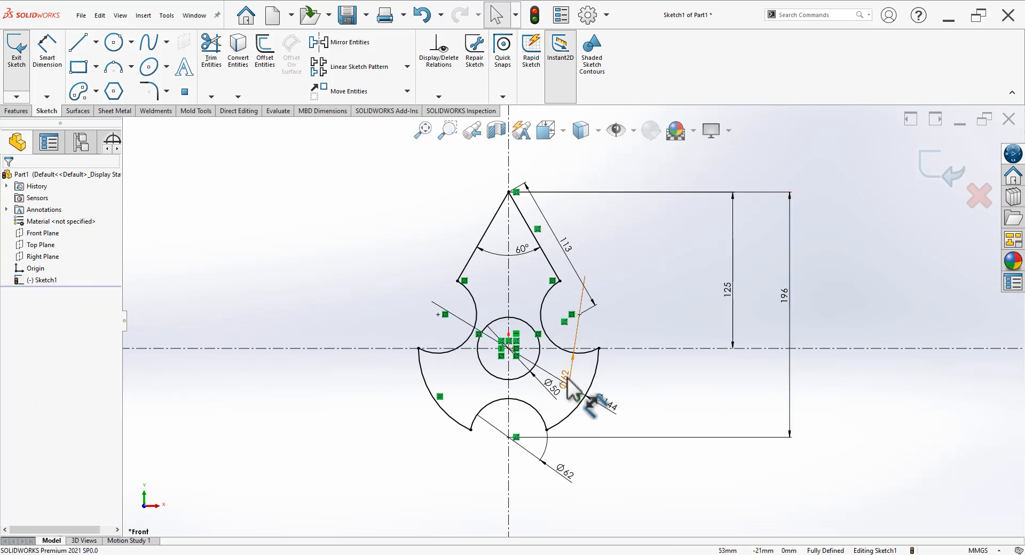
scroll(562, 373, "down", 3)
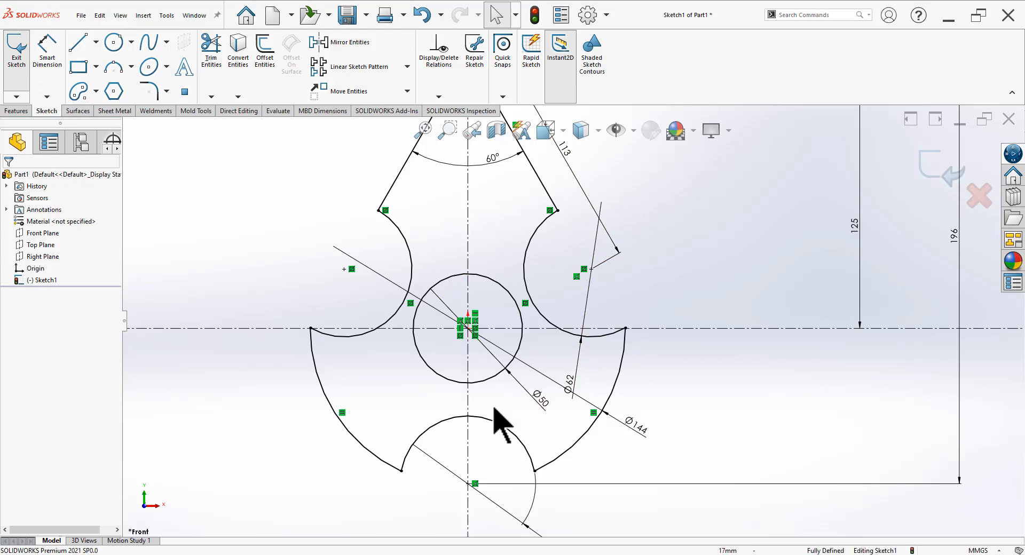
key("f")
key("f")
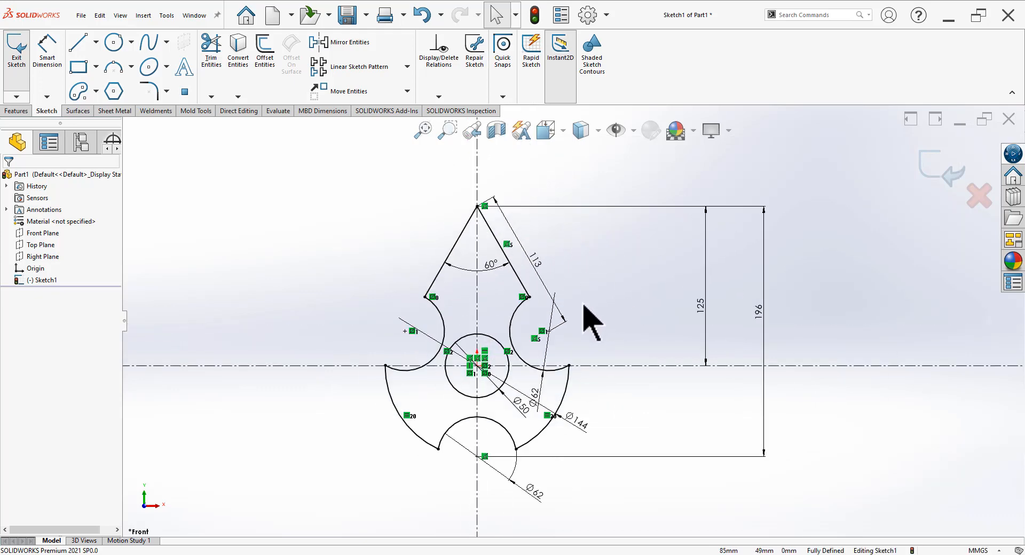
left_click(633, 130)
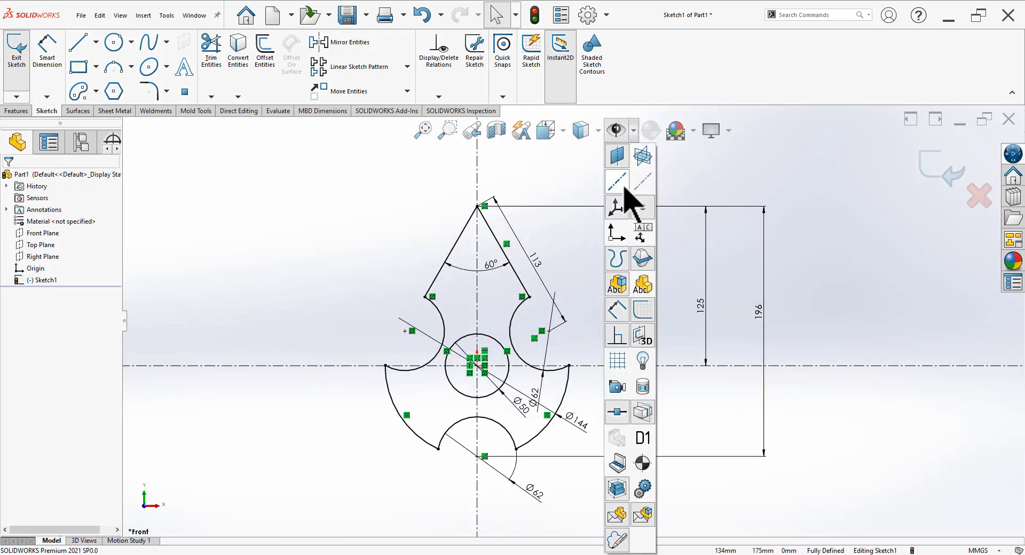
left_click(622, 335)
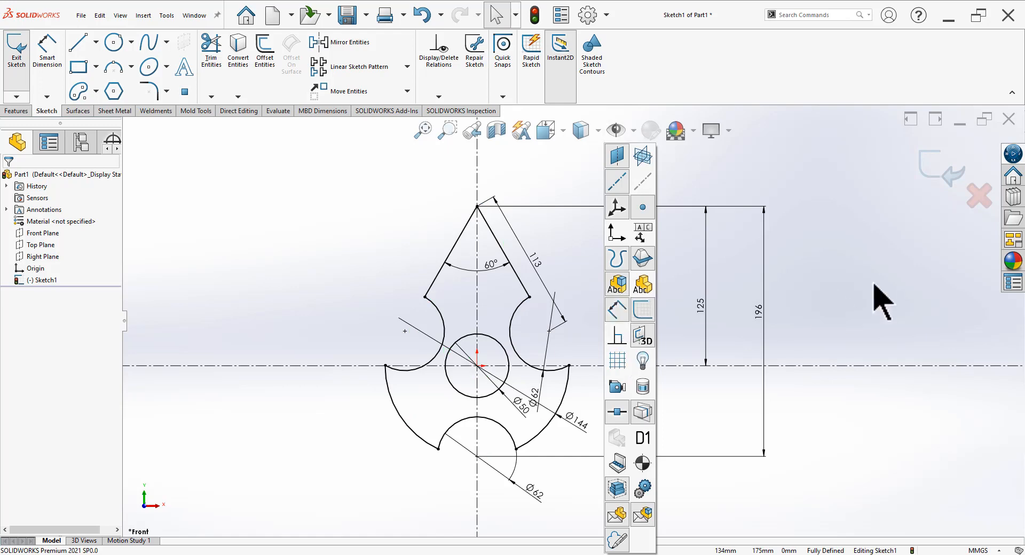
Reposition the right notch's 62 mm diameter dimension so its label sits inside the notch
scroll(589, 419, "down", 2)
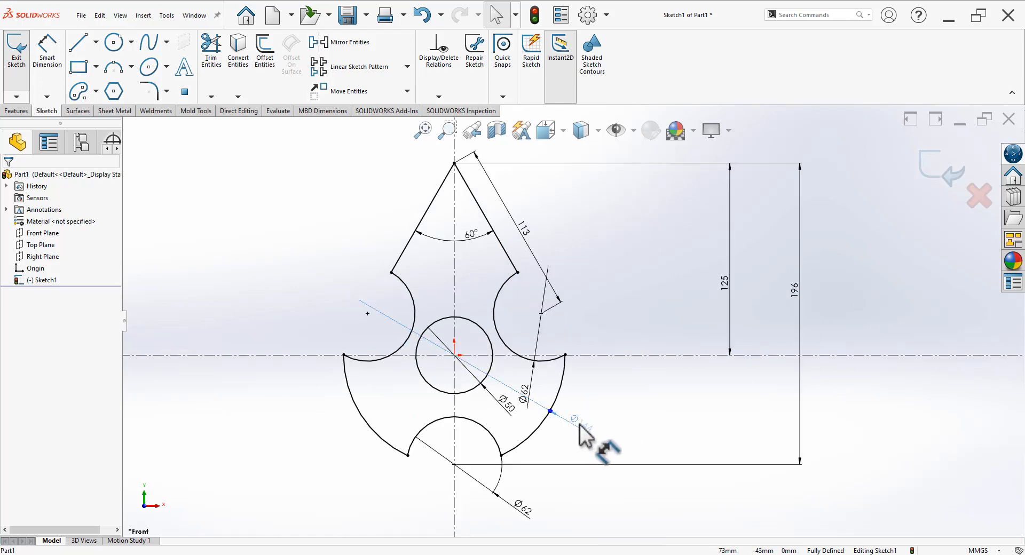
left_click(587, 423)
mouse_move(528, 400)
left_mouse_down()
mouse_move(545, 355)
mouse_move(521, 327)
left_mouse_up()
key("Escape")
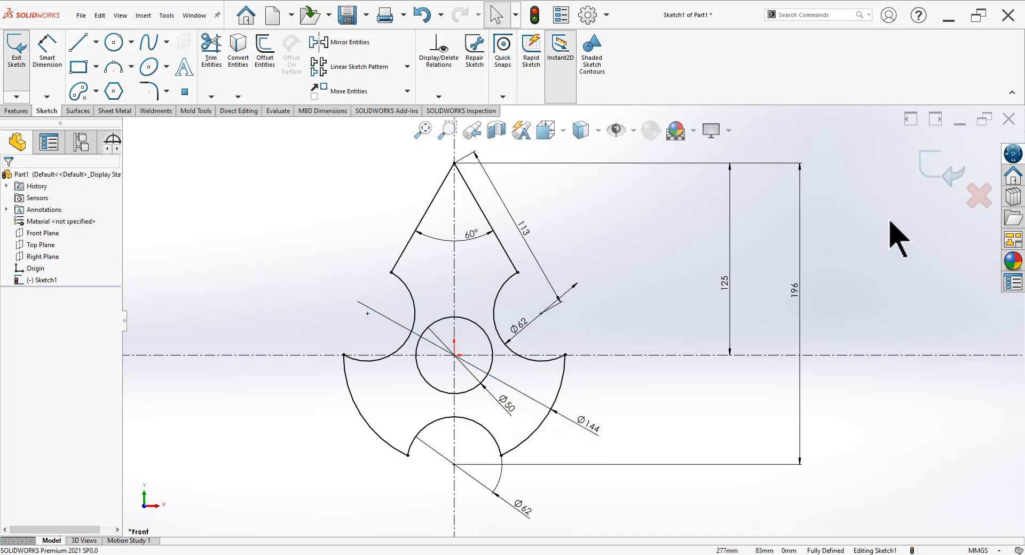
Exit the sketch, switch to the isometric view, and extrude the profile 25 mm with the Mid Plane end condition
left_click(940, 169)
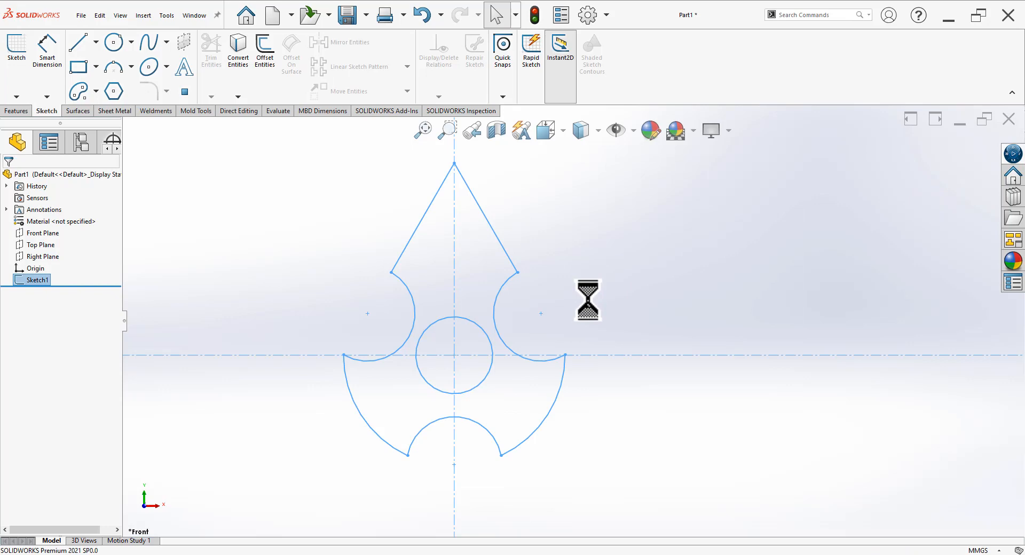
key("space")
left_click(722, 279)
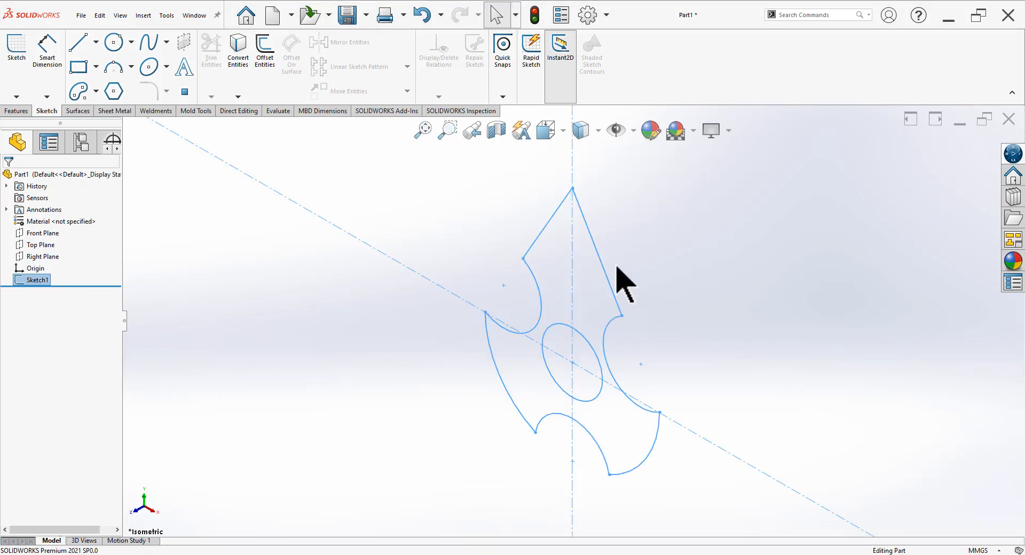
left_click(24, 112)
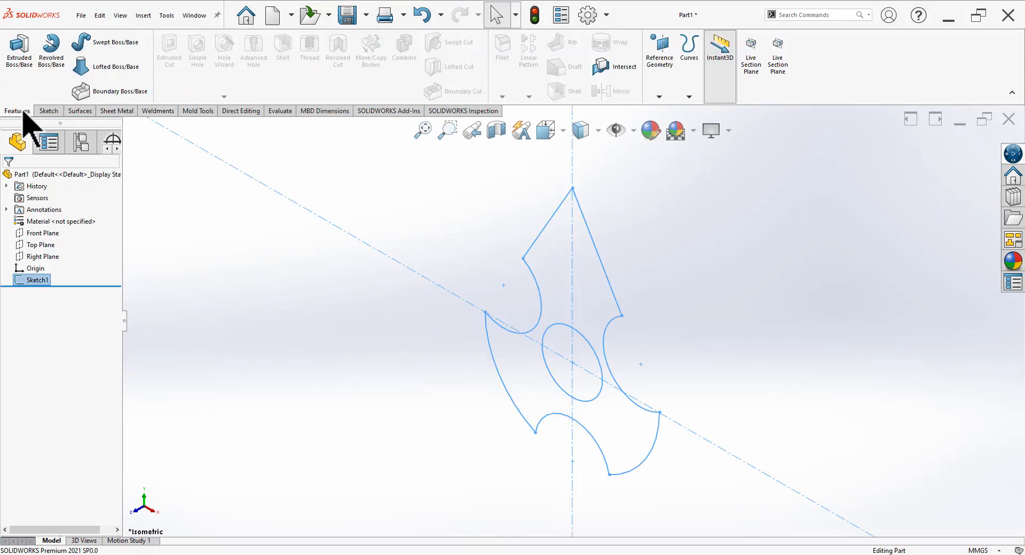
left_click(19, 75)
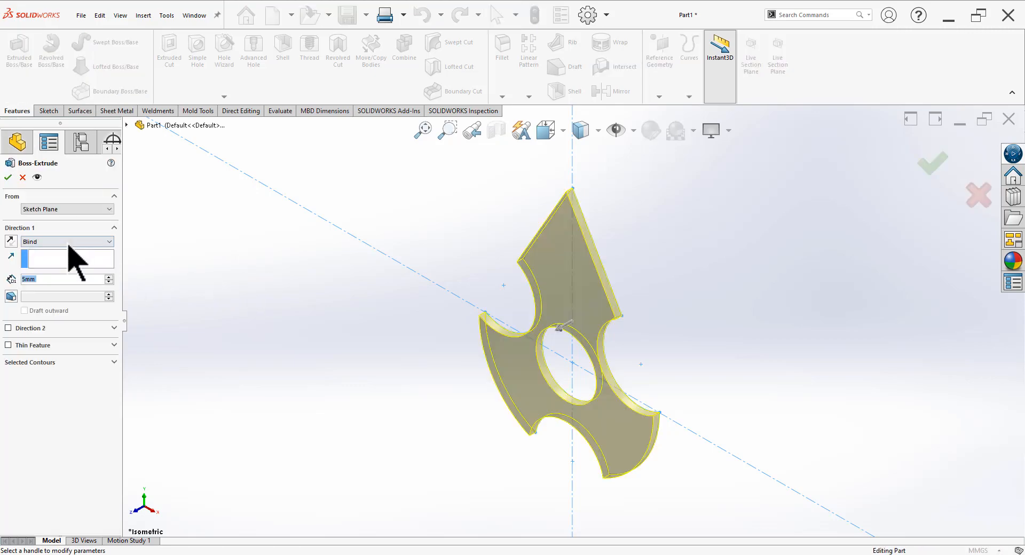
left_click(69, 243)
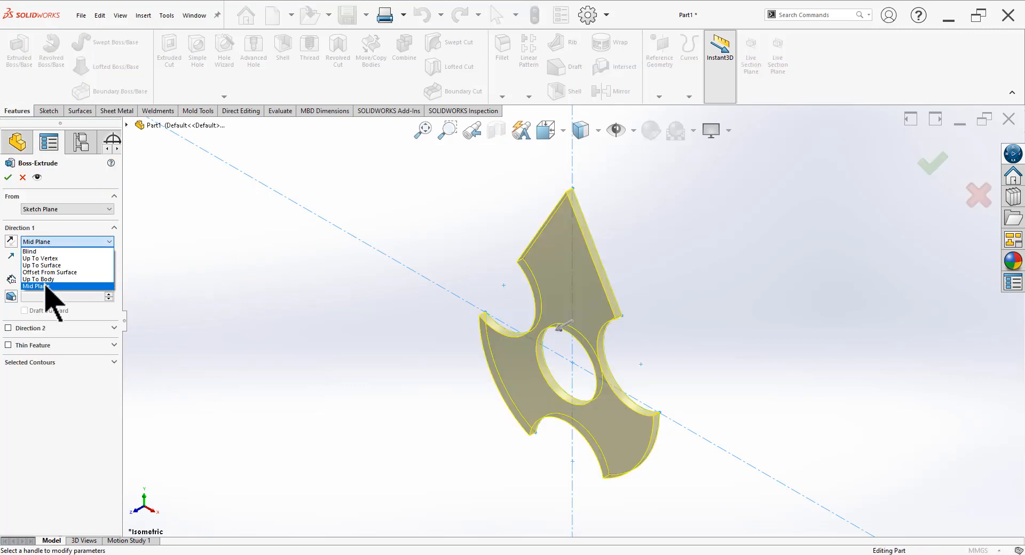
left_click(46, 289)
left_click(110, 277)
left_click(110, 278)
left_click(110, 277)
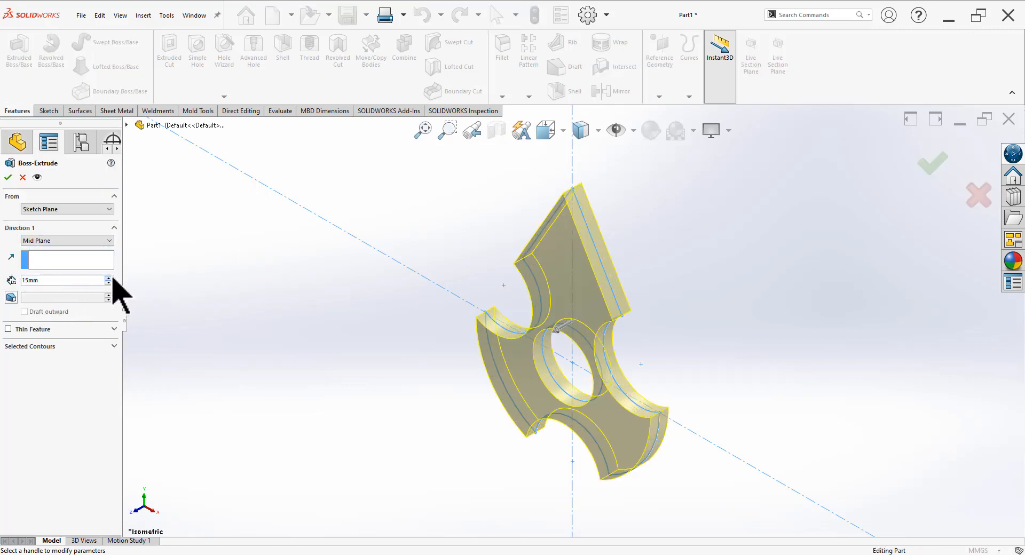
left_click(110, 278)
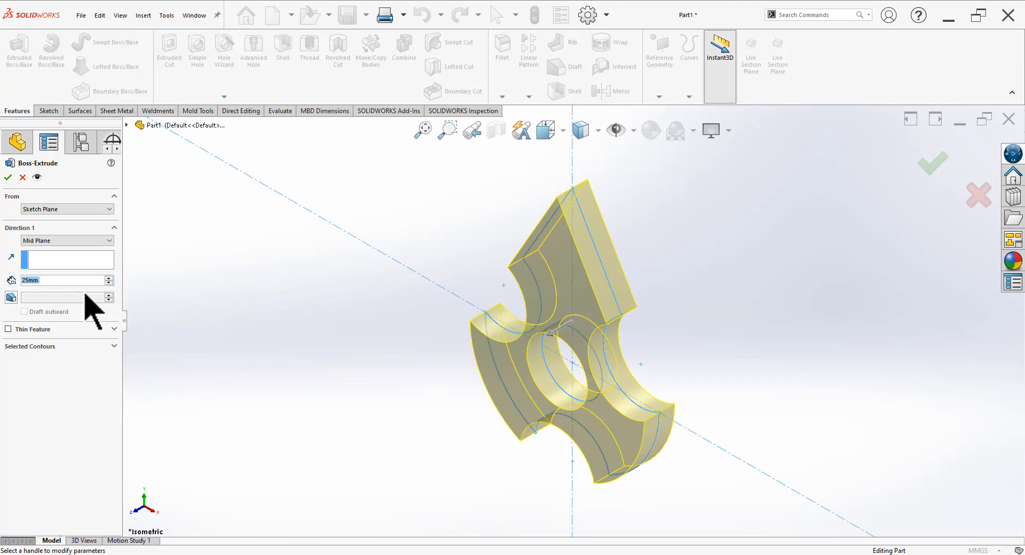
left_click(8, 178)
Switch to the PDF exercise to compare its dimensioned drawing with the extruded part, and return to SOLIDWORKS
middle_click_drag(389, 469, 823, 448)
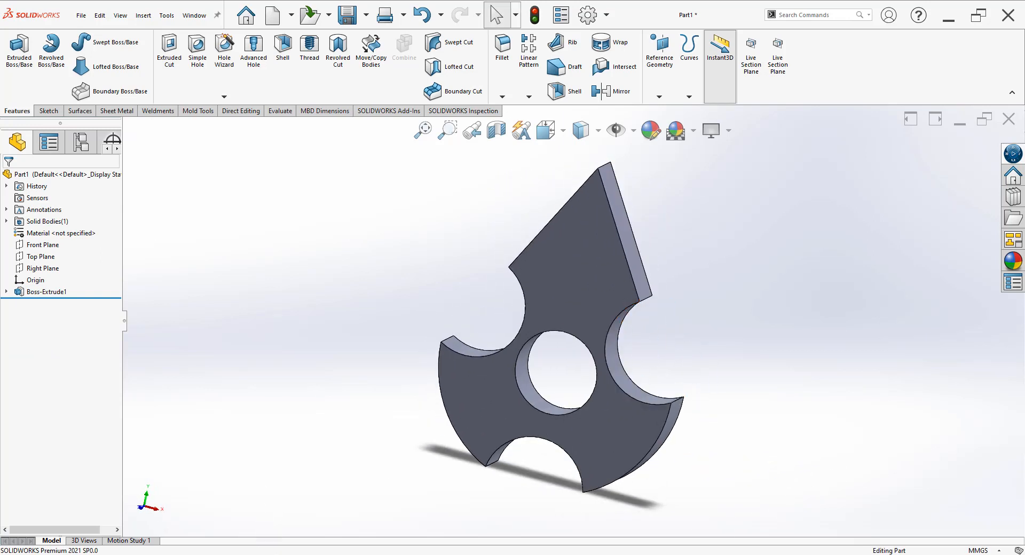
left_click(392, 554)
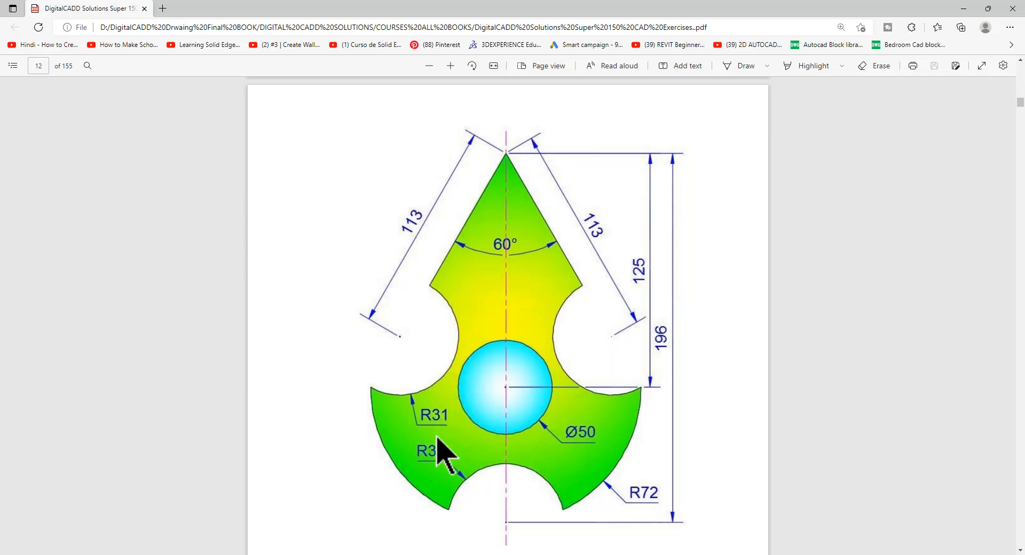
key("alt+Tab")
Select the edges of the whole part and apply a symmetric 0.25 mm fillet to them
middle_click_drag(546, 375, 665, 291)
scroll(520, 298, "up", 2)
left_click_drag(419, 189, 678, 480)
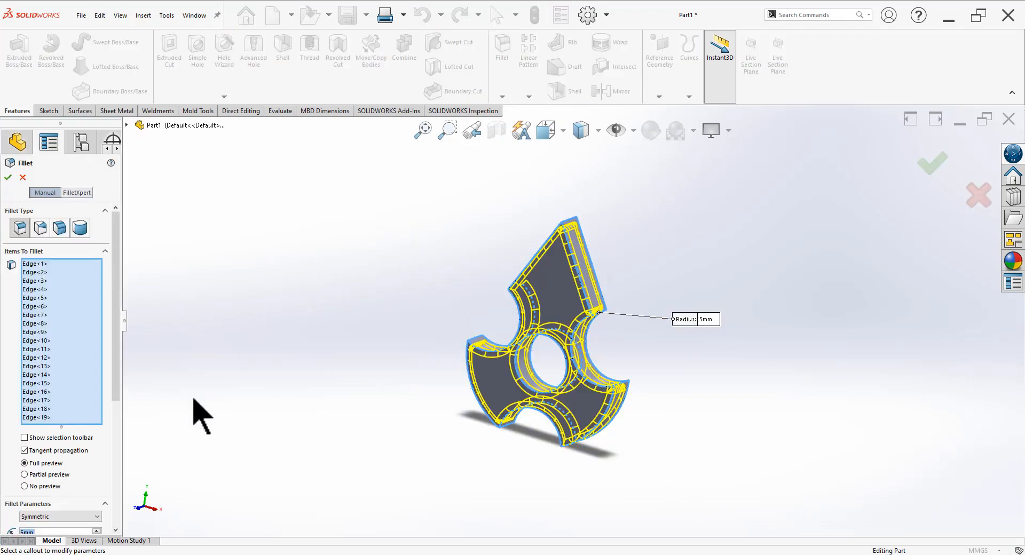
left_click_drag(120, 381, 119, 446)
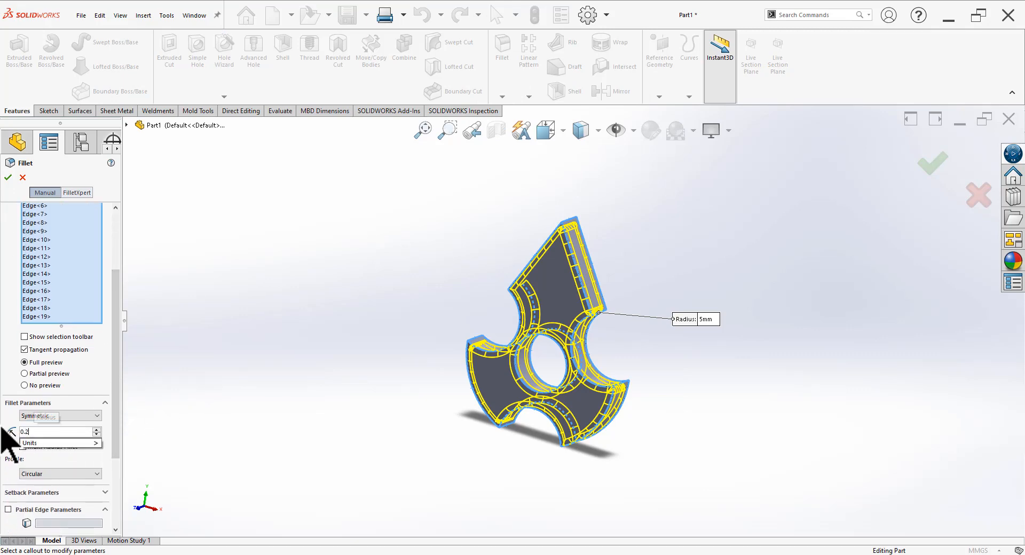
key("Return")
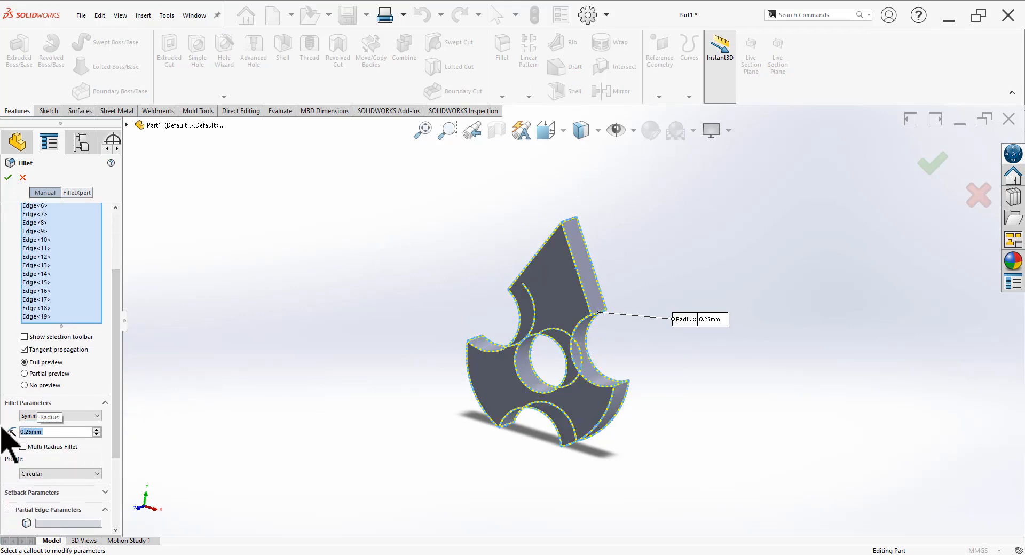
left_click(8, 178)
Turn the part to its other side and apply a 0.25 mm fillet to the remaining sharp edges
middle_click_drag(755, 419, 563, 476)
left_click_drag(467, 195, 742, 489)
left_click(504, 56)
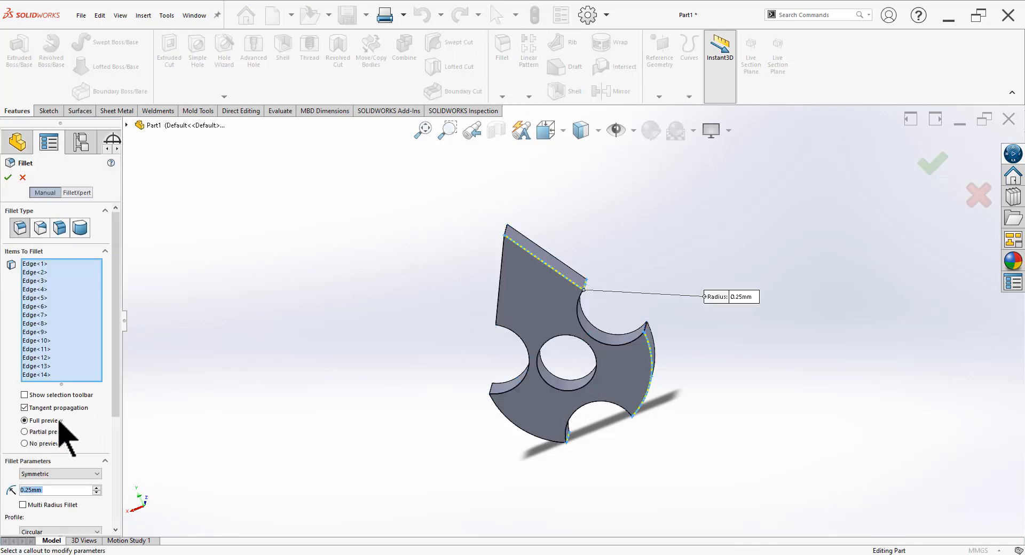
left_click(8, 178)
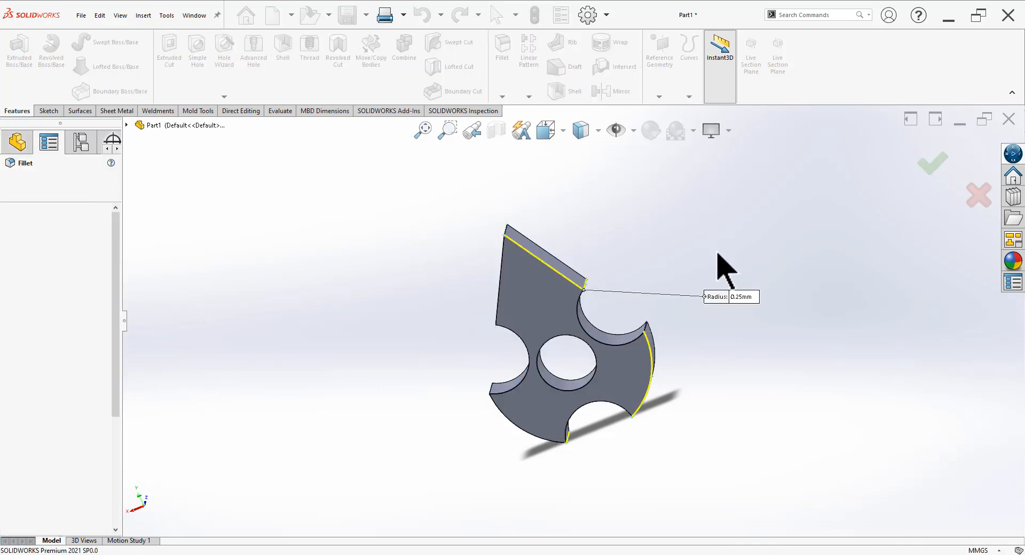
Examine the small fillets along the sloping edge and the side notch up close from several angles
scroll(619, 241, "down", 3)
scroll(619, 242, "down", 3)
middle_click_drag(687, 373, 623, 354)
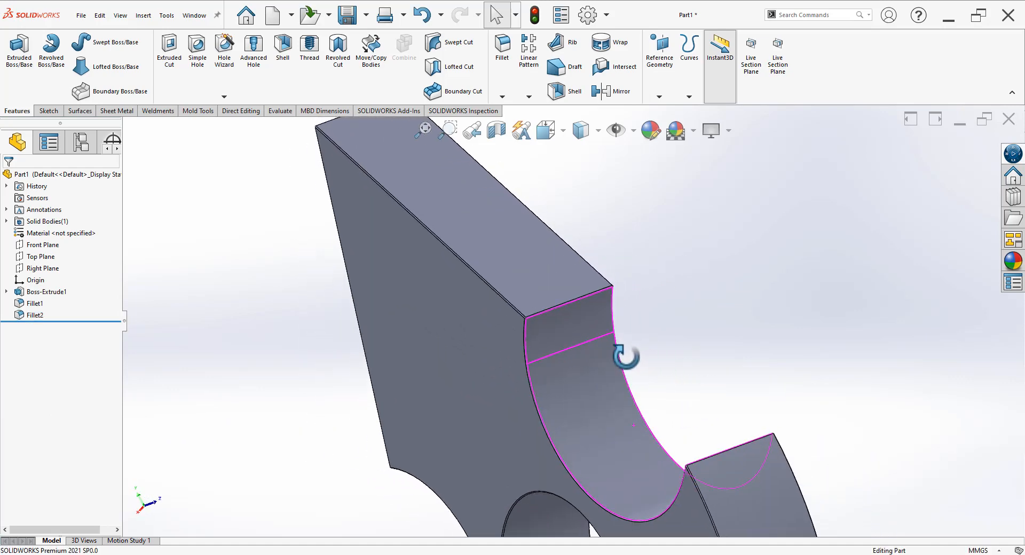
scroll(526, 310, "down", 5)
scroll(520, 357, "down", 1)
scroll(527, 320, "up", 10)
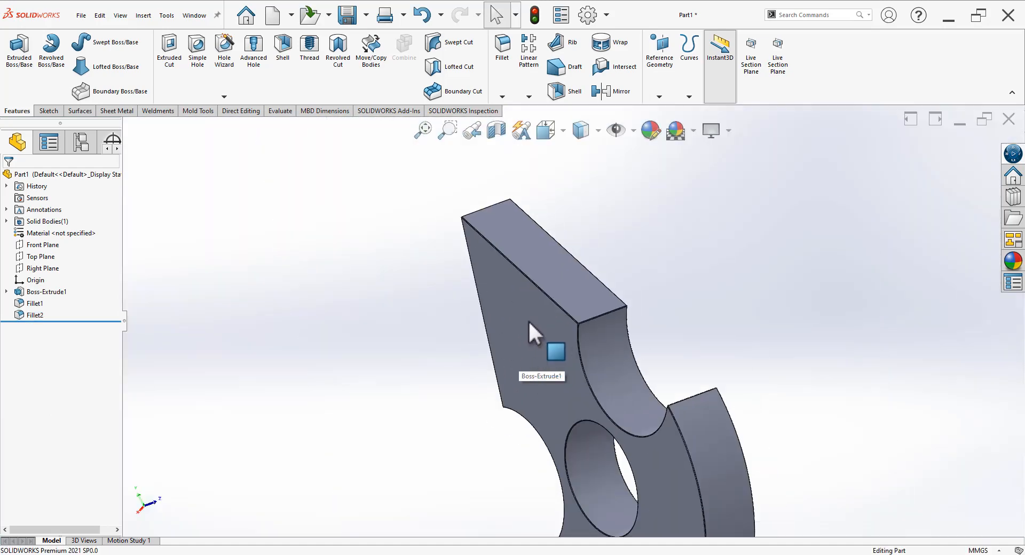
middle_click_drag(543, 387, 750, 387)
Turn on the Cartoon display effect for the part
left_click(729, 131)
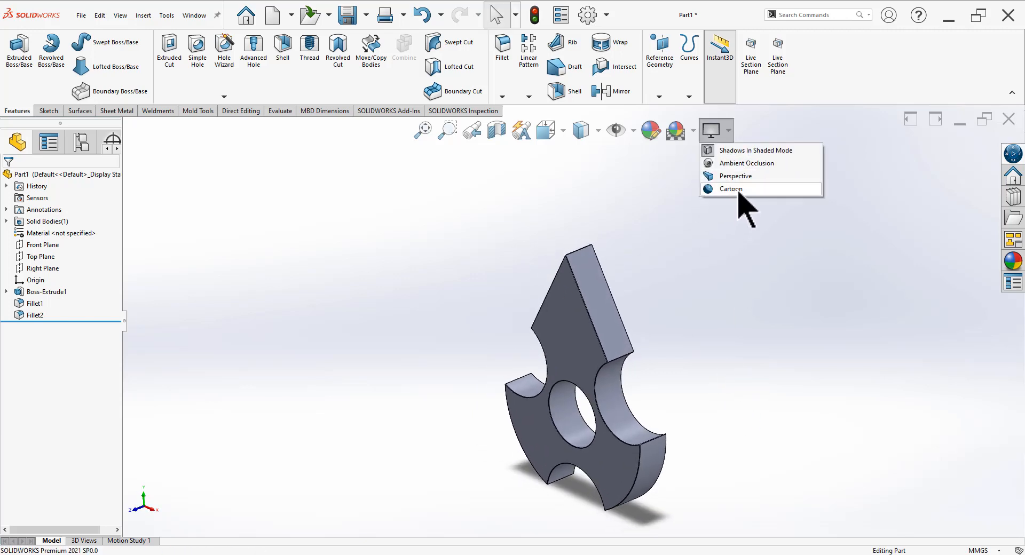
left_click(740, 190)
mouse_move(675, 428)
middle_mouse_down()
mouse_move(726, 402)
mouse_move(691, 430)
middle_mouse_up()
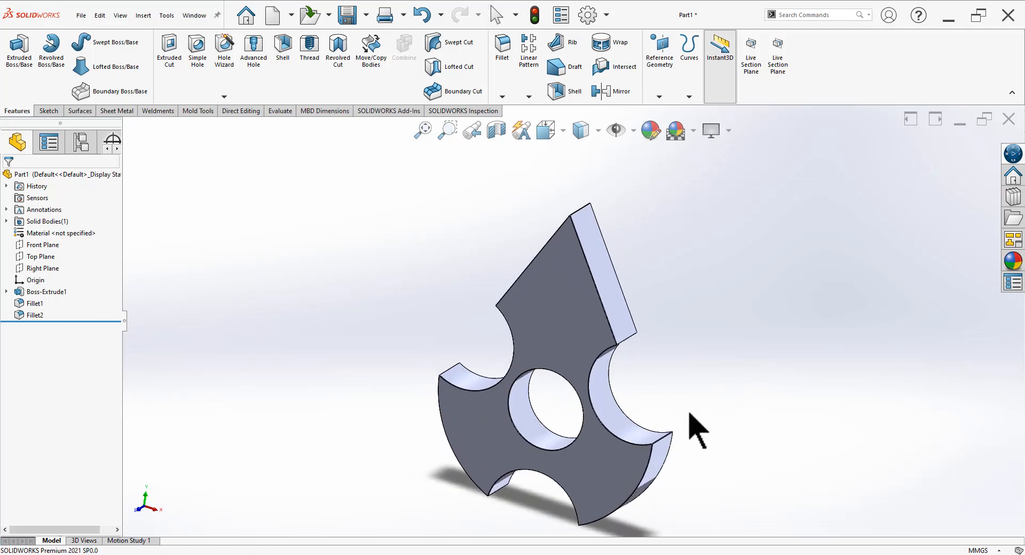
Change the whole part's appearance to the teal colour with RGB values 0, 192, 192
left_click(651, 130)
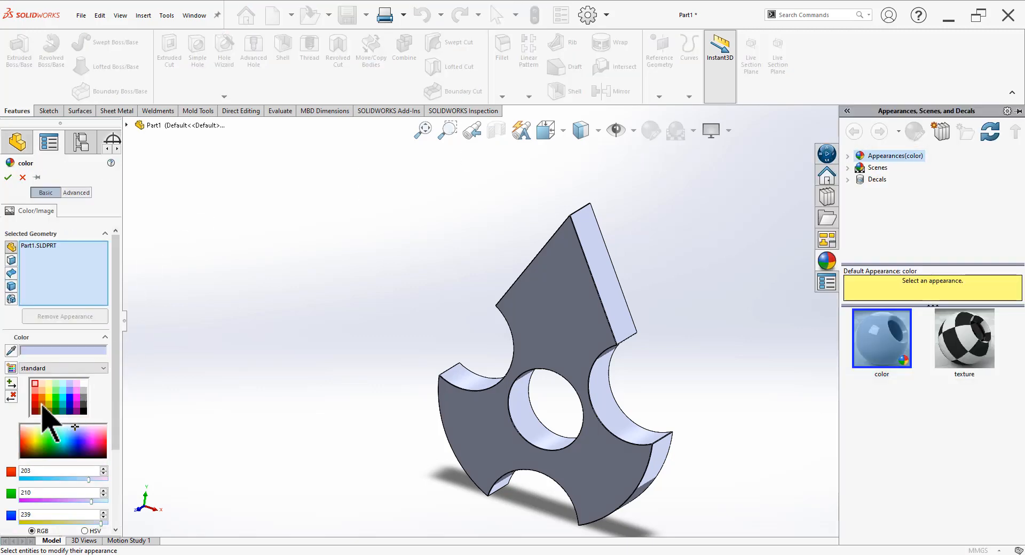
left_click(43, 400)
left_click(58, 398)
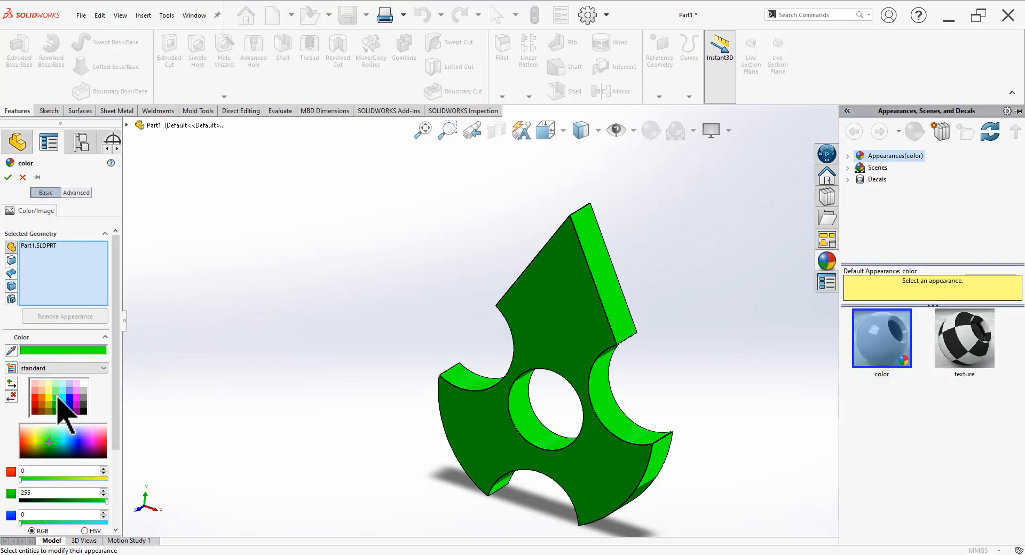
left_click(61, 406)
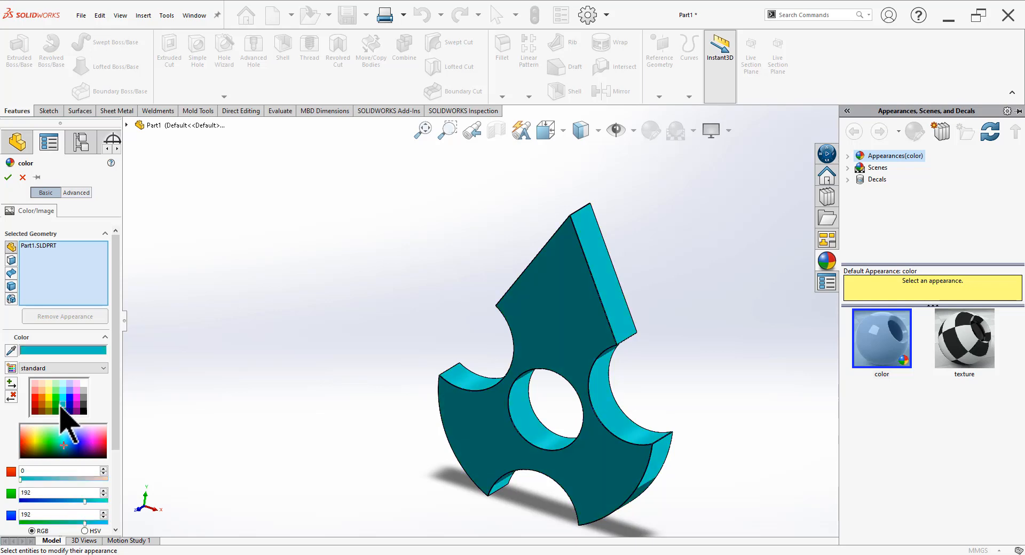
left_click(8, 177)
middle_click_drag(716, 382, 694, 359)
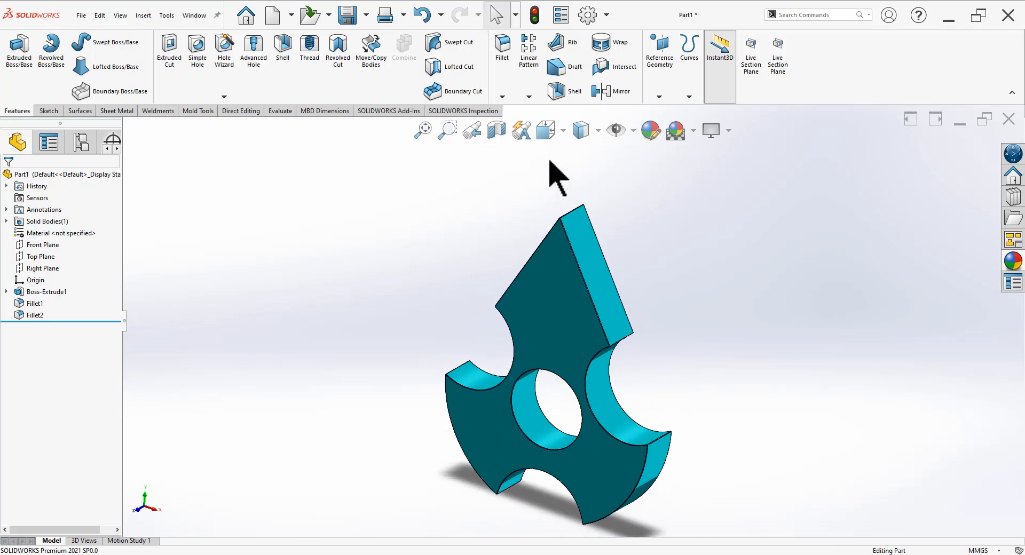
Preview the part's section on the Front, Top and Right planes and leave the section view without applying it
left_click(502, 133)
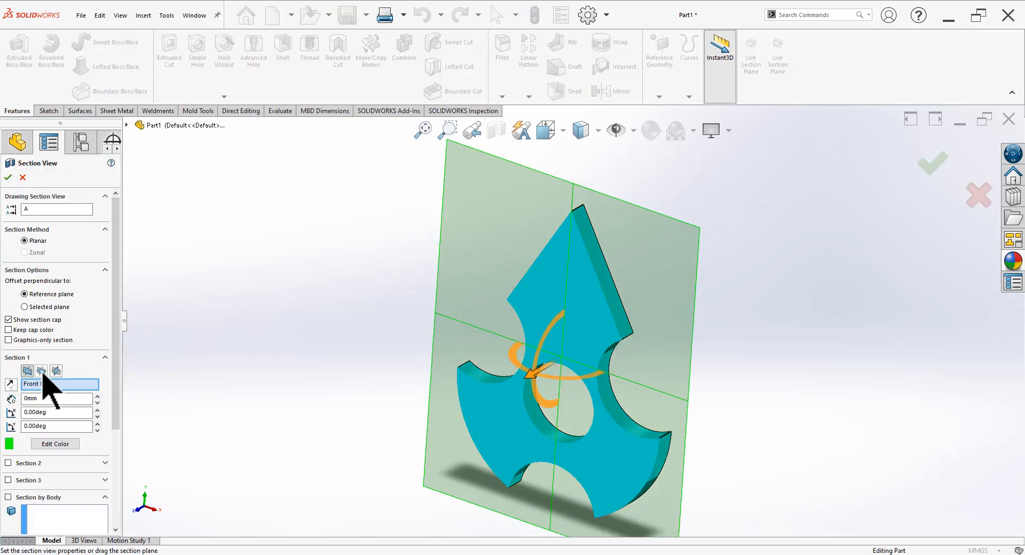
left_click(41, 371)
middle_click_drag(684, 329, 730, 349)
left_click(56, 371)
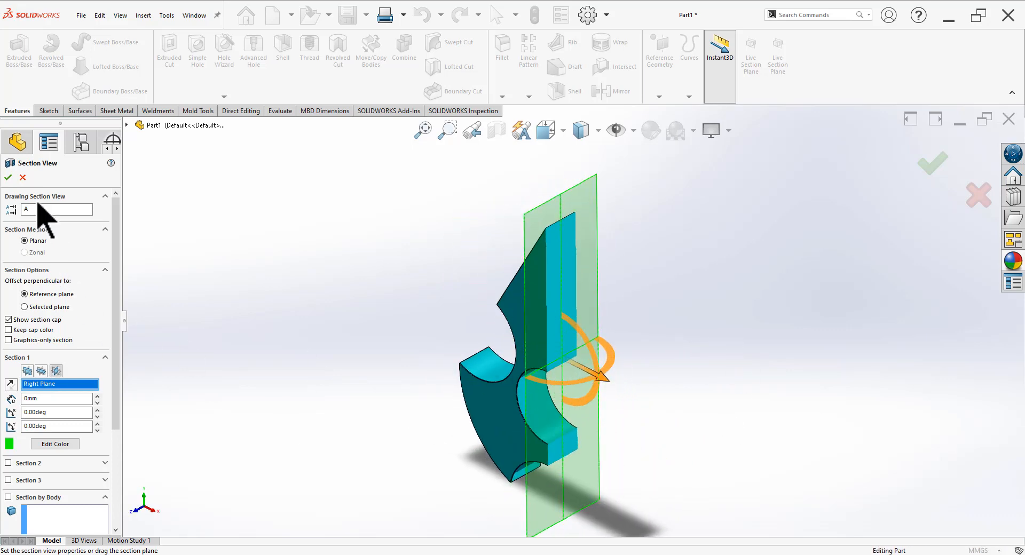
left_click(22, 177)
middle_click_drag(586, 371, 623, 365)
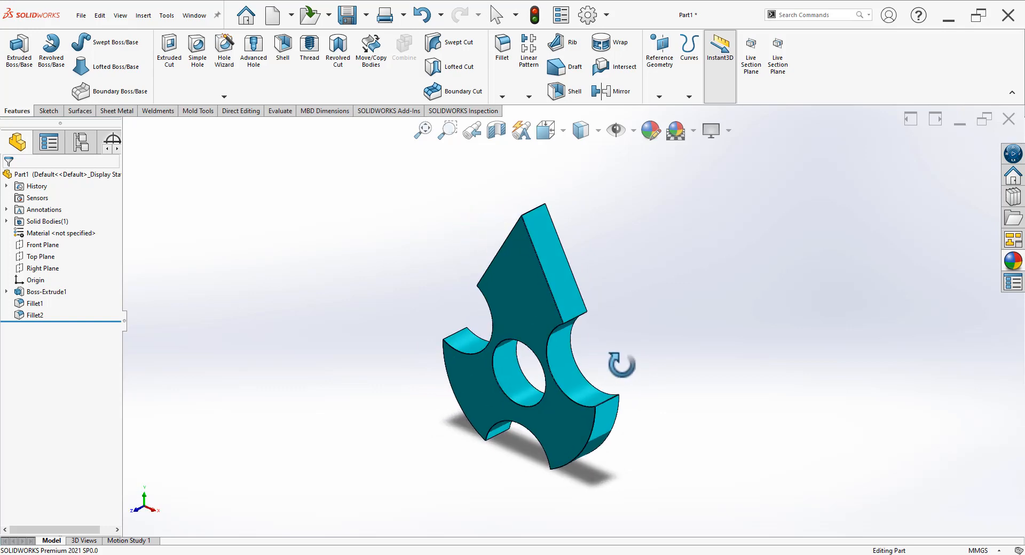
Save the finished part as Part7 and close the document
key("ctrl+s")
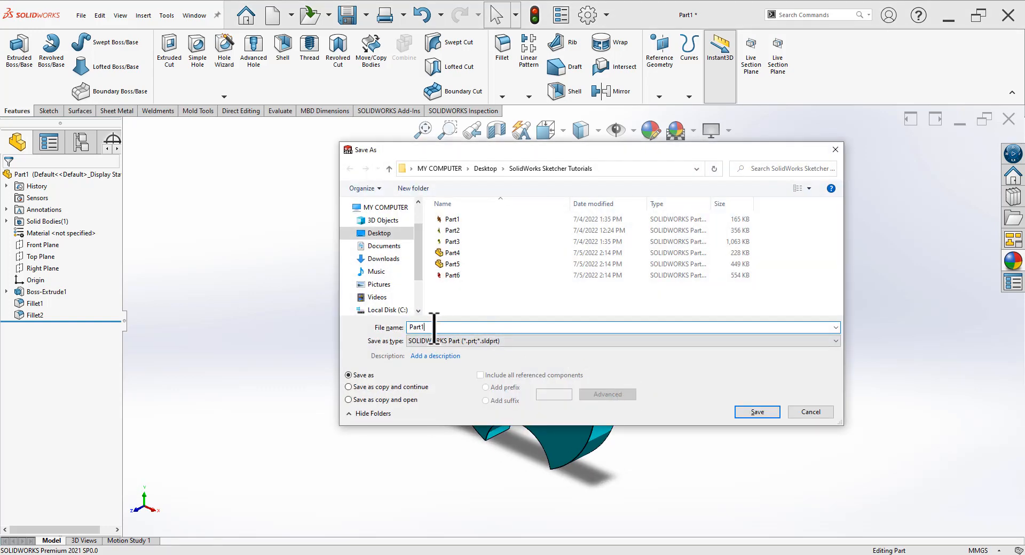
key("BackSpace")
type("7")
key("Return")
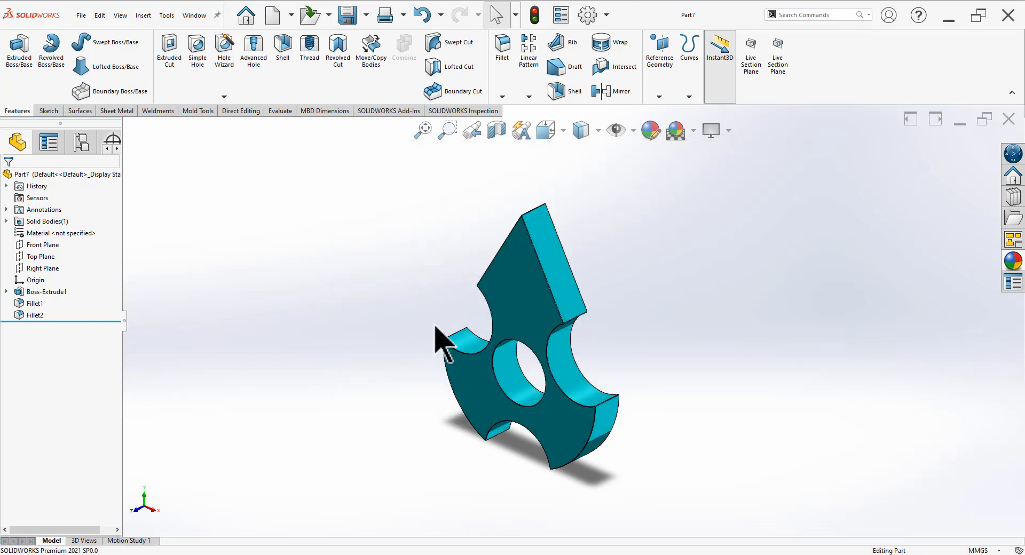
mouse_move(511, 385)
middle_mouse_down()
mouse_move(634, 364)
mouse_move(483, 387)
mouse_move(624, 383)
mouse_move(446, 382)
mouse_move(508, 368)
mouse_move(563, 373)
mouse_move(433, 383)
mouse_move(604, 369)
mouse_move(474, 361)
mouse_move(498, 374)
mouse_move(504, 393)
middle_mouse_up()
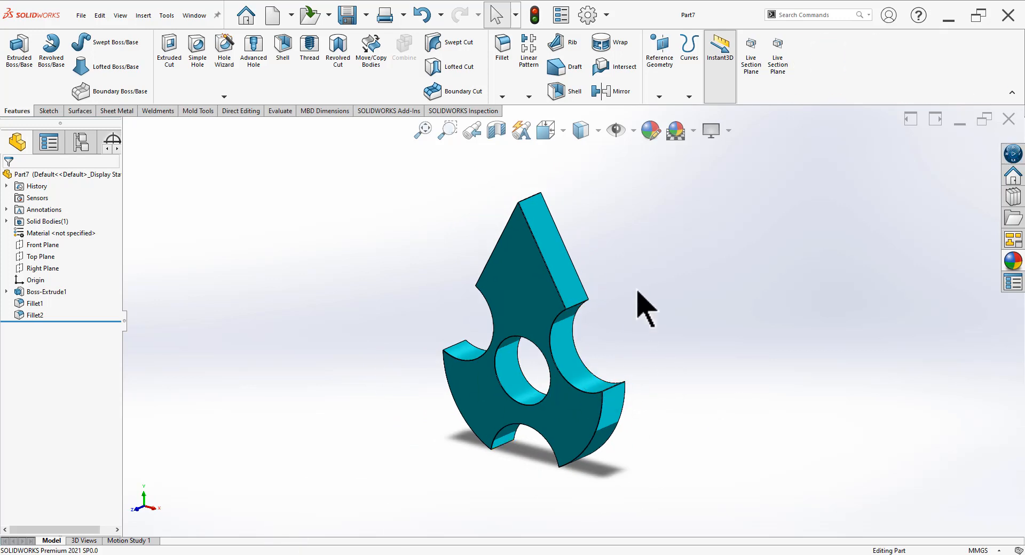
mouse_move(641, 299)
middle_mouse_down()
mouse_move(676, 283)
mouse_move(641, 293)
middle_mouse_up()
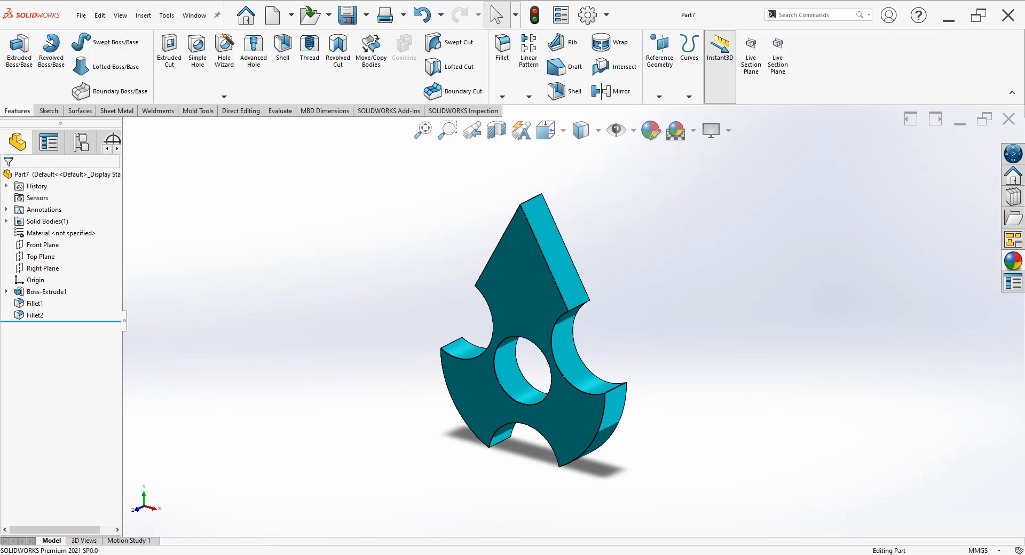
left_click(1009, 119)
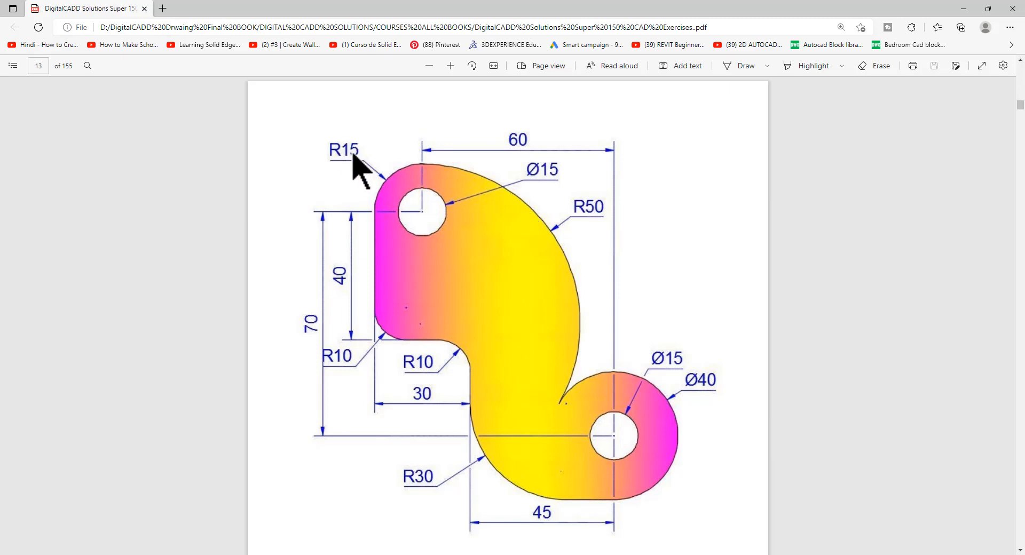
Switch from the exercise PDF back to SOLIDWORKS and create a new part document
key("alt+Tab")
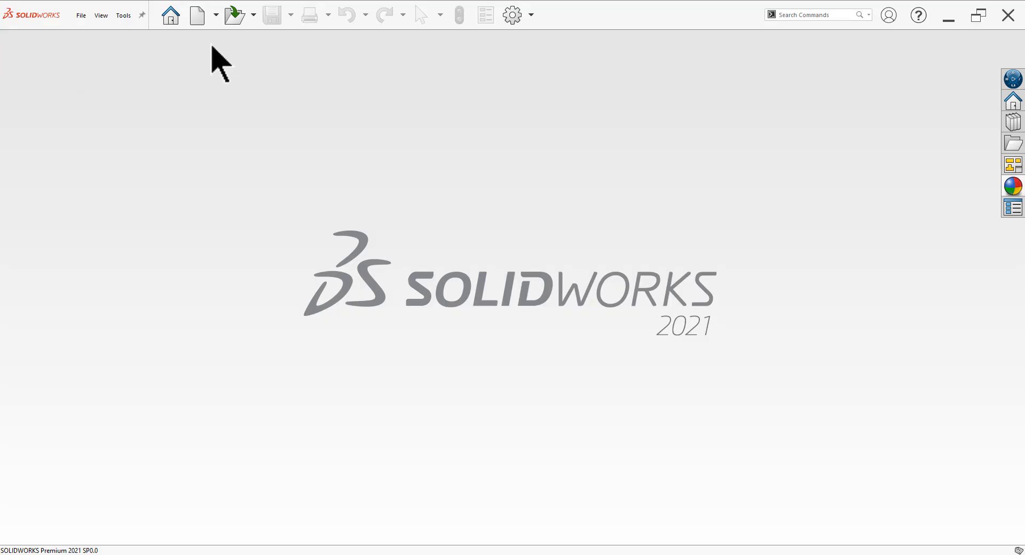
left_click(197, 15)
left_click(297, 262)
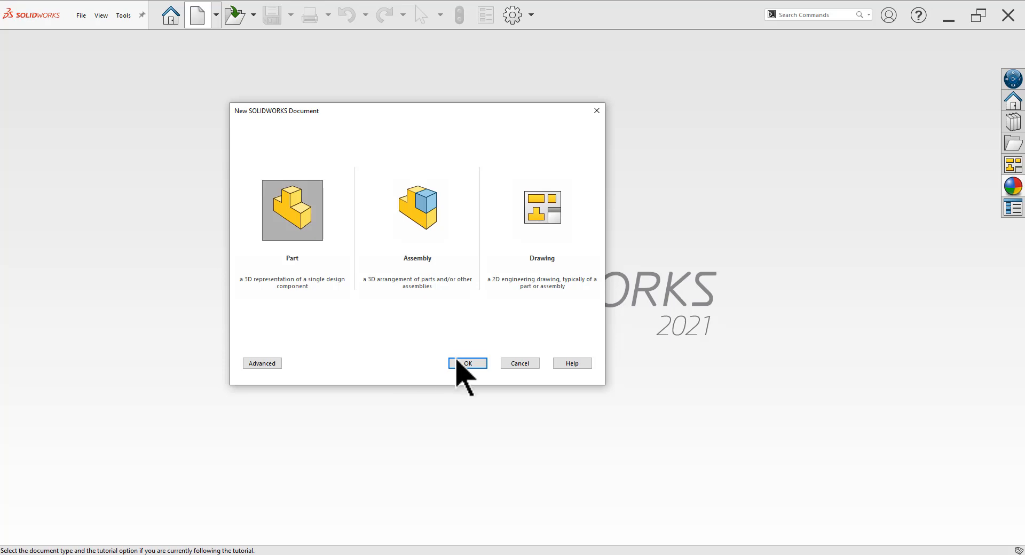
left_click(465, 363)
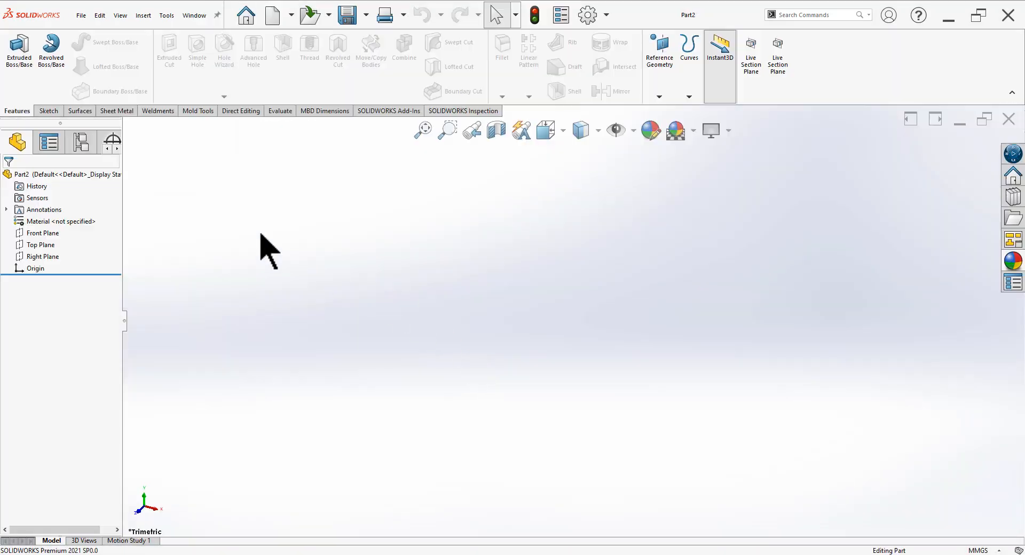
Start a new sketch on the Front Plane
left_click(51, 111)
left_click(16, 51)
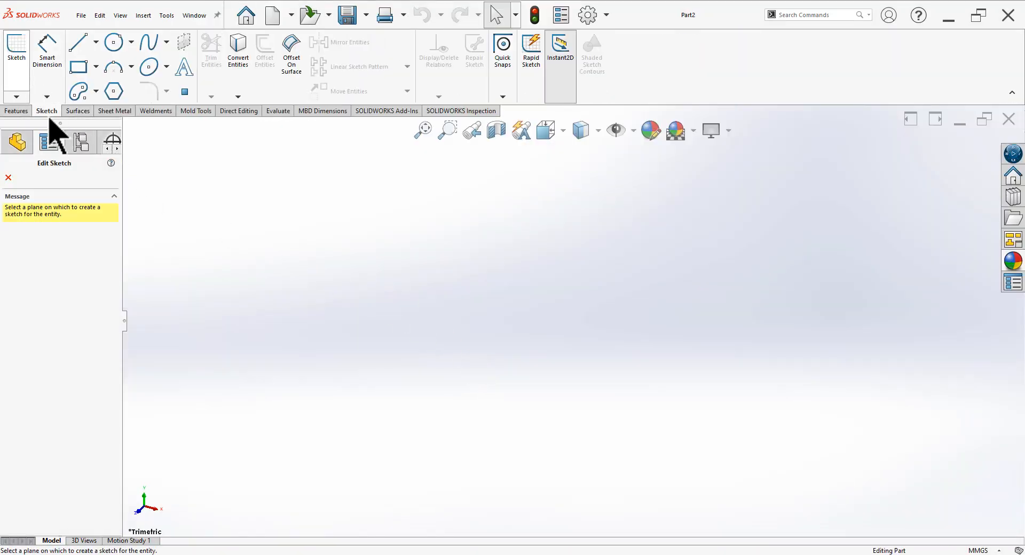
left_click(450, 208)
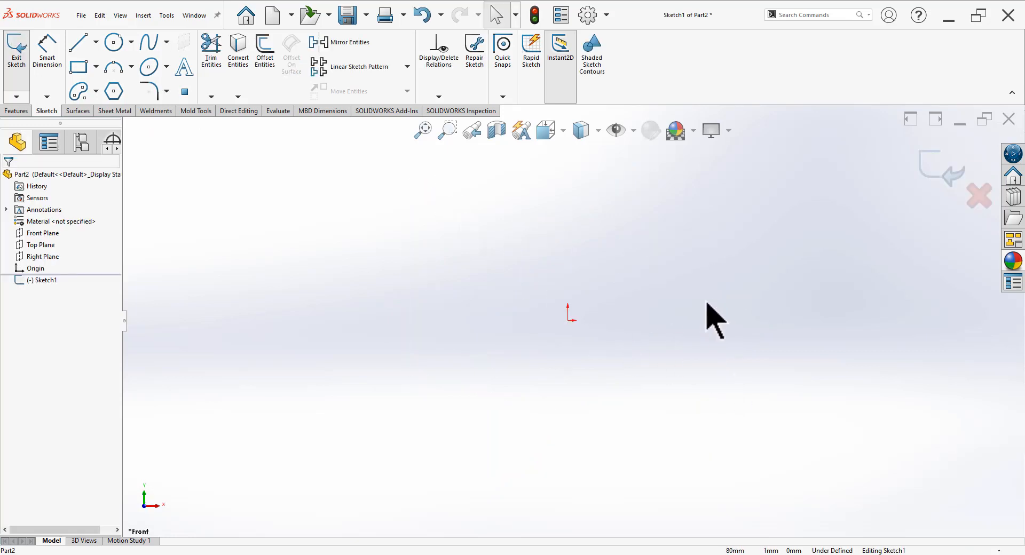
Sketch one vertical and one horizontal infinite-length centerline through the origin
left_click(95, 42)
left_click(92, 73)
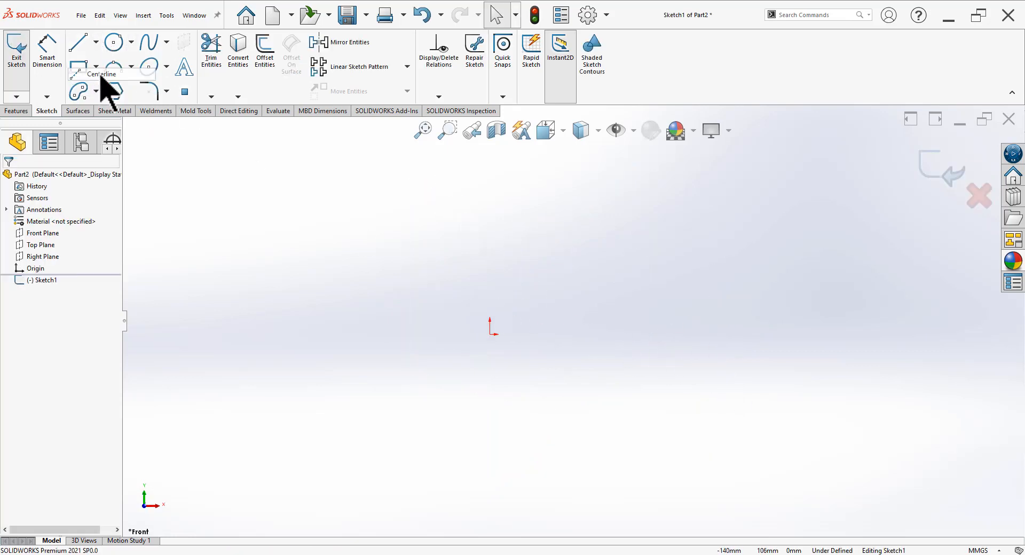
left_click(48, 312)
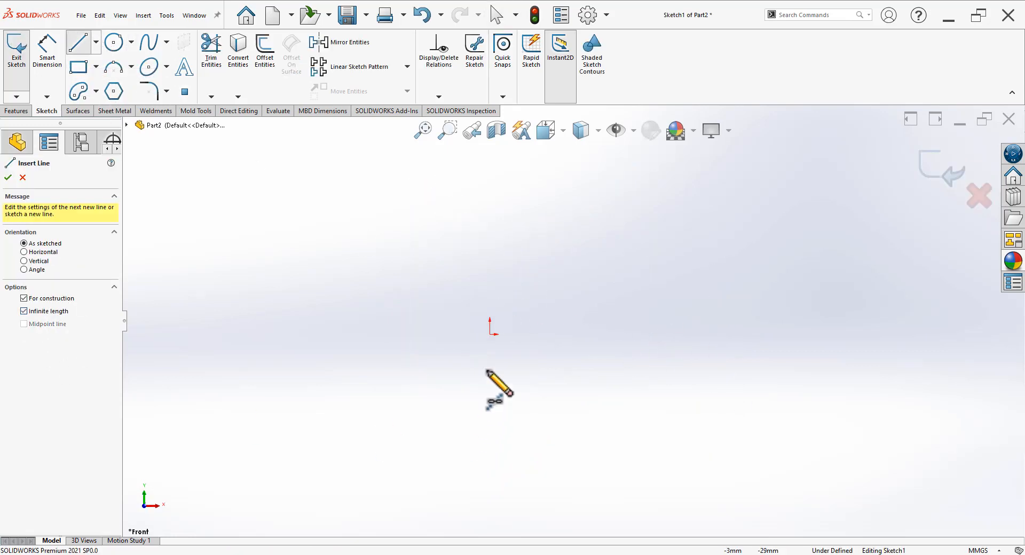
left_click(490, 335)
left_click(489, 363)
left_click(490, 334)
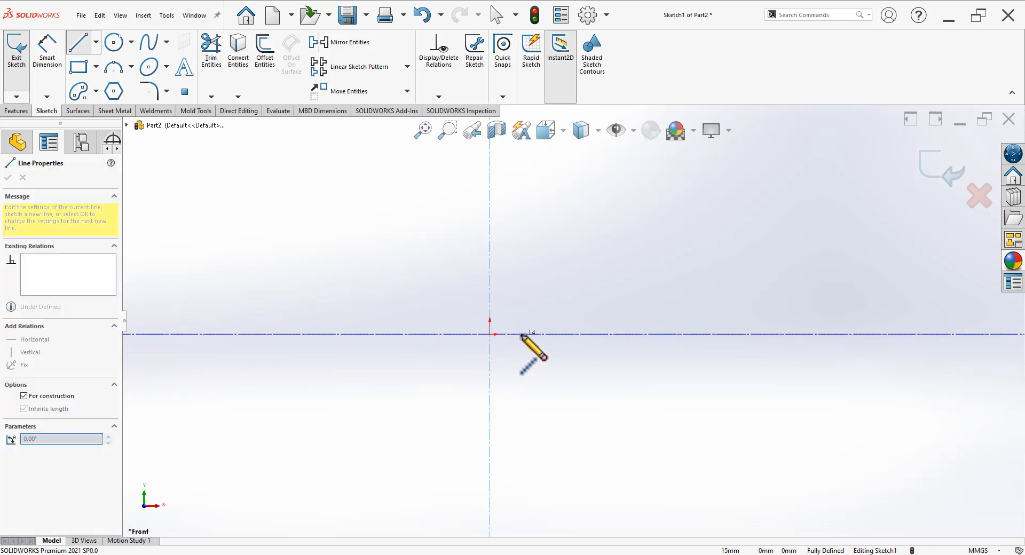
left_click(521, 334)
left_click(9, 177)
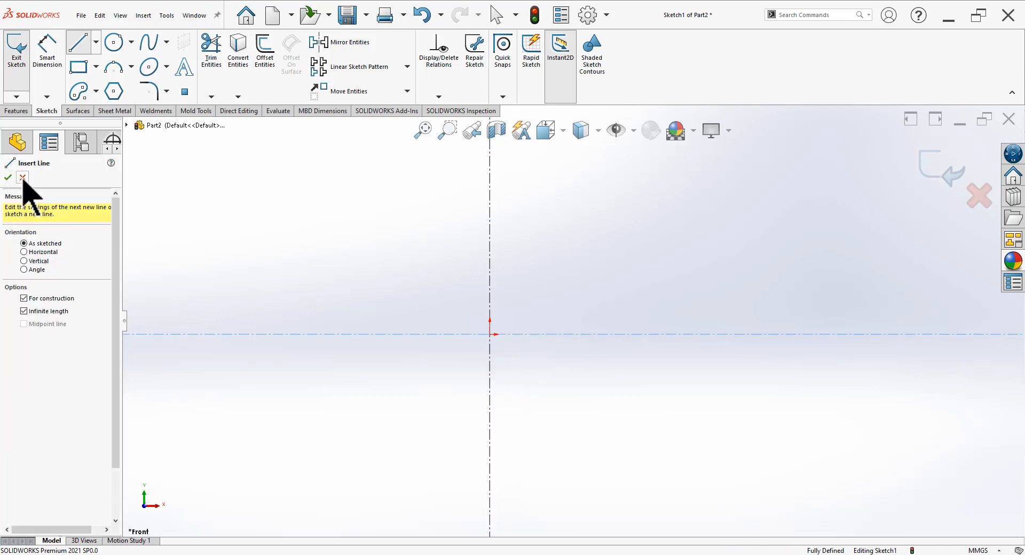
left_click(8, 178)
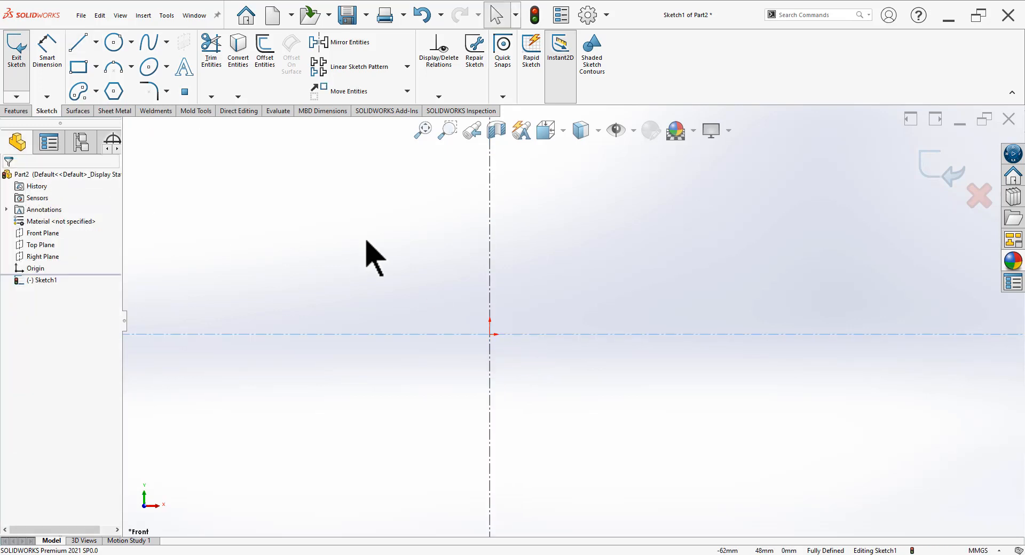
Sketch two concentric circles at the origin with dimensioned diameters of 15 mm and 30 mm
left_click(114, 42)
mouse_move(331, 247)
left_mouse_down()
mouse_move(363, 309)
mouse_move(372, 306)
left_mouse_up()
type("15")
key("Return")
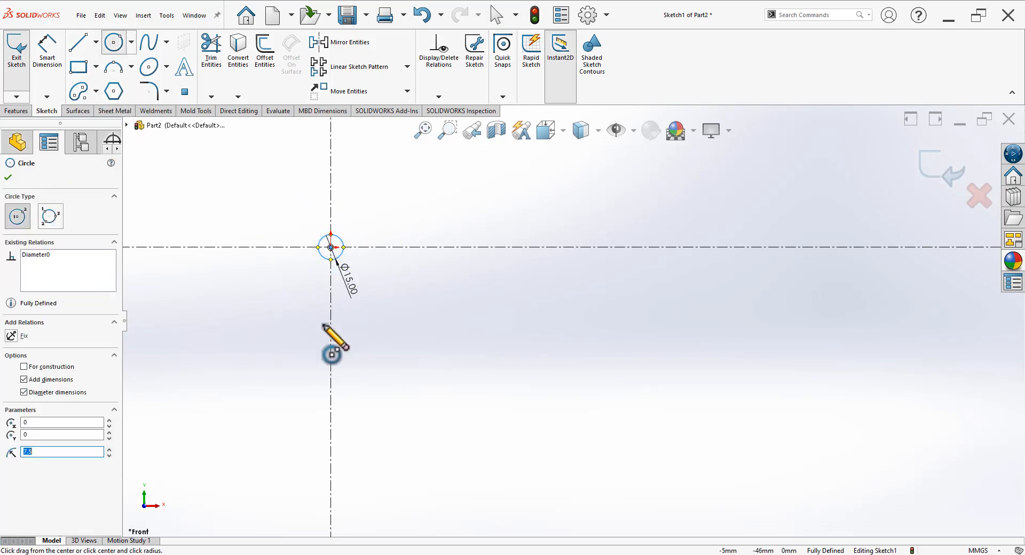
left_click_drag(330, 247, 401, 288)
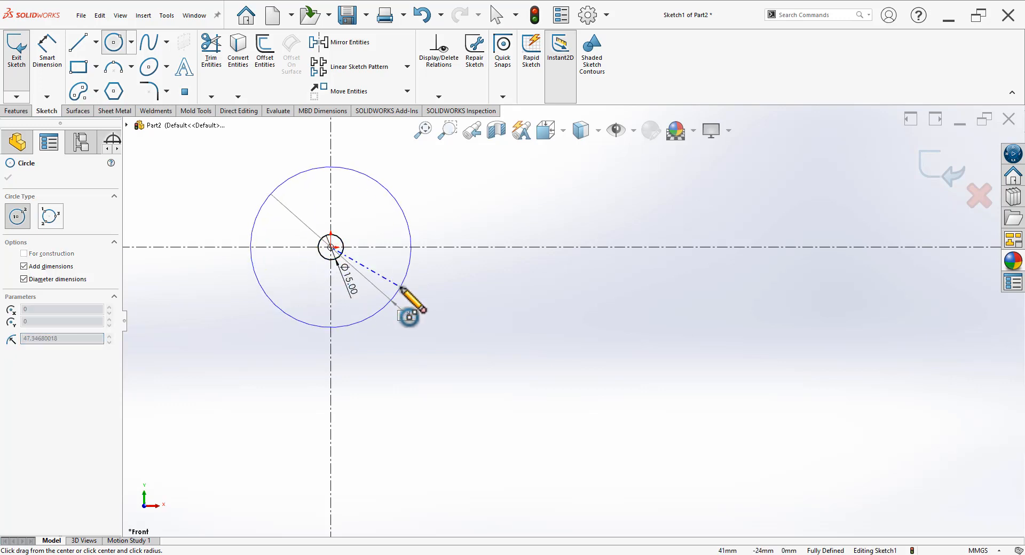
key("Return")
scroll(345, 223, "down", 4)
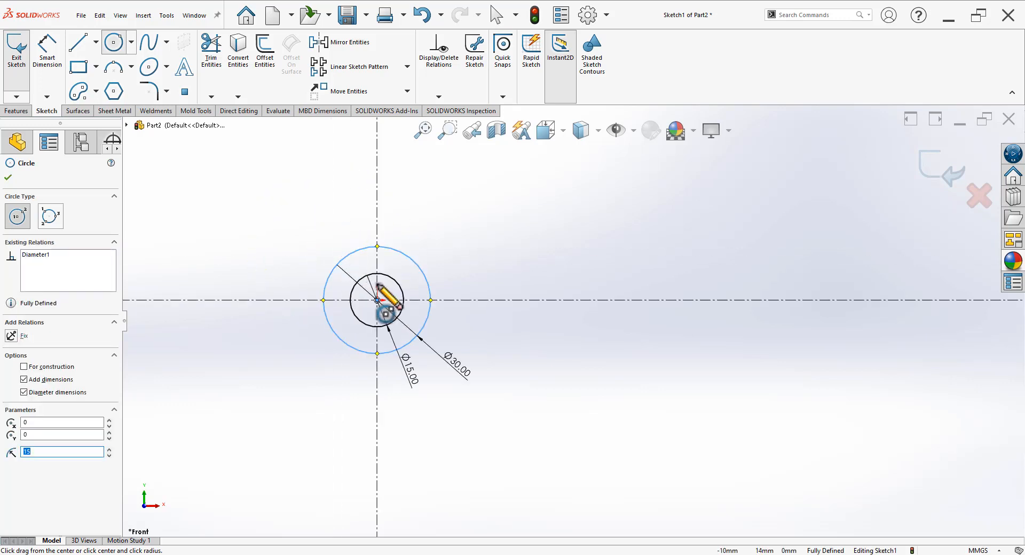
key("Escape")
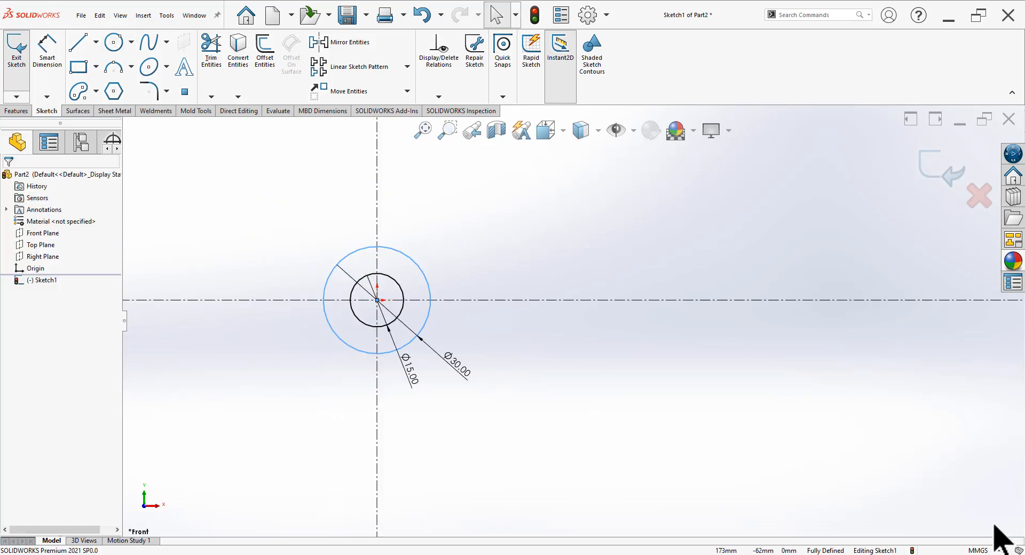
Set the decimals of the dual dimension length to None in the document's unit settings
left_click(986, 552)
left_click(977, 520)
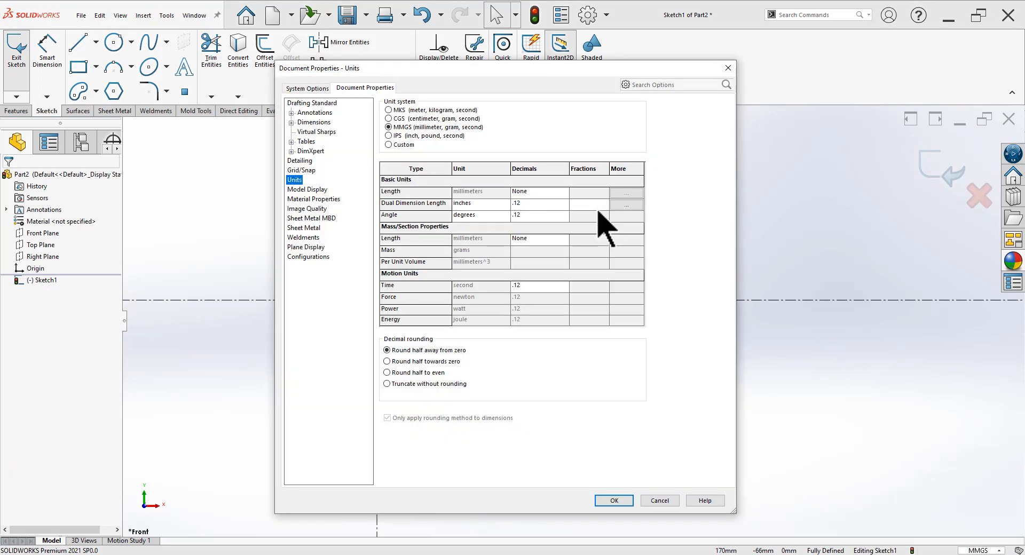
left_click(565, 204)
scroll(529, 226, "up", 1)
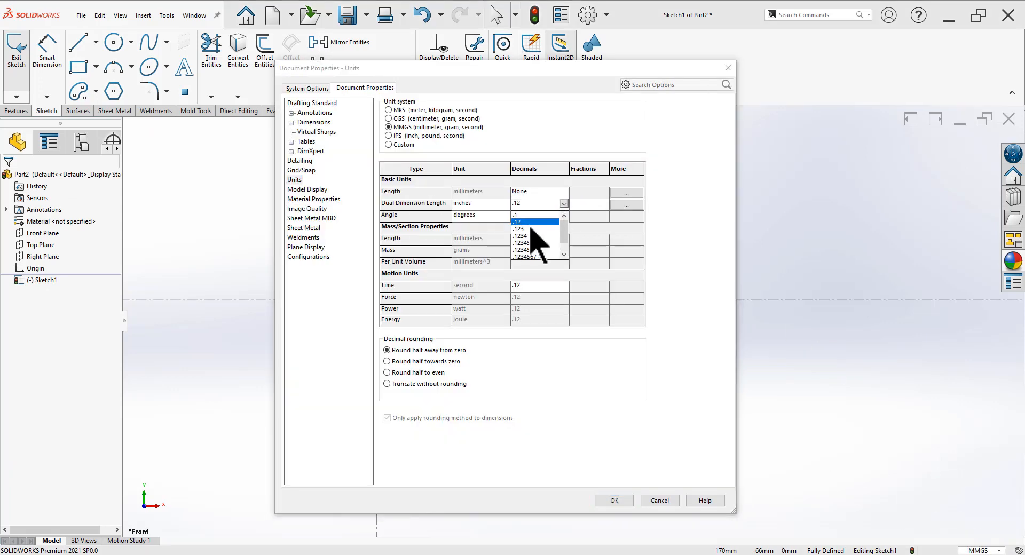
left_click(521, 216)
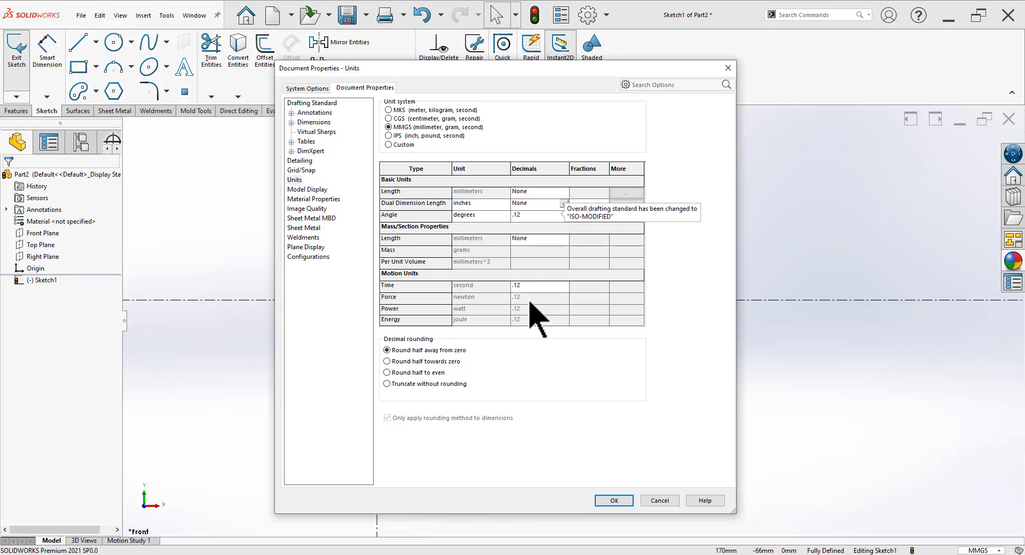
left_click(614, 501)
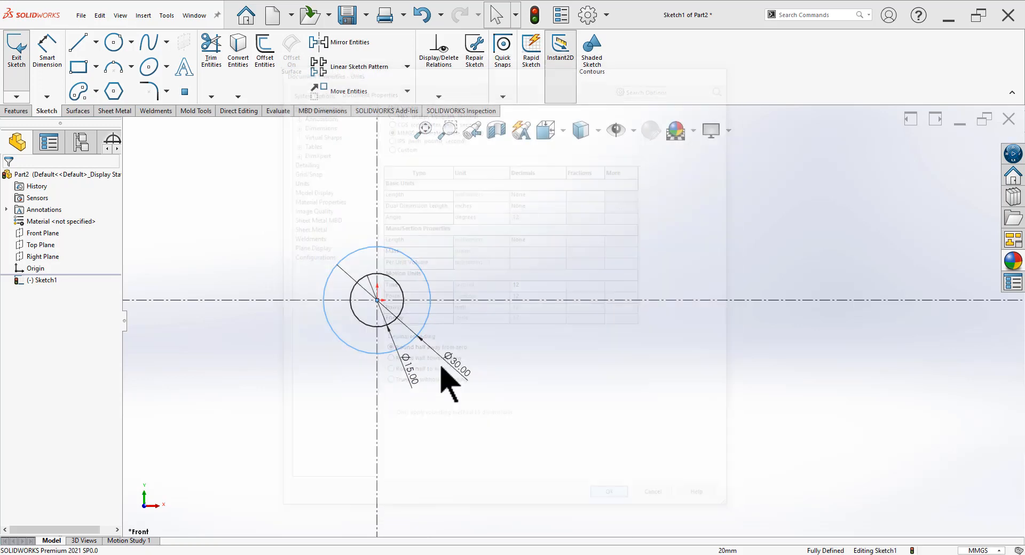
scroll(430, 389, "up", 3)
scroll(567, 398, "down", 3)
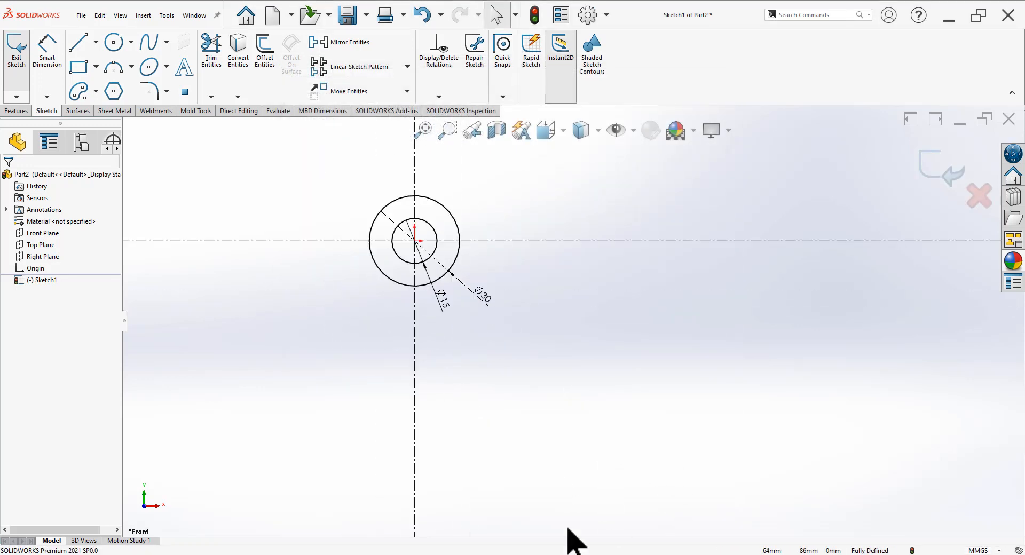
Consult the exercise PDF and sketch concentric 15 mm and 40 mm diameter circles centred about 54 mm right of and 68 mm below the origin
key("alt+Tab")
scroll(727, 355, "down", 3)
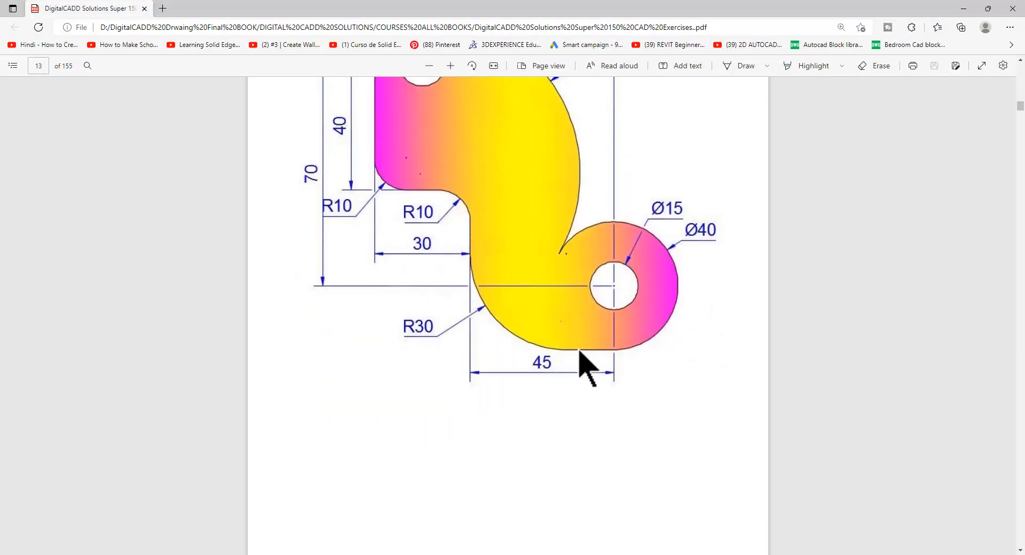
scroll(614, 374, "up", 1)
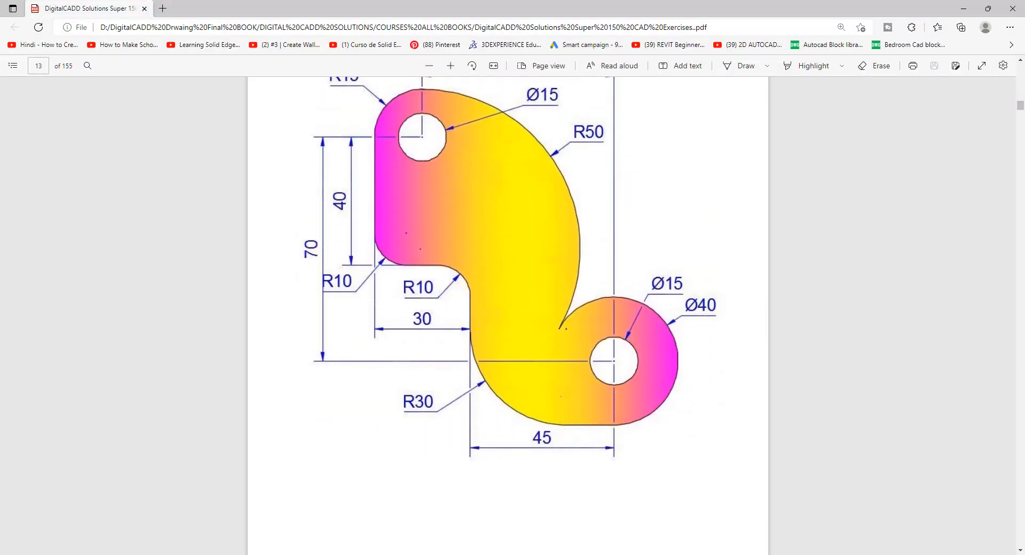
key("alt+Tab")
left_click(112, 42)
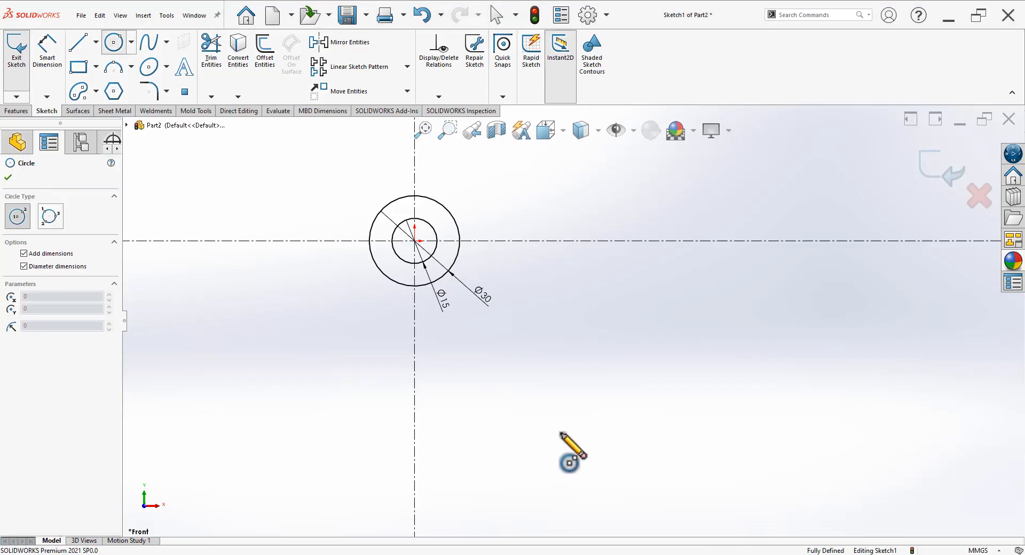
left_click(577, 448)
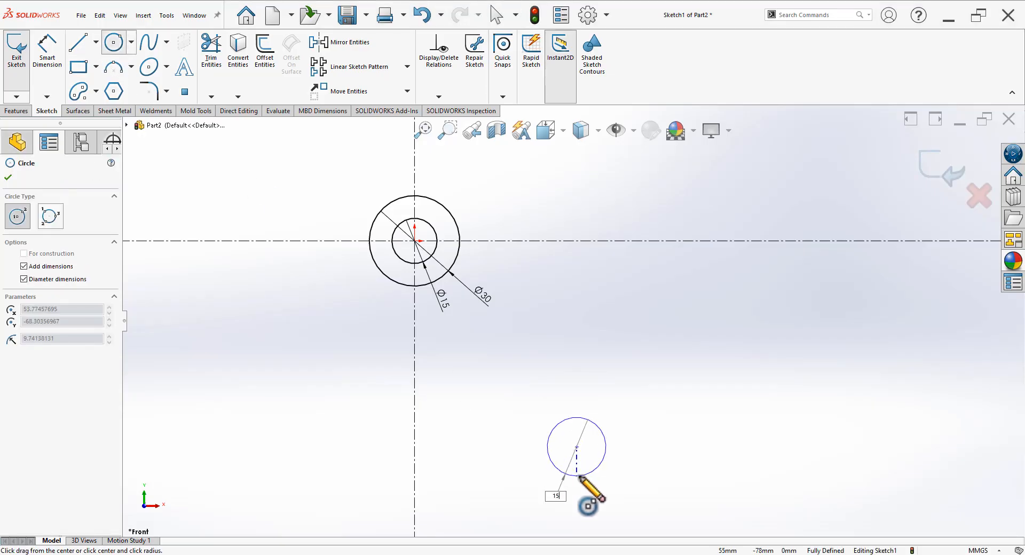
type("15")
key("Return")
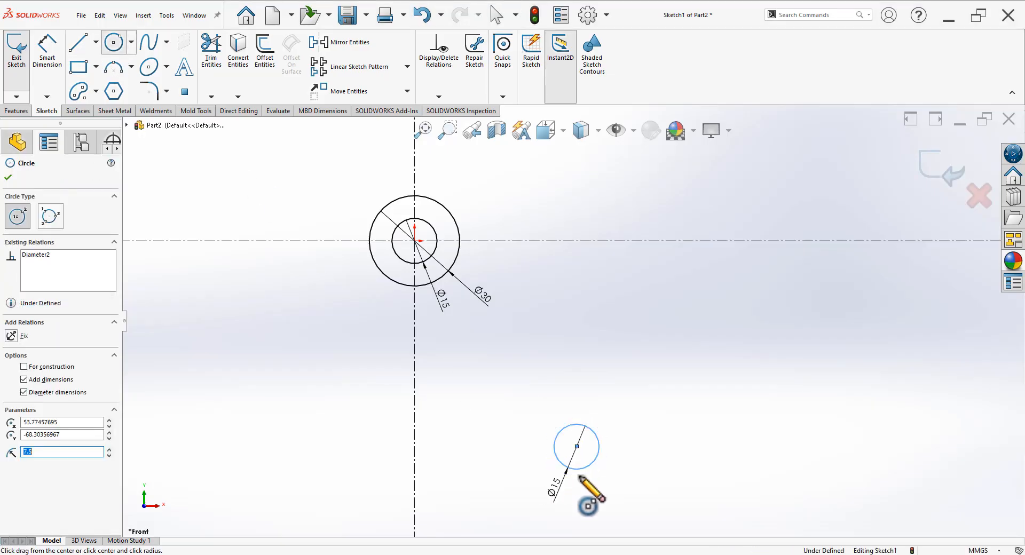
left_click(577, 447)
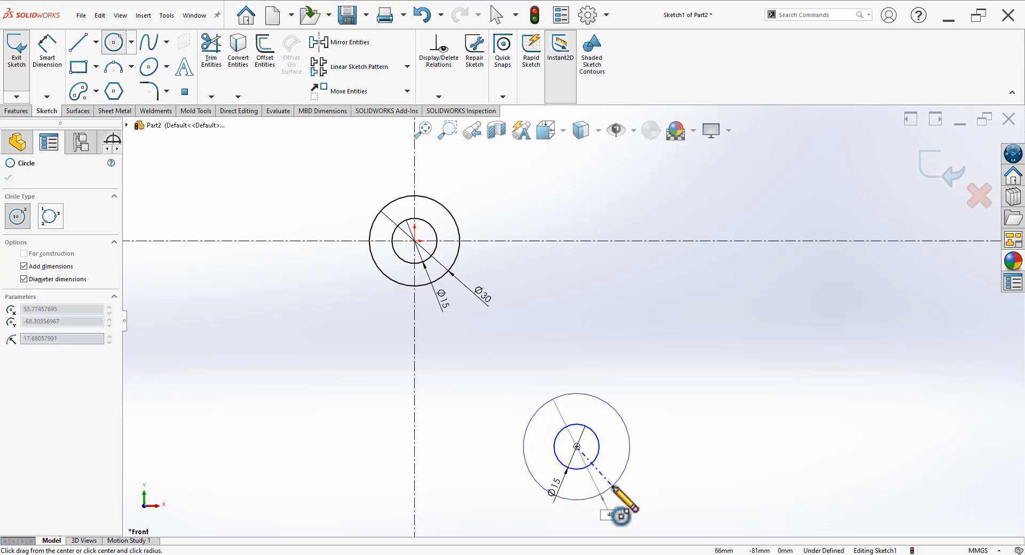
type("40")
key("Return")
key("Escape")
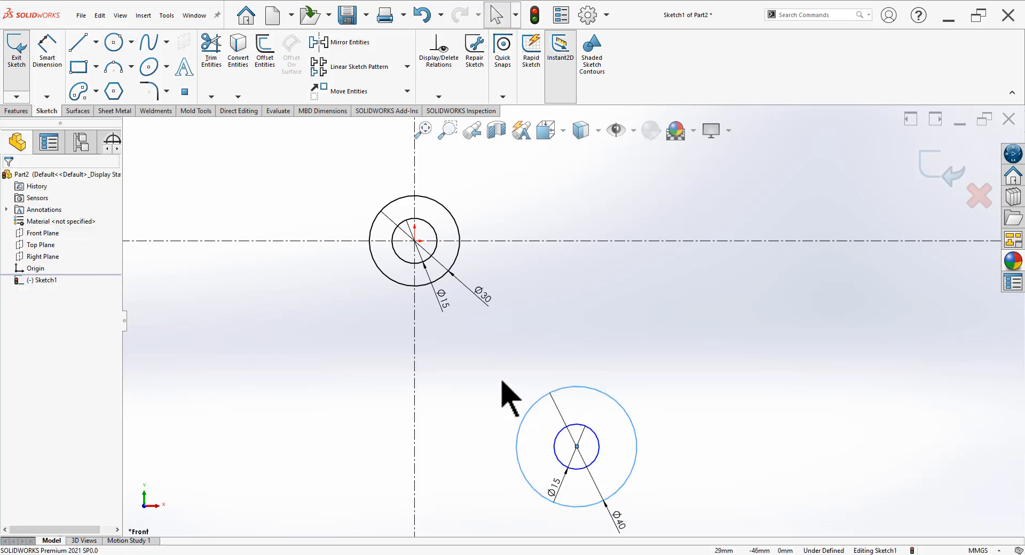
Reposition the 15 mm and 40 mm diameter dimensions to the lower right outside the lower pair of circles
scroll(572, 320, "up", 3)
left_click_drag(611, 417, 624, 441)
key("Escape")
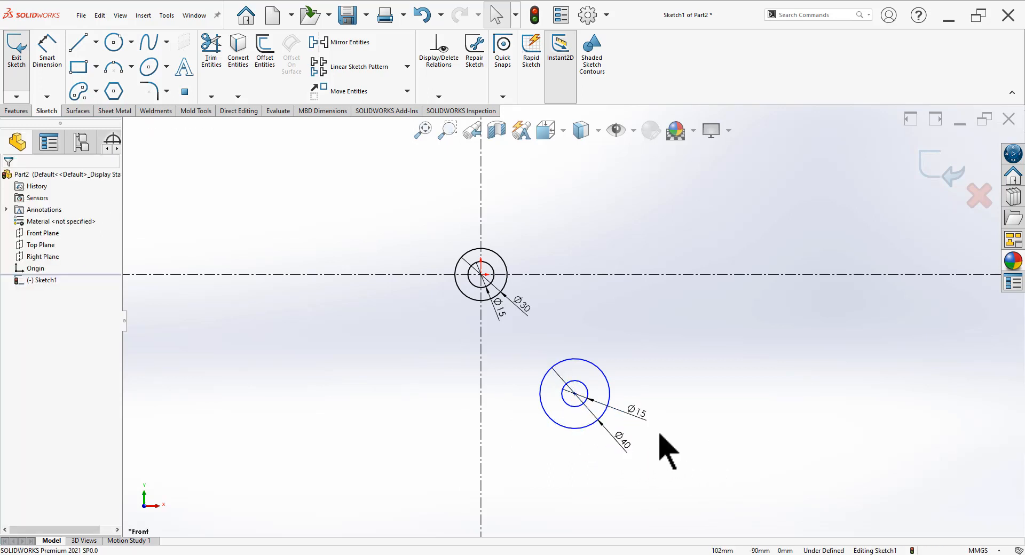
Consult the exercise PDF and dimension the lower circles' centre 60 mm horizontally from the vertical centreline
scroll(668, 451, "down", 2)
left_click(48, 51)
left_click(276, 554)
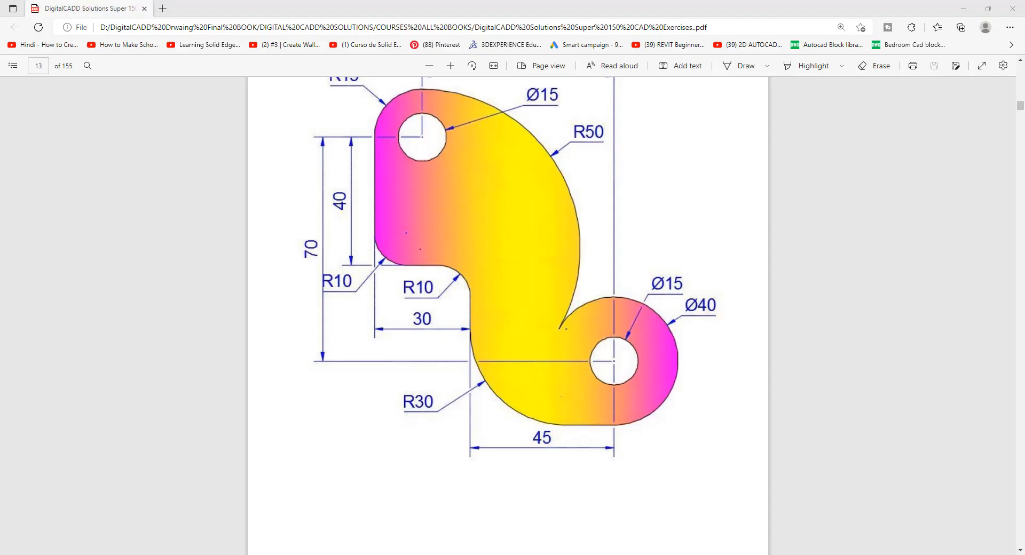
scroll(520, 176, "up", 2)
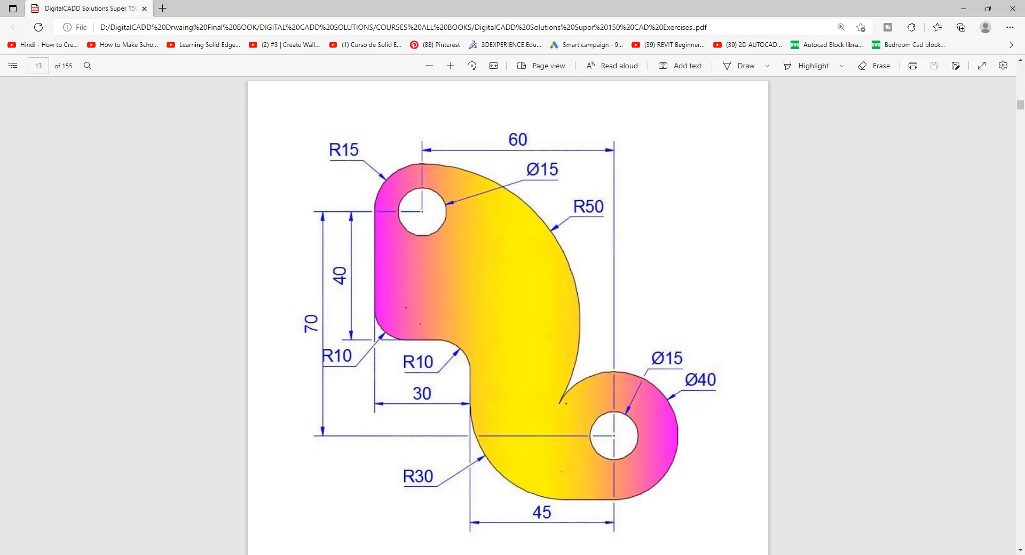
left_click(276, 554)
left_click(440, 310)
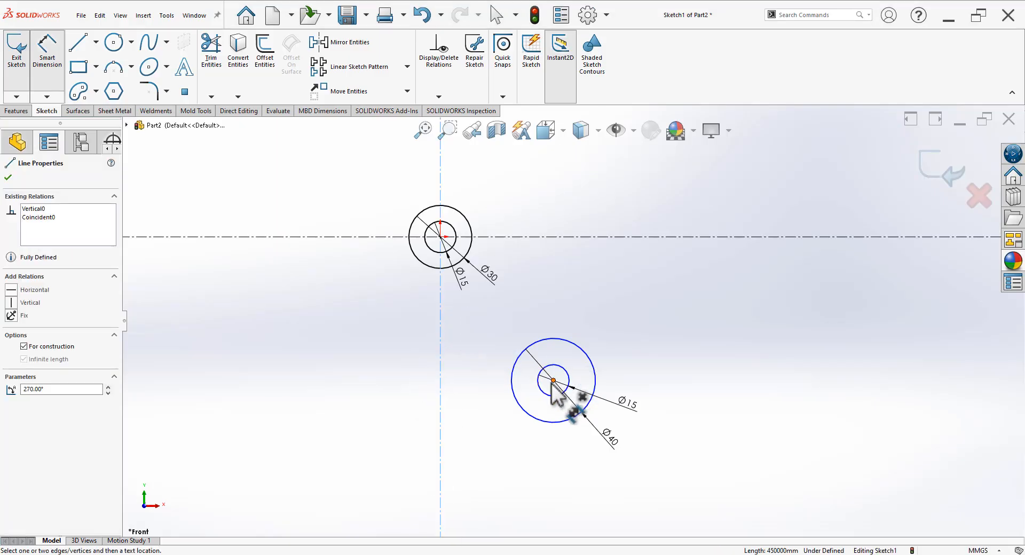
left_click(554, 380)
left_click(522, 200)
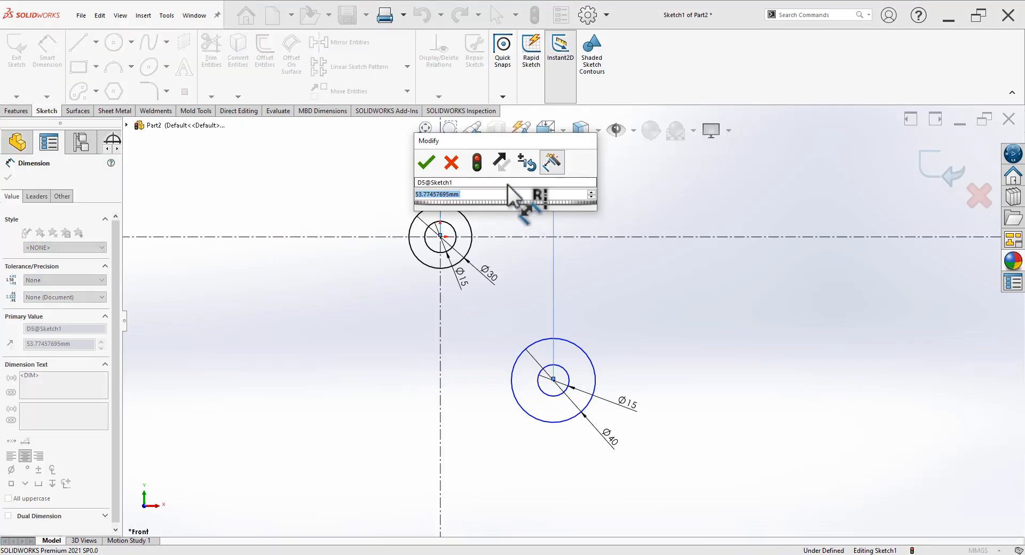
type("60")
key("Return")
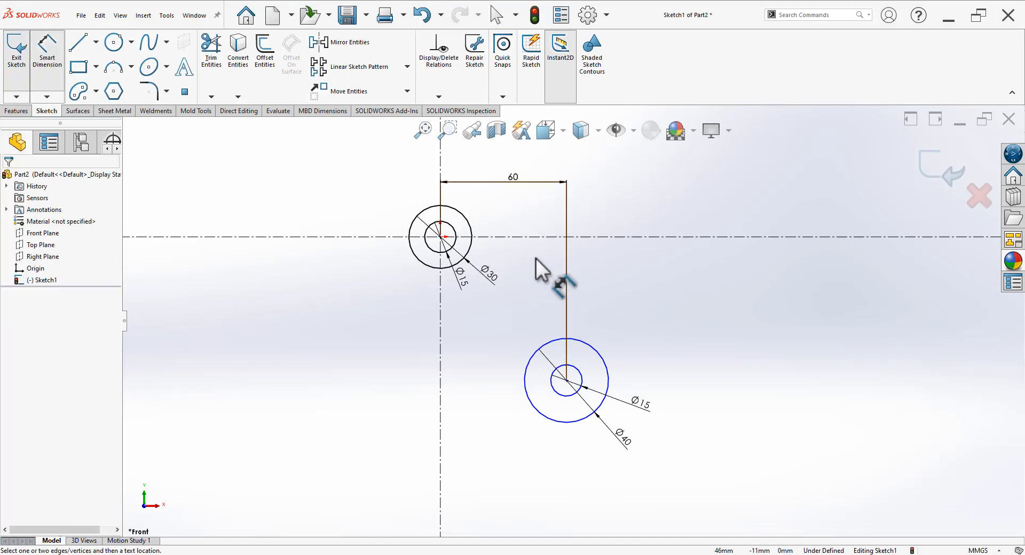
Dimension the lower circles' centre 70 mm vertically below the horizontal centreline
left_click(535, 237)
left_click(566, 381)
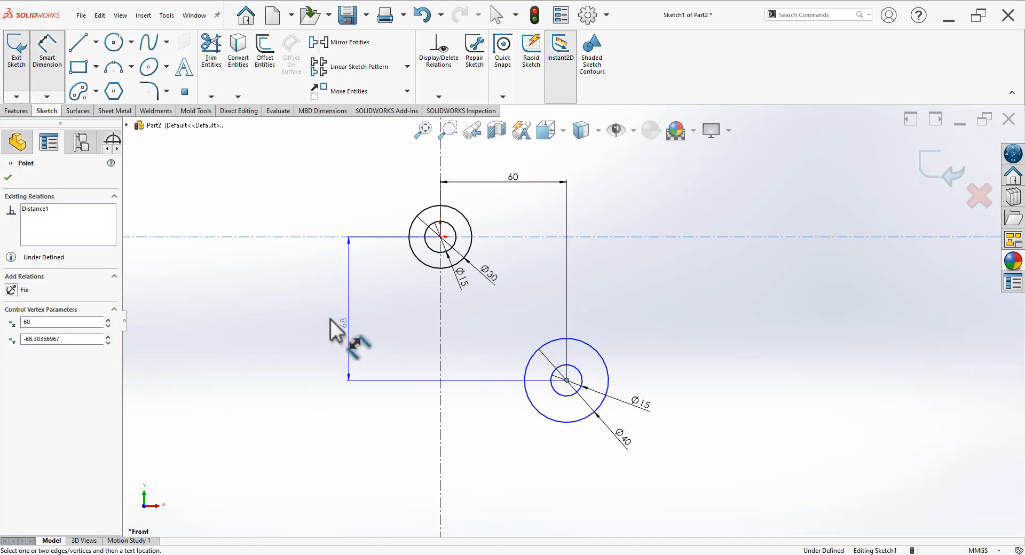
left_click(313, 320)
type("70")
key("Return")
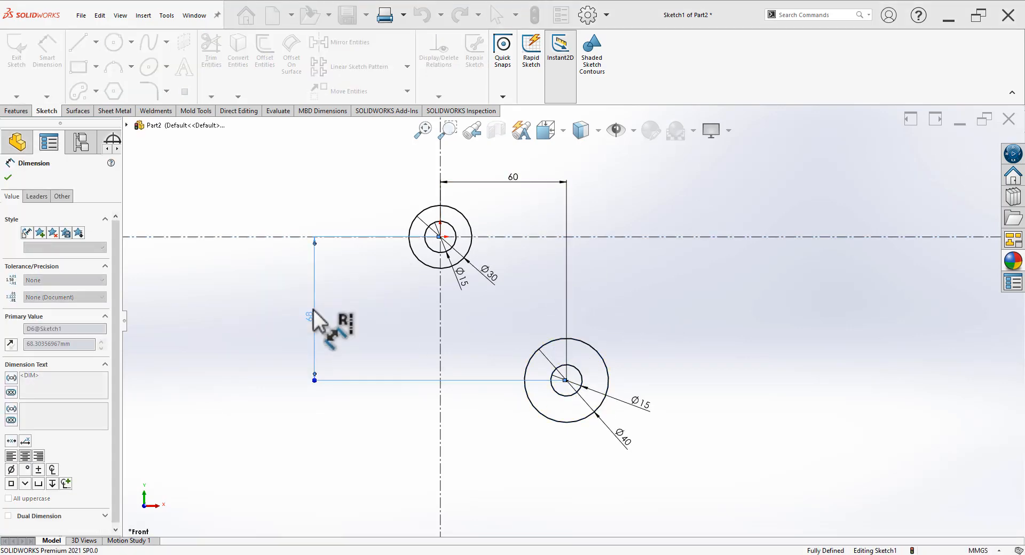
key("Escape")
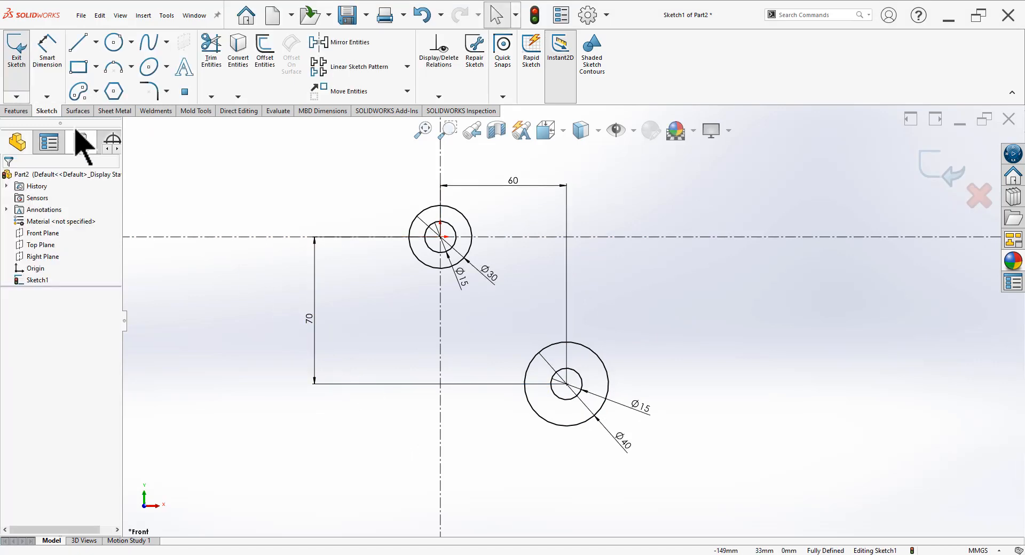
Sketch a stepped four-line chain from the 30 mm circle's left quadrant, about 46 mm down and 28 mm right, to the 40 mm circle's bottom quadrant
left_click(79, 43)
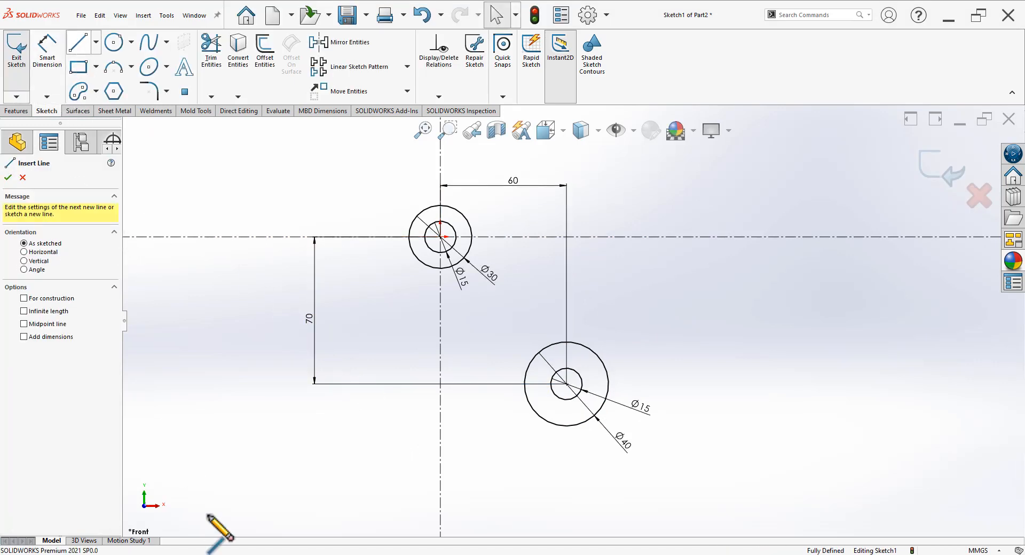
key("alt+Tab")
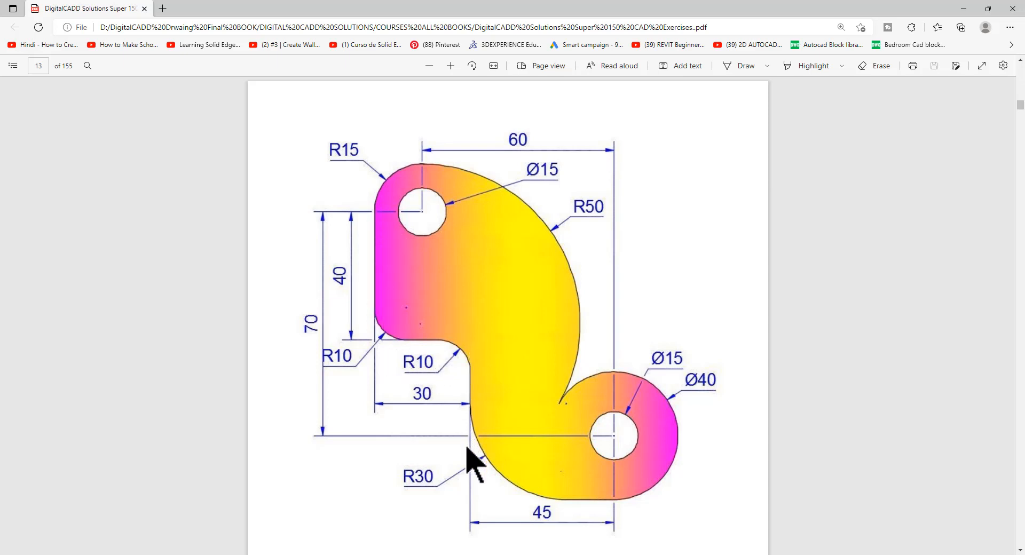
key("alt+Tab")
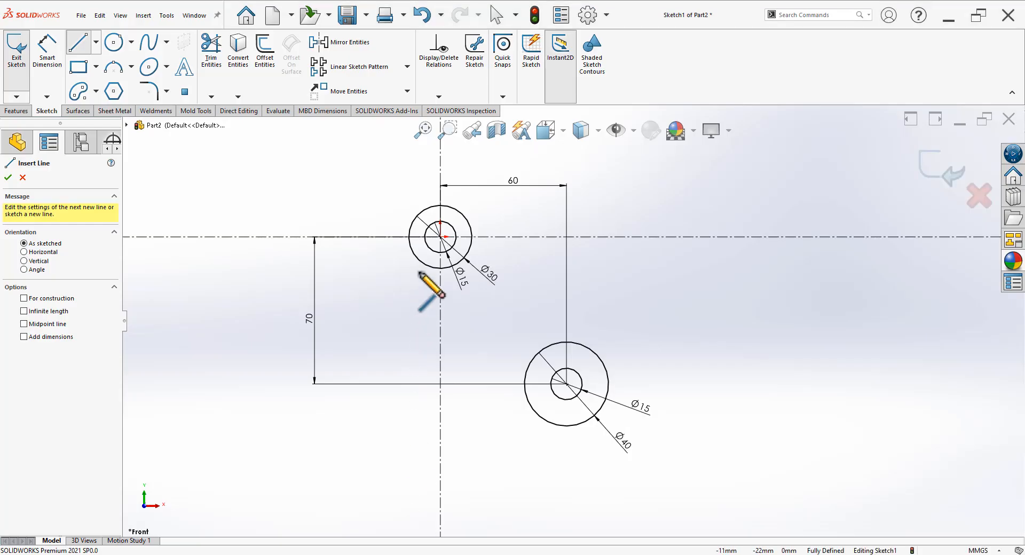
left_click(409, 237)
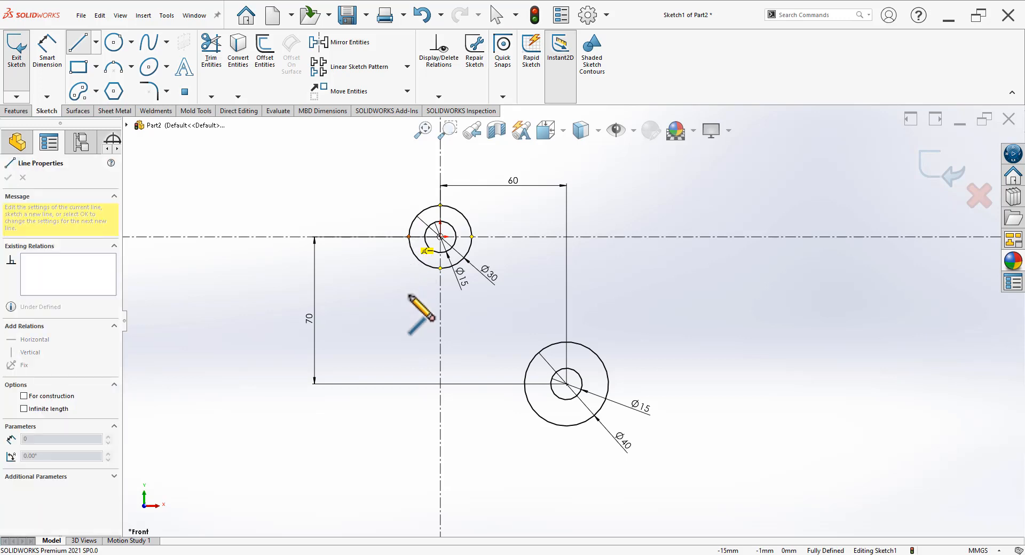
left_click(409, 333)
left_click(467, 332)
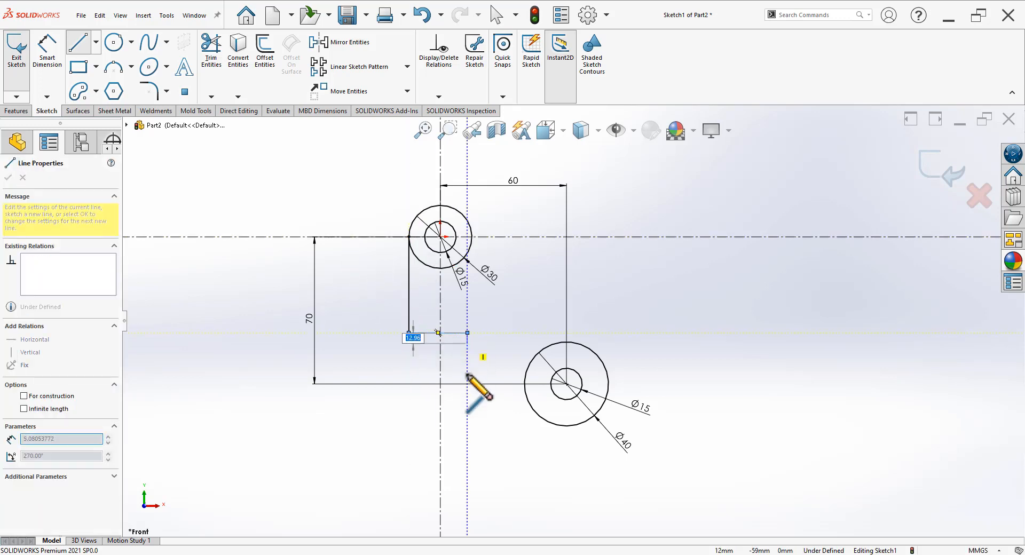
left_click(504, 427)
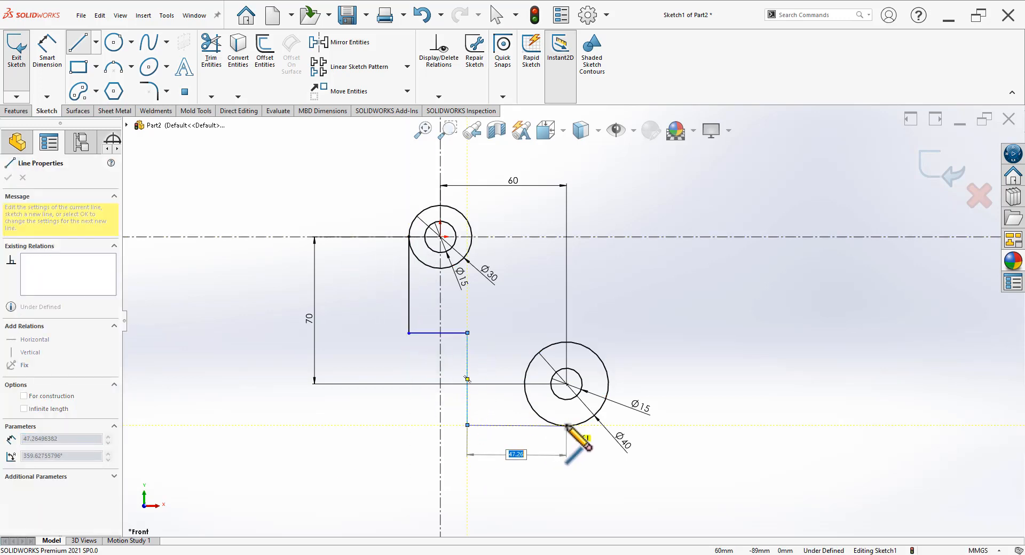
left_click(567, 452)
key("Escape")
Add a horizontal relation to the bottom line that ends on the 40 mm circle
left_click(534, 427)
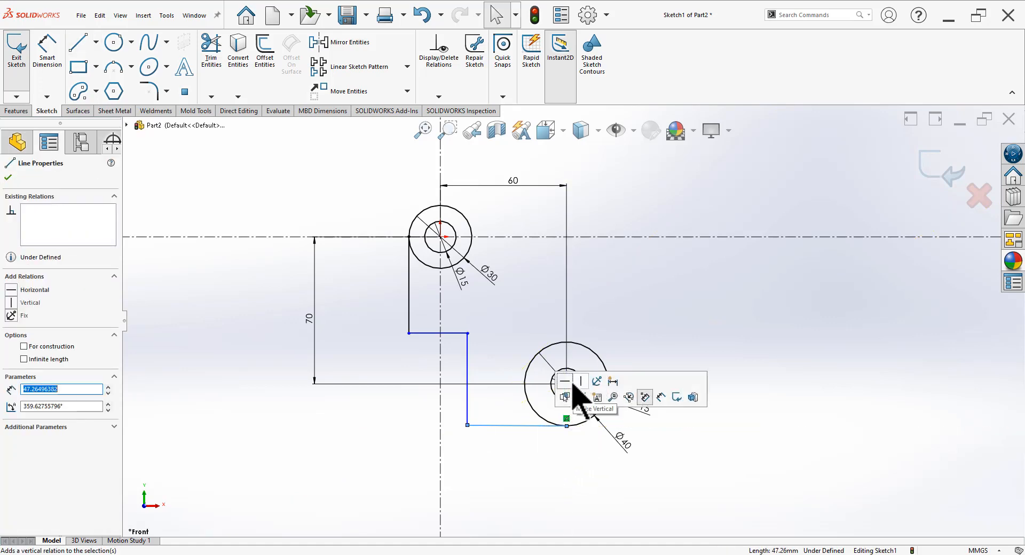
left_click(698, 337)
scroll(628, 443, "down", 1)
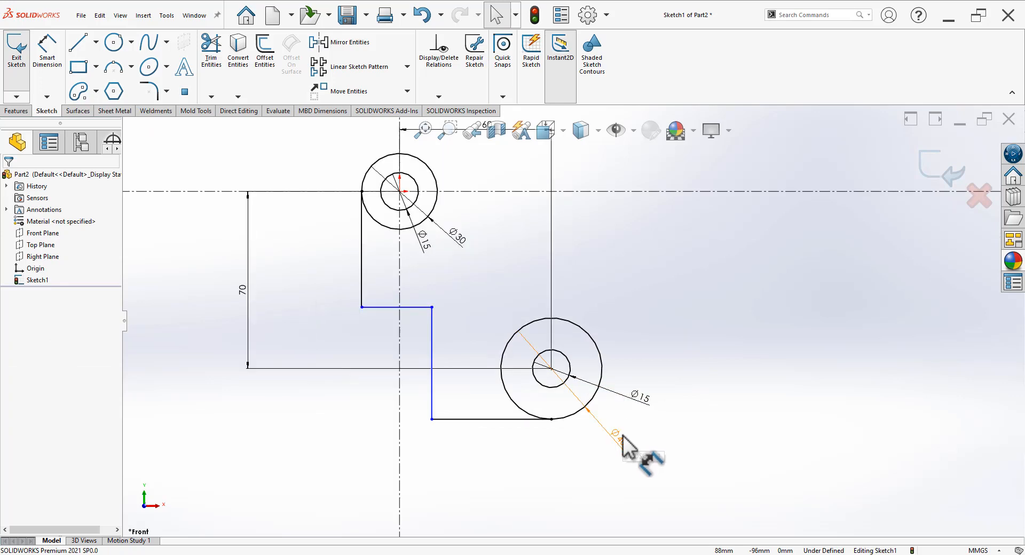
Consult the exercise PDF and dimension the upper horizontal line of the step 40 mm below the horizontal centreline
left_click(40, 60)
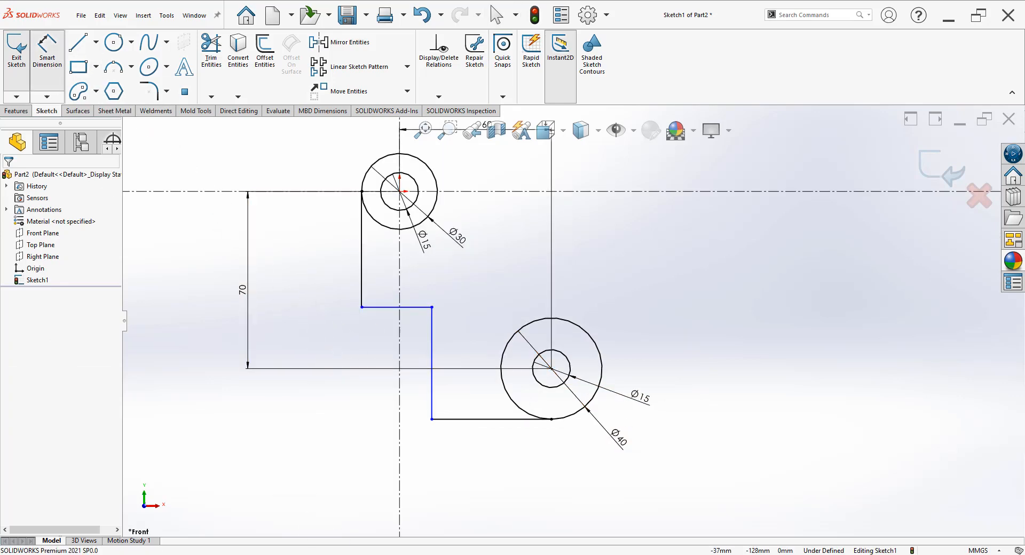
left_click(301, 554)
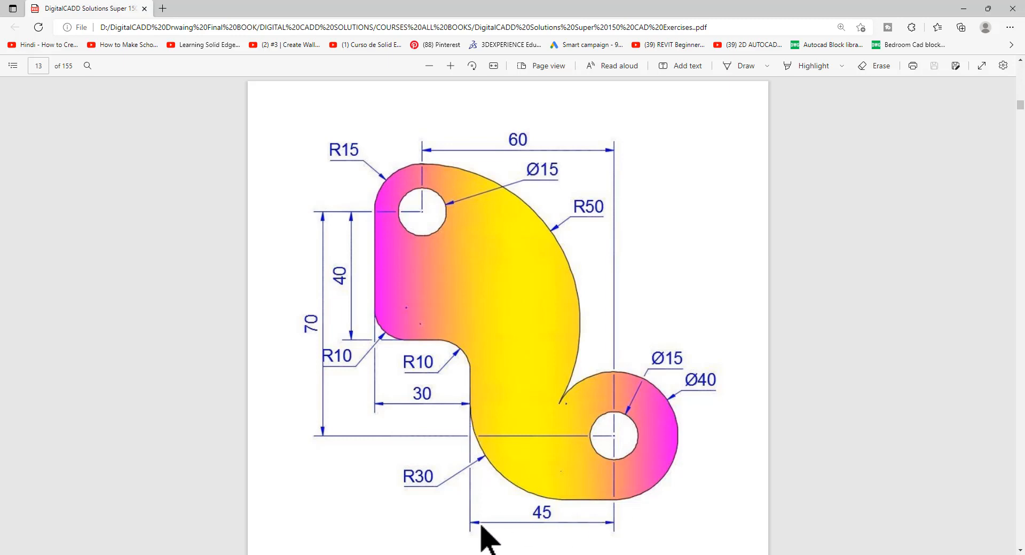
left_click(310, 554)
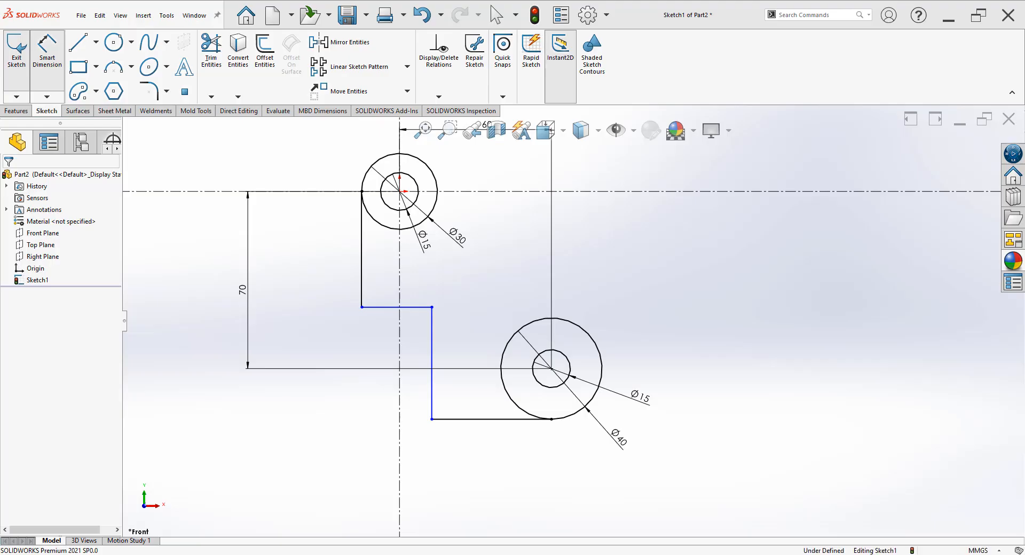
left_click(341, 191)
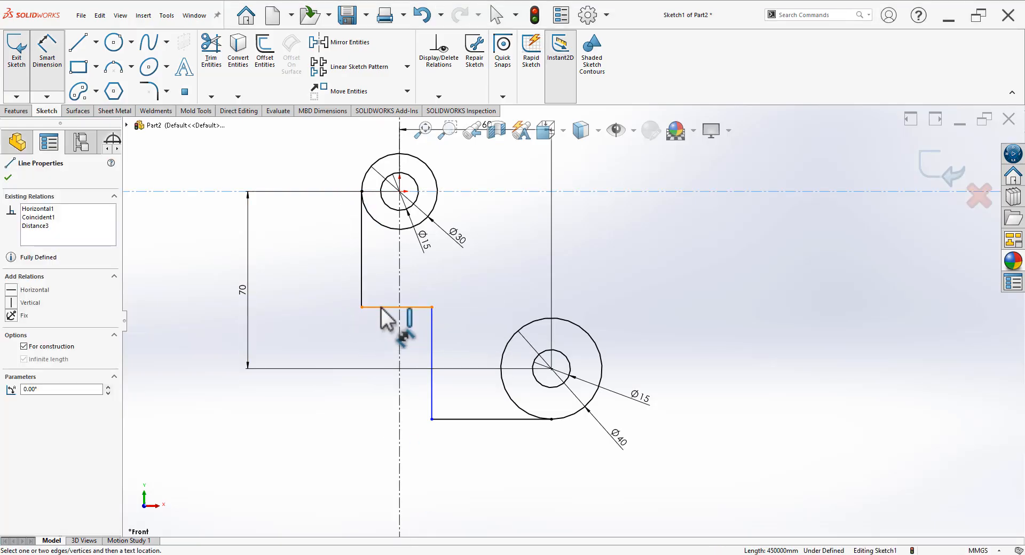
left_click(379, 308)
left_click(301, 280)
type("40")
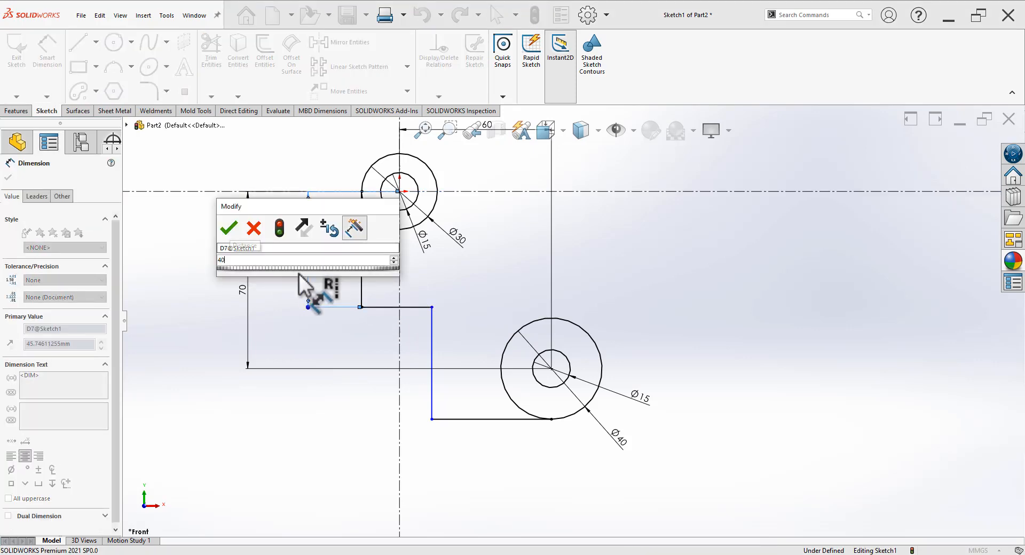
key("Return")
Dimension the horizontal distance between the two vertical lines of the stepped profile as 30 mm
left_click(362, 273)
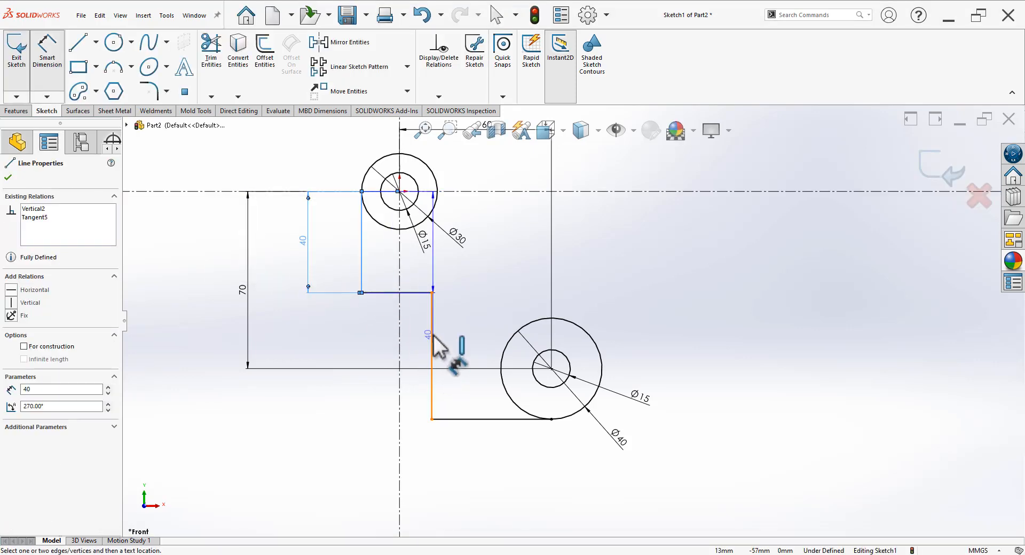
left_click(432, 337)
left_click(367, 473)
type("30")
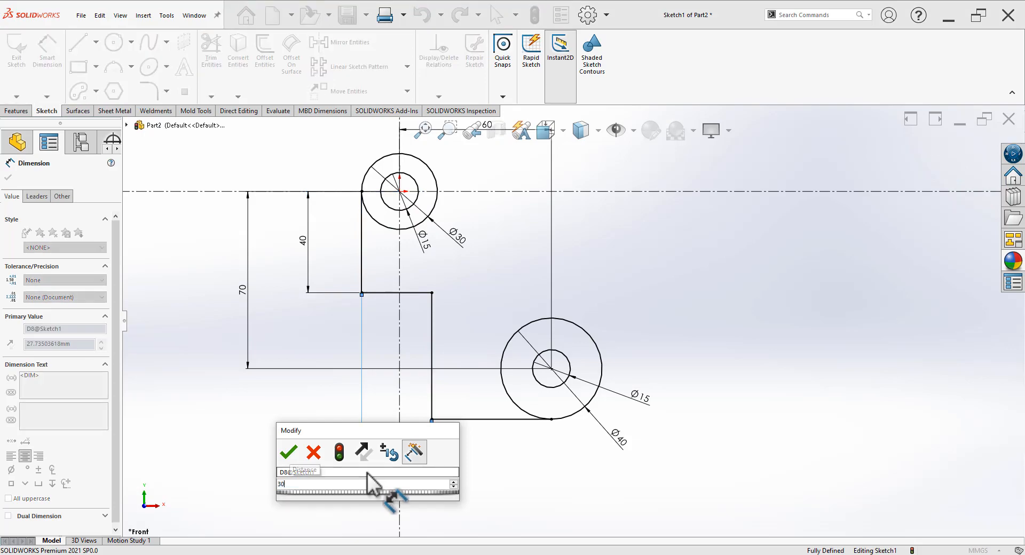
key("Return")
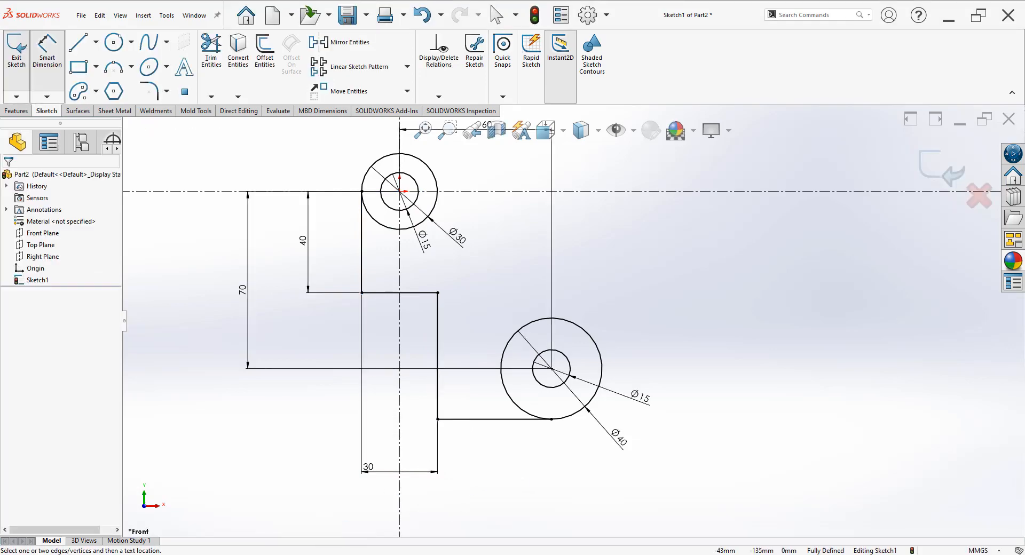
Check the length of the bottom horizontal line against the exercise PDF without adding a dimension
key("alt+Tab")
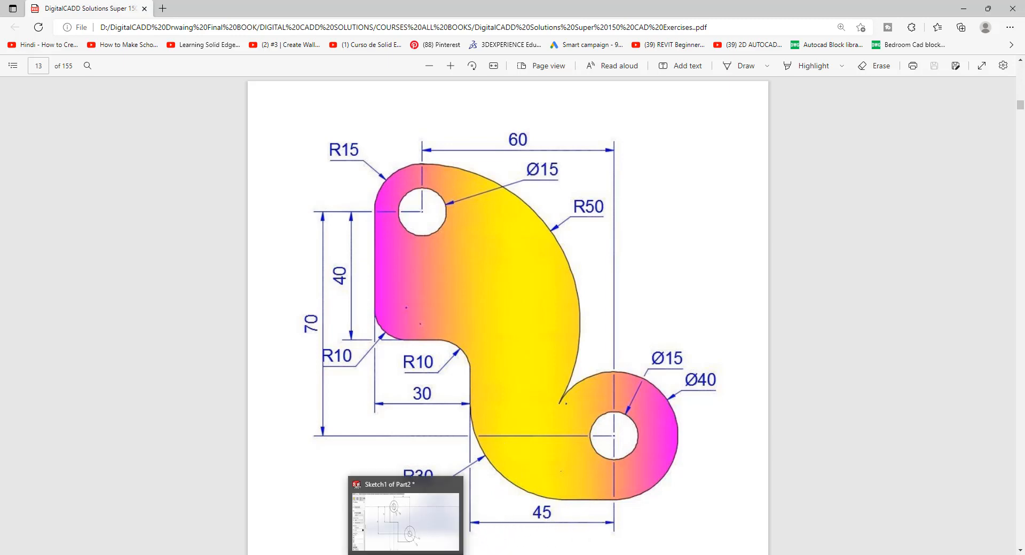
left_click(407, 554)
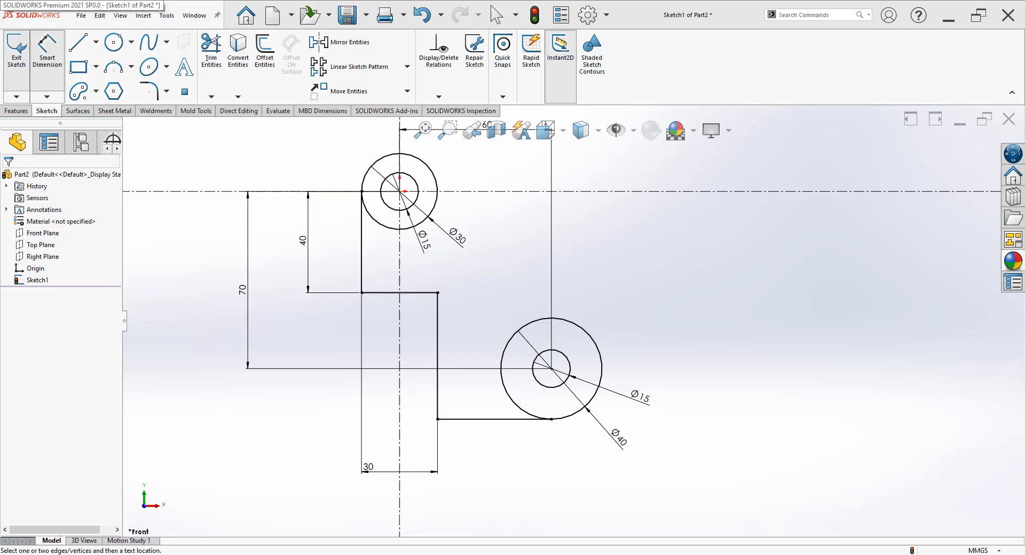
left_click(492, 420)
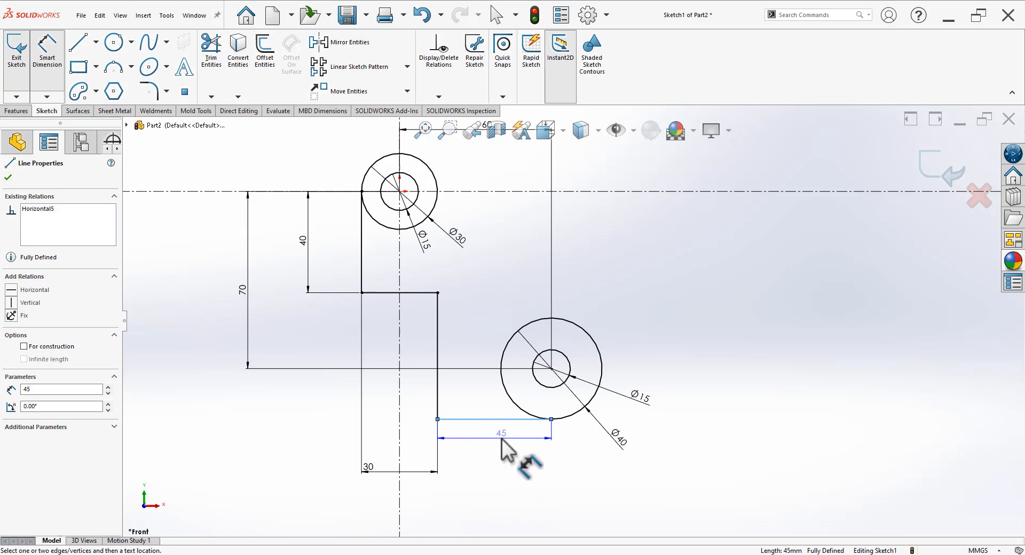
key("Escape")
key("Escape")
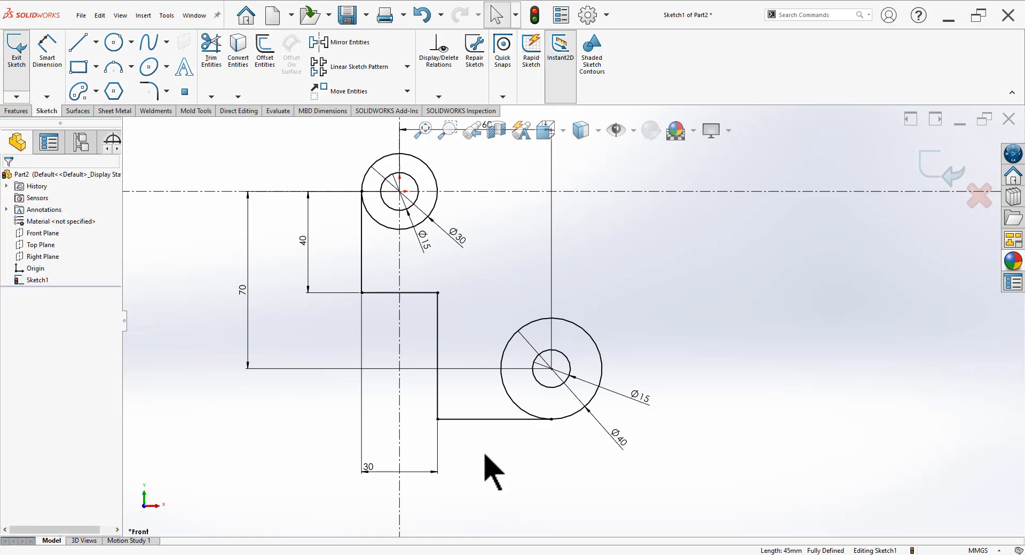
Reposition the 30 mm dimension text toward the middle of its dimension line and move the 60 mm dimension slightly closer to the circles
mouse_move(380, 470)
left_mouse_down()
mouse_move(388, 481)
mouse_move(394, 467)
left_mouse_up()
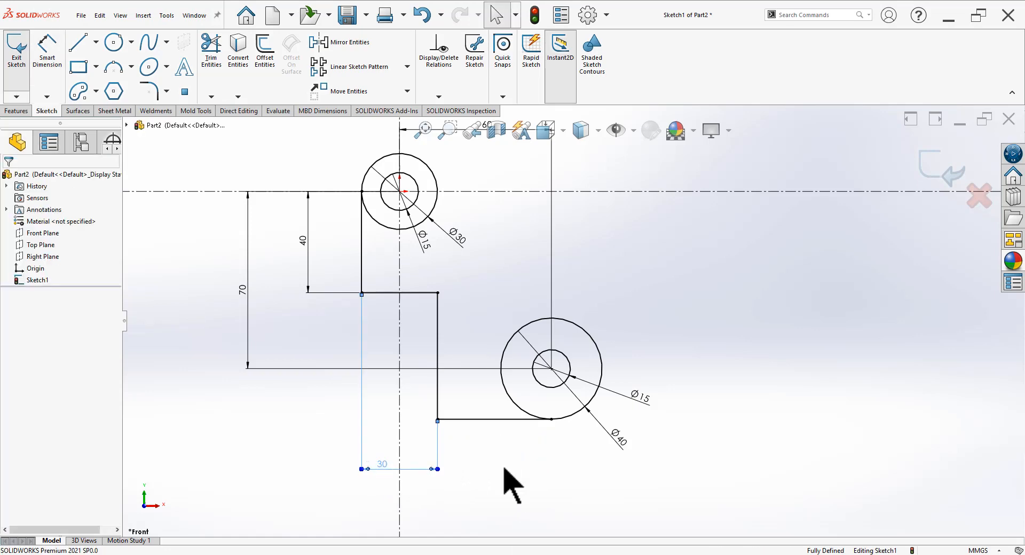
left_click(508, 485)
key("f")
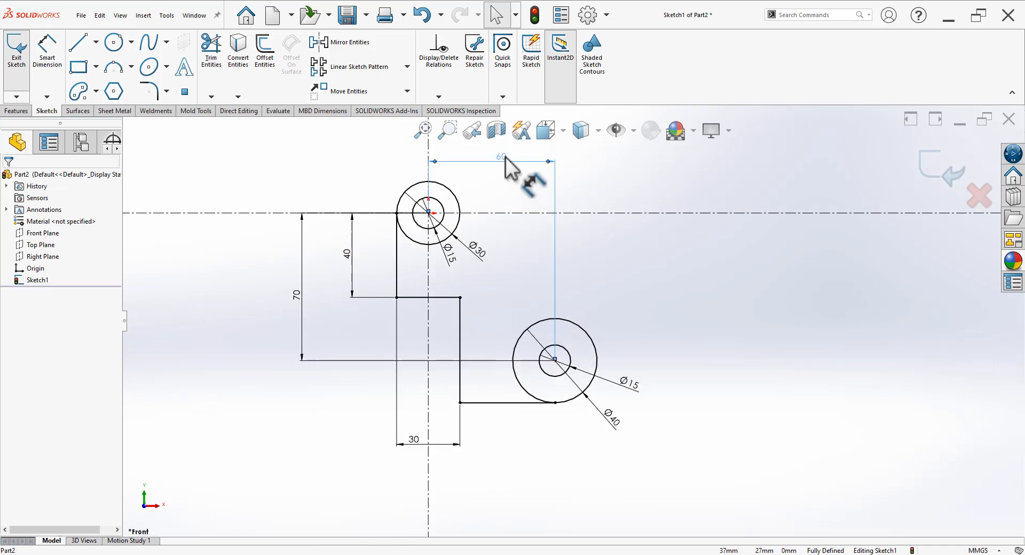
left_click_drag(505, 158, 507, 162)
left_click(687, 315)
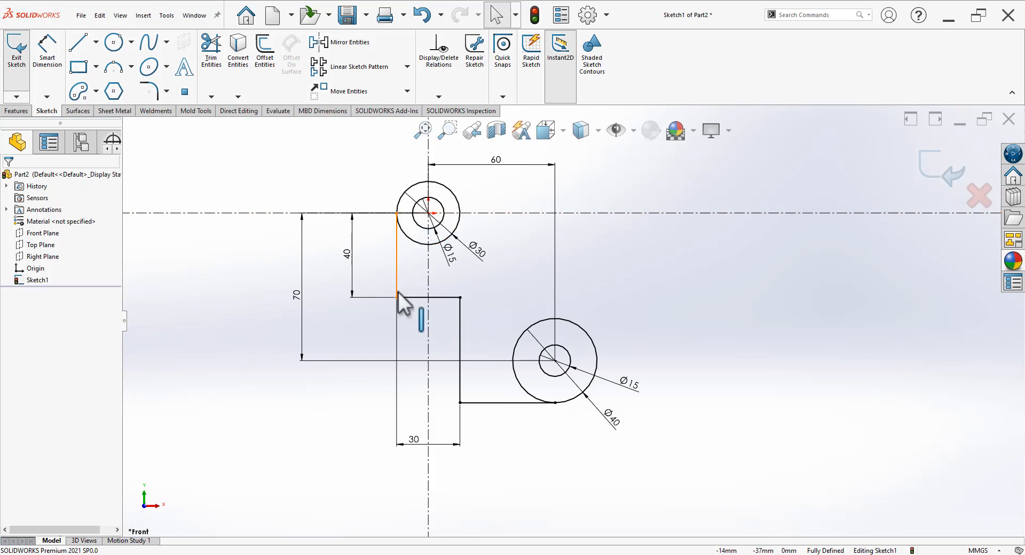
Consult the exercise PDF and fillet both ends of the step's upper horizontal line with a 10 mm radius
scroll(606, 280, "down", 1)
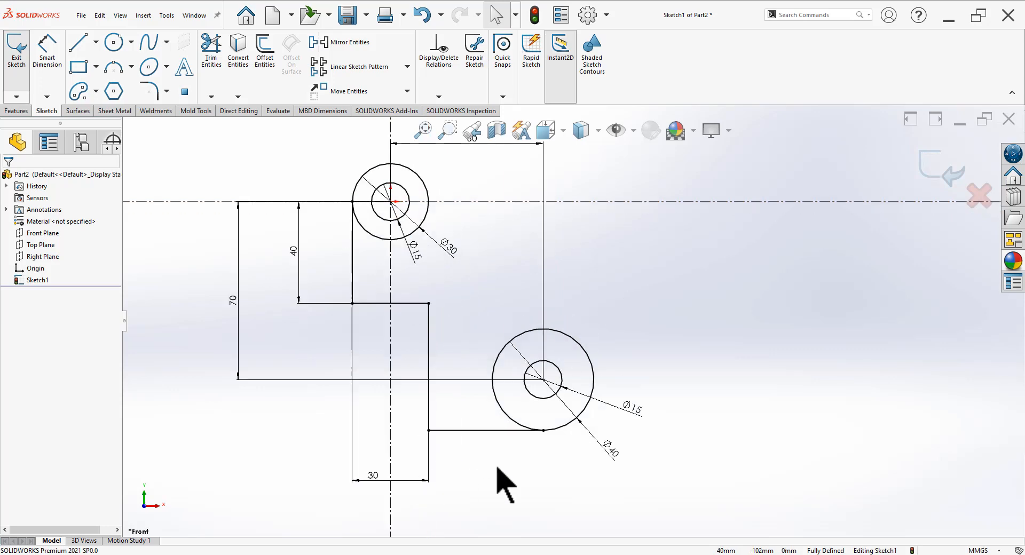
left_click(310, 554)
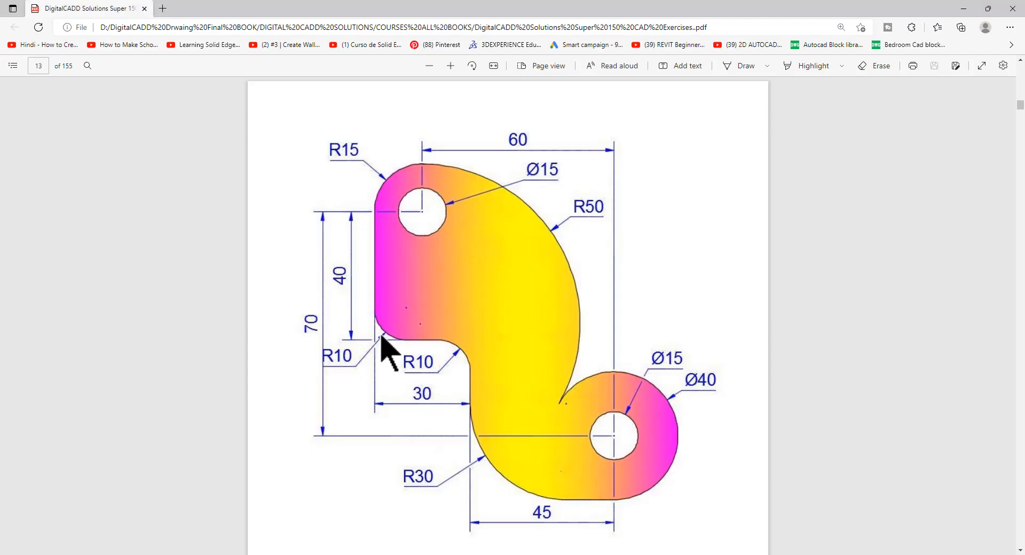
key("alt+Tab")
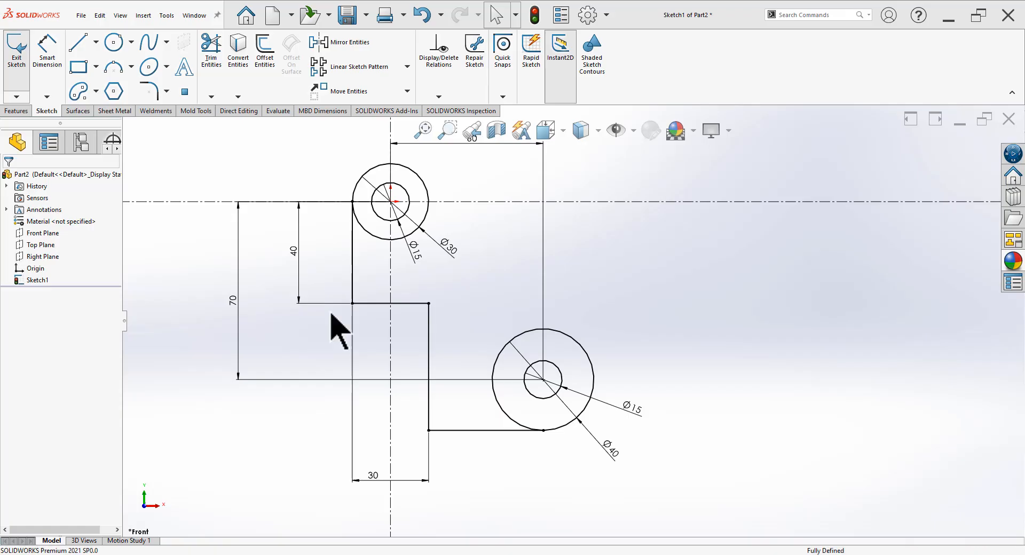
left_click(152, 92)
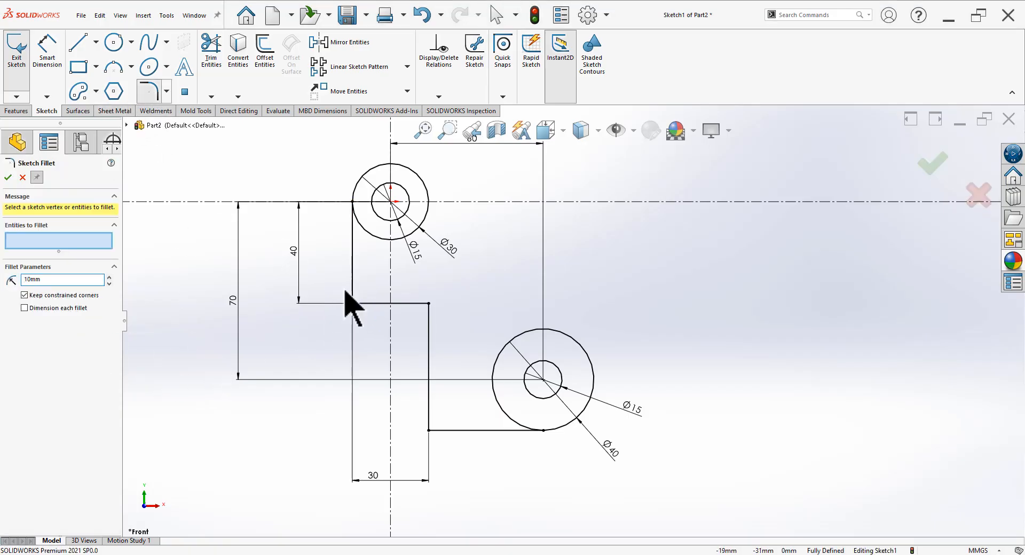
left_click_drag(345, 291, 442, 327)
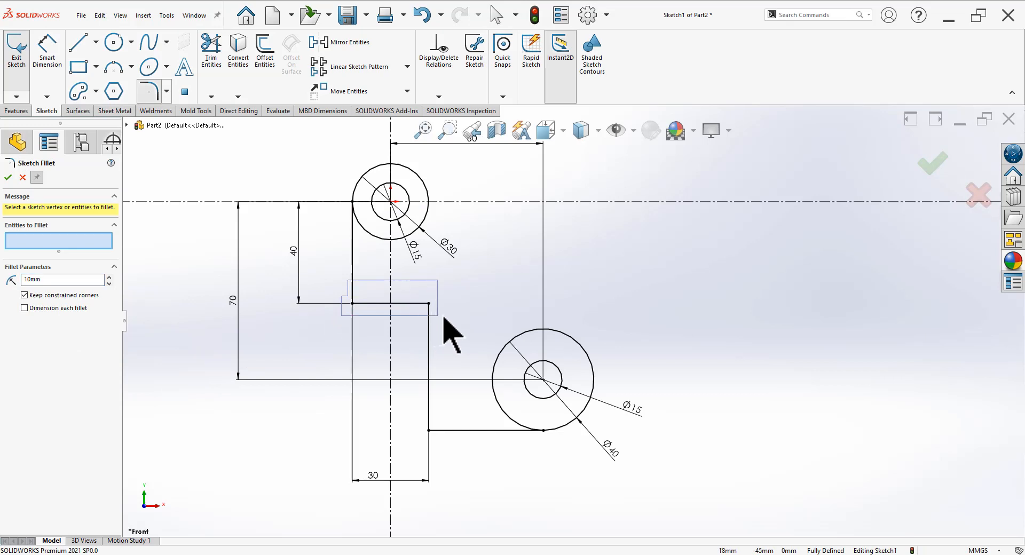
left_click(8, 178)
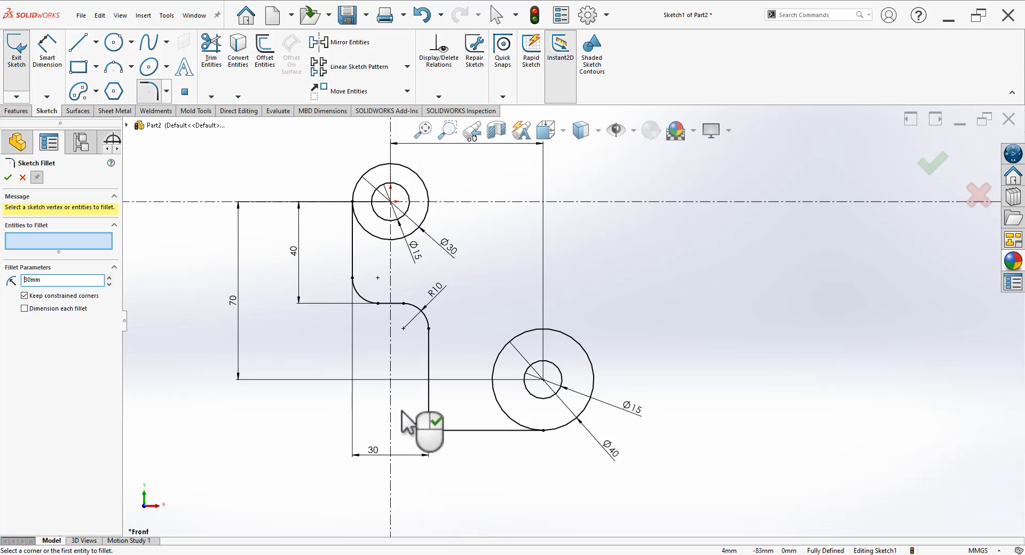
Fillet the corner between the lower vertical line and the bottom horizontal line with a 30 mm radius
left_click(429, 429)
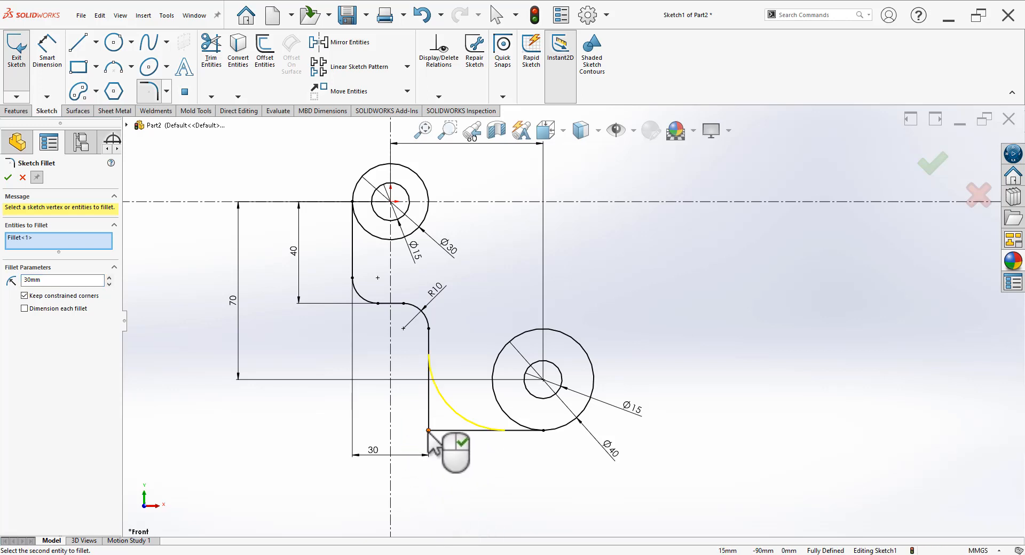
left_click(8, 177)
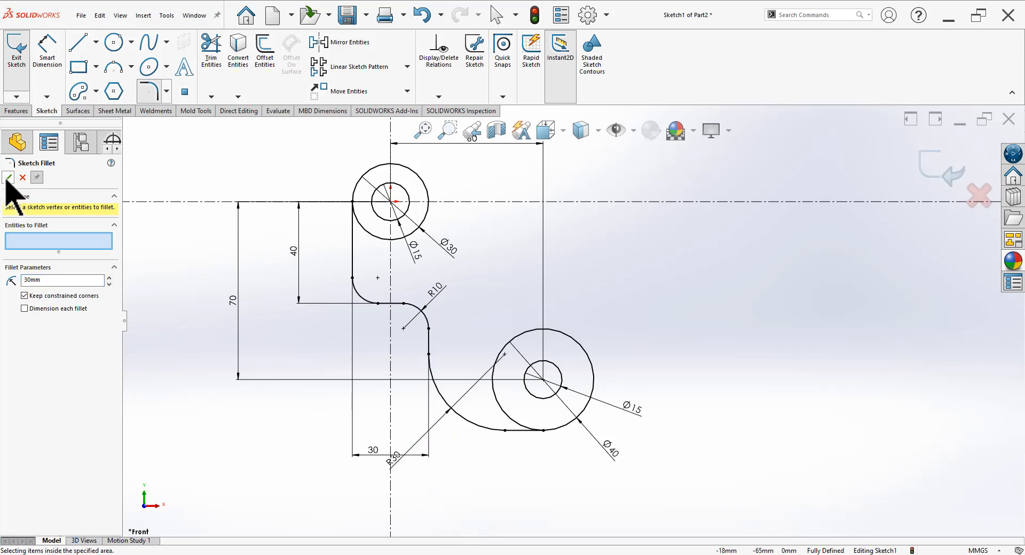
scroll(635, 334, "up", 2)
scroll(639, 233, "down", 2)
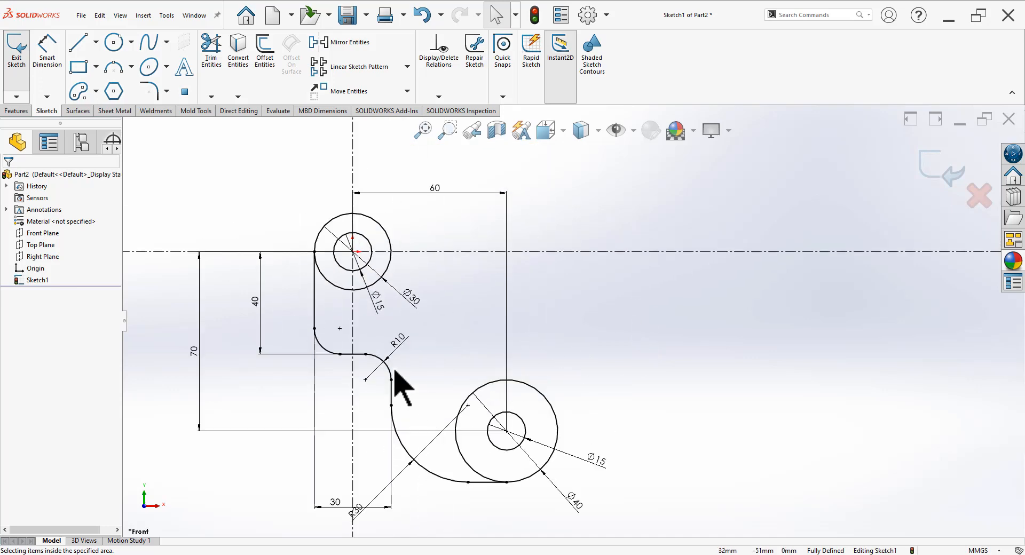
scroll(626, 344, "down", 1)
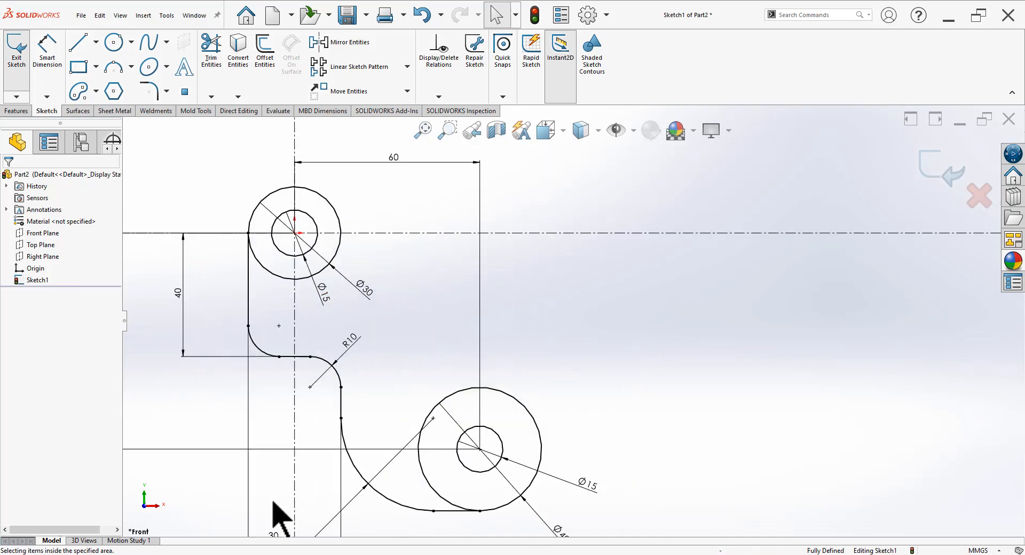
Consult the exercise PDF and sketch a three-point arc of about 53 mm radius from the upper outer circle's top to the lower outer circle
key("alt+Tab")
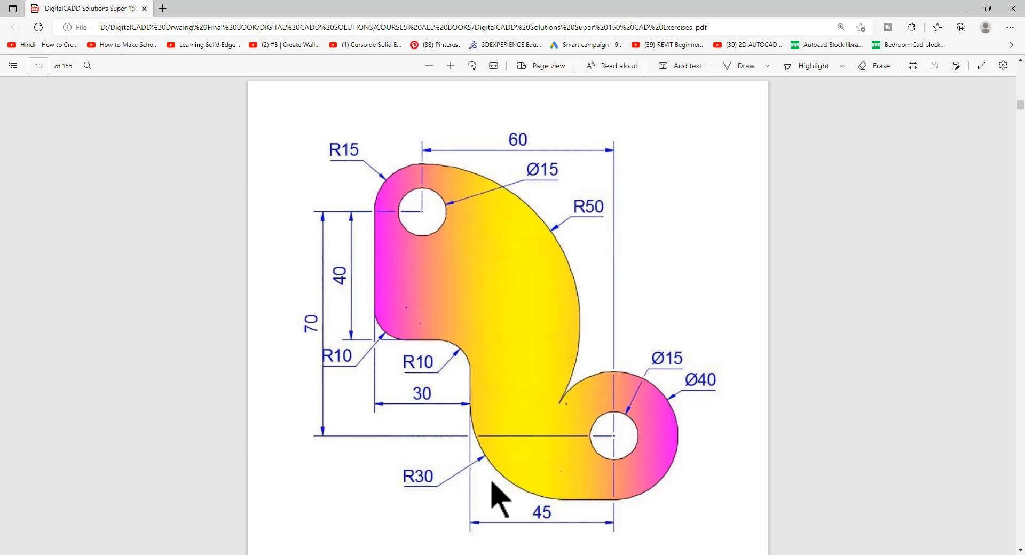
key("alt+Tab")
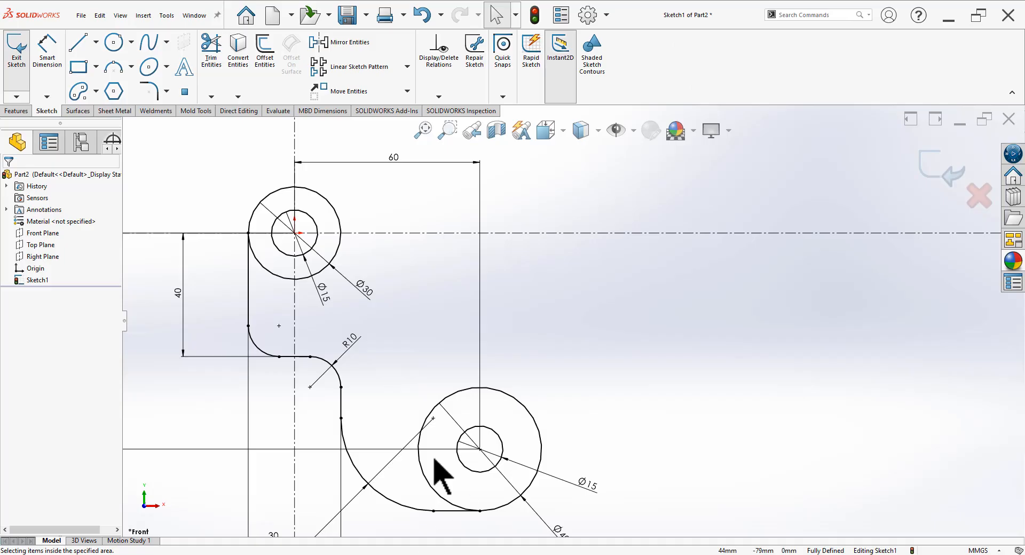
left_click(131, 68)
left_click(136, 112)
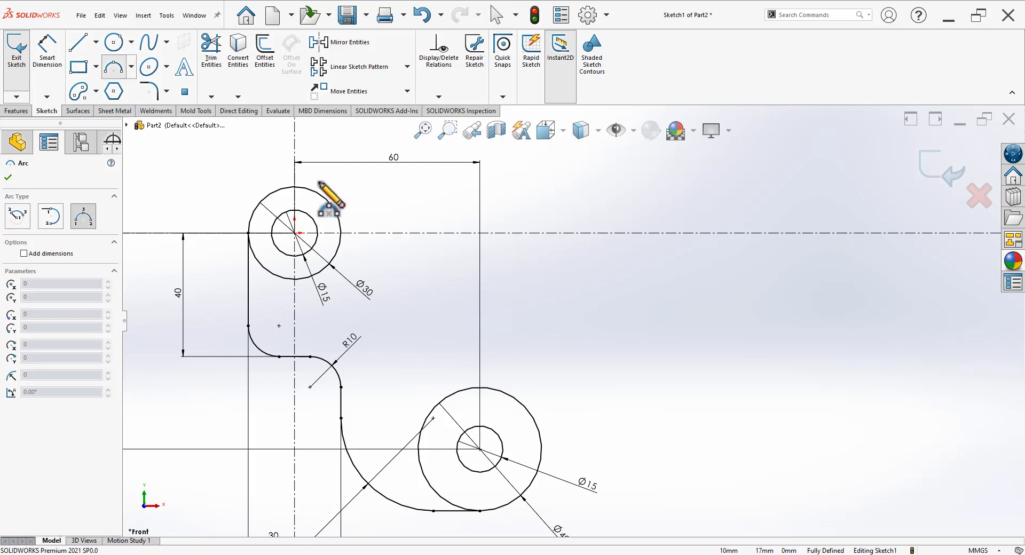
left_click(295, 187)
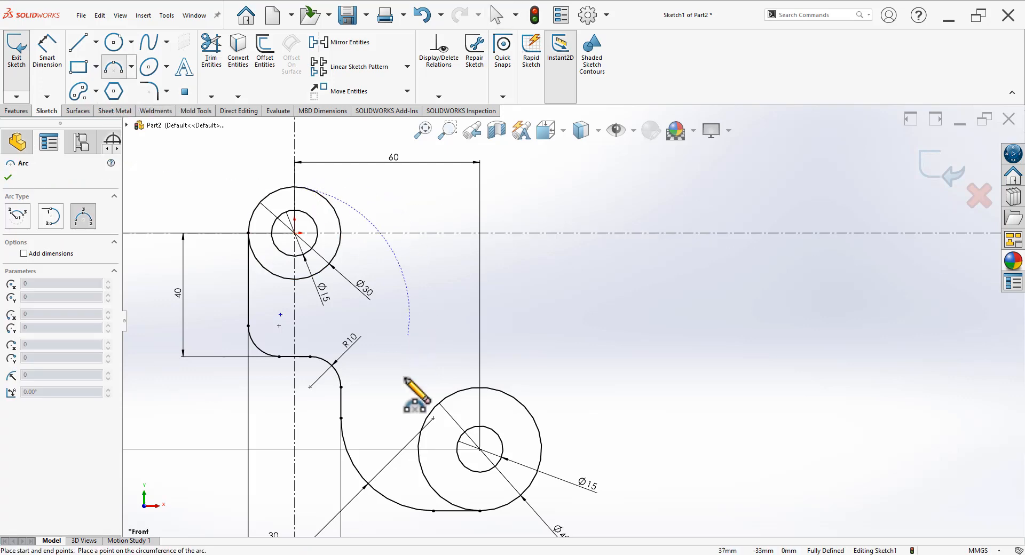
left_click(422, 426)
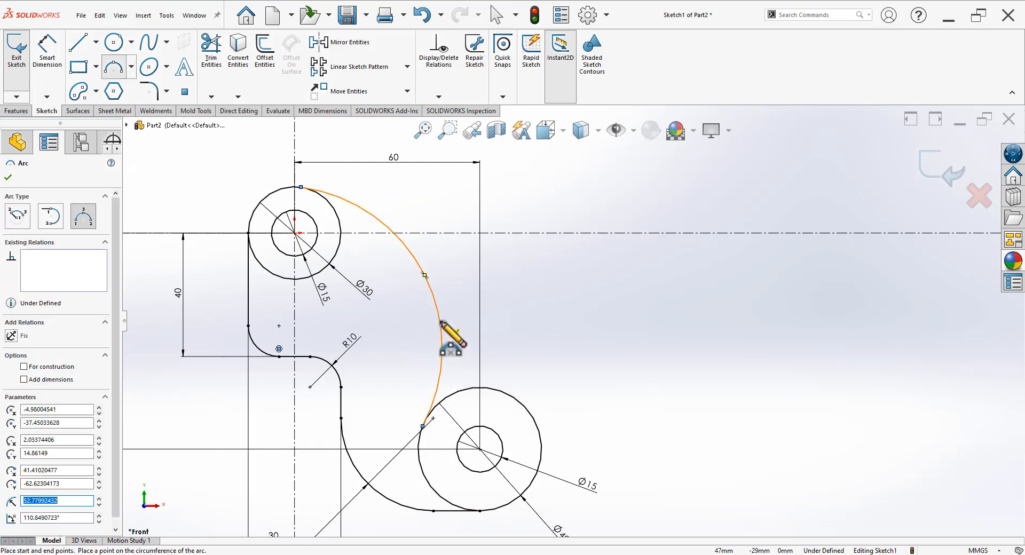
key("Escape")
Add tangent relations between the large arc and both the 30 mm and 40 mm circles
left_click_drag(323, 180, 316, 208)
left_click(362, 158)
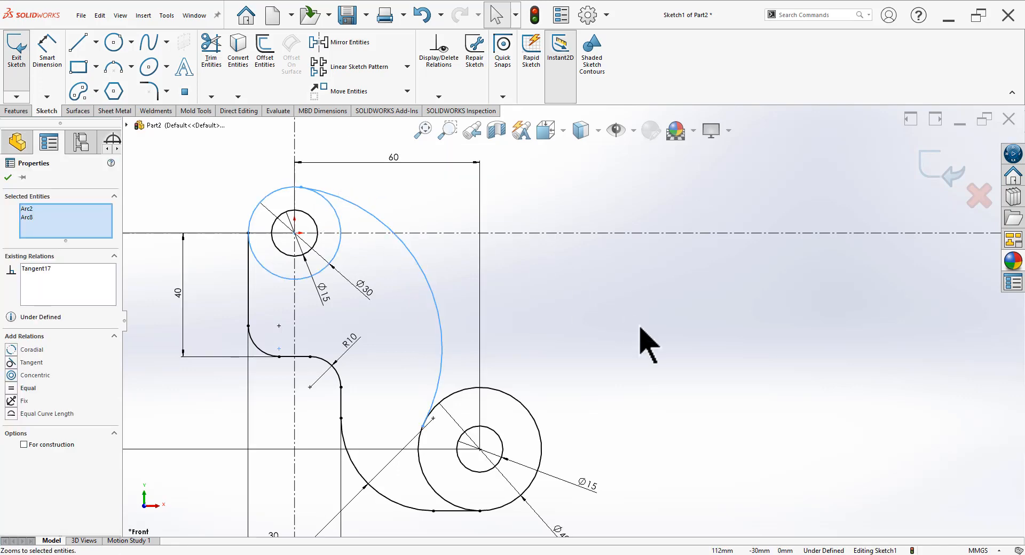
left_click(648, 343)
scroll(411, 426, "down", 7)
left_click_drag(536, 356, 507, 348)
left_click(554, 299)
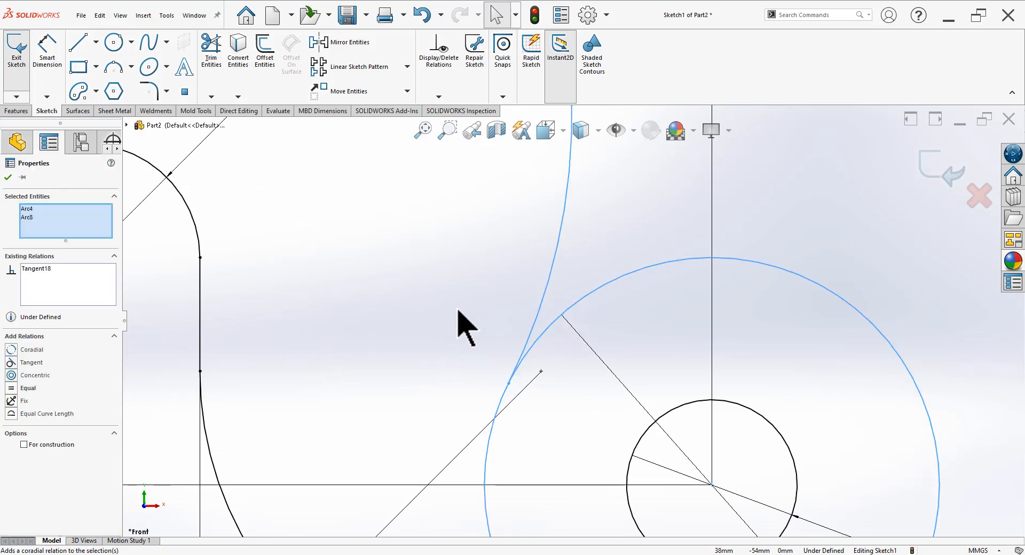
left_click(457, 306)
Check the large arc's radius in the exercise PDF and dimension the arc as R50
scroll(457, 306, "up", 7)
scroll(438, 377, "up", 5)
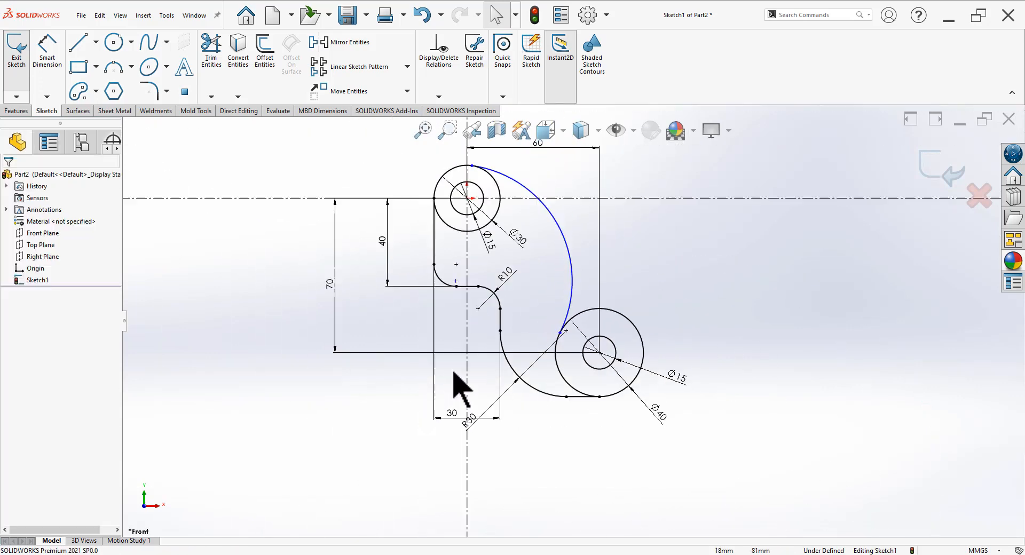
left_click(40, 60)
key("alt+Tab")
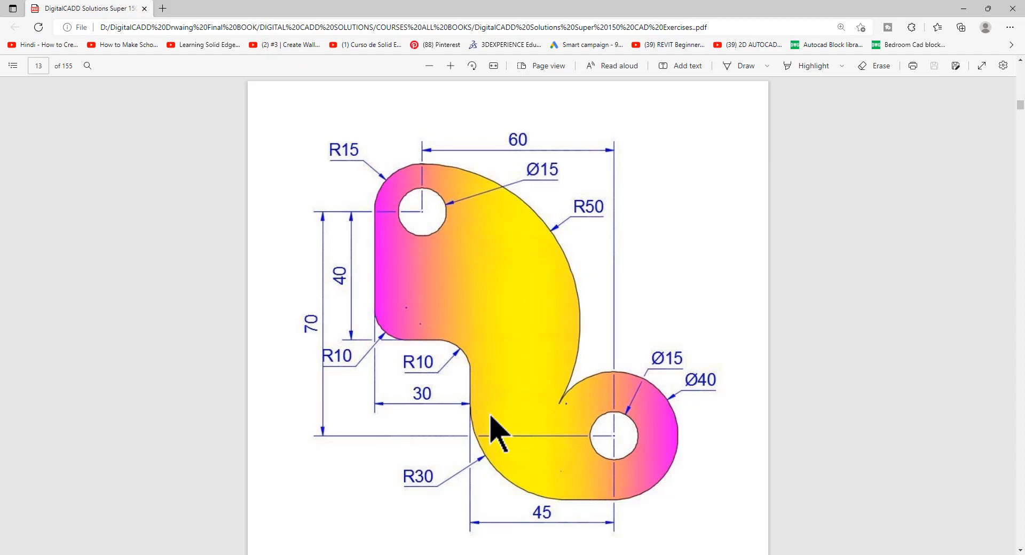
key("alt+Tab")
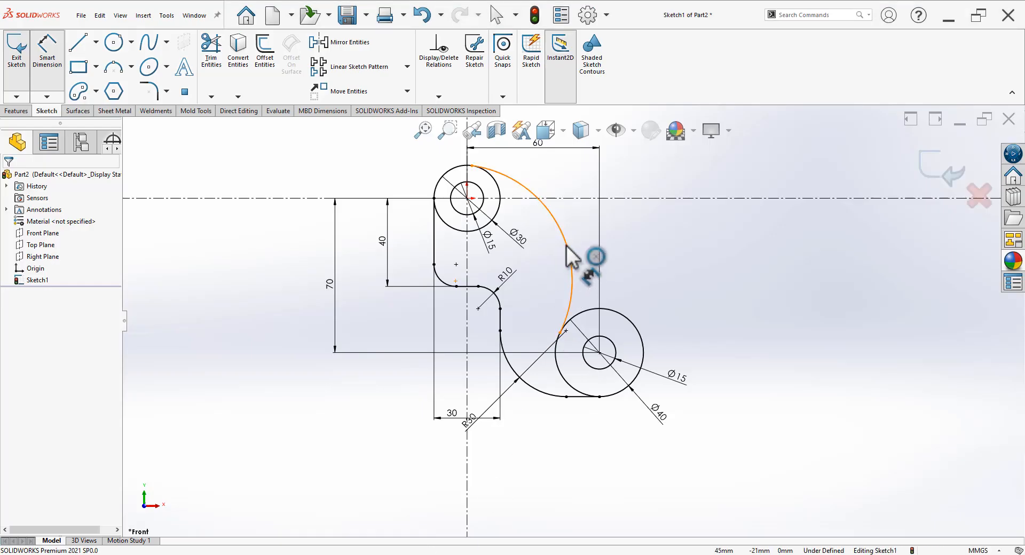
left_click(570, 257)
left_click(585, 239)
type("50")
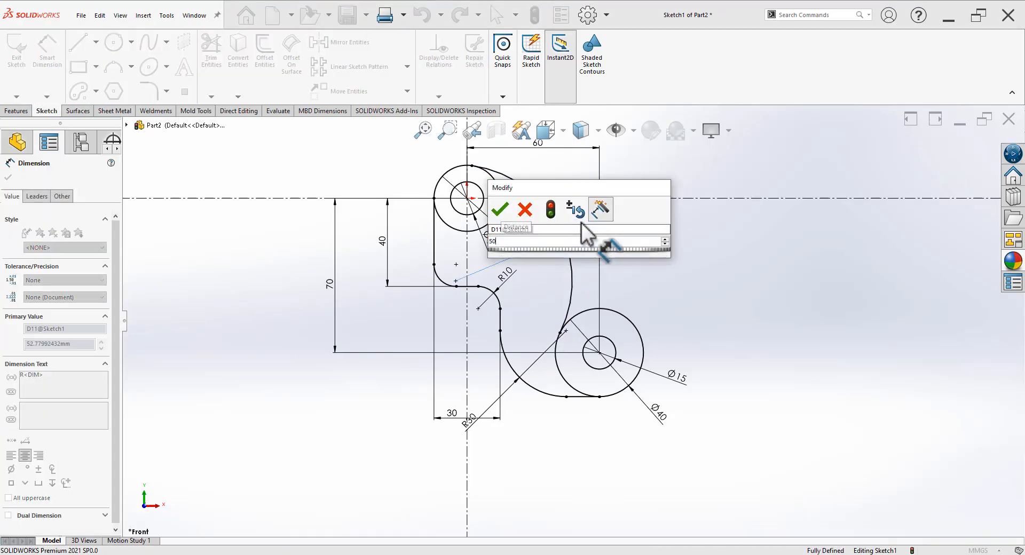
key("Return")
key("Escape")
Trim away the portions of the 30 mm and 40 mm circles that lie inside the profile
scroll(696, 272, "down", 3)
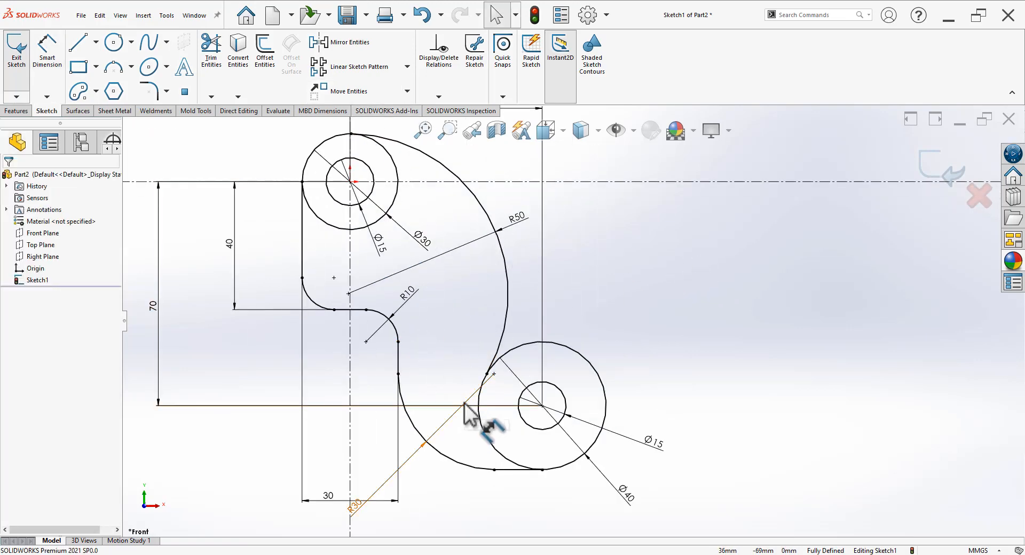
left_click(211, 49)
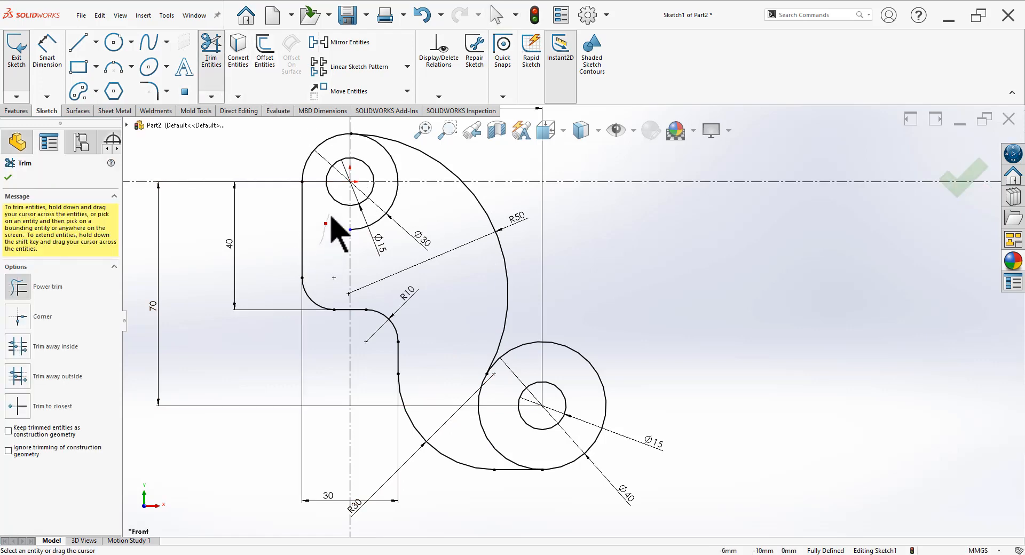
mouse_move(331, 217)
left_mouse_down()
mouse_move(419, 229)
mouse_move(396, 206)
mouse_move(414, 177)
left_mouse_up()
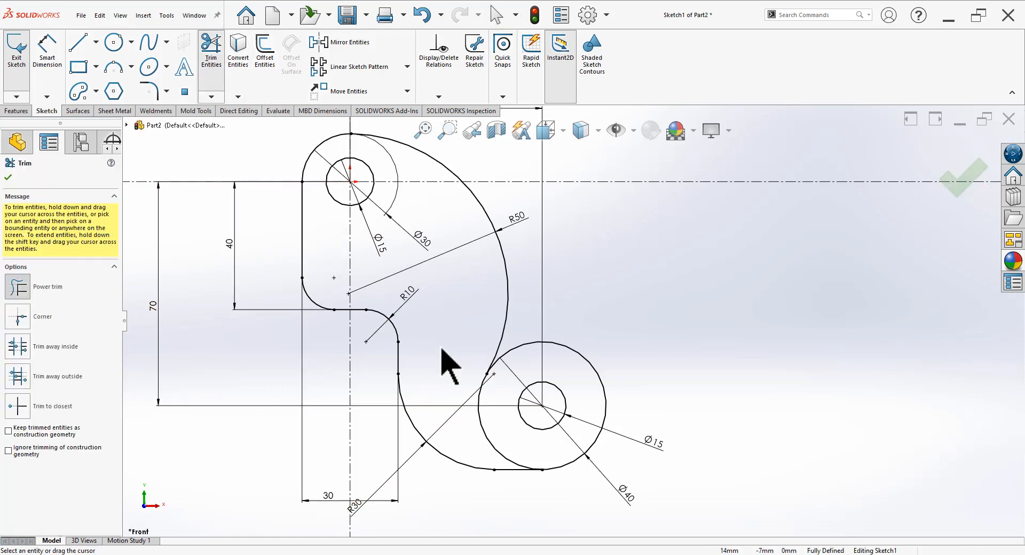
left_click_drag(501, 431, 471, 409)
scroll(625, 319, "up", 2)
scroll(653, 302, "down", 1)
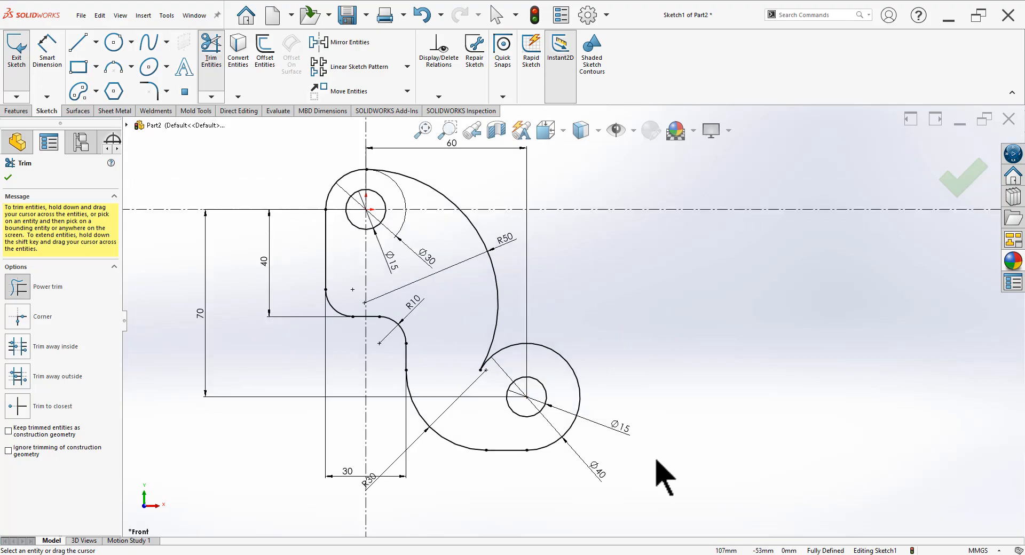
Compare the trimmed outline with the exercise PDF, then move the R30 and the lower Ø40 and Ø15 dimension texts closer to the profile
key("alt+Tab")
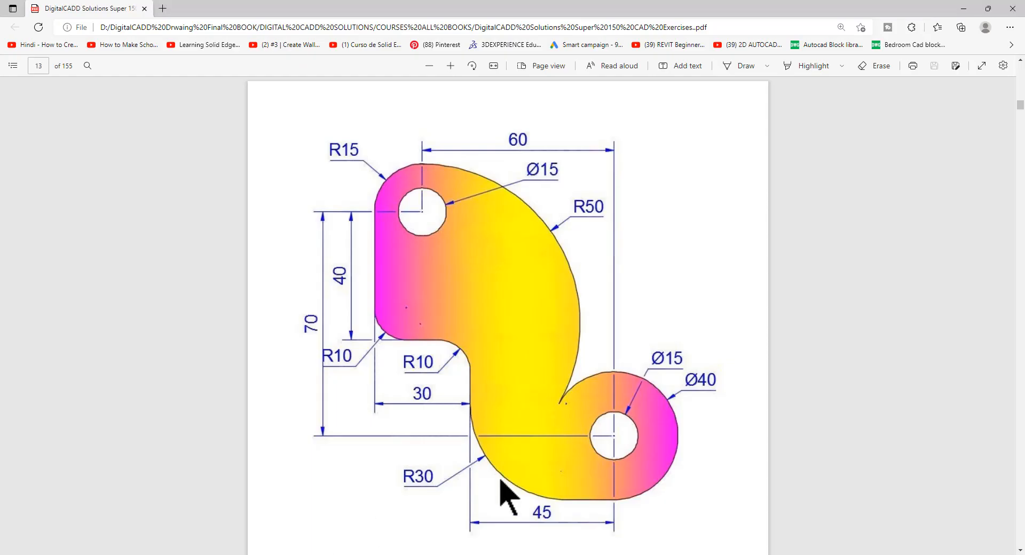
key("alt+Tab")
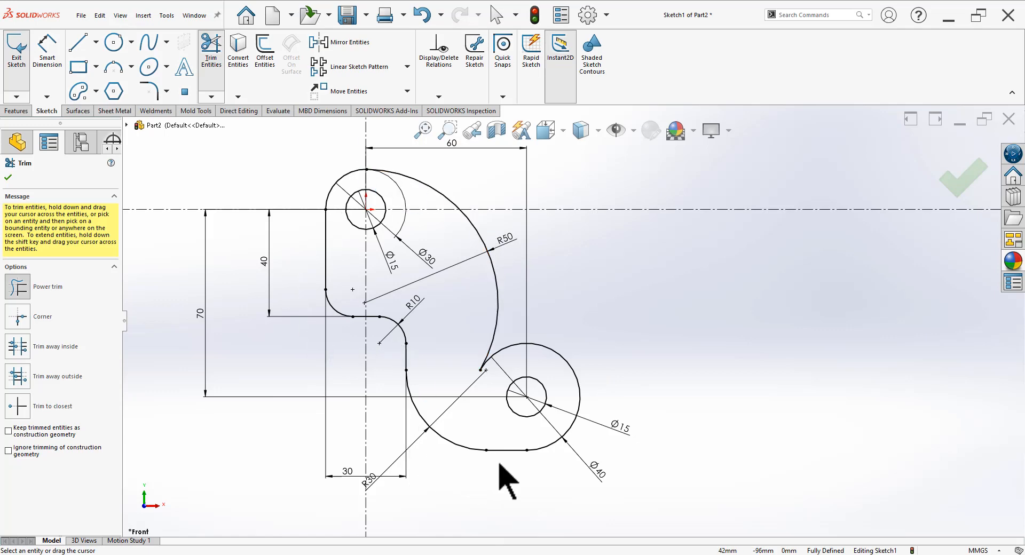
left_click(8, 178)
left_click_drag(368, 482, 431, 469)
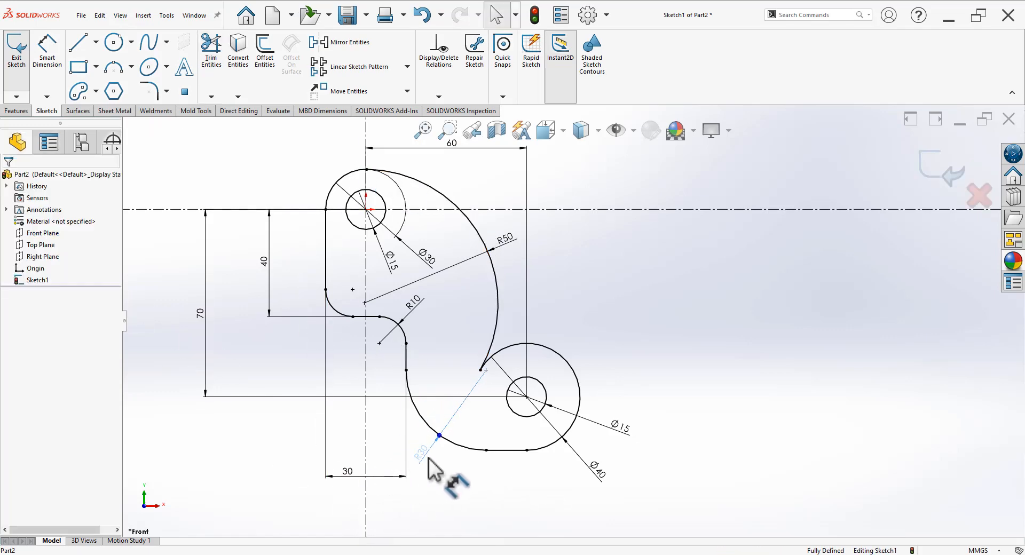
left_click(682, 367)
left_click_drag(604, 470, 587, 469)
left_click_drag(620, 428, 596, 446)
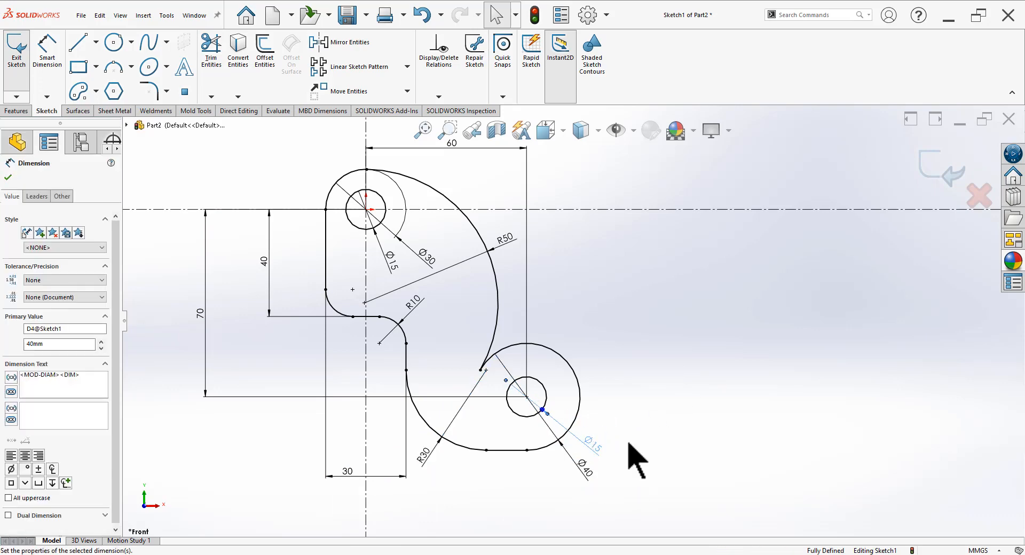
left_click(593, 366)
Move the Ø30 and Ø15 dimensions of the upper circles outside the profile, beyond its upper-left rounded corner
left_click_drag(429, 259, 327, 152)
mouse_move(394, 265)
left_mouse_down()
mouse_move(355, 206)
mouse_move(320, 180)
left_mouse_up()
left_click(623, 326)
scroll(590, 320, "up", 2)
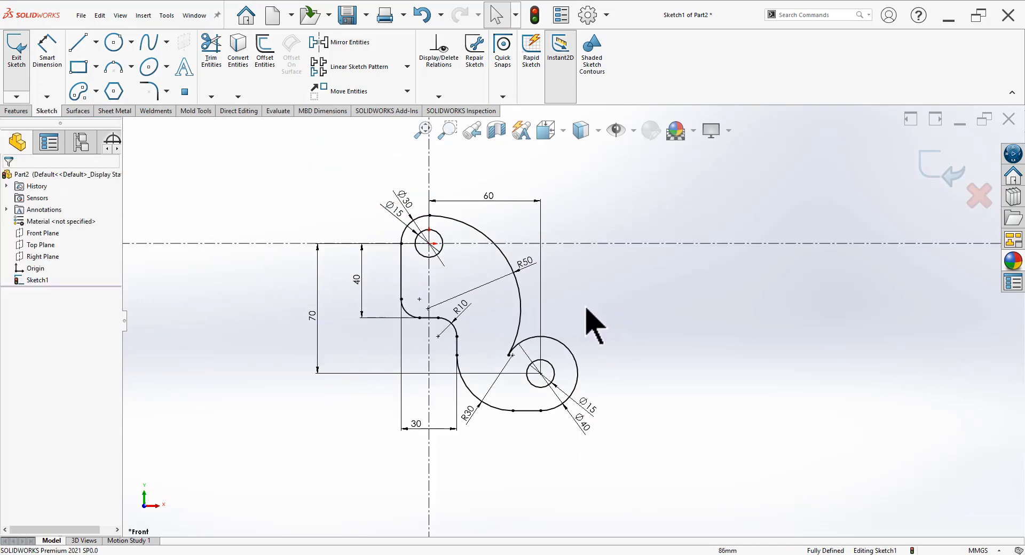
scroll(590, 252, "down", 2)
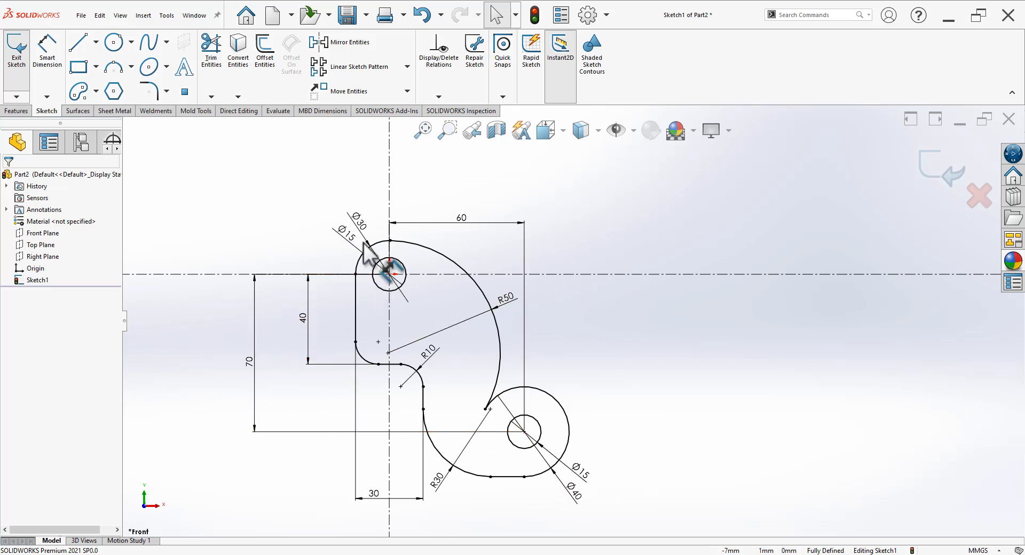
Exit the finished sketch, view it isometrically and extrude it 15 mm with the Mid Plane end condition
left_click(951, 173)
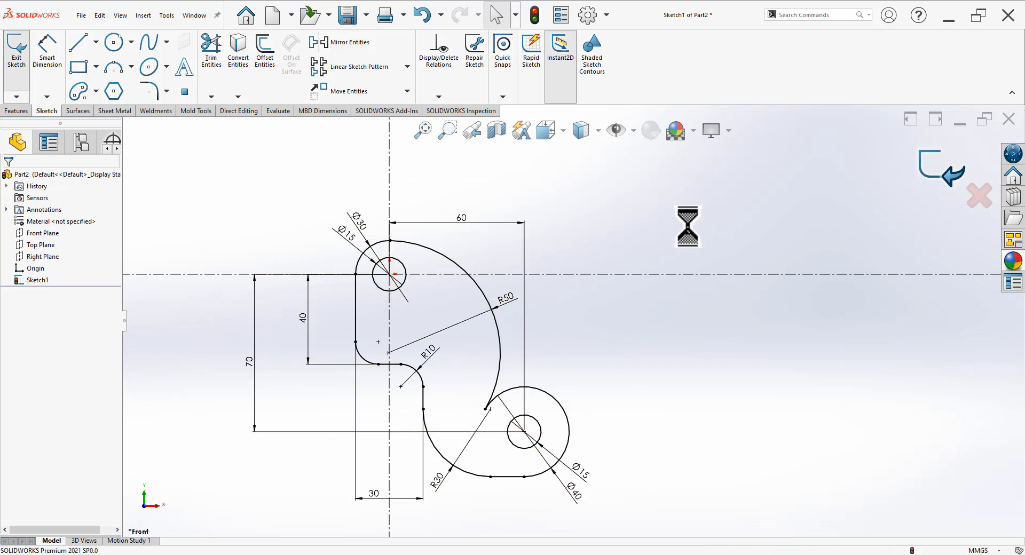
key("space")
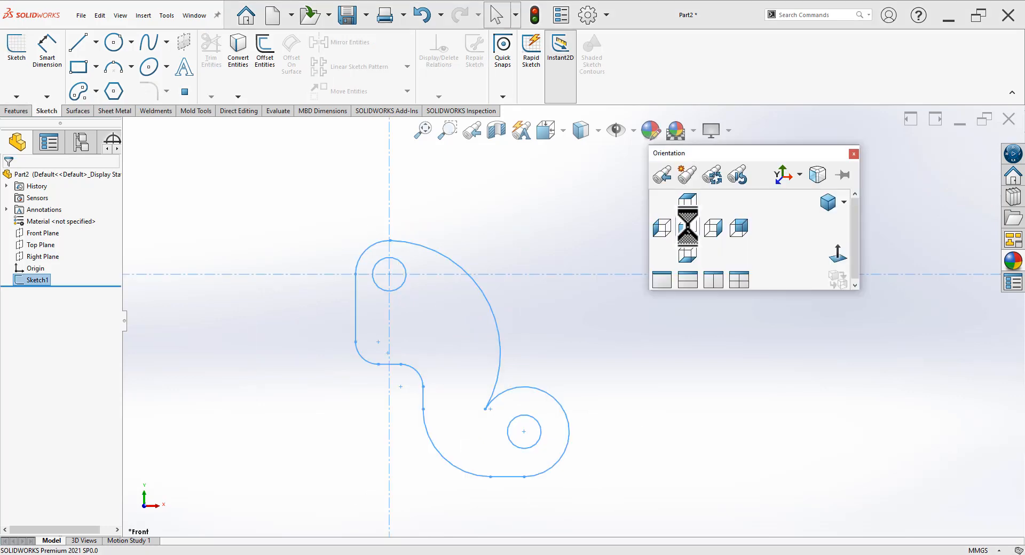
left_click(828, 202)
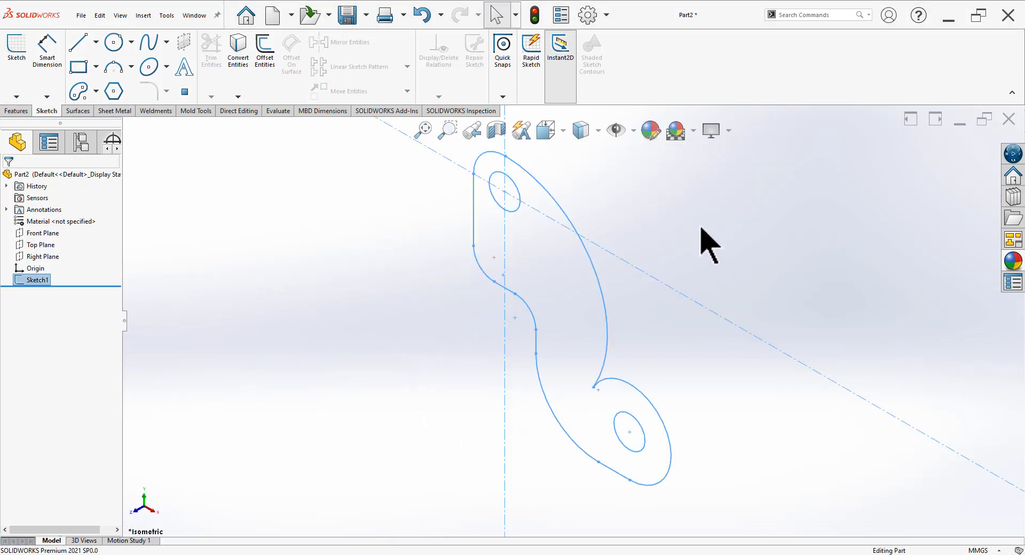
left_click(16, 111)
left_click(21, 47)
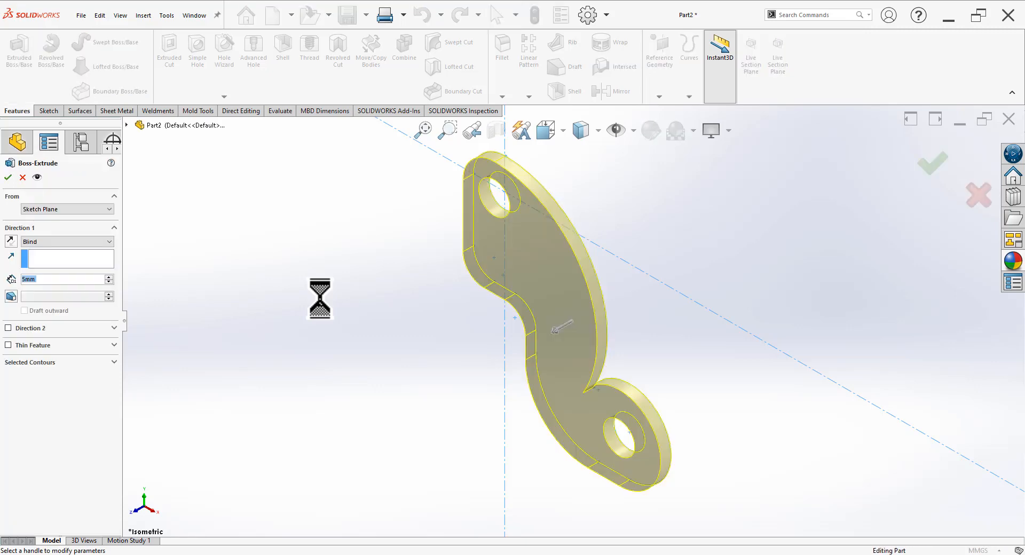
type("15")
key("Return")
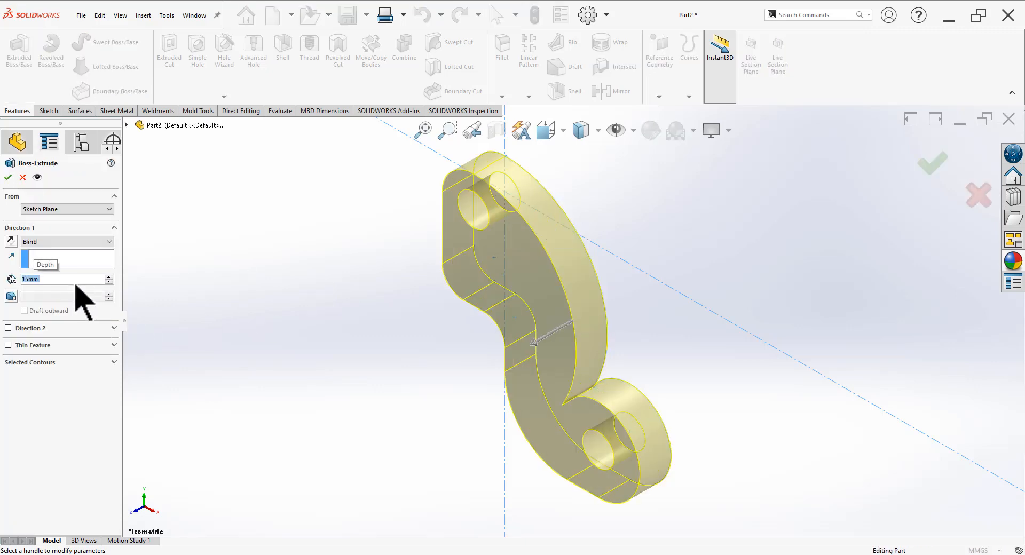
left_click(69, 242)
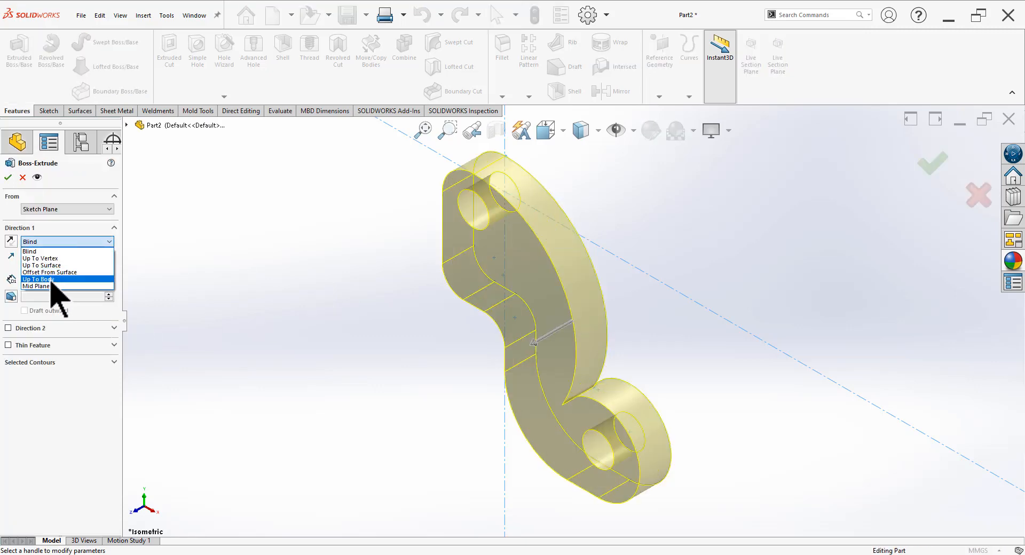
left_click(50, 286)
left_click(8, 178)
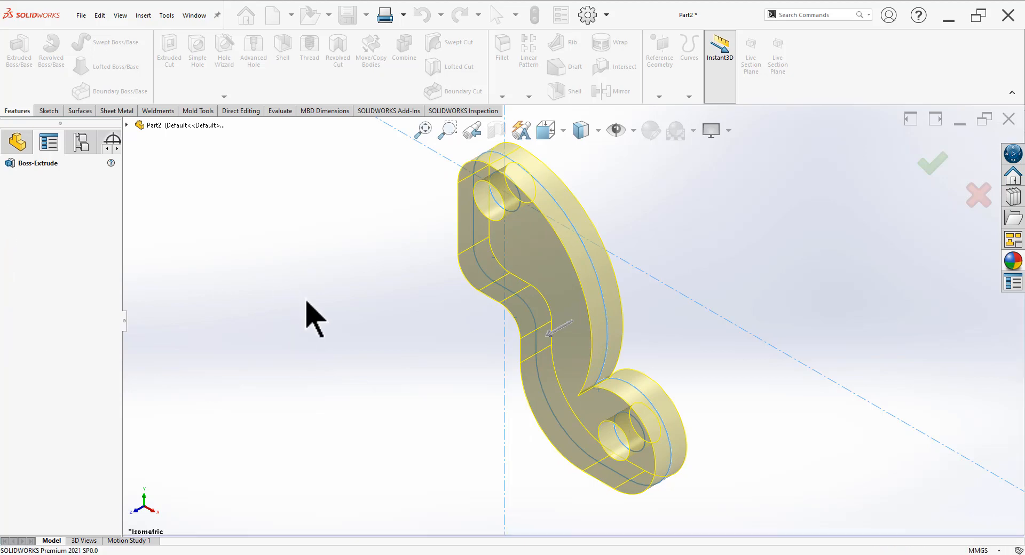
Fillet all edges of the extruded plate with a 0.25 mm radius
key("z")
left_click_drag(493, 202, 691, 452)
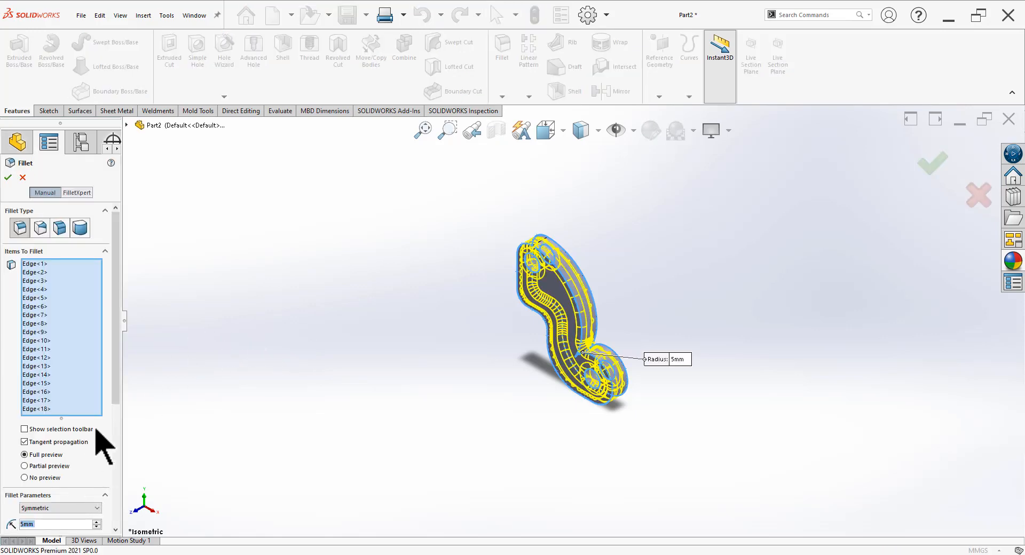
scroll(115, 412, "down", 3)
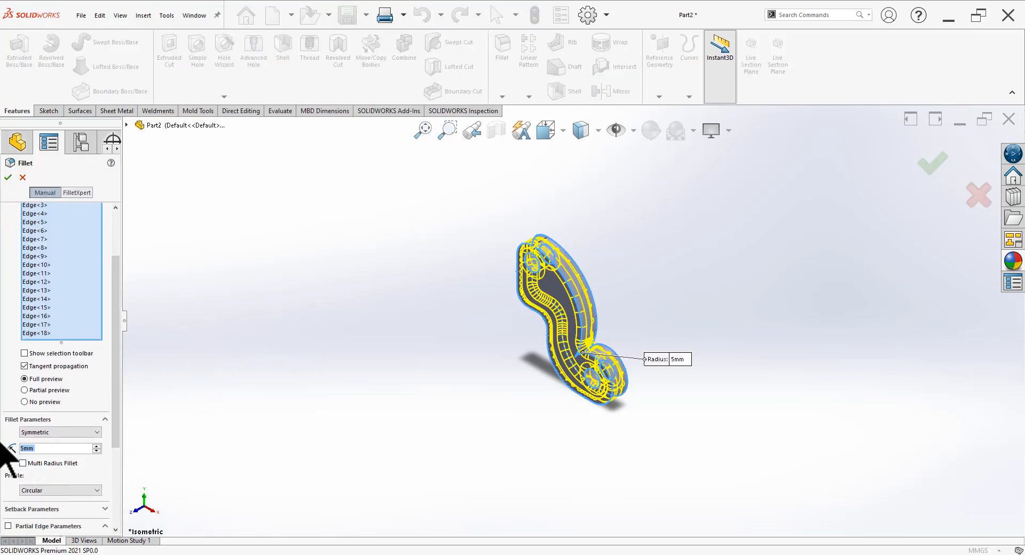
type("0.25")
key("Return")
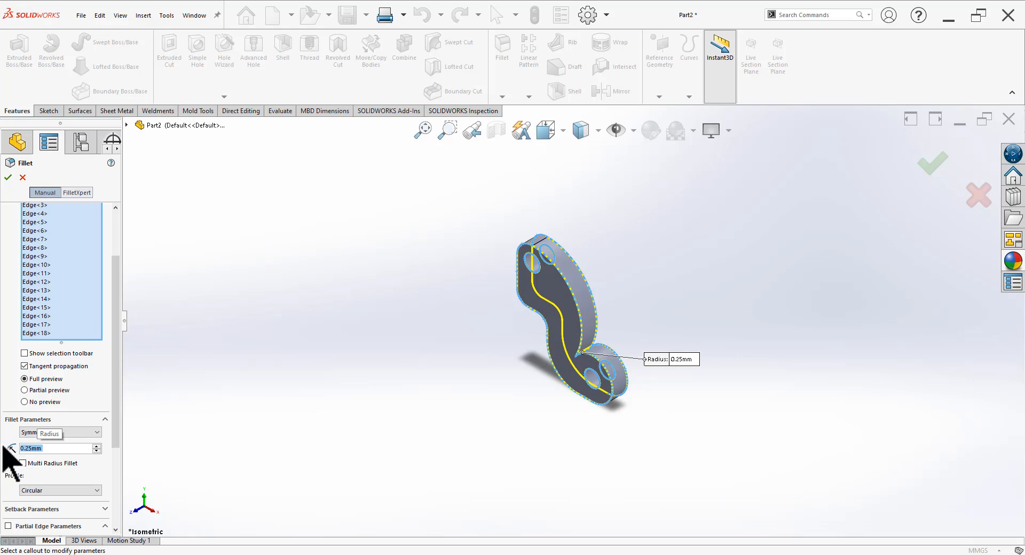
left_click(8, 177)
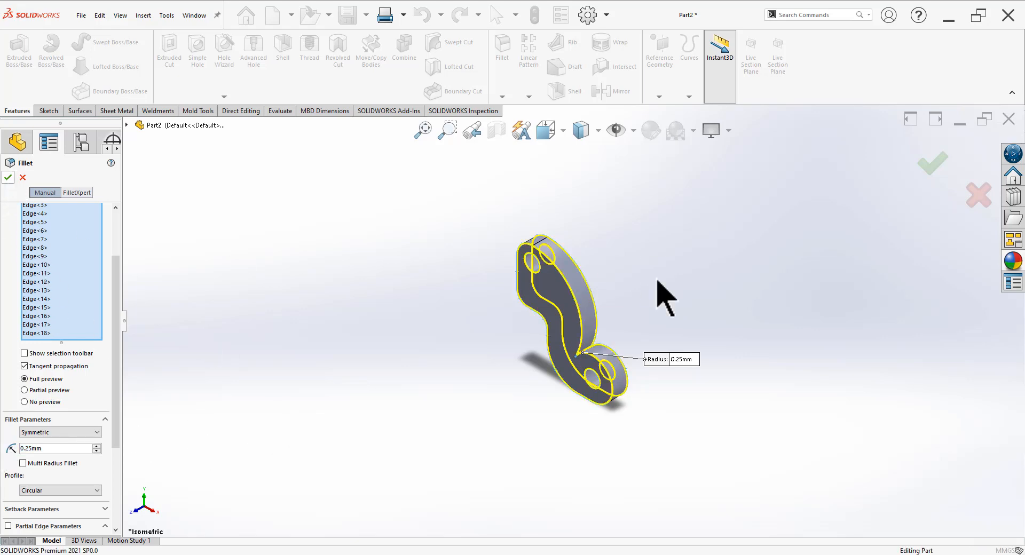
middle_click_drag(703, 338, 584, 276)
left_click_drag(486, 182, 700, 460)
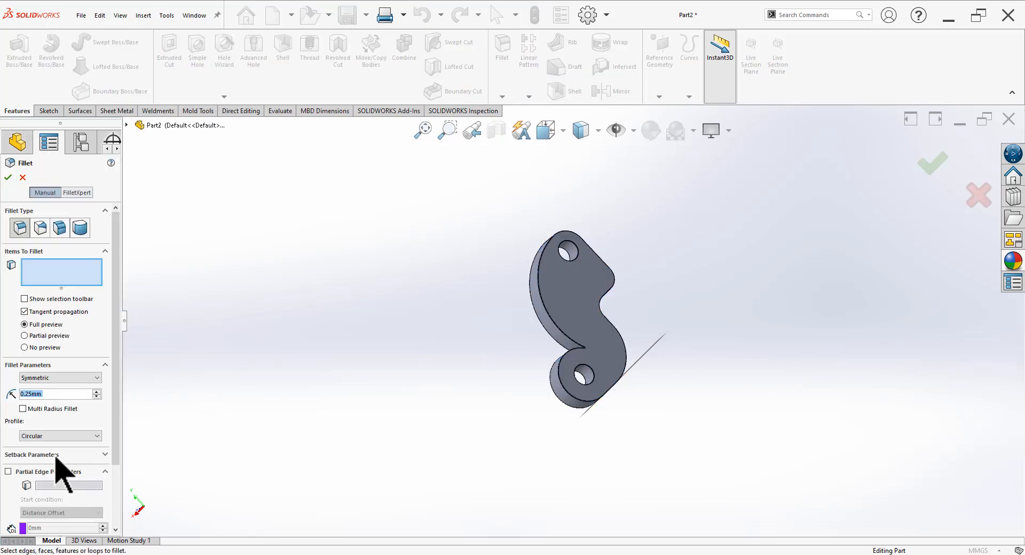
middle_click_drag(472, 406, 599, 294)
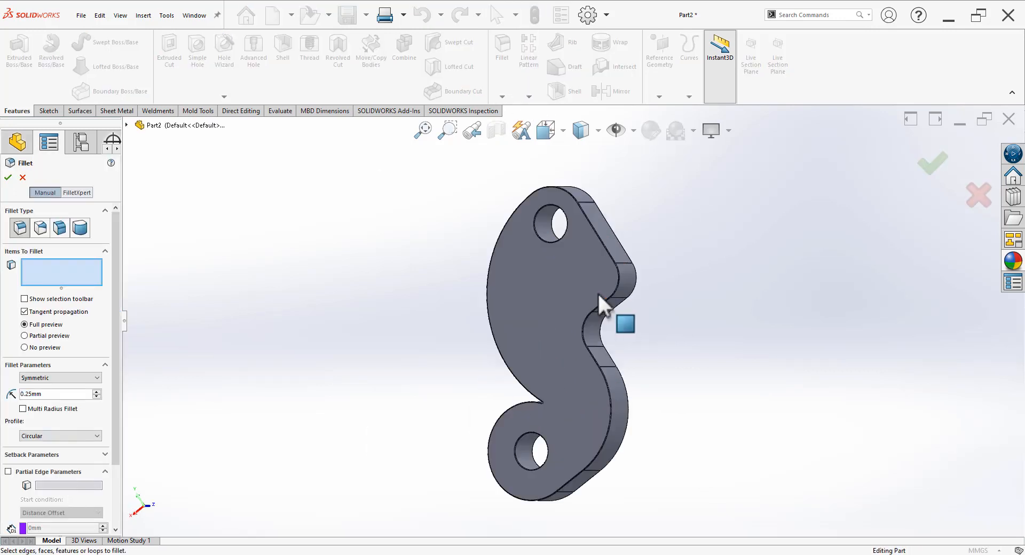
scroll(598, 293, "down", 5)
key("f")
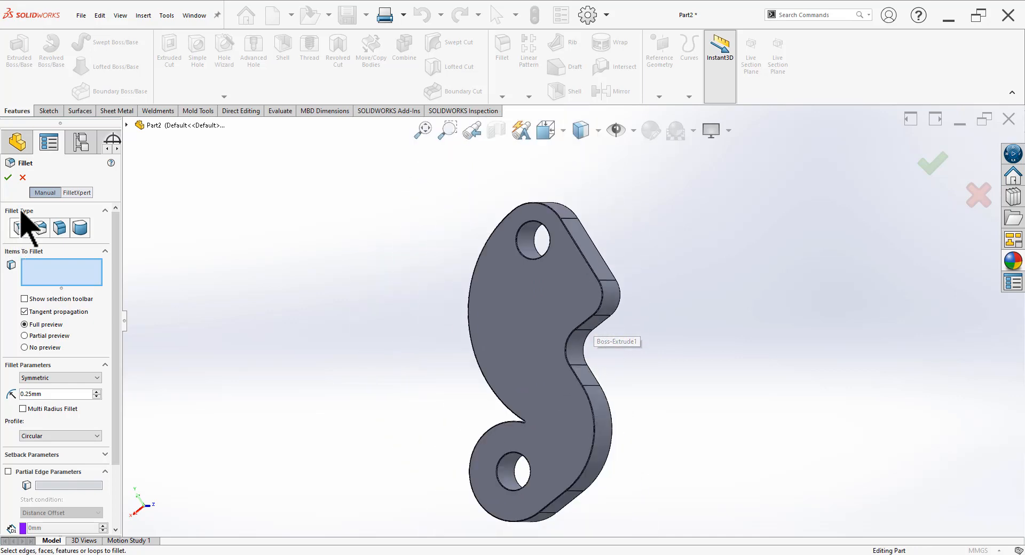
left_click(8, 178)
left_click(22, 177)
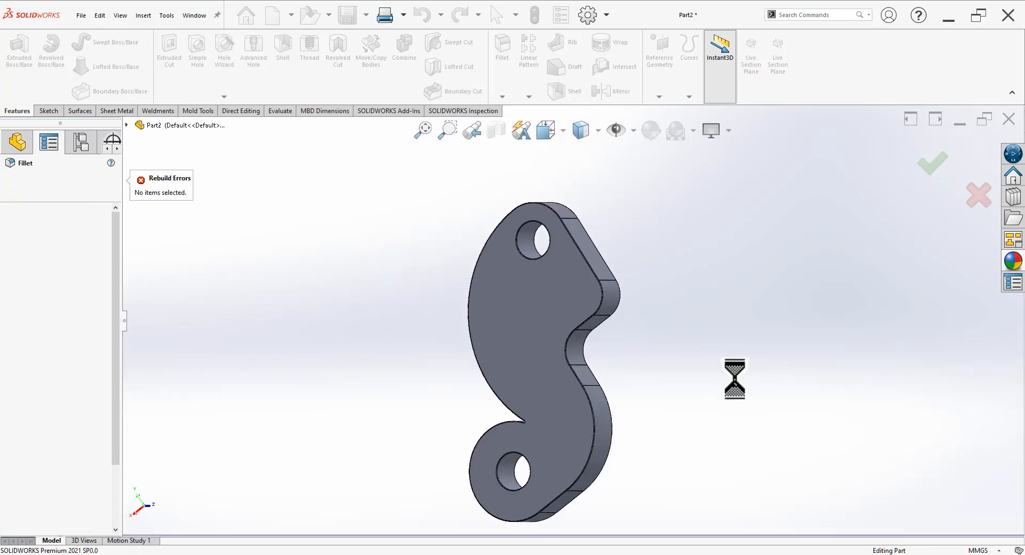
Apply a red appearance to the whole plate and adjust the view's display settings
middle_click_drag(762, 384, 577, 408)
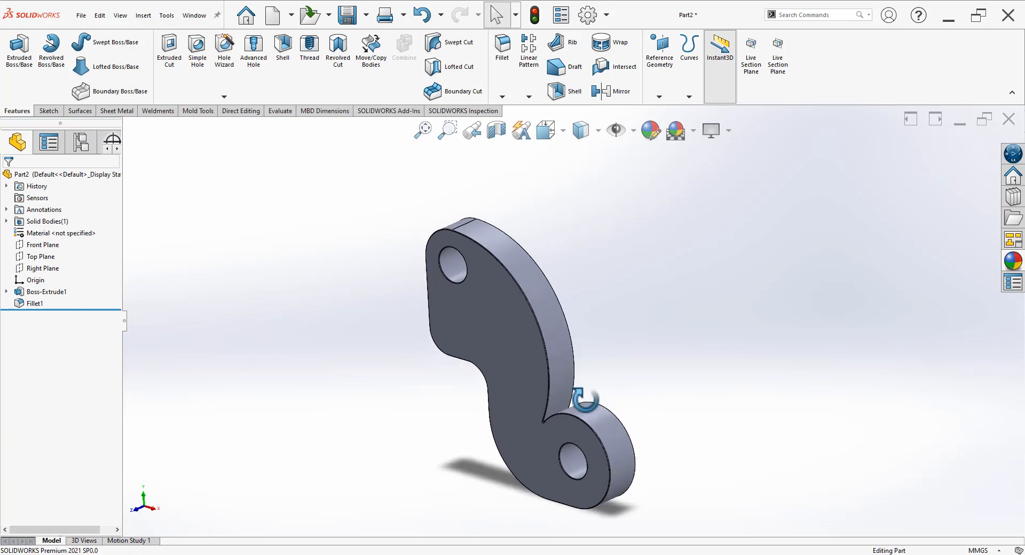
left_click(1013, 261)
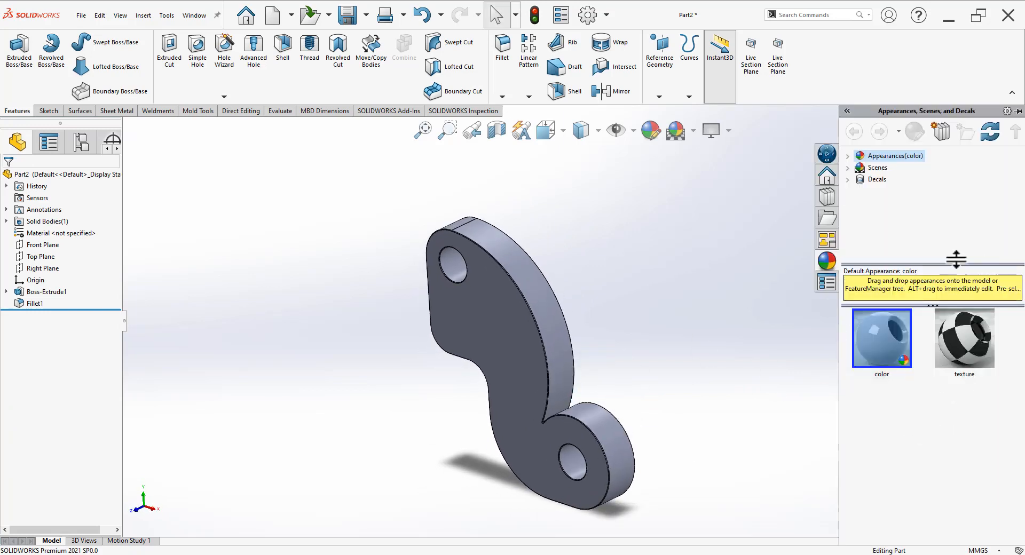
left_click(848, 155)
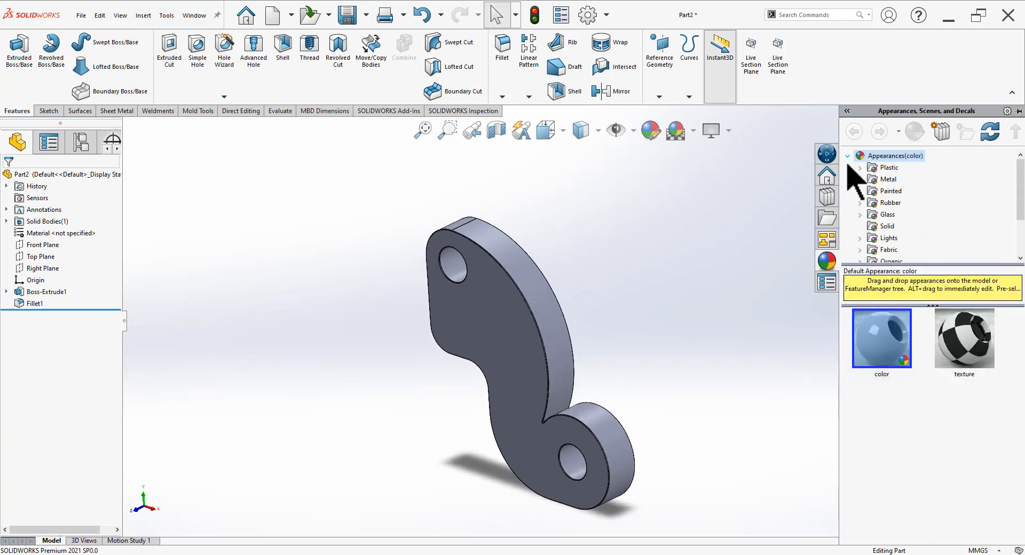
left_click(891, 203)
left_click_drag(882, 338, 529, 334)
left_click(531, 336)
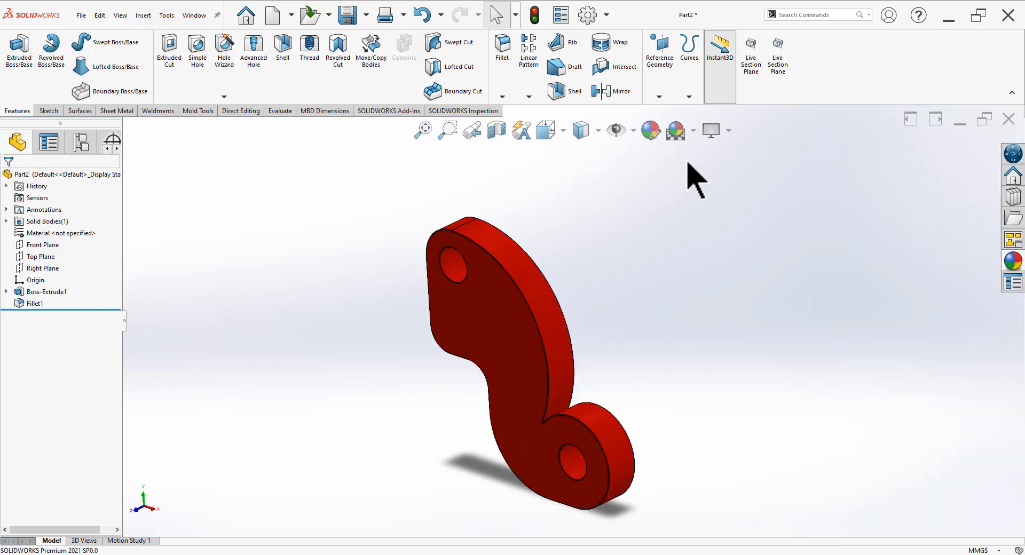
left_click(728, 134)
left_click(731, 190)
mouse_move(658, 381)
middle_mouse_down()
mouse_move(536, 419)
mouse_move(730, 379)
mouse_move(665, 405)
middle_mouse_up()
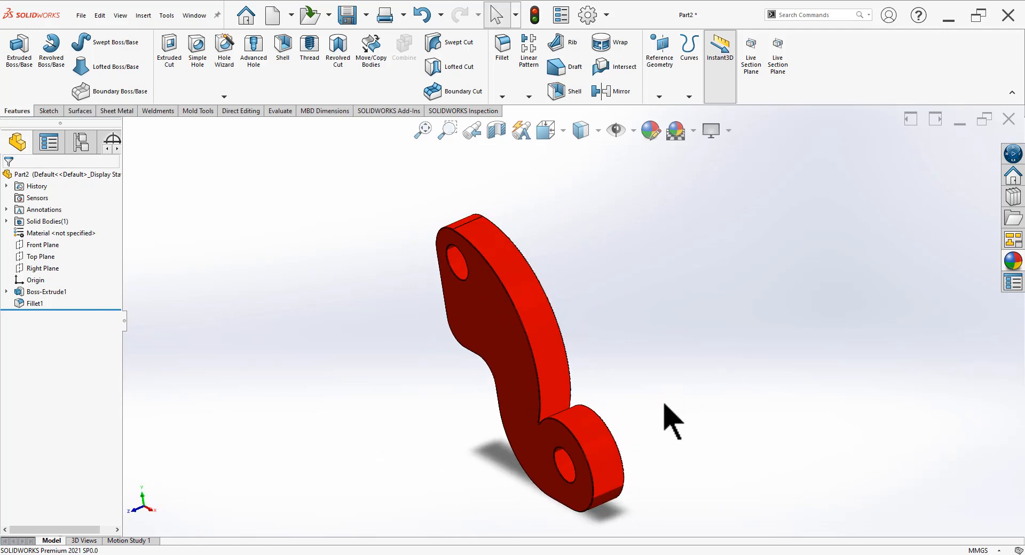
Save the plate as Part8 in the SolidWorks Sketcher Tutorials folder
key("ctrl+s")
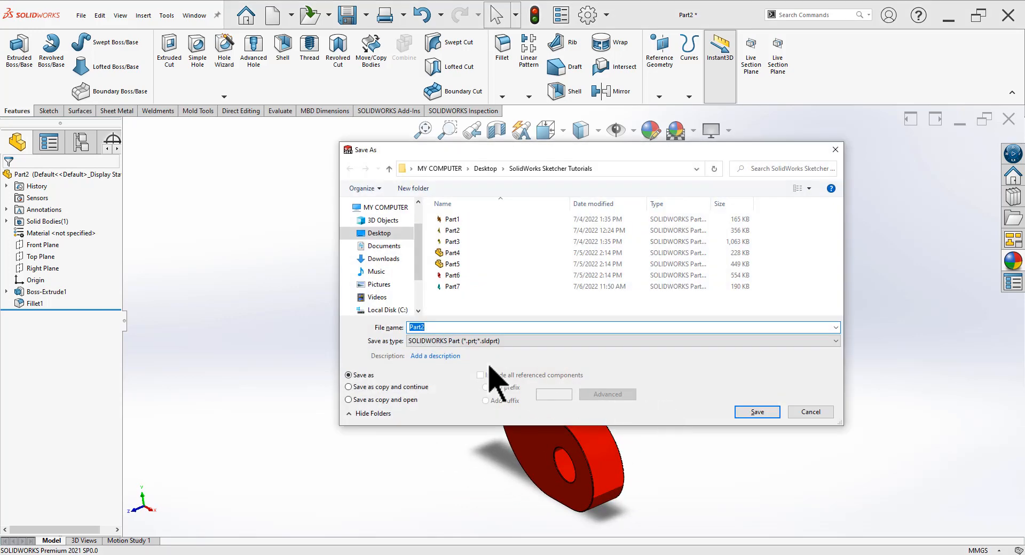
key("BackSpace")
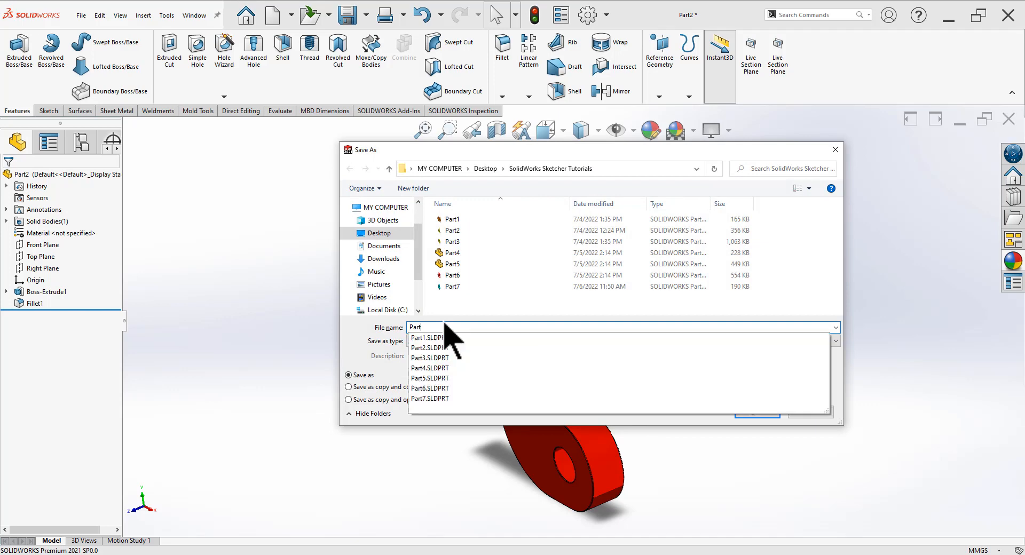
type("8")
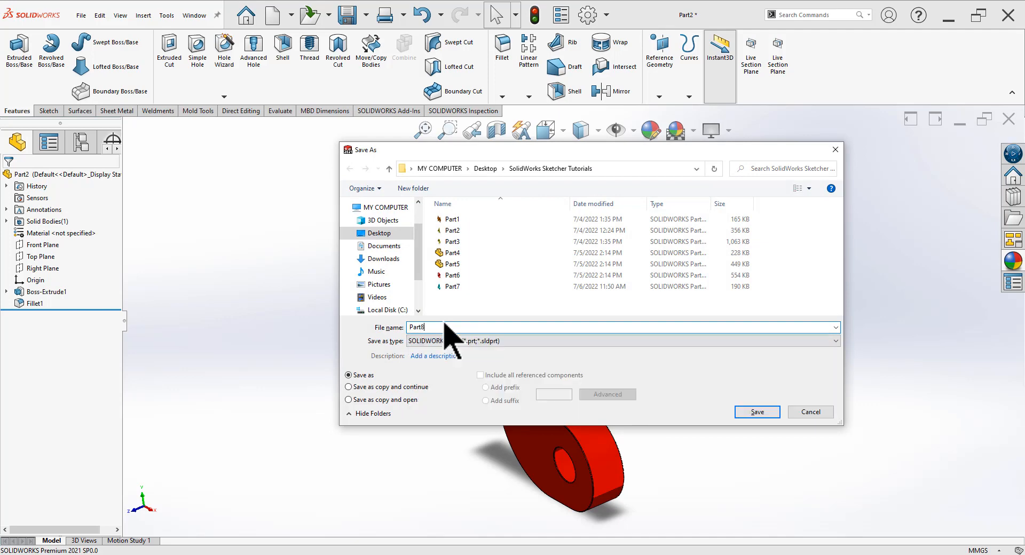
key("Return")
middle_click_drag(444, 338, 630, 419)
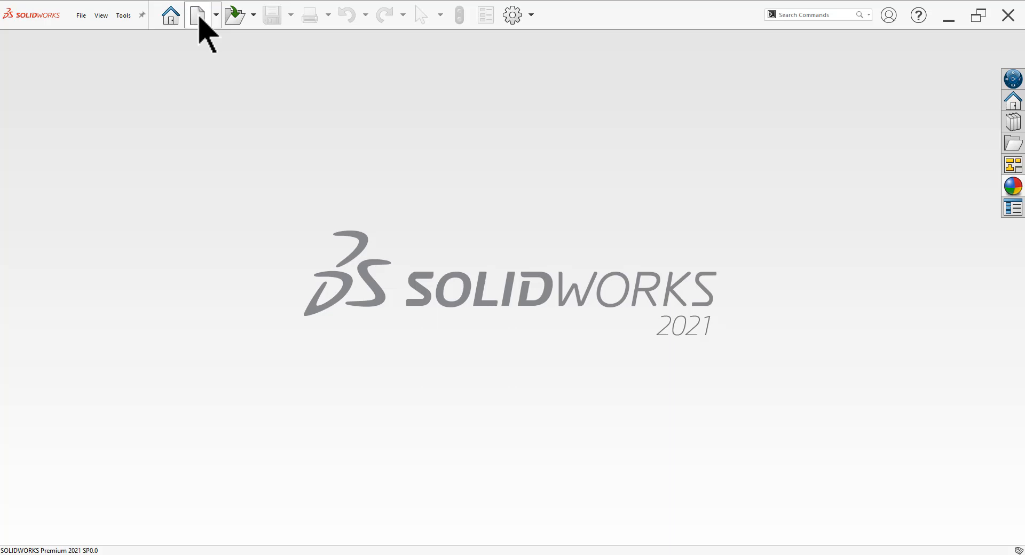
Create a new part document for the next exercise
left_click(198, 17)
left_click(459, 364)
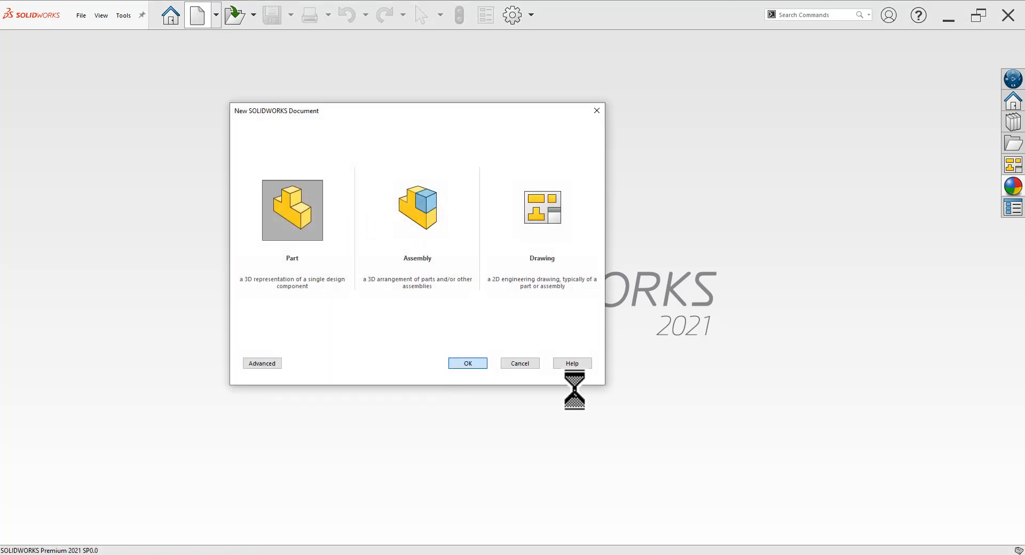
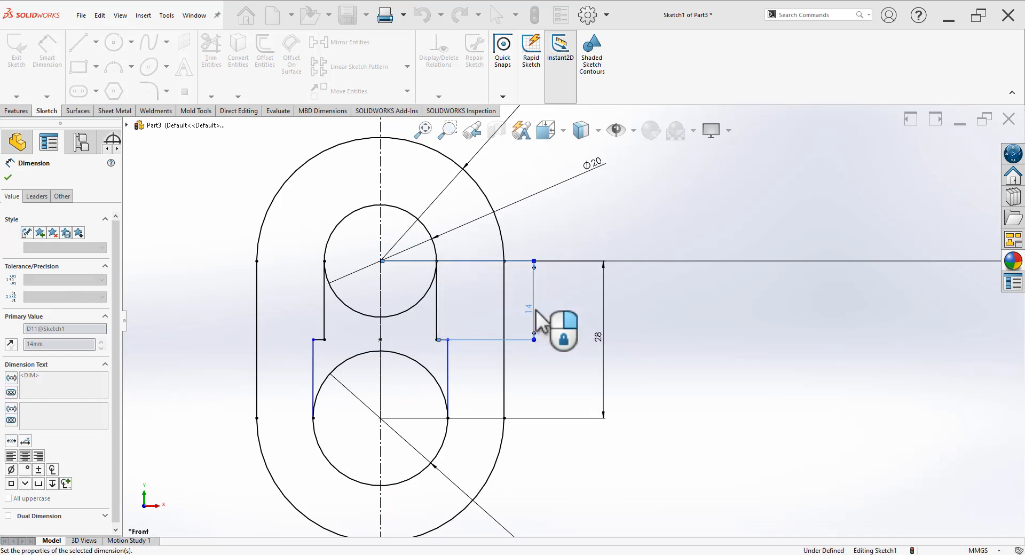
Finish dimensioning and make the right vertical line beside the lower inner circle tangent to that circle
key("Escape")
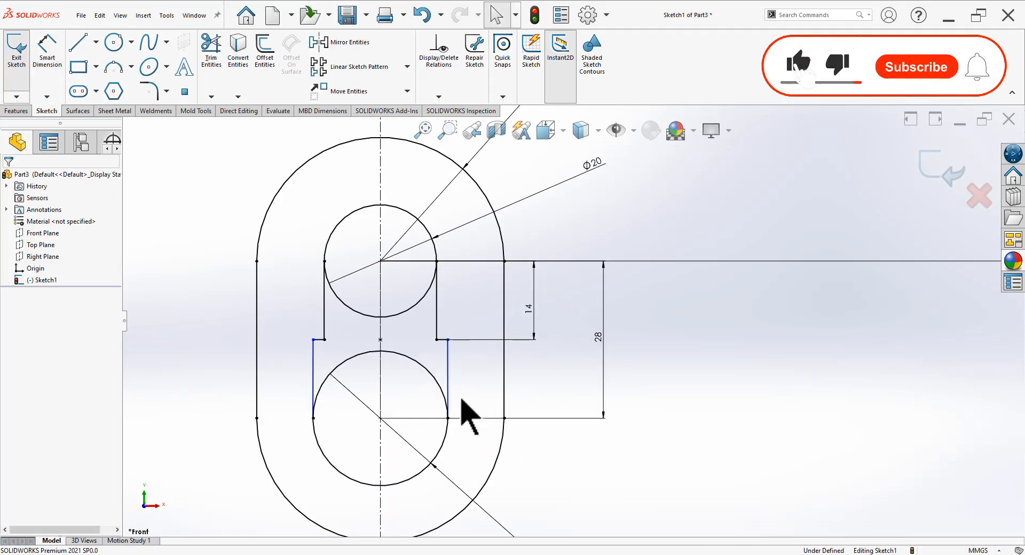
left_click(449, 406)
left_click(448, 422, "ctrl")
left_click(473, 357)
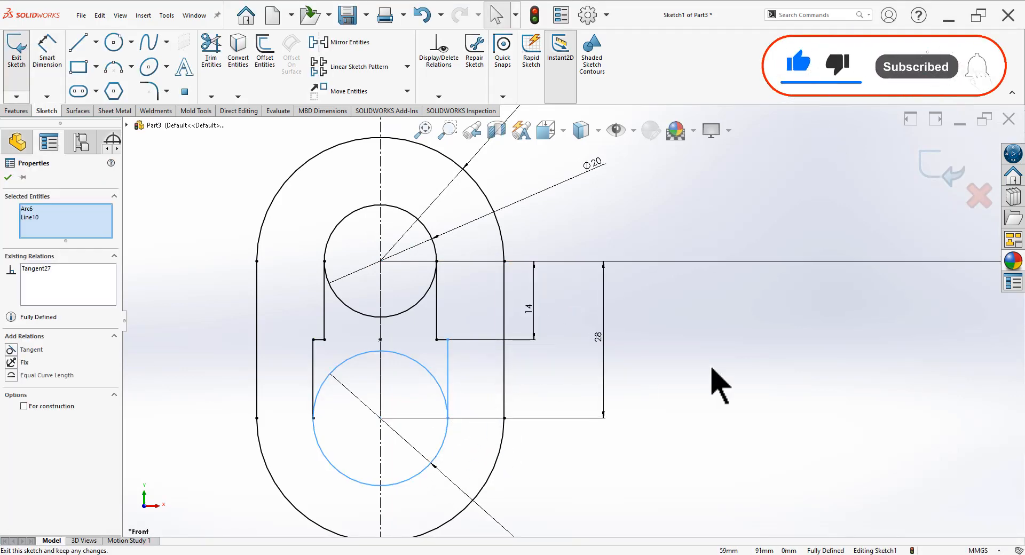
left_click(710, 385)
Trim away the arcs of the two inner circles that lie inside the stepped slot outline
scroll(382, 322, "down", 1)
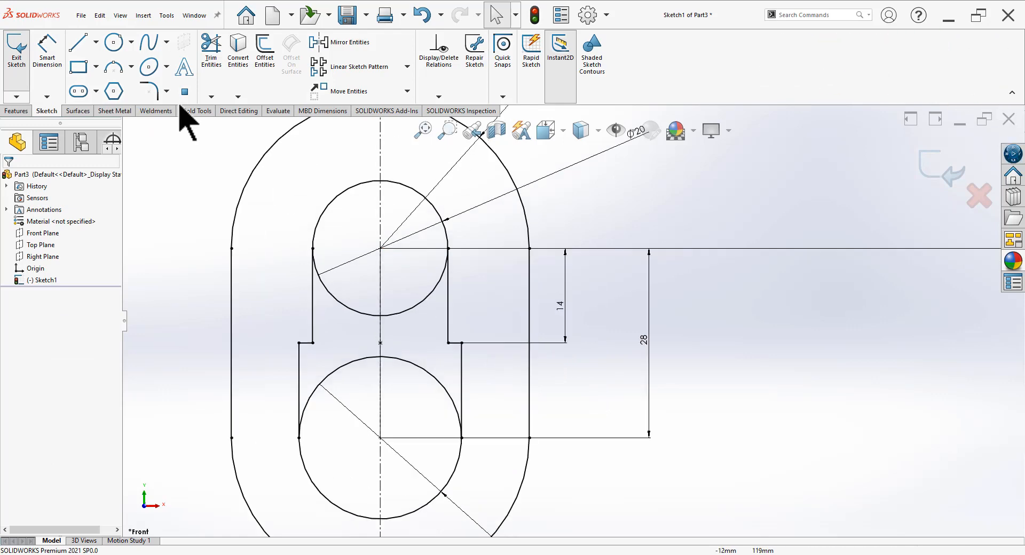
left_click(211, 51)
mouse_move(351, 281)
left_mouse_down()
mouse_move(353, 368)
mouse_move(403, 295)
mouse_move(407, 380)
left_mouse_up()
key("Escape")
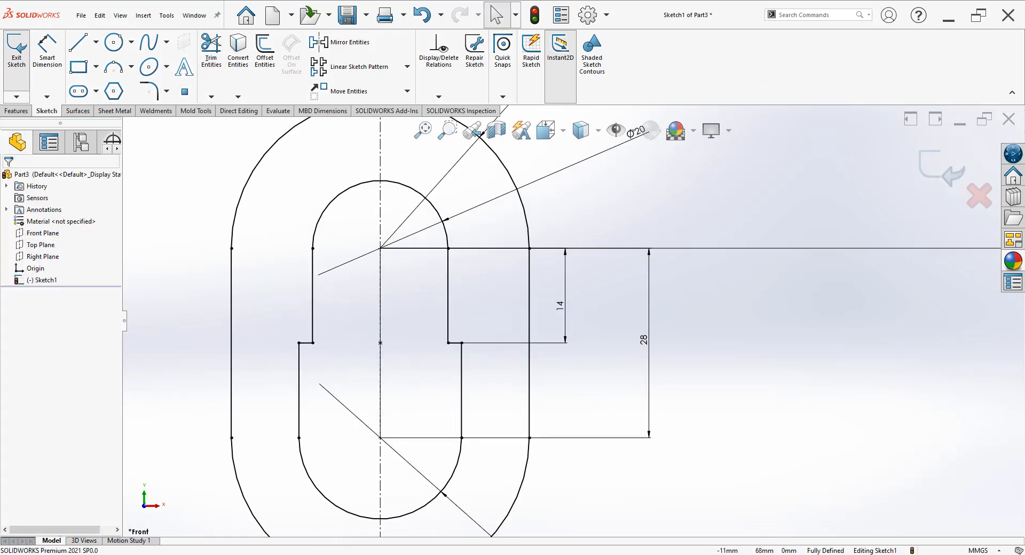
Check the exercise drawing, then try filleting the left step corner of the inner slot with a 3 mm radius
key("alt+Tab")
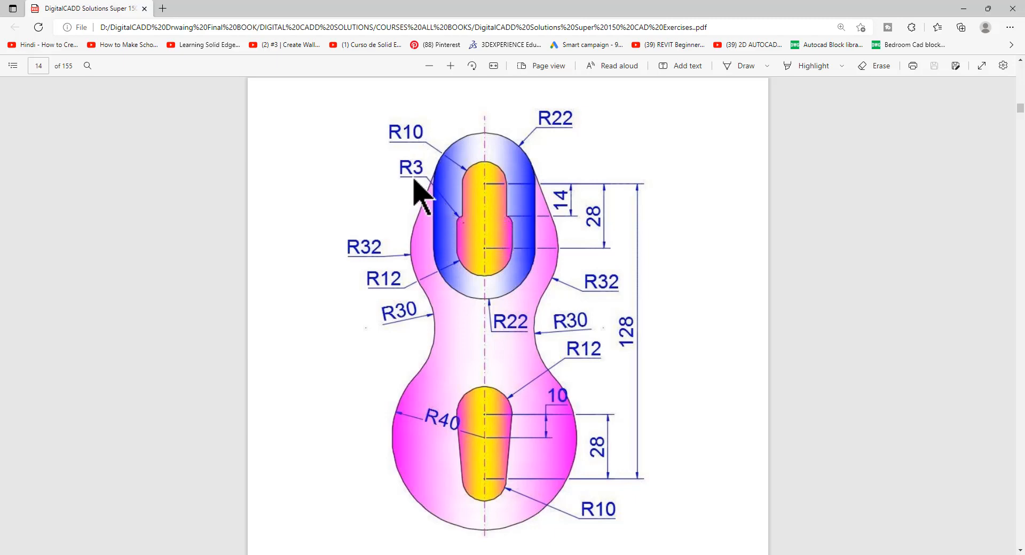
key("alt+Tab")
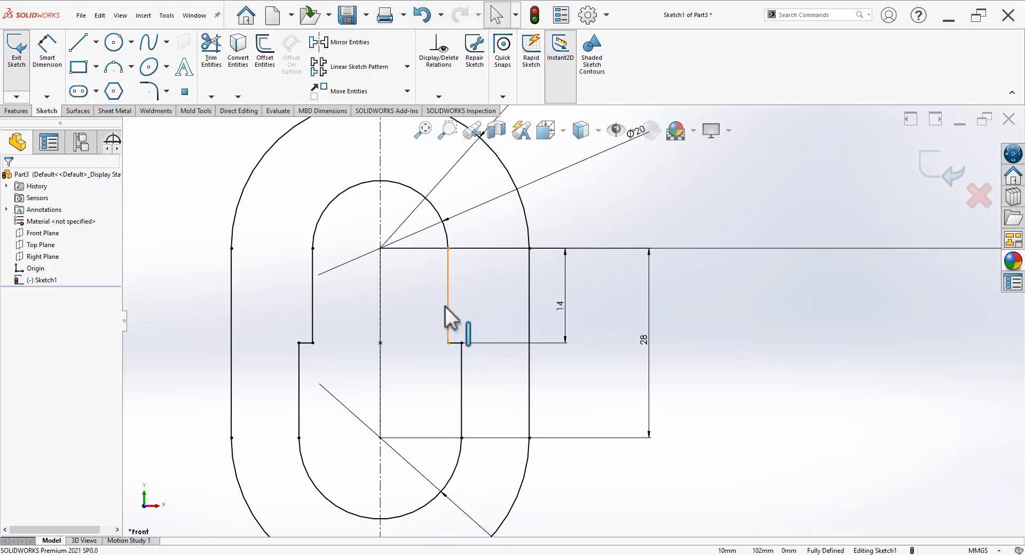
scroll(456, 315, "down", 3)
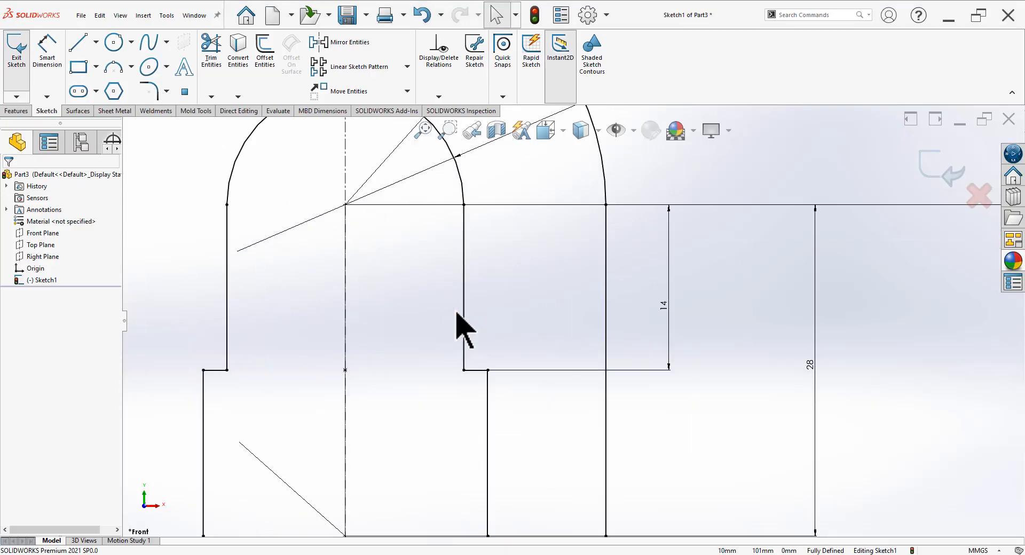
left_click(150, 91)
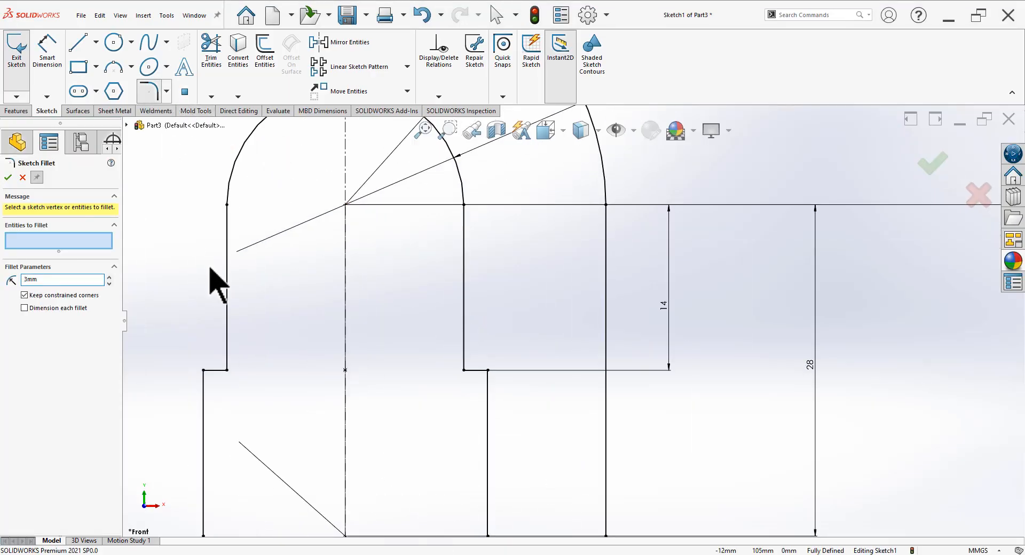
left_click(203, 370)
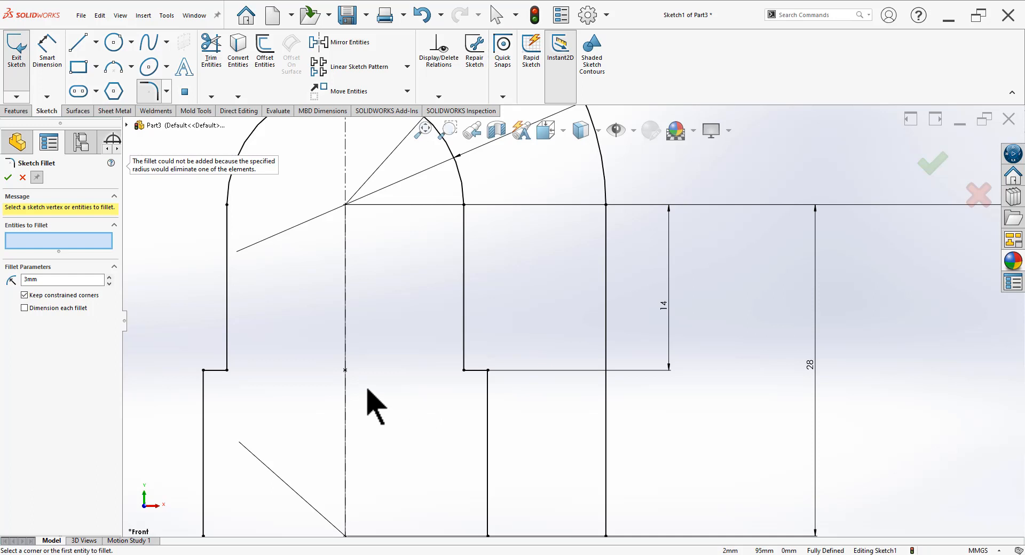
key("Escape")
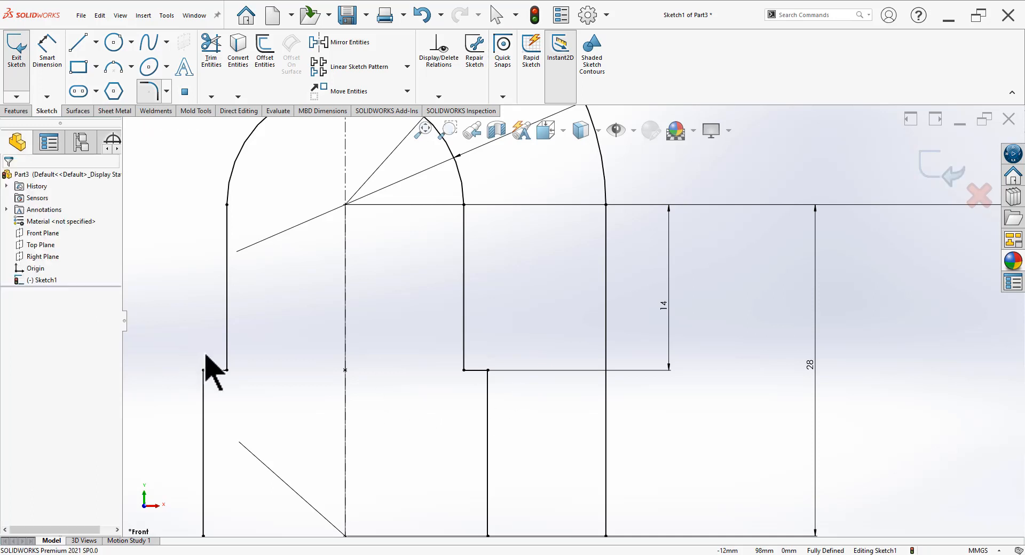
Try filleting the outer corners of both inner slot steps with a 2 mm radius
scroll(203, 395, "down", 3)
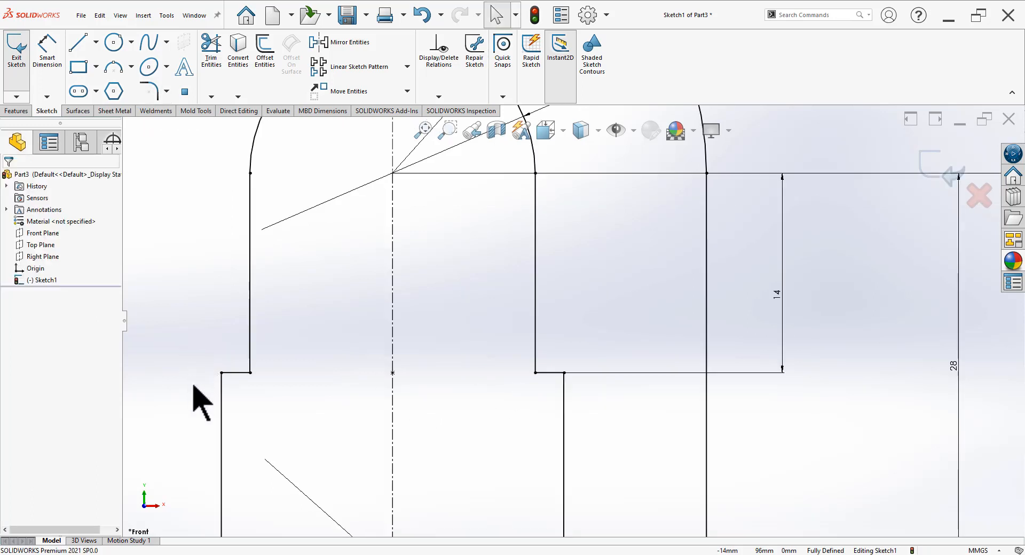
left_click(152, 90)
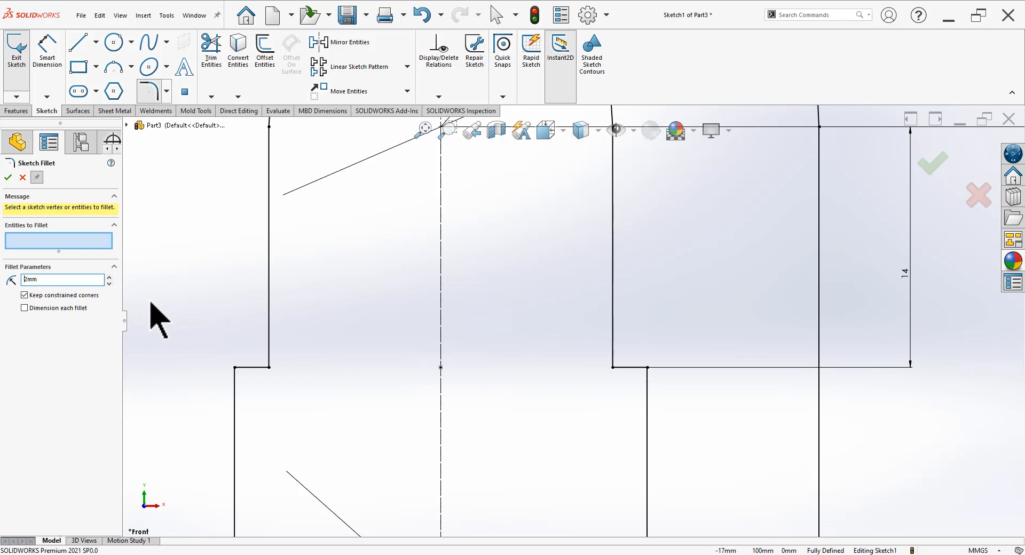
left_click(235, 367)
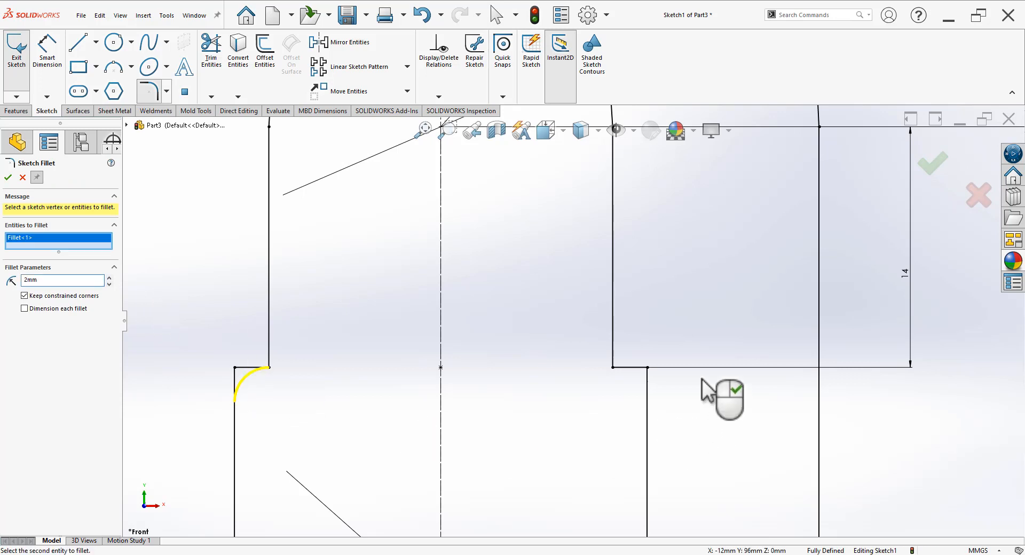
left_click(647, 367)
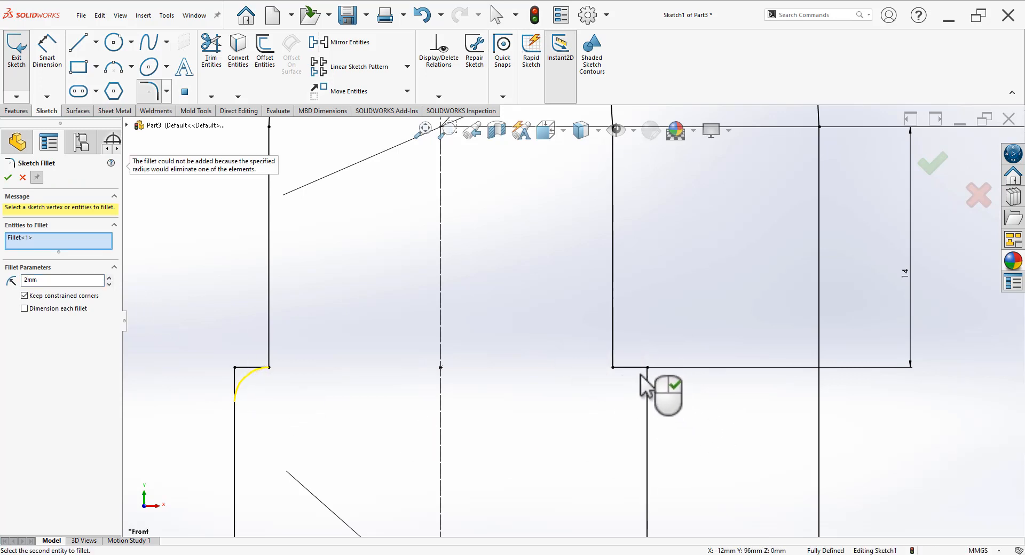
left_click(639, 368)
left_click(648, 384)
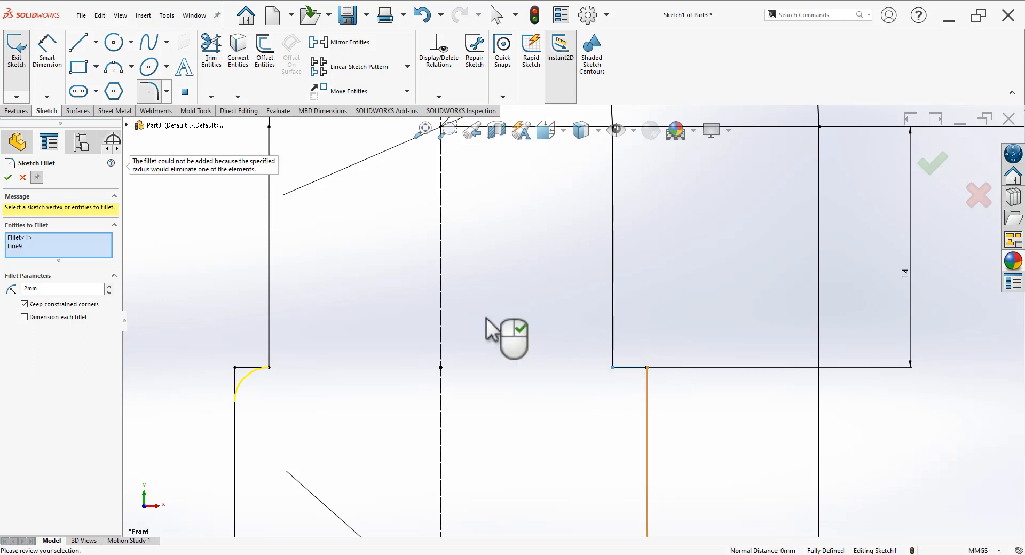
left_click(9, 180)
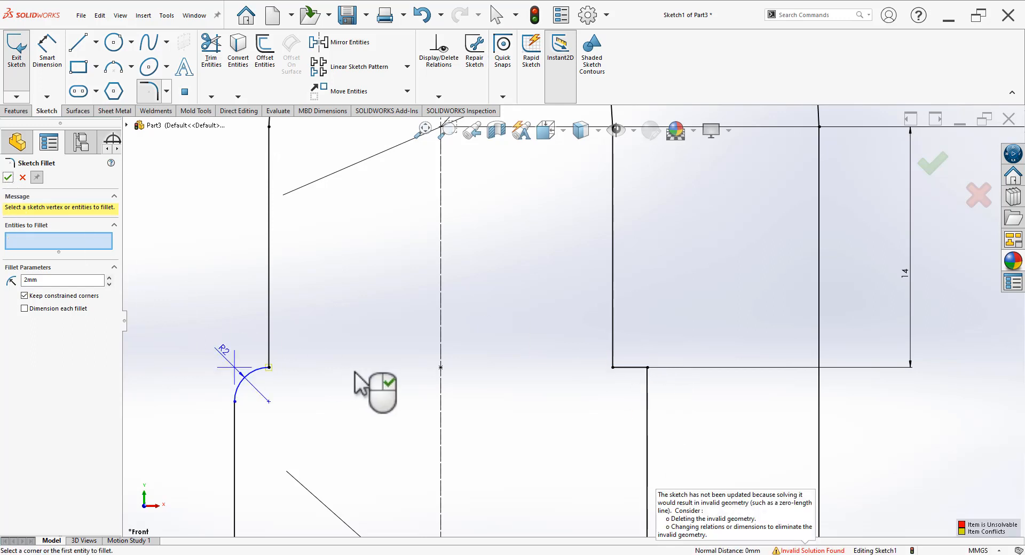
Retry the 2 mm fillet between the right step's short horizontal line and its lower vertical line
left_click(641, 377)
left_click(647, 384)
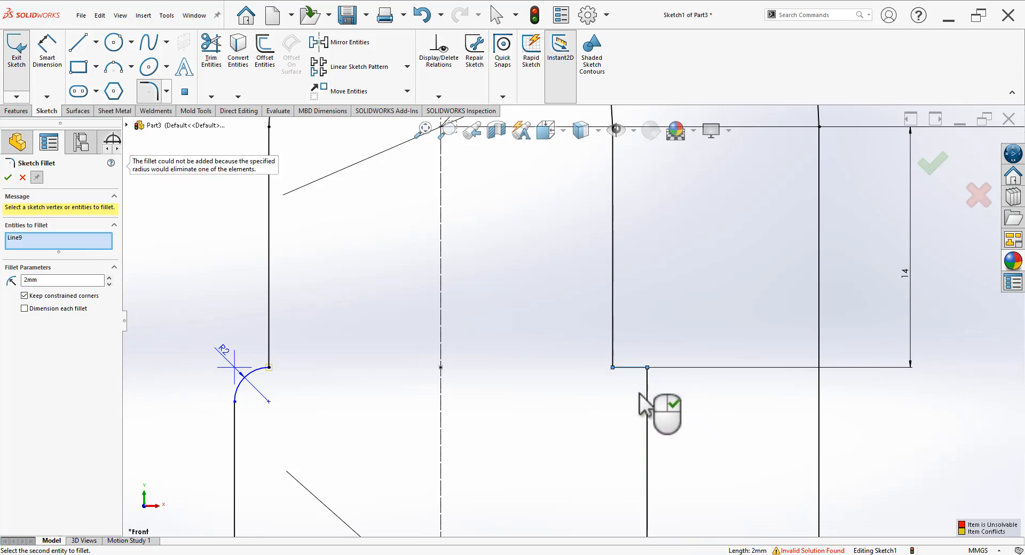
left_click(8, 177)
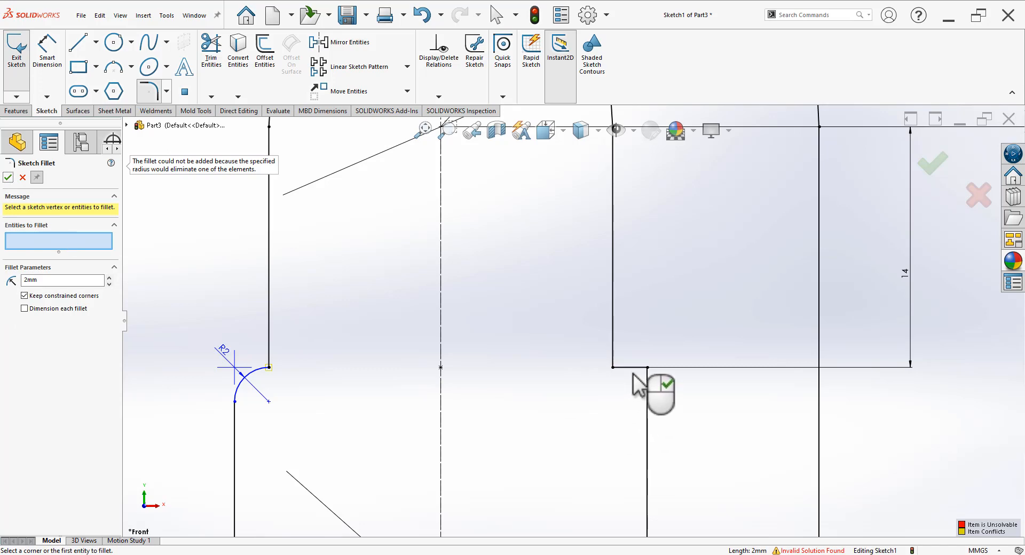
left_click(647, 389)
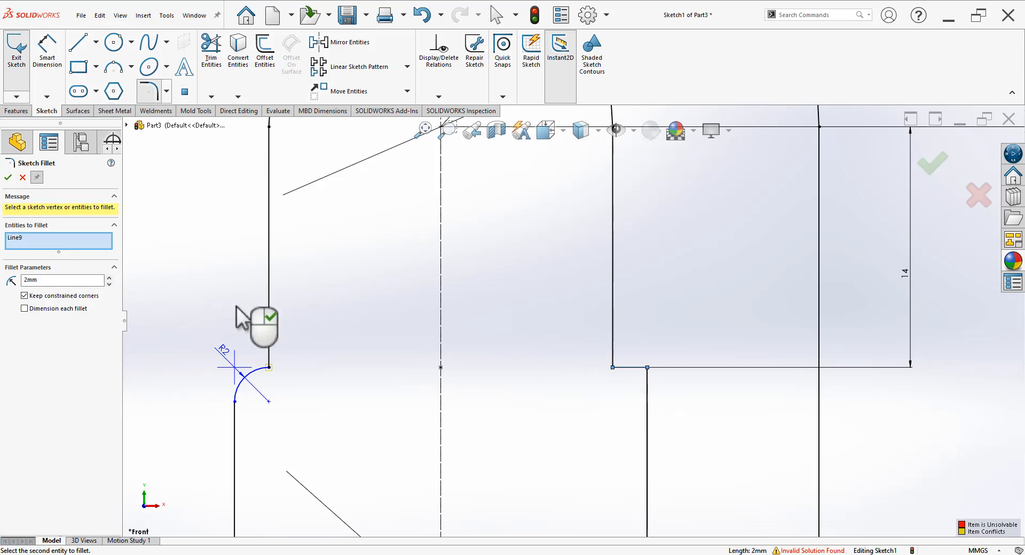
key("Escape")
Undo the 2 mm fillet on the left step corner of the inner slot
scroll(225, 363, "down", 10)
scroll(462, 395, "up", 6)
scroll(502, 384, "up", 11)
scroll(582, 377, "down", 6)
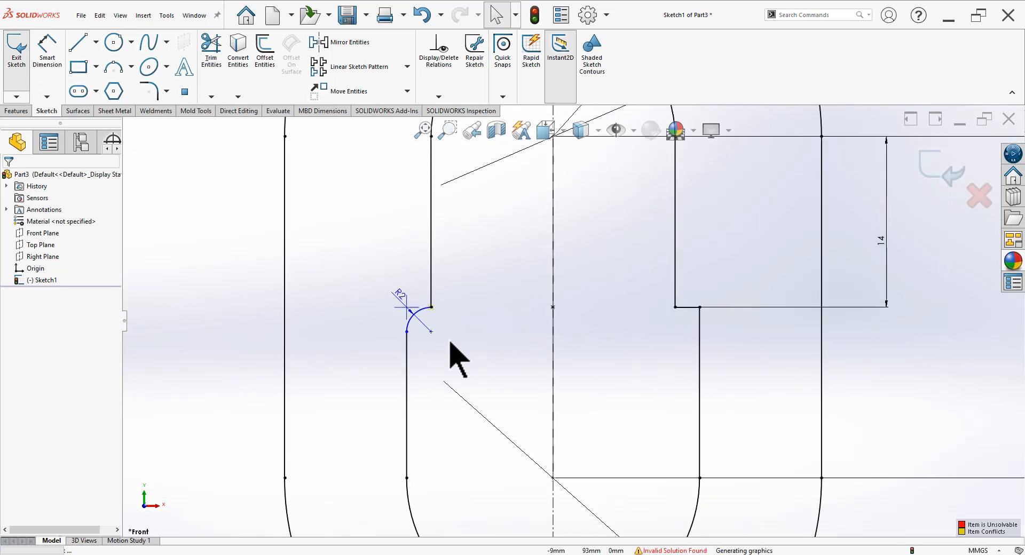
key("ctrl+z")
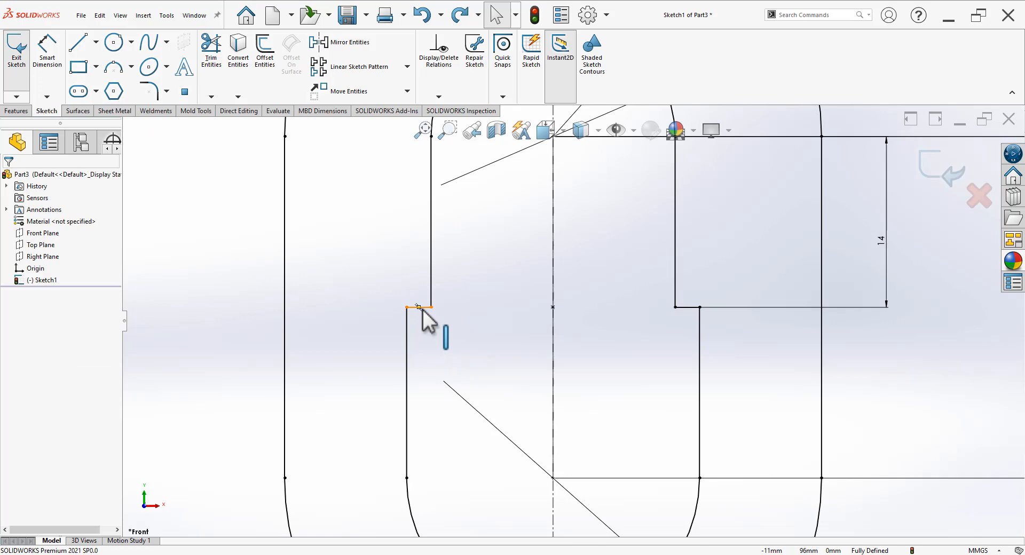
Delete the short horizontal lines that form the two steps of the inner slot
left_click(421, 308)
key("Delete")
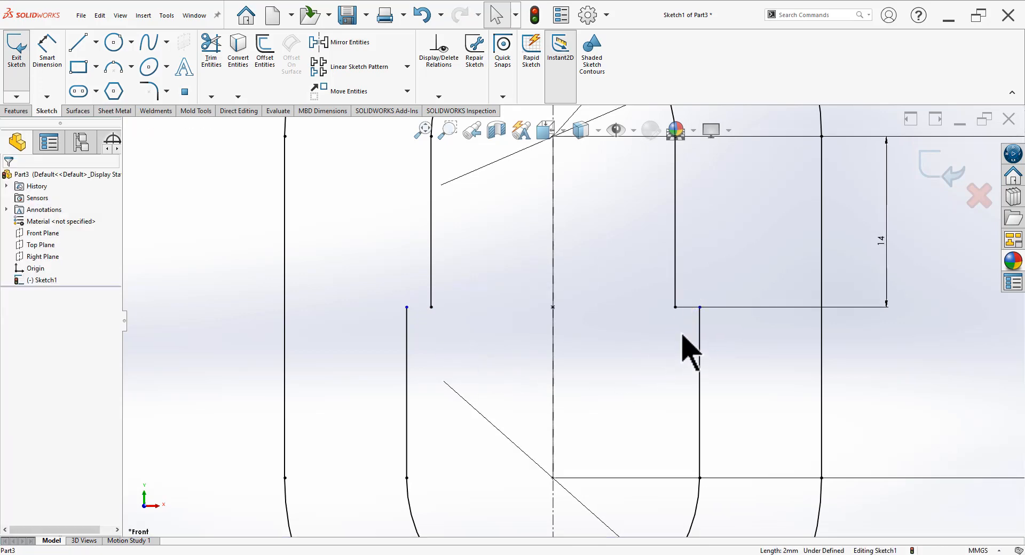
Draw a three-point arc on each side of the inner slot, from the upper vertical line's end to the lower vertical line
scroll(684, 336, "up", 2)
scroll(696, 333, "down", 2)
scroll(242, 259, "down", 2)
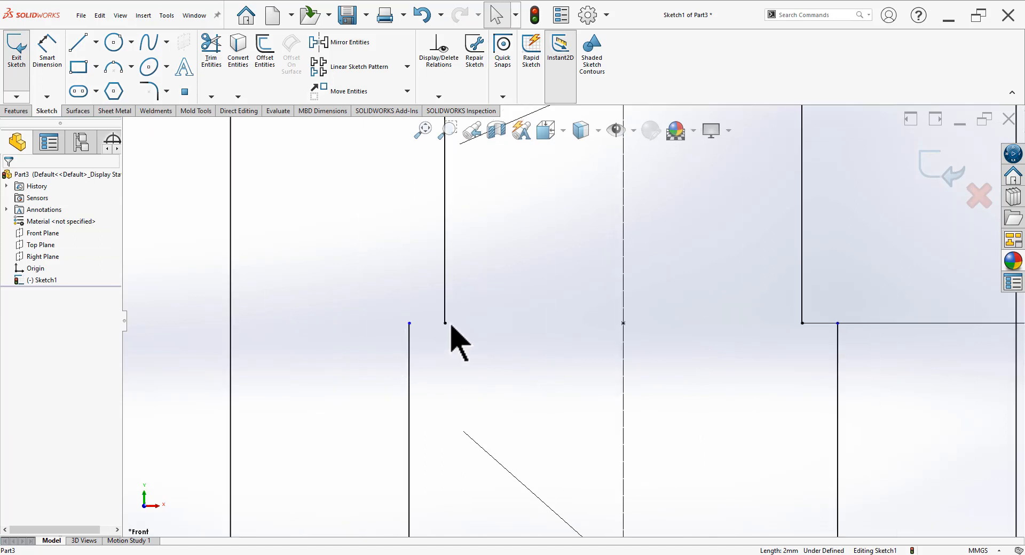
left_click(131, 67)
left_click(135, 112)
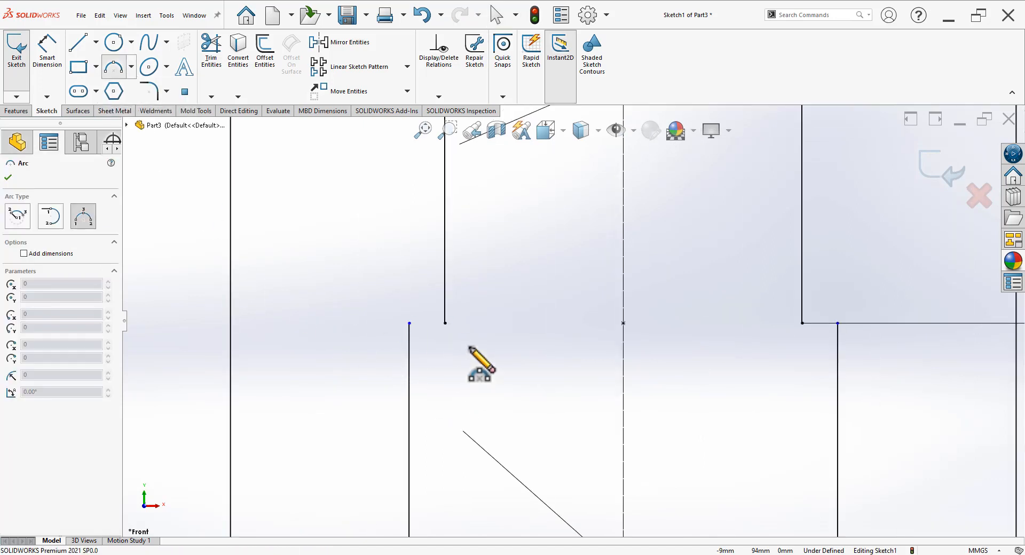
left_click(444, 323)
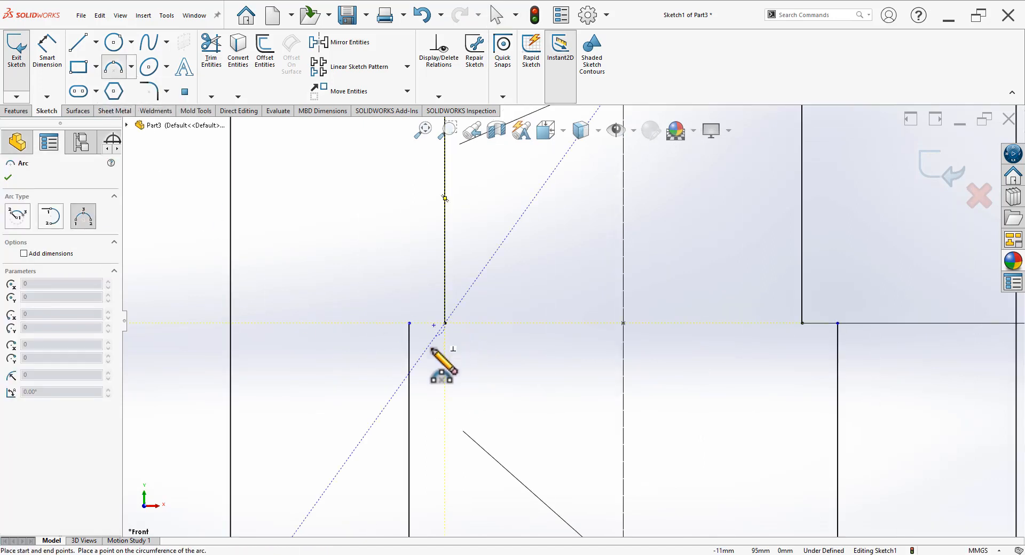
left_click(410, 366)
left_click(416, 344)
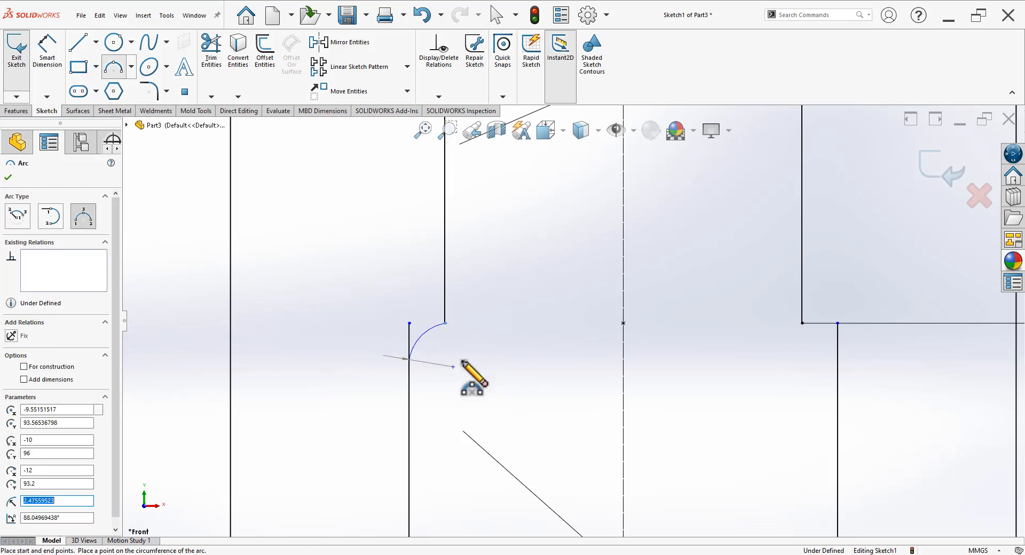
left_click(802, 323)
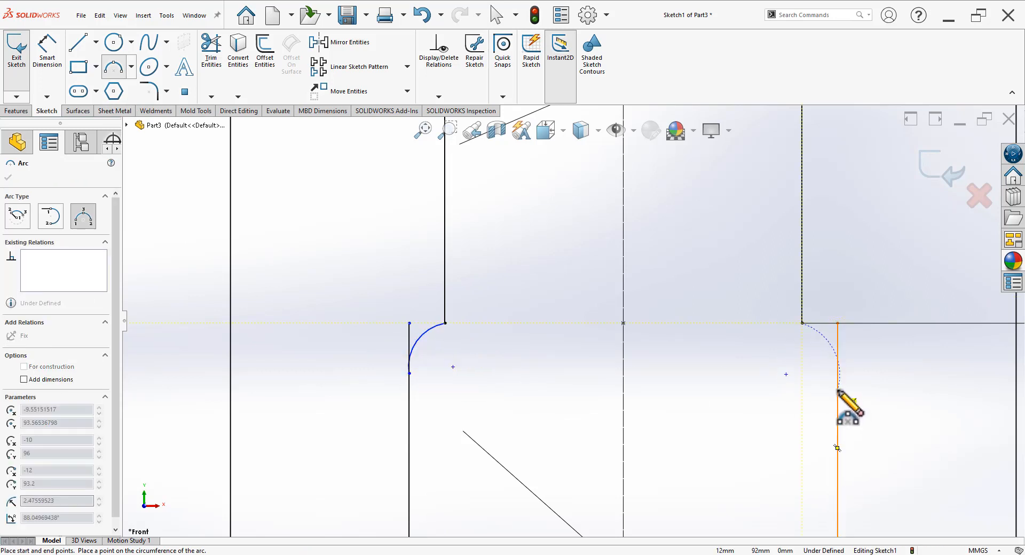
left_click(837, 409)
left_click(828, 345)
key("Escape")
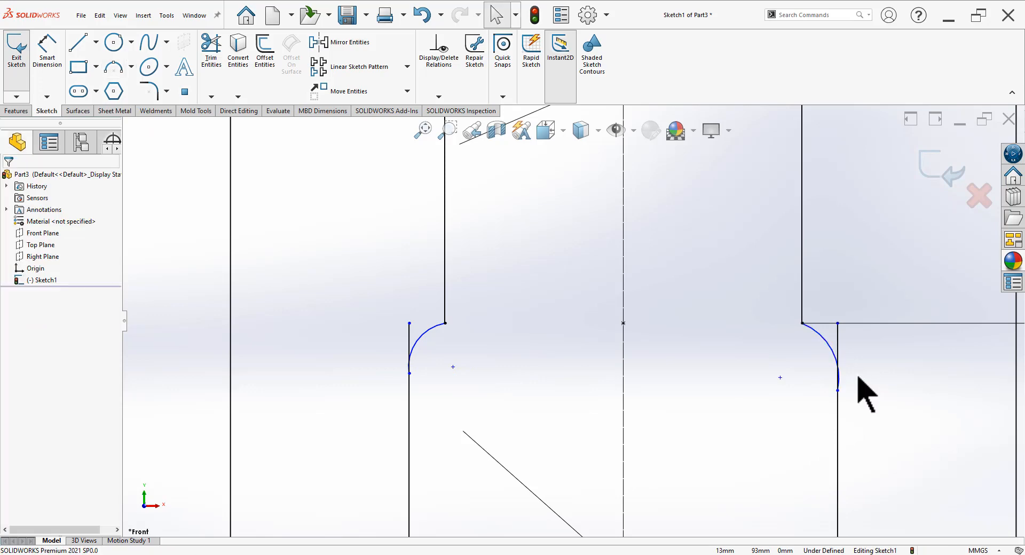
Make both step arcs tangent to the lower vertical lines they meet
left_click(837, 376)
left_click(866, 344)
left_click(410, 373)
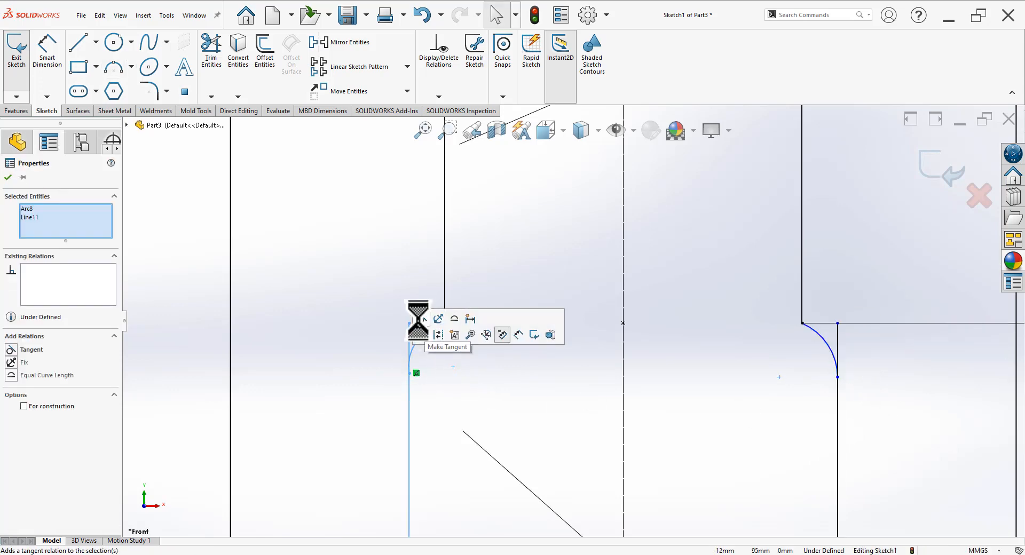
left_click(417, 320)
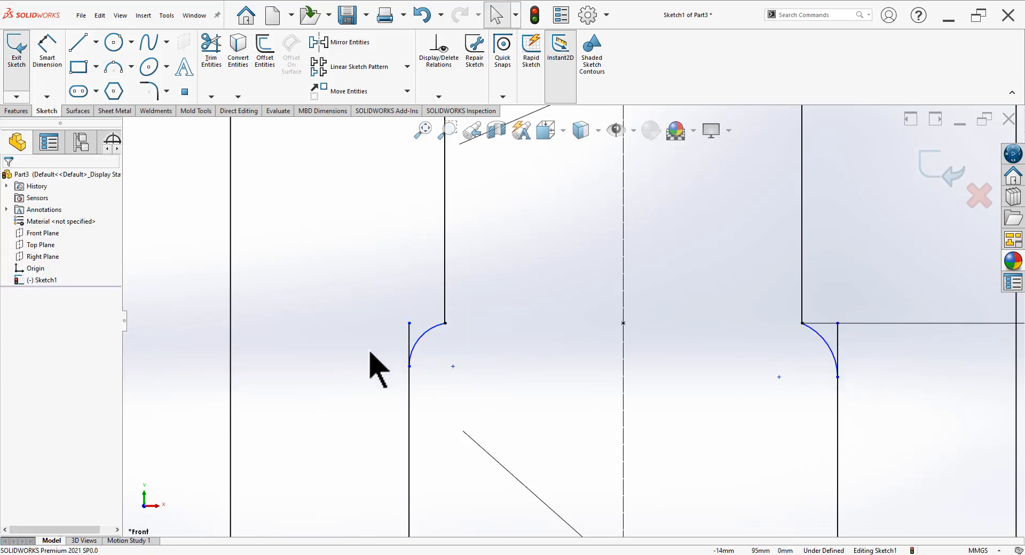
Dimension the left and right step arcs with a radius of 3 mm each
left_click(47, 54)
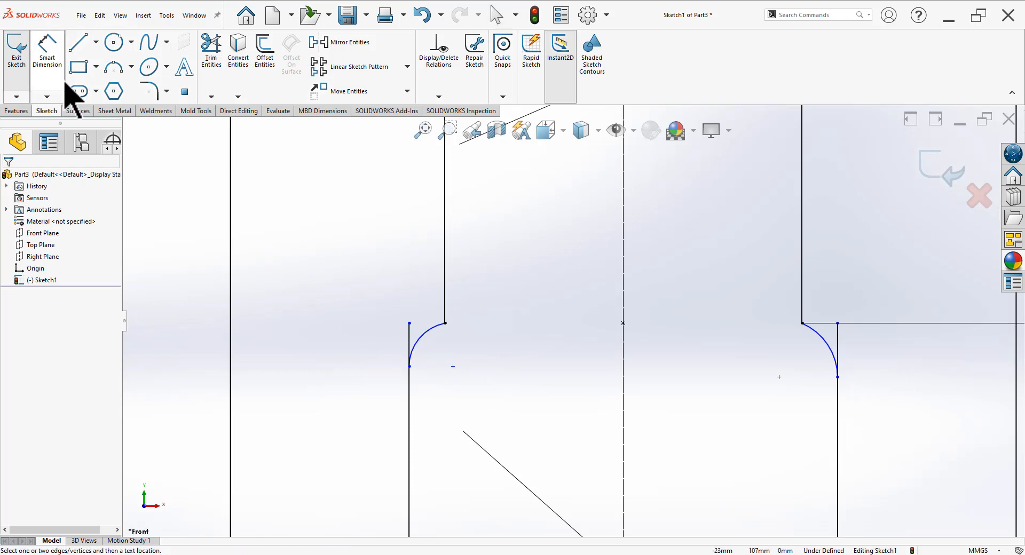
left_click(430, 332)
left_click(410, 308)
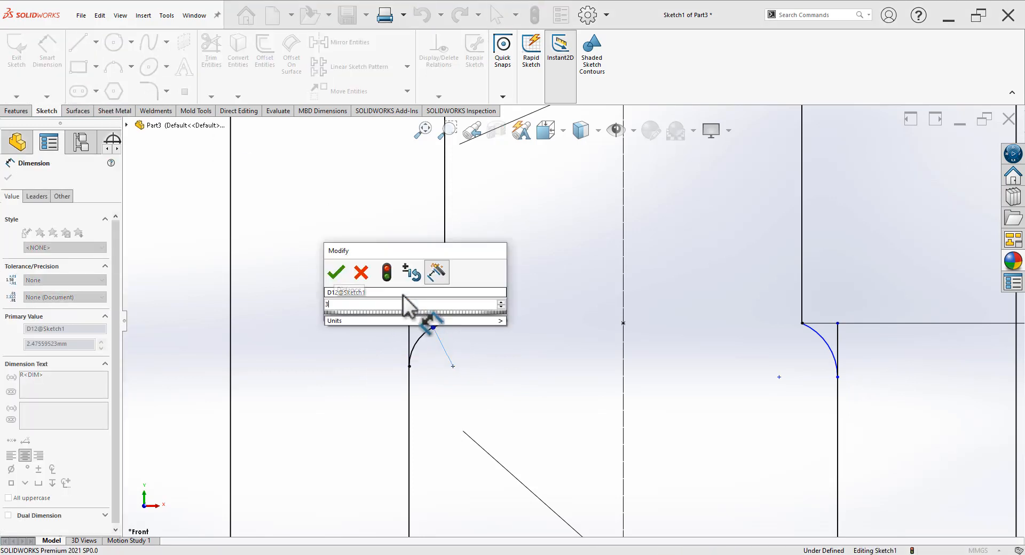
type("3")
key("Return")
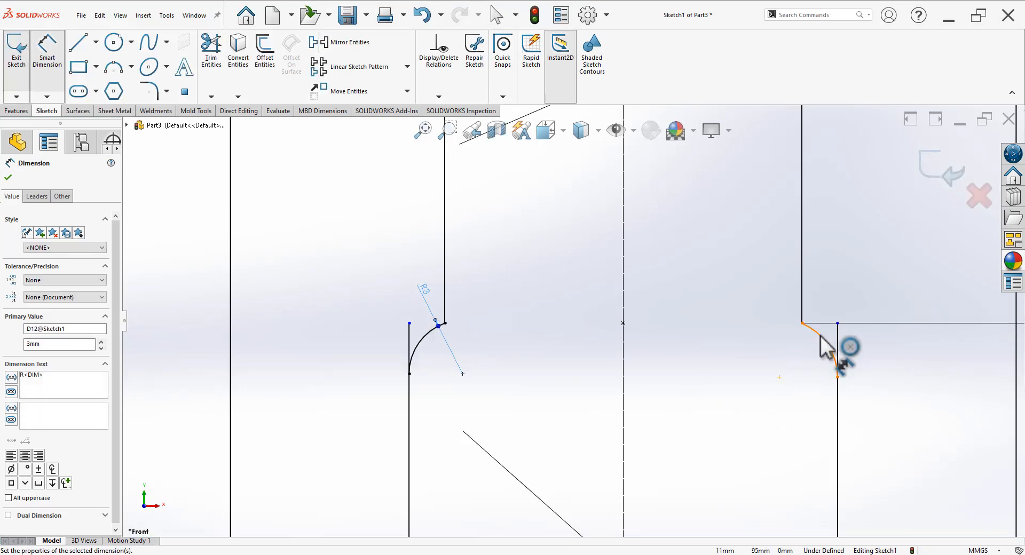
left_click(827, 342)
left_click(837, 302)
type("3.28408979mm")
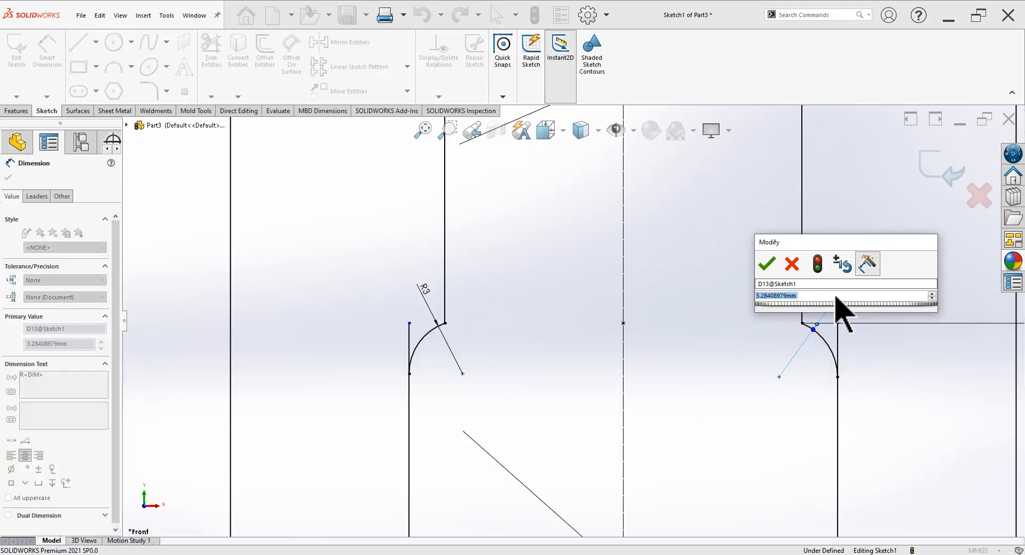
key("Return")
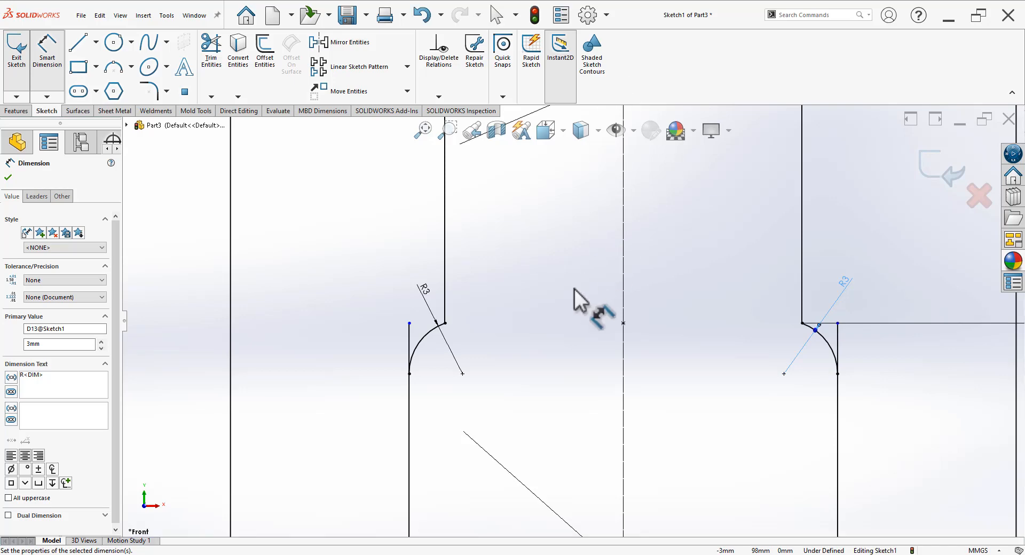
left_click(575, 289)
Trim away the leftover vertical line ends above the tangent points of the two step arcs
left_click(213, 59)
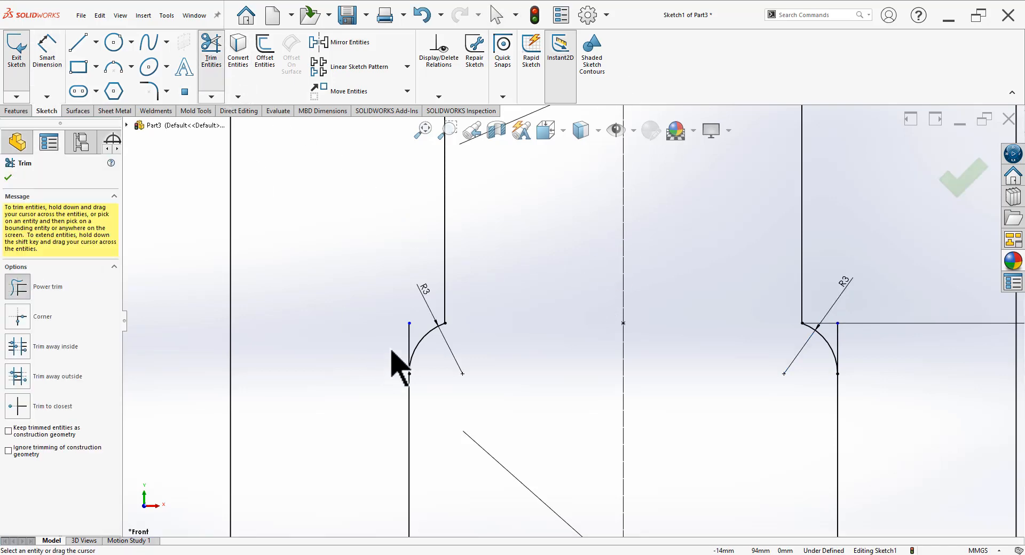
left_click(417, 333)
scroll(614, 363, "down", 4)
key("Escape")
scroll(534, 366, "up", 3)
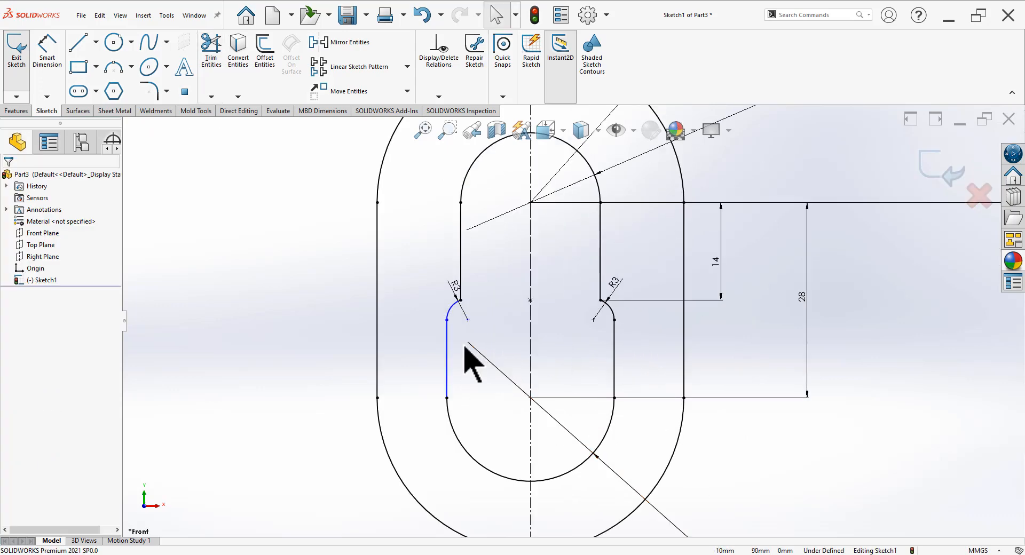
Make the left step arc tangent to the trimmed vertical line below it
scroll(464, 347, "down", 2)
left_click_drag(454, 303, 432, 319)
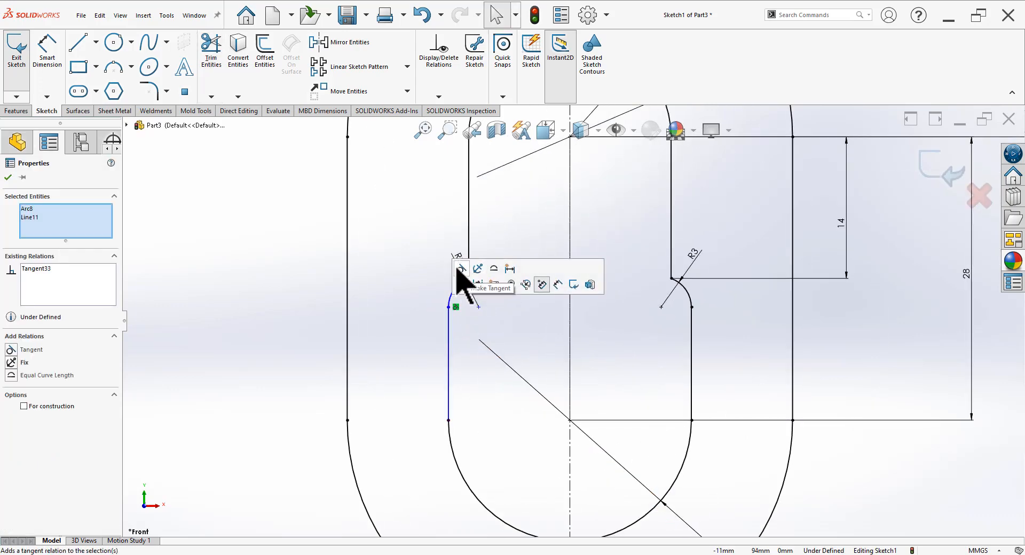
left_click(394, 340)
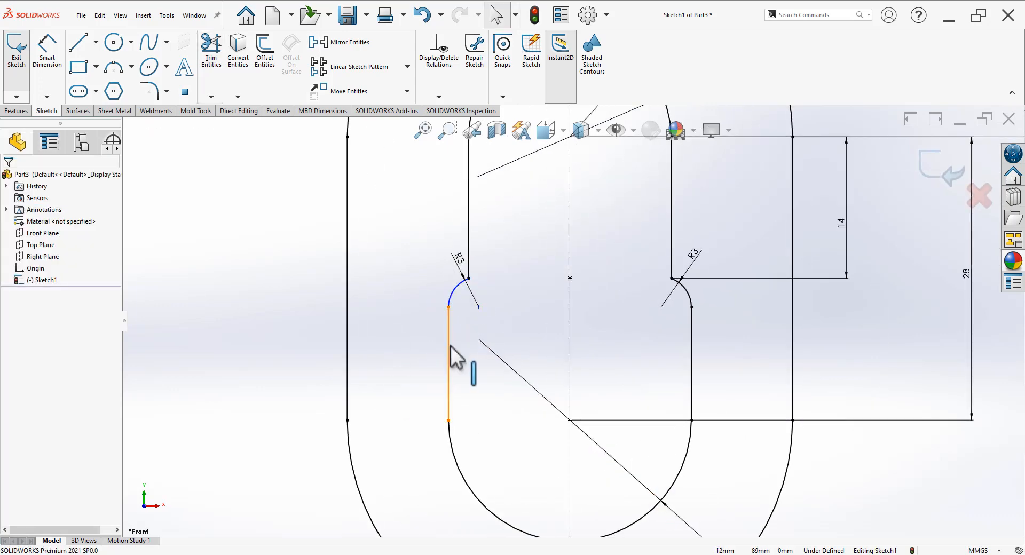
Add a horizontal relation between the upper end points of the left and right R3 step arcs
left_click(449, 363)
scroll(733, 269, "up", 3)
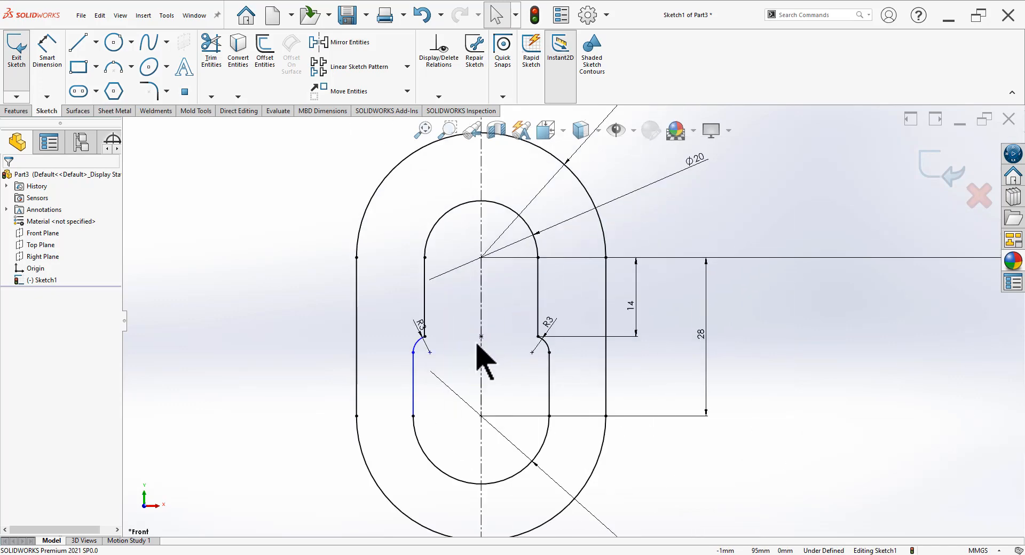
left_click(426, 338)
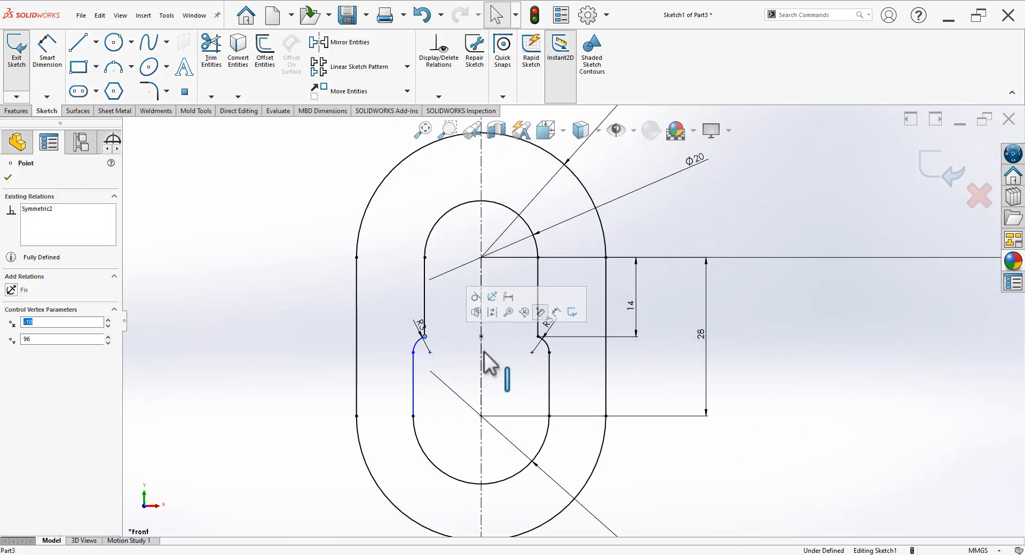
left_click(540, 338, "ctrl")
left_click(572, 291)
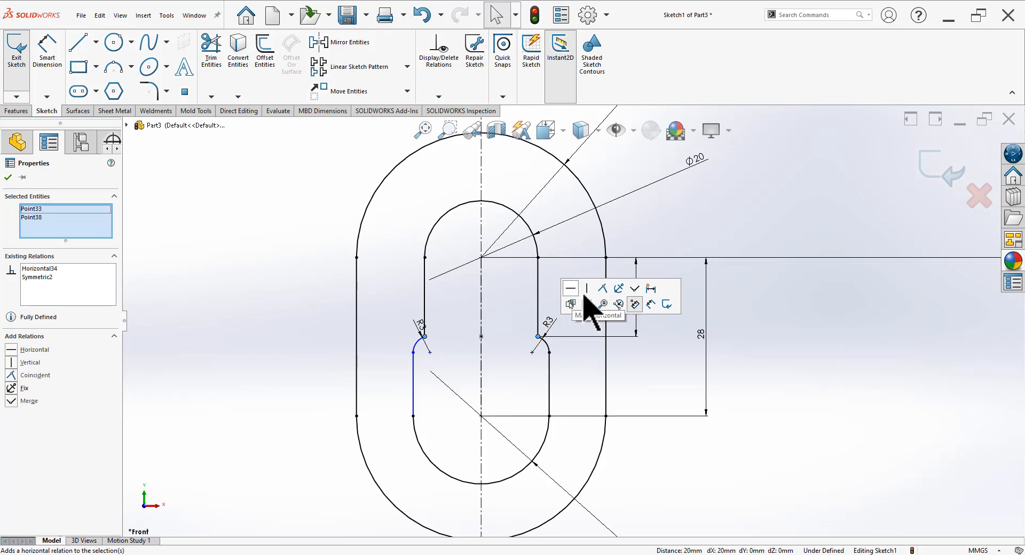
left_click(737, 323)
scroll(534, 367, "down", 1)
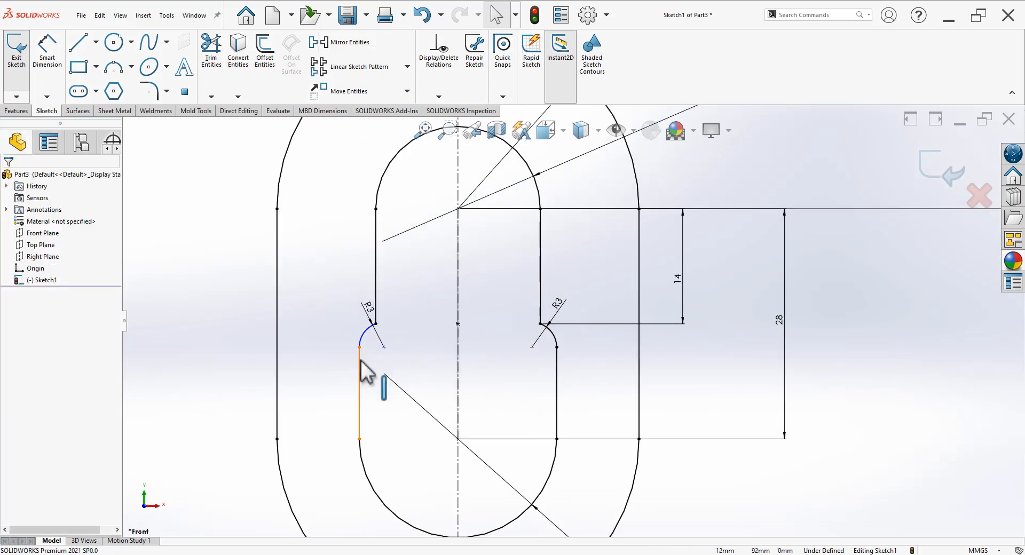
Constrain the inner slot's straight line below the left step arc to be vertical
left_click(359, 379)
left_click(409, 315)
left_click(368, 395)
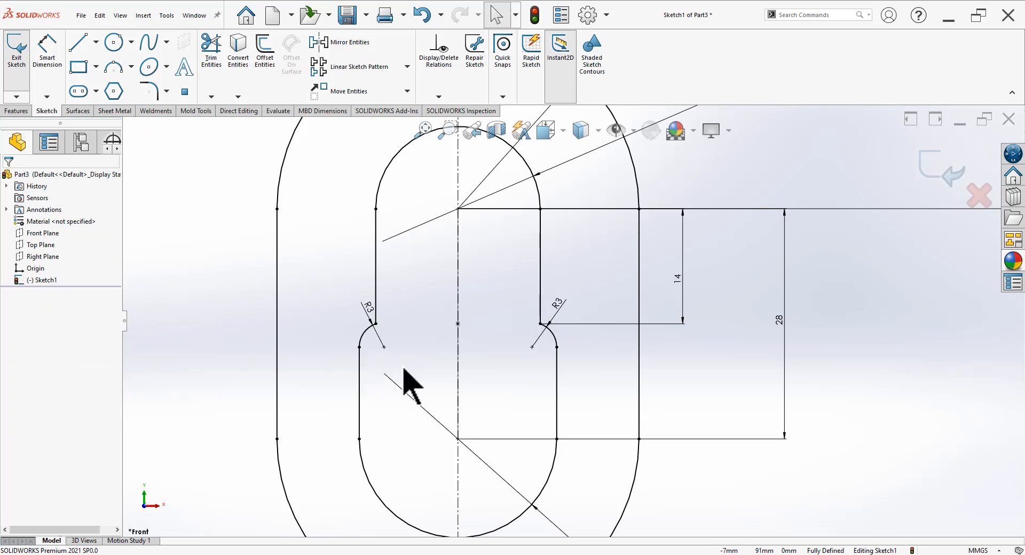
Compare the inner slot's step arcs and spacing with the PDF exercise drawing and adjust the left R3 dimension's position
scroll(470, 355, "up", 3)
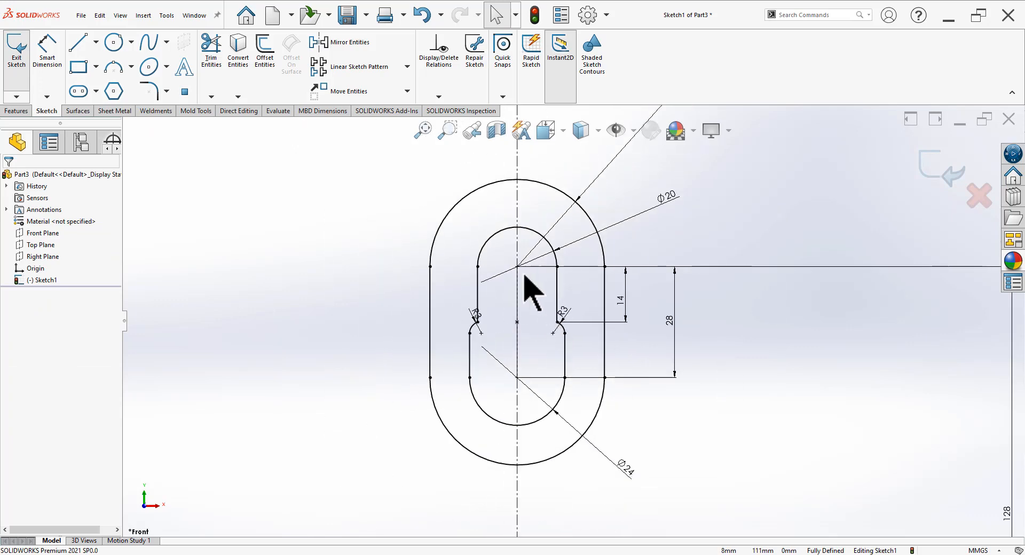
scroll(528, 328, "down", 1)
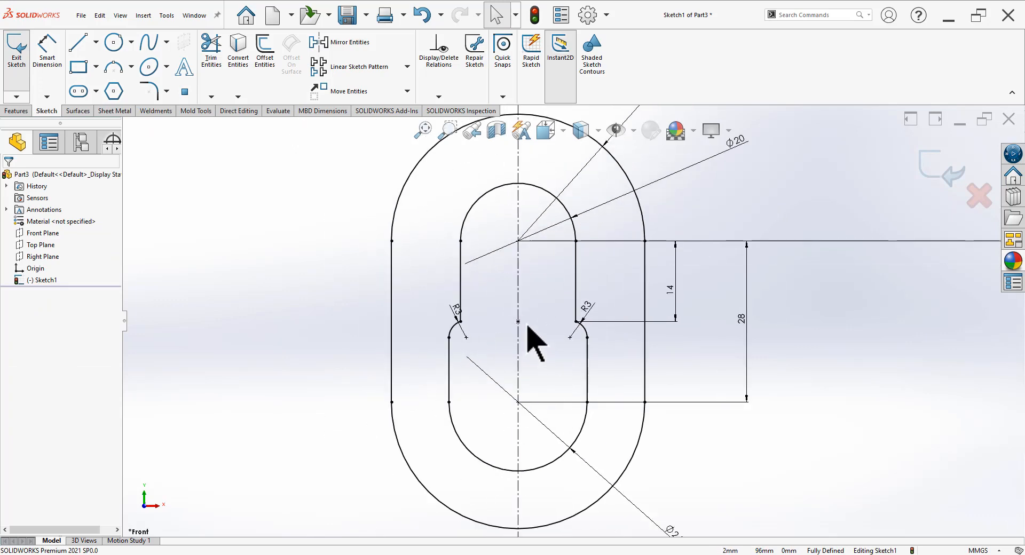
scroll(592, 323, "down", 1)
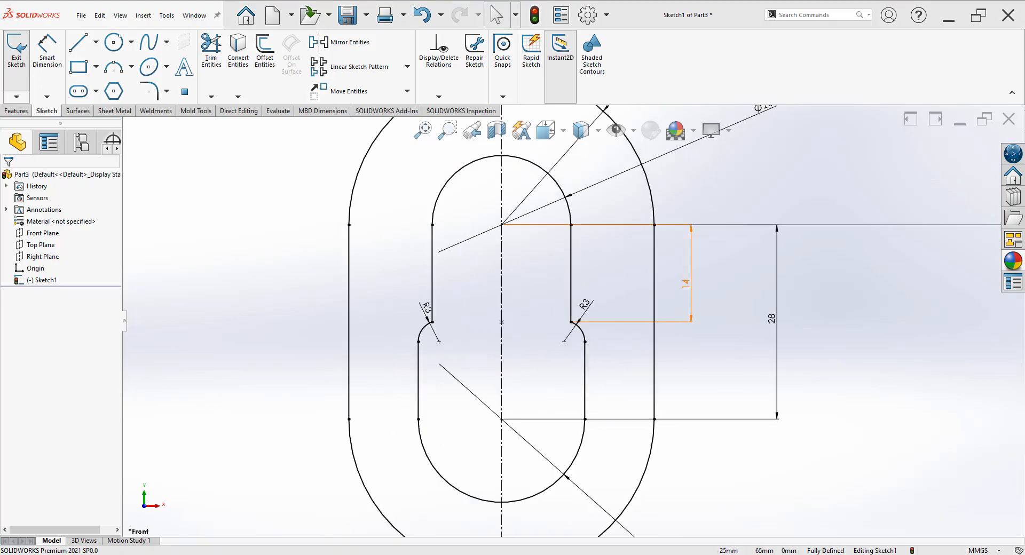
left_click(319, 550)
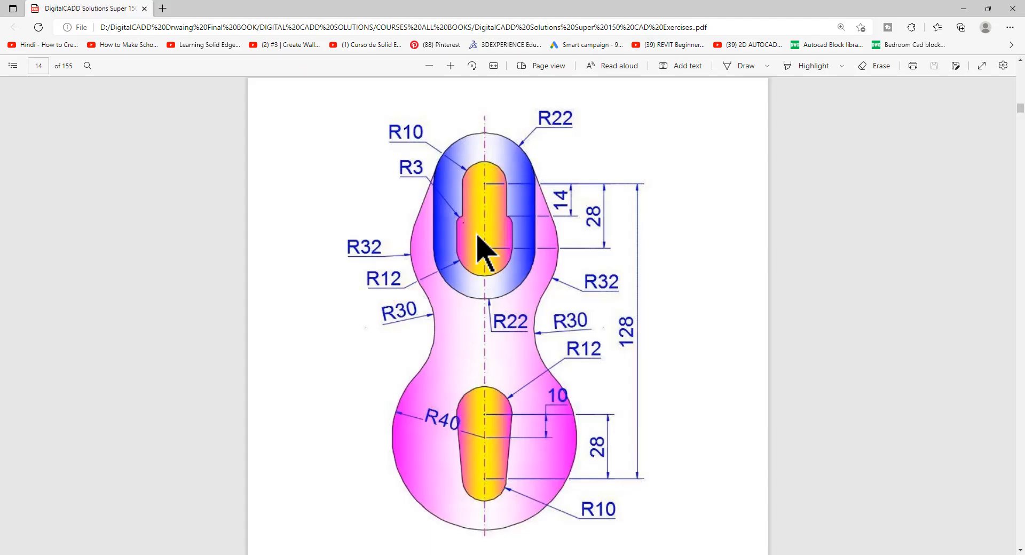
left_click(414, 550)
scroll(446, 358, "down", 3)
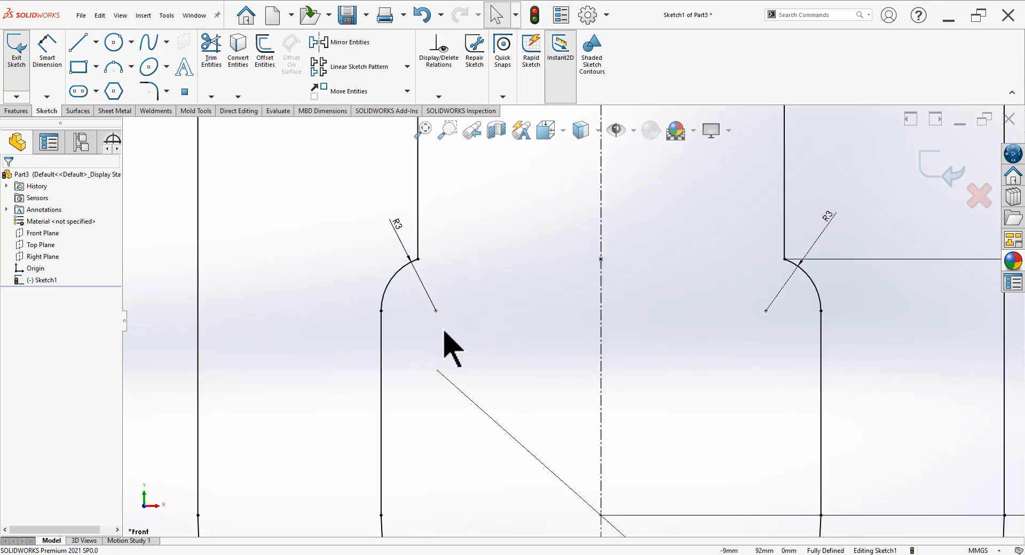
mouse_move(399, 241)
left_mouse_down()
mouse_move(406, 235)
mouse_move(384, 230)
left_mouse_up()
left_click(461, 315)
scroll(412, 320, "up", 5)
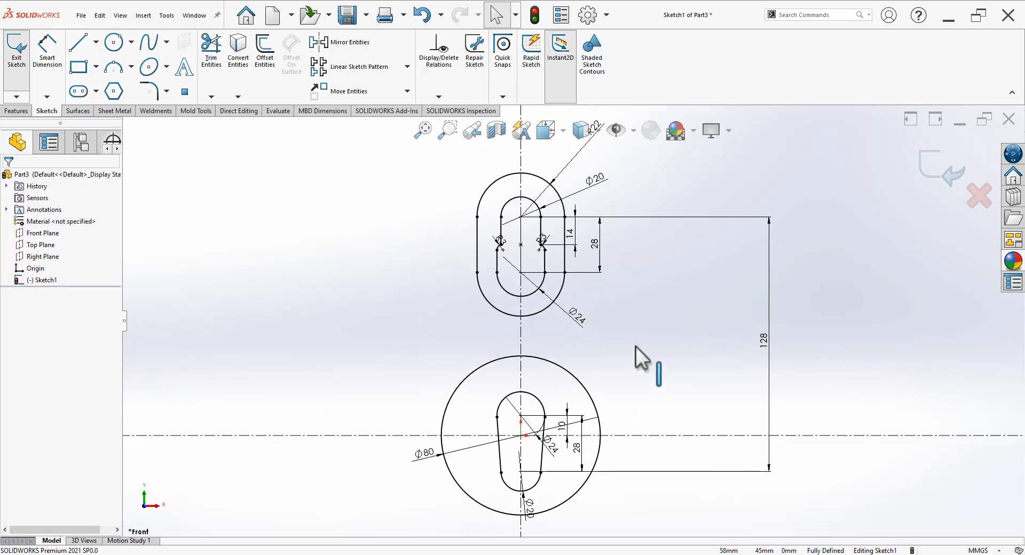
After consulting the PDF drawing, sketch a 64 mm diameter circle centred on the upper slot's lower arc centre and place its dimension outside the circle
scroll(636, 358, "down", 3)
key("alt+Tab")
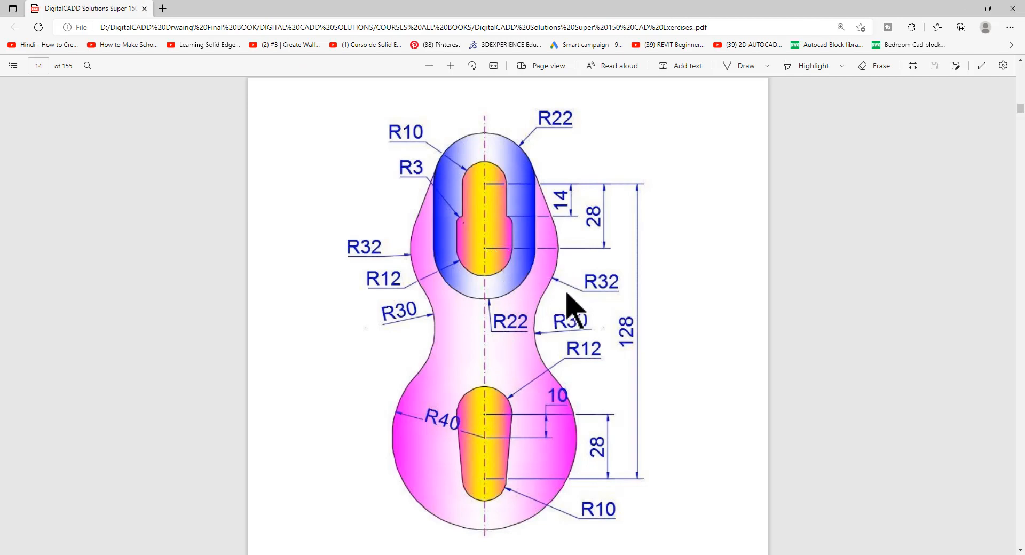
key("alt+Tab")
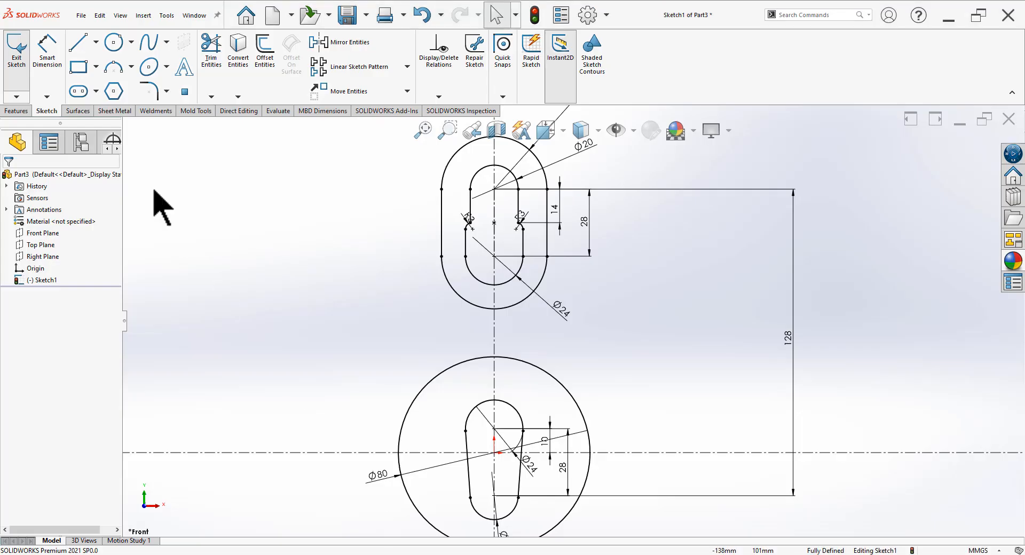
left_click(117, 45)
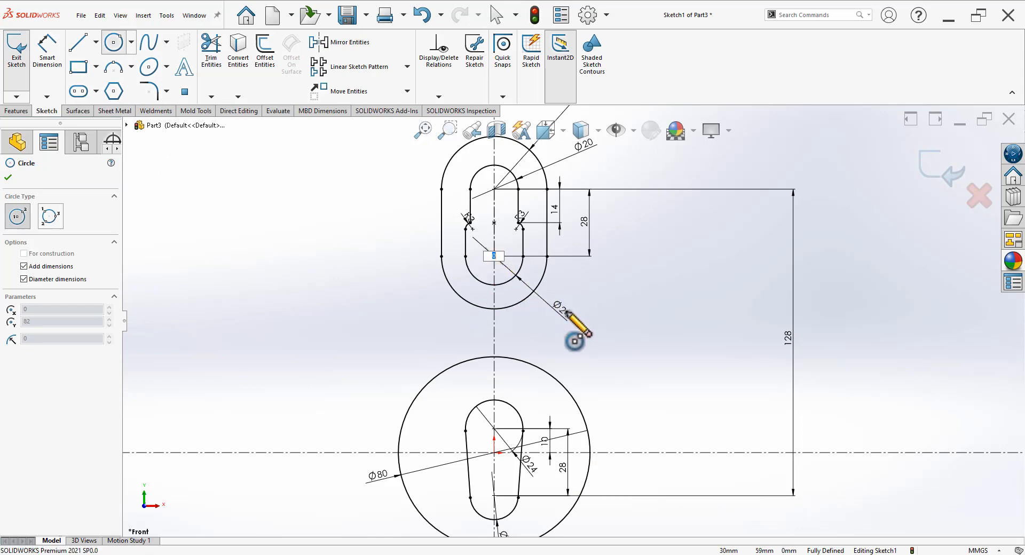
key("Return")
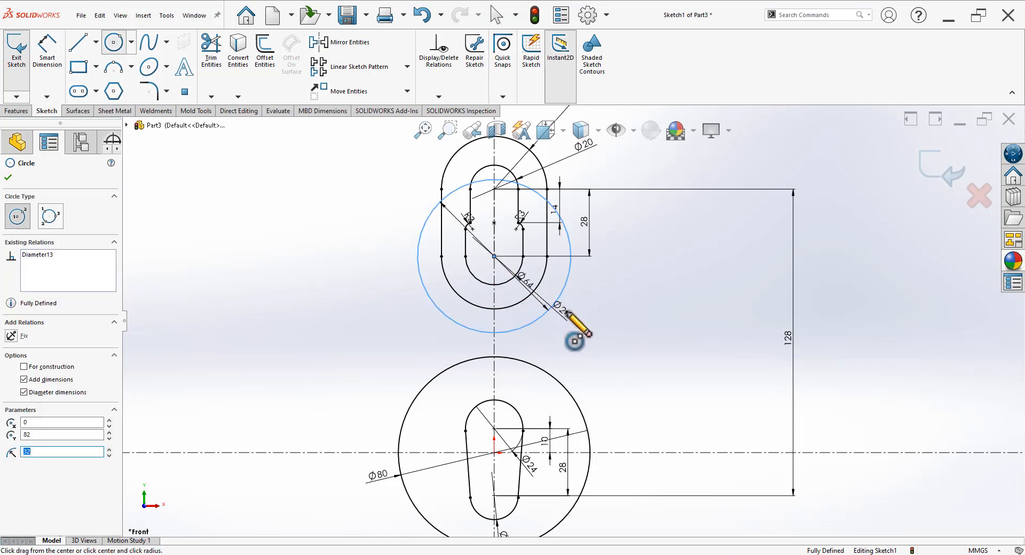
key("Escape")
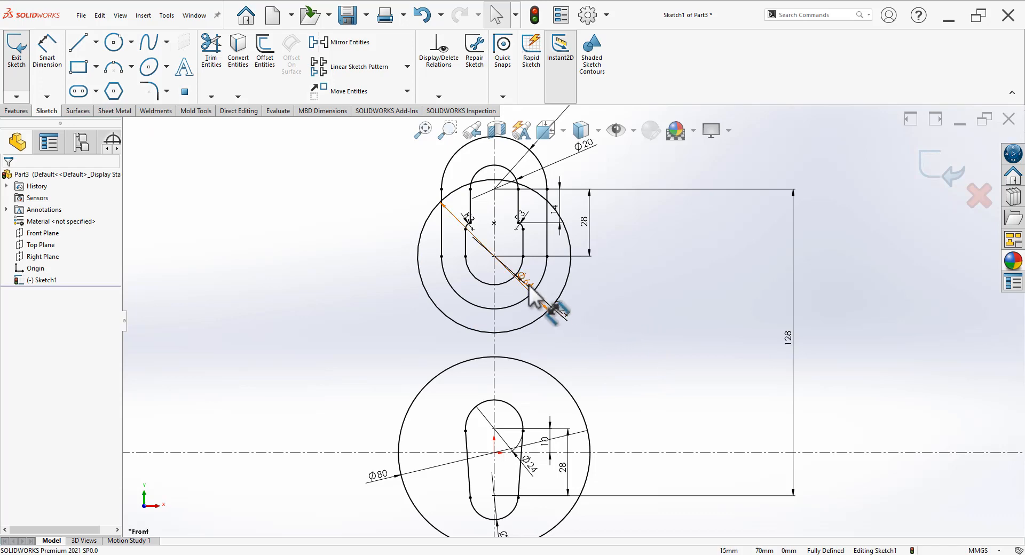
left_click_drag(529, 286, 654, 211)
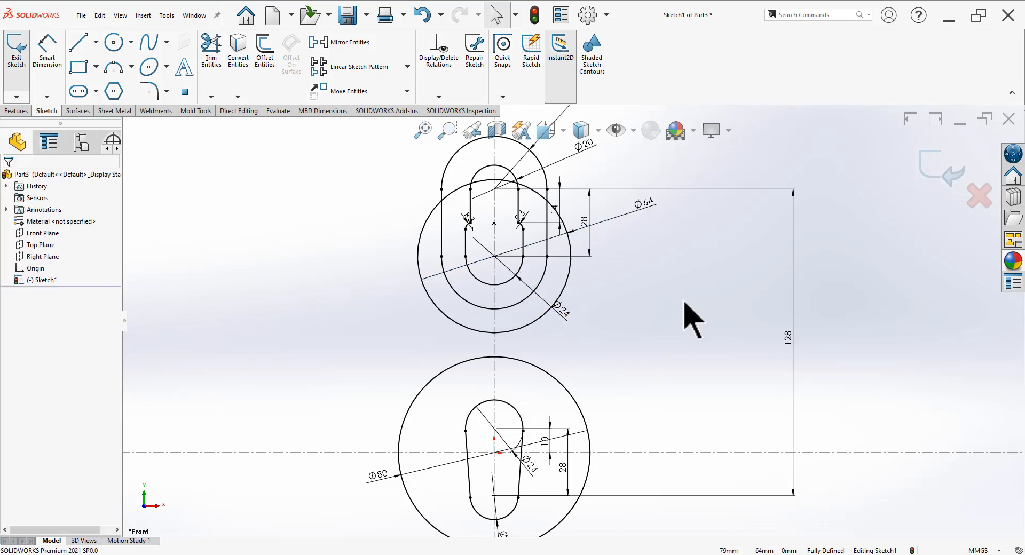
Check the PDF drawing and sketch a three-point arc of about 98 mm radius bridging the 64 mm and 80 mm circles on the right
scroll(686, 302, "down", 1)
left_click(299, 554)
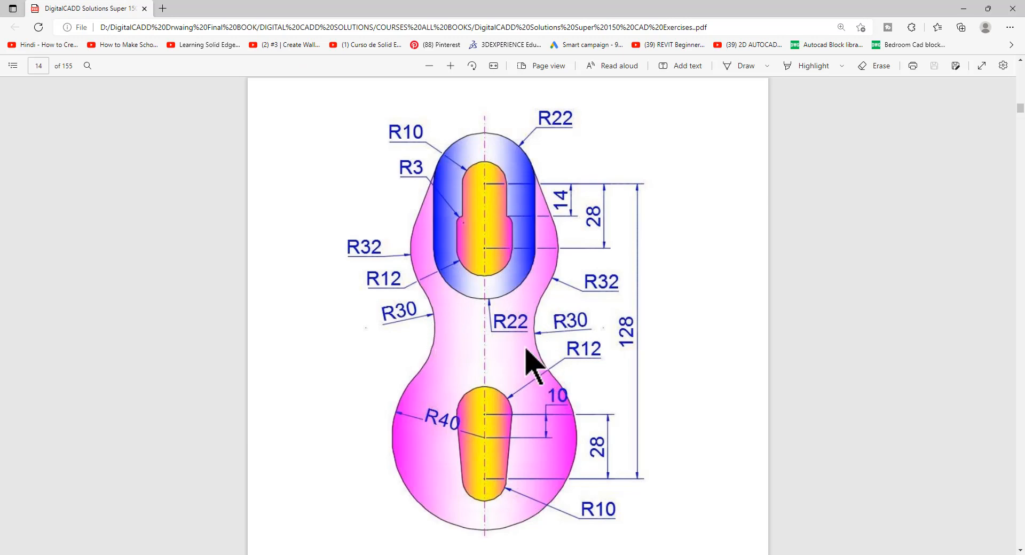
left_click(299, 554)
scroll(611, 325, "down", 1)
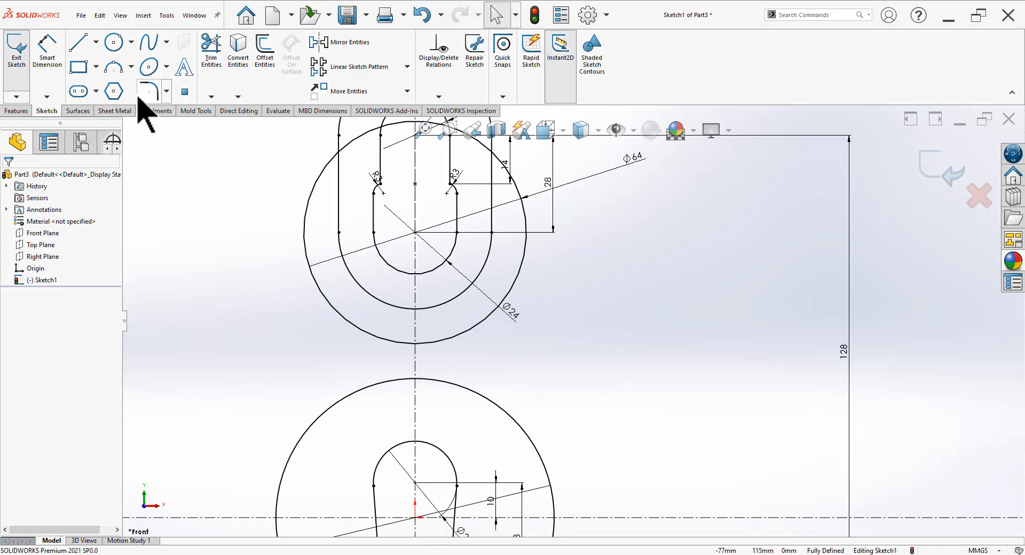
left_click(117, 67)
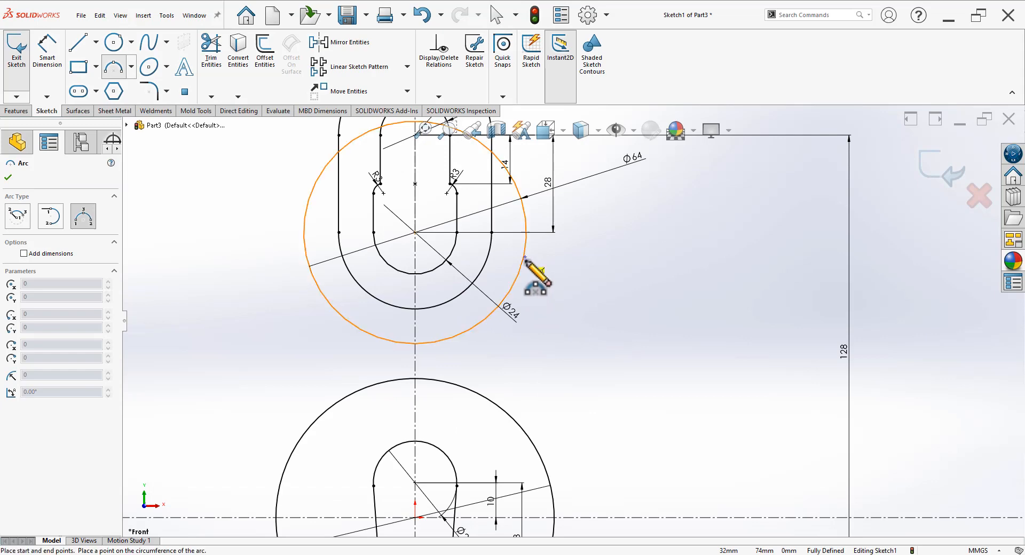
left_click(526, 261)
left_click(539, 450)
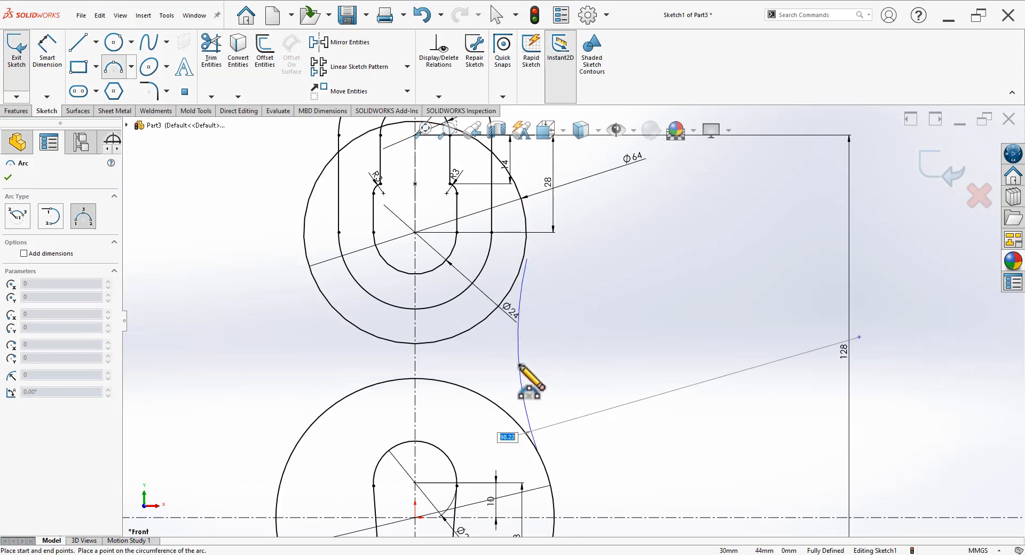
left_click(520, 380)
key("Escape")
Make the right bridging arc tangent to the 80 mm circle below and the 64 mm circle above
left_click(534, 441, "ctrl")
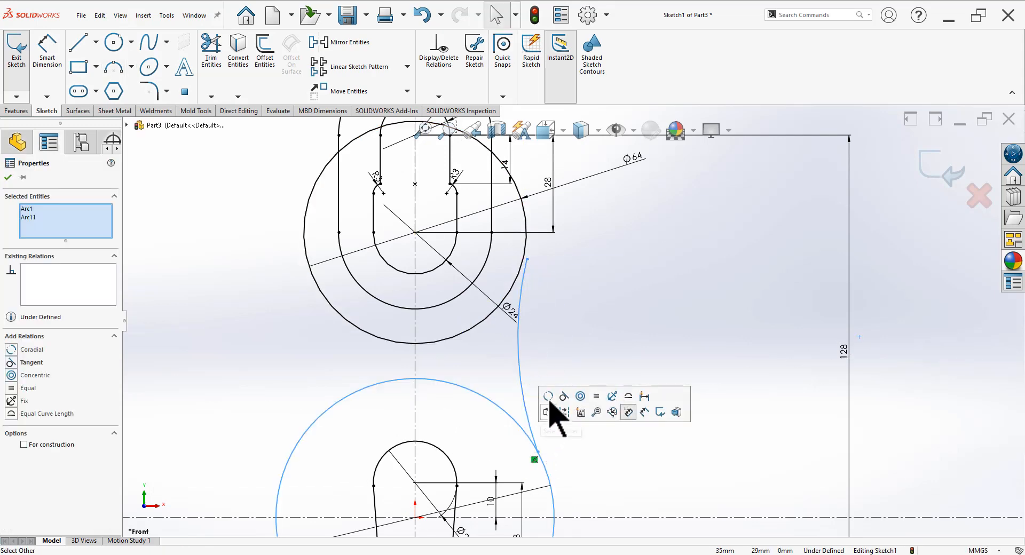
left_click(563, 398)
left_click(567, 302)
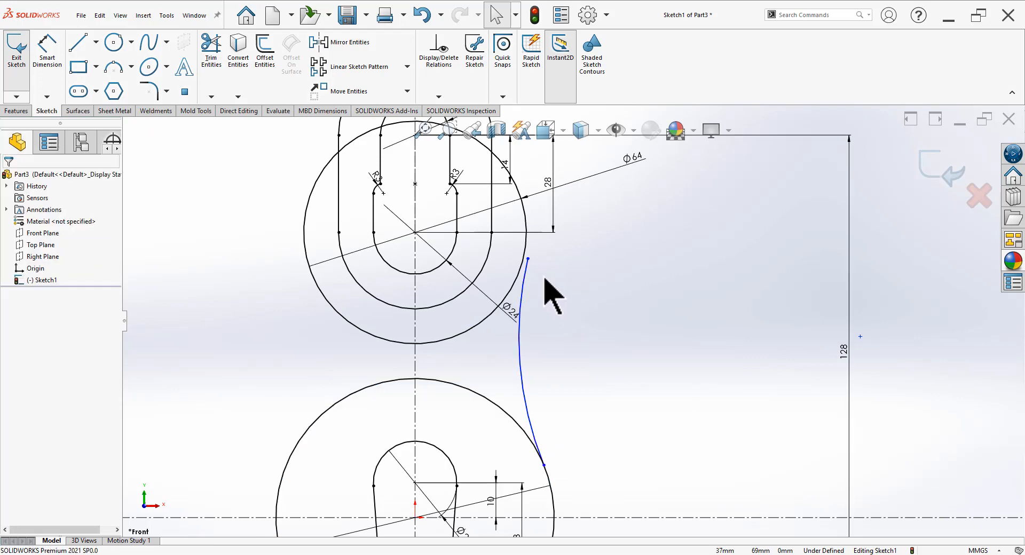
left_click(517, 277)
left_click(529, 257, "ctrl")
left_click(556, 236)
left_click(571, 326)
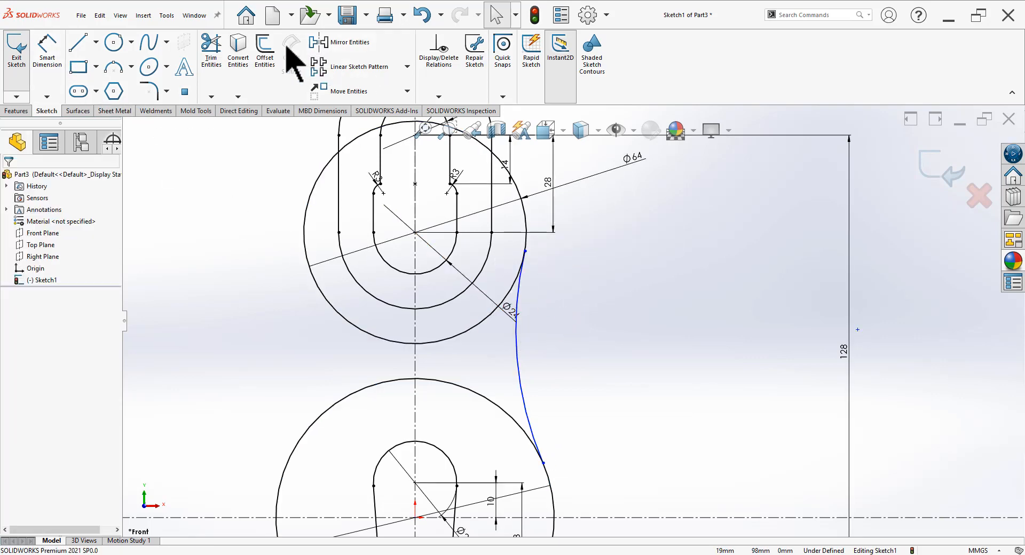
Mirror the right bridging arc about the vertical centreline
left_click(514, 355)
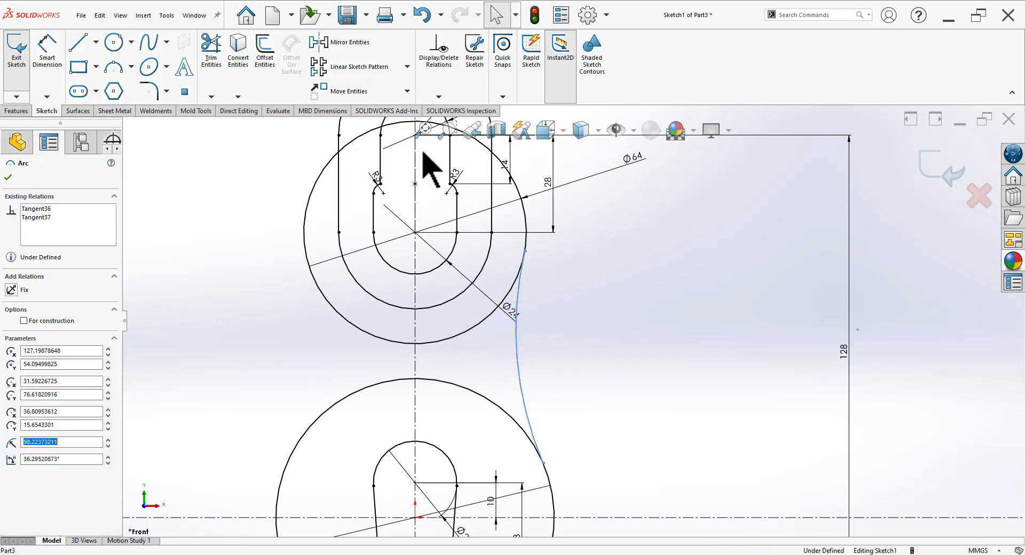
left_click(350, 43)
left_click(68, 310)
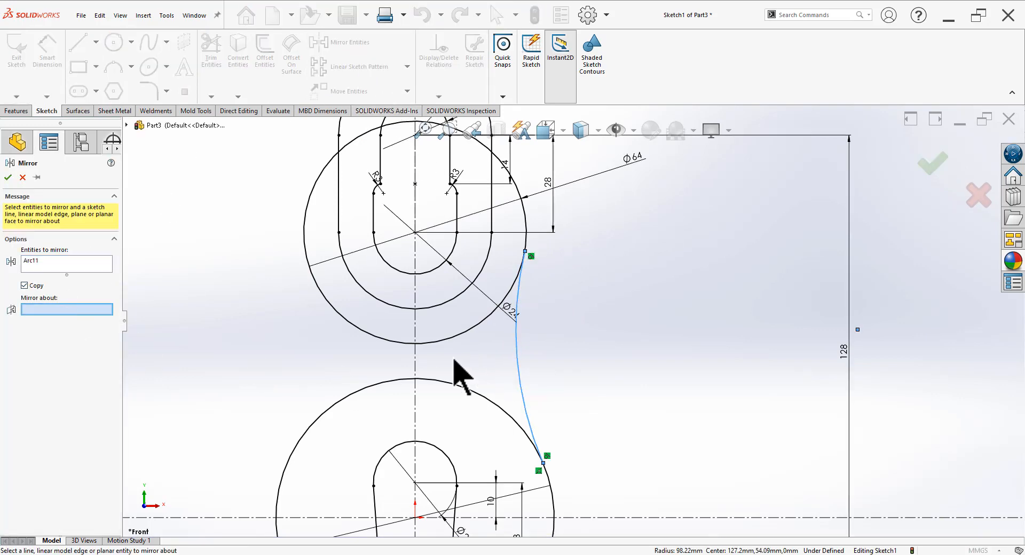
left_click(416, 362)
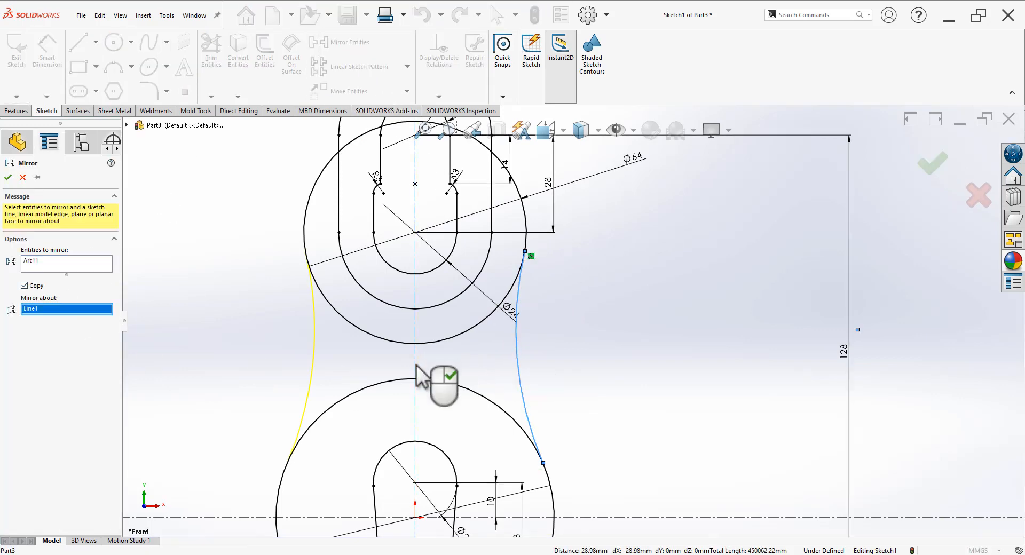
left_click(9, 177)
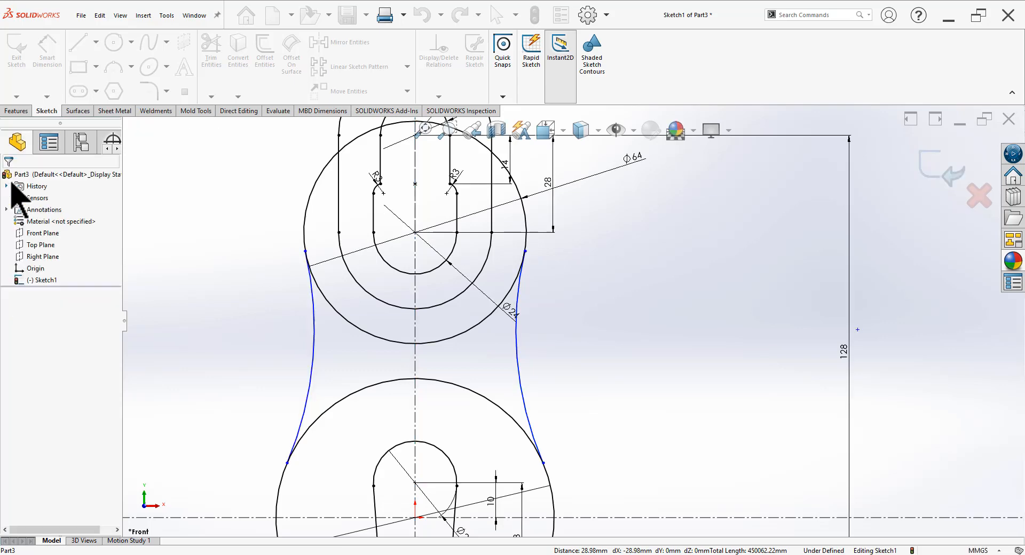
Dimension the right bridging arc with a radius of 30 mm
left_click(523, 377)
left_click(498, 383)
type("3")
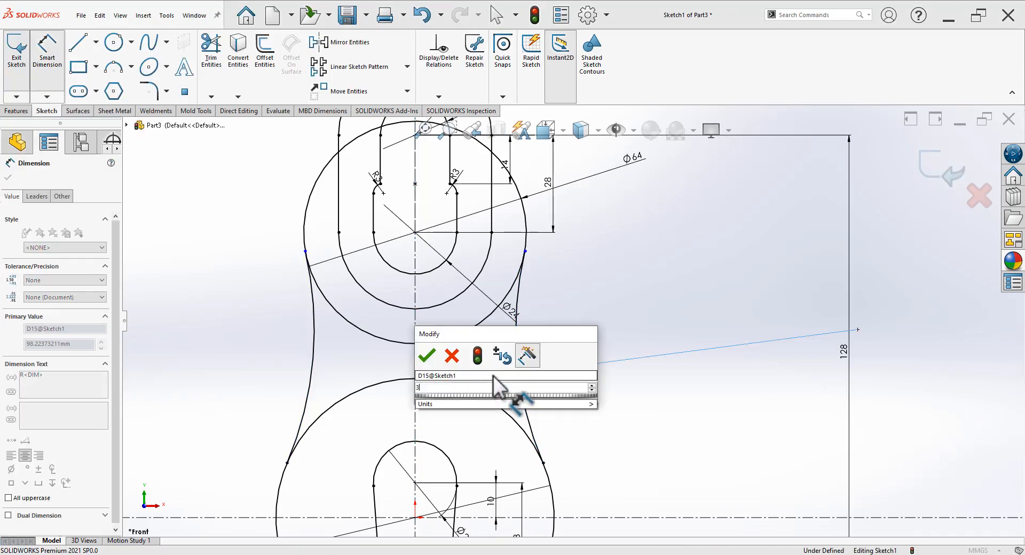
type("0")
key("Return")
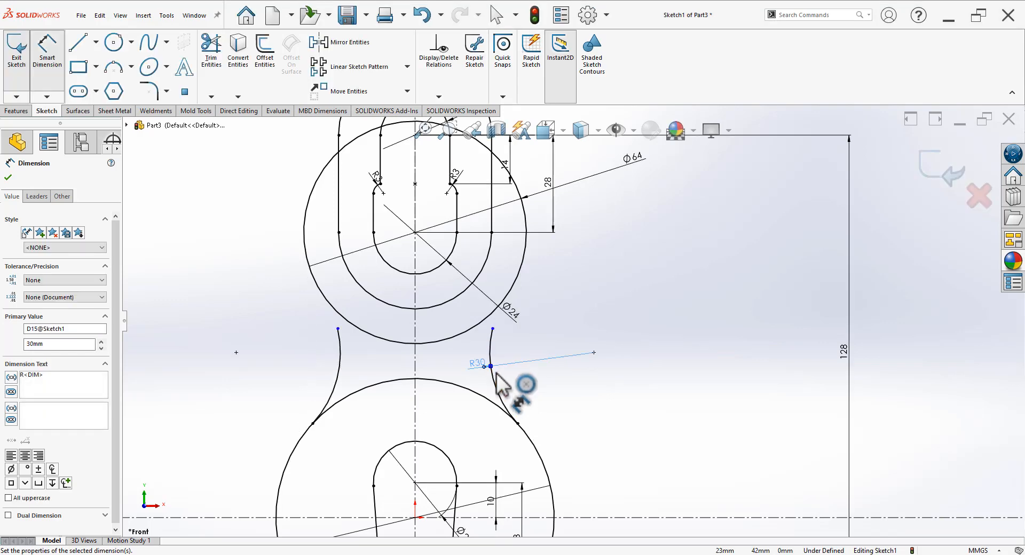
key("Escape")
Make the upper end point of the right R30 arc coincident with the 64 mm circle
scroll(502, 353, "down", 2)
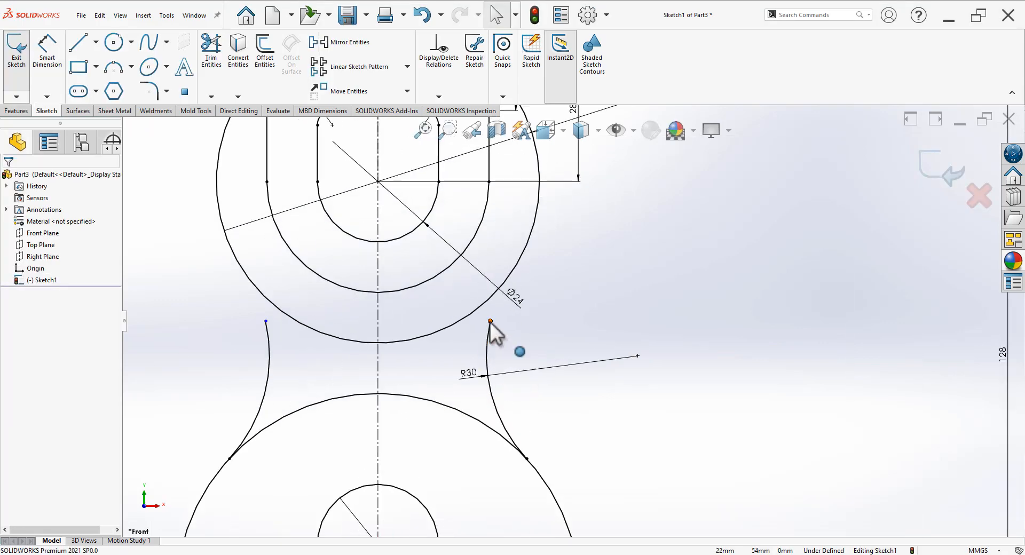
left_click(490, 322)
left_click(534, 226, "ctrl")
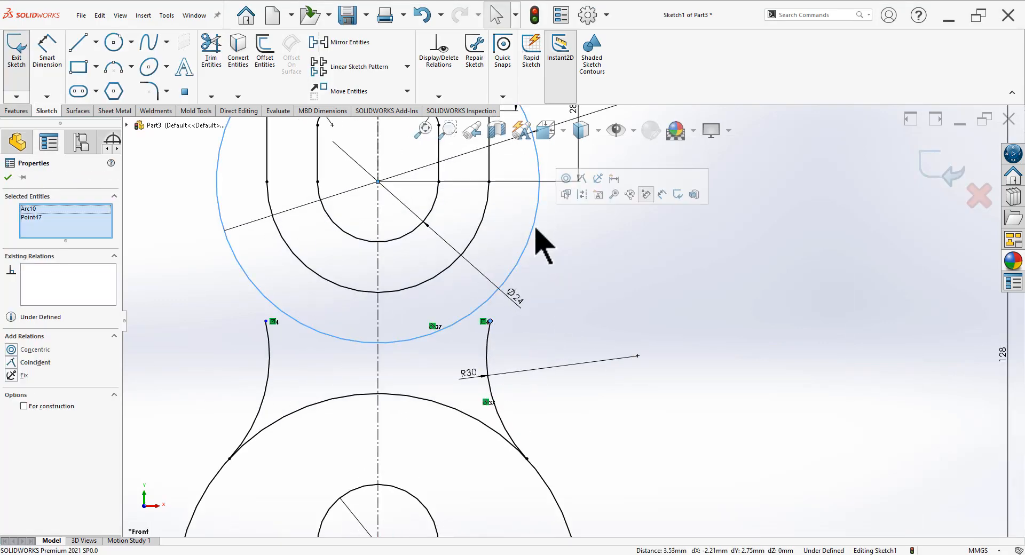
left_click(583, 178)
key("Escape")
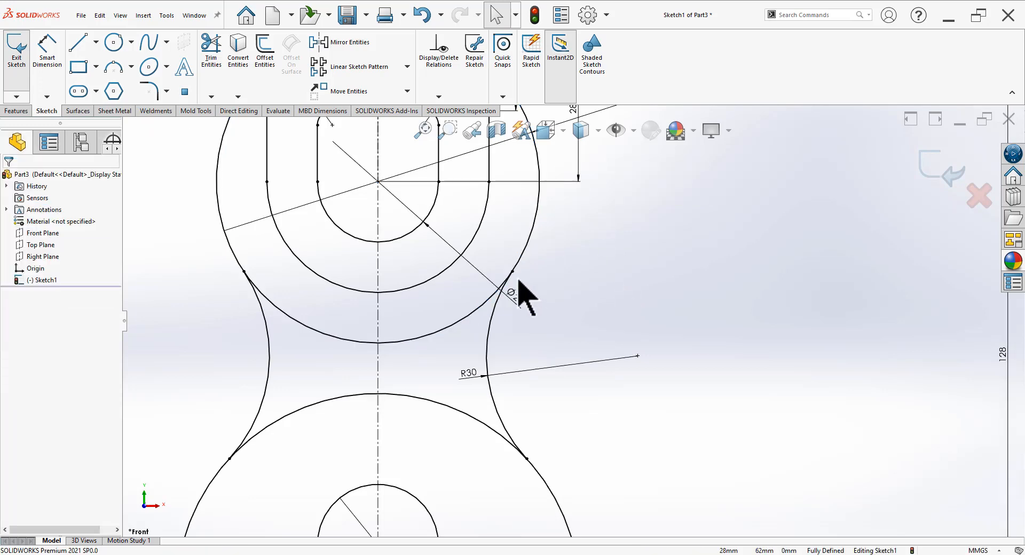
Draw a line on the right side from the upper R22 arc to the 64 mm circle, tangent to both, following the PDF drawing
scroll(384, 379, "up", 3)
scroll(383, 361, "up", 3)
scroll(623, 217, "down", 5)
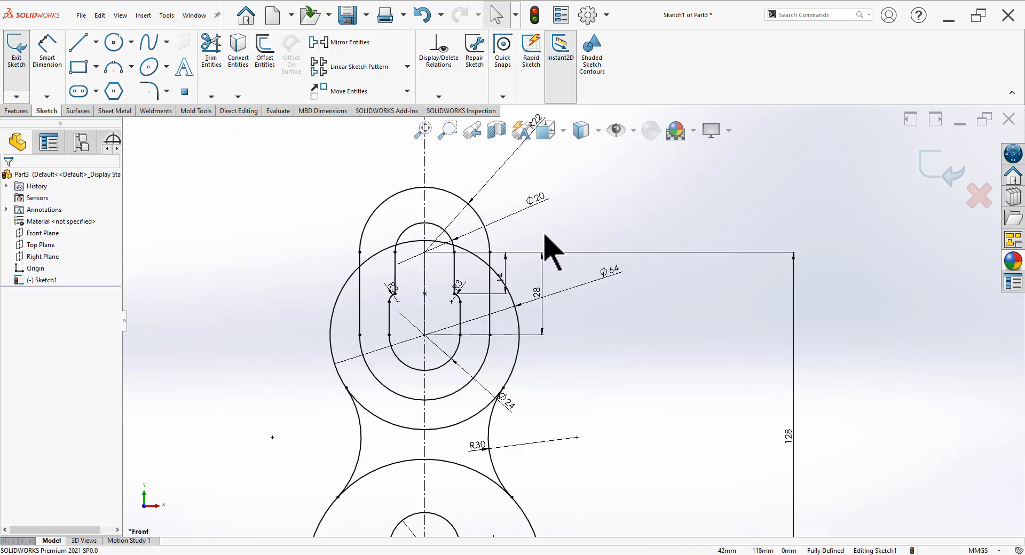
left_click(80, 44)
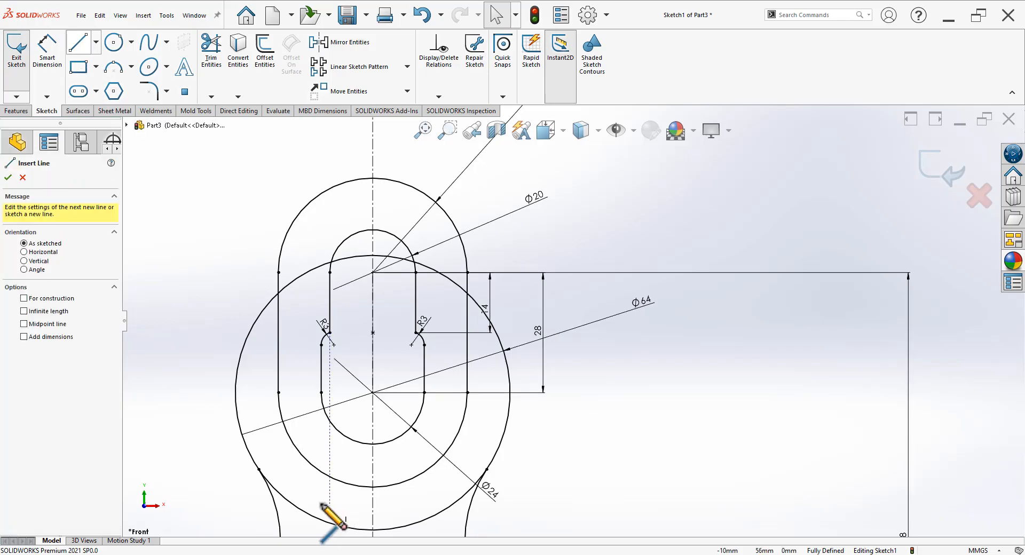
key("alt+Tab")
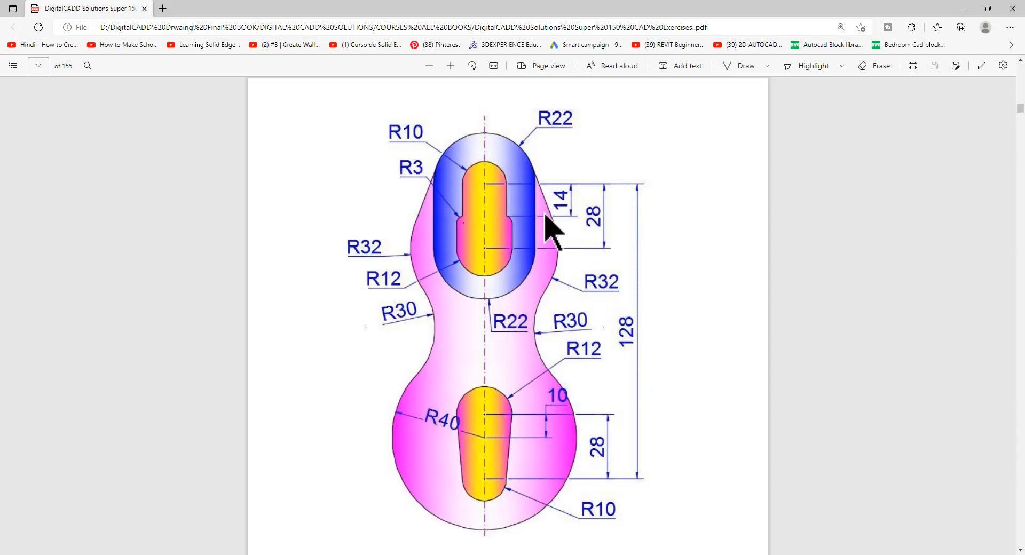
key("alt+Tab")
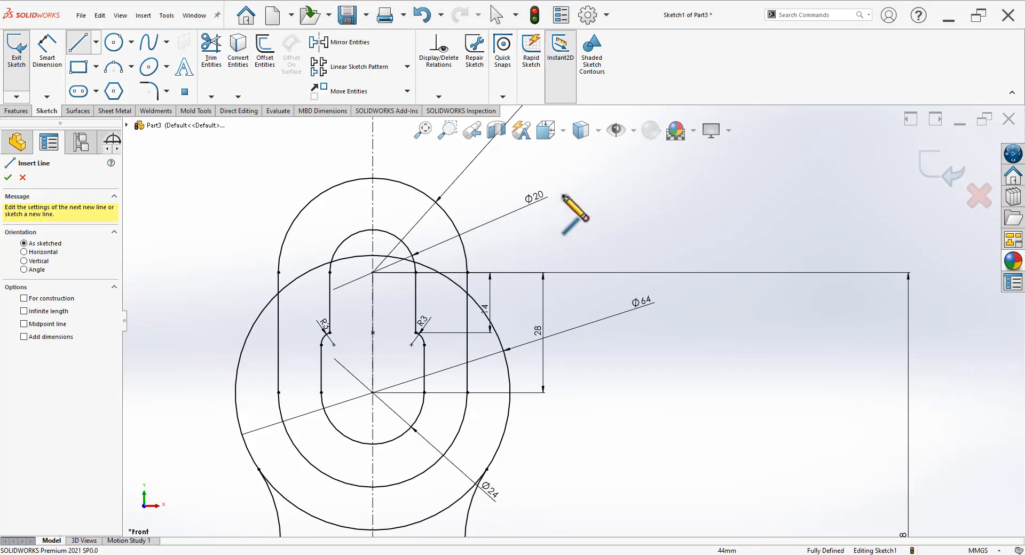
scroll(568, 217, "down", 4)
left_click(457, 262)
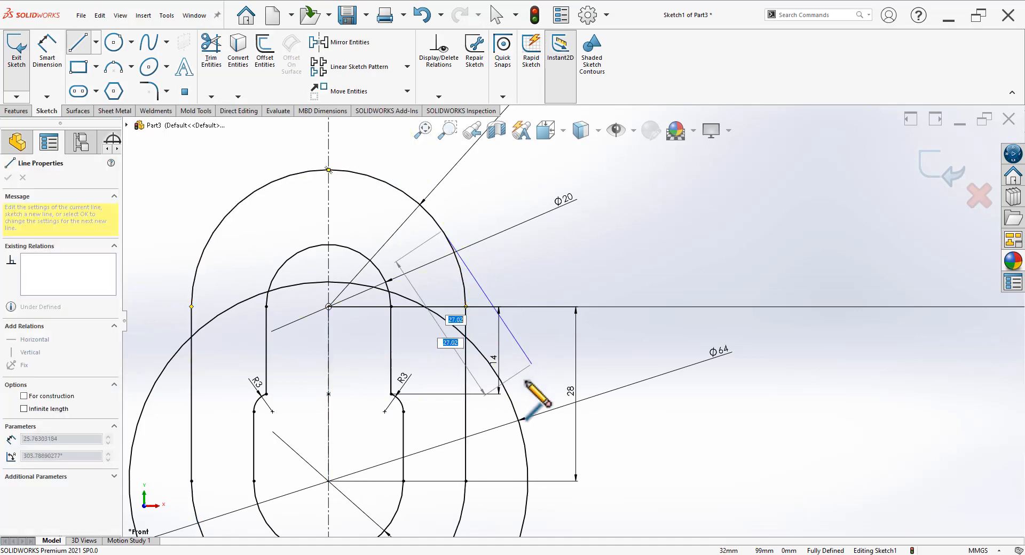
key("Escape")
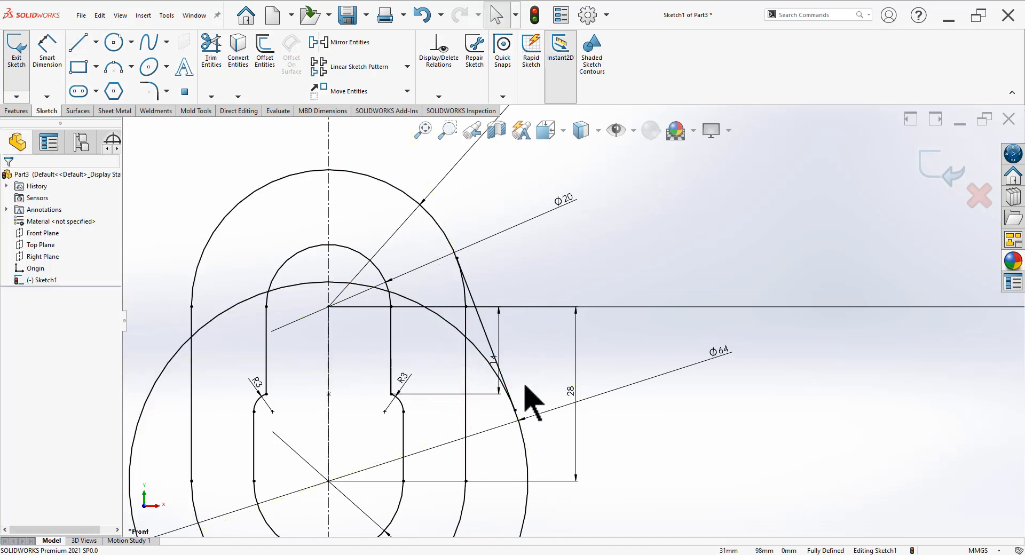
Mirror the right tangent line about the vertical centreline
scroll(526, 395, "up", 4)
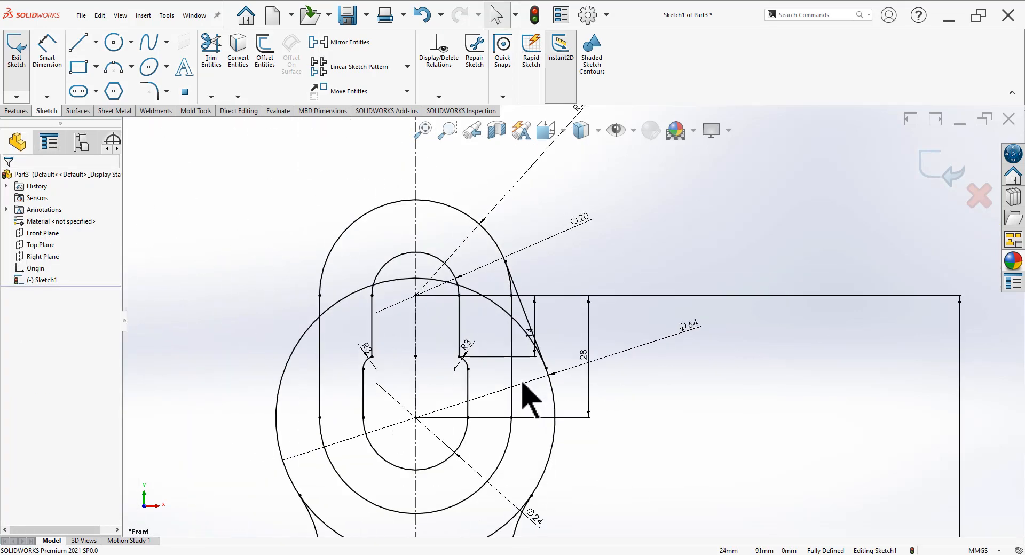
left_click(368, 47)
left_click(530, 326)
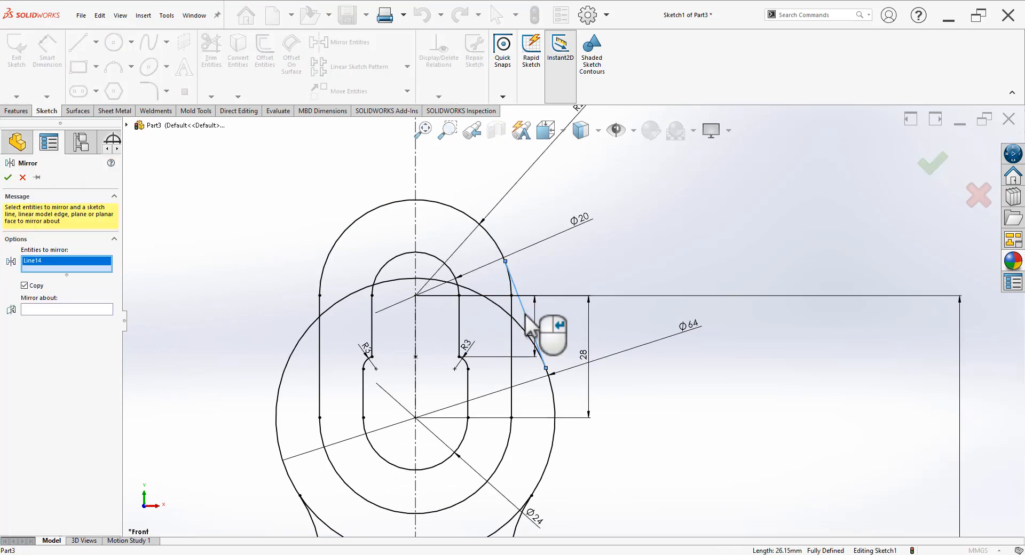
left_click(110, 311)
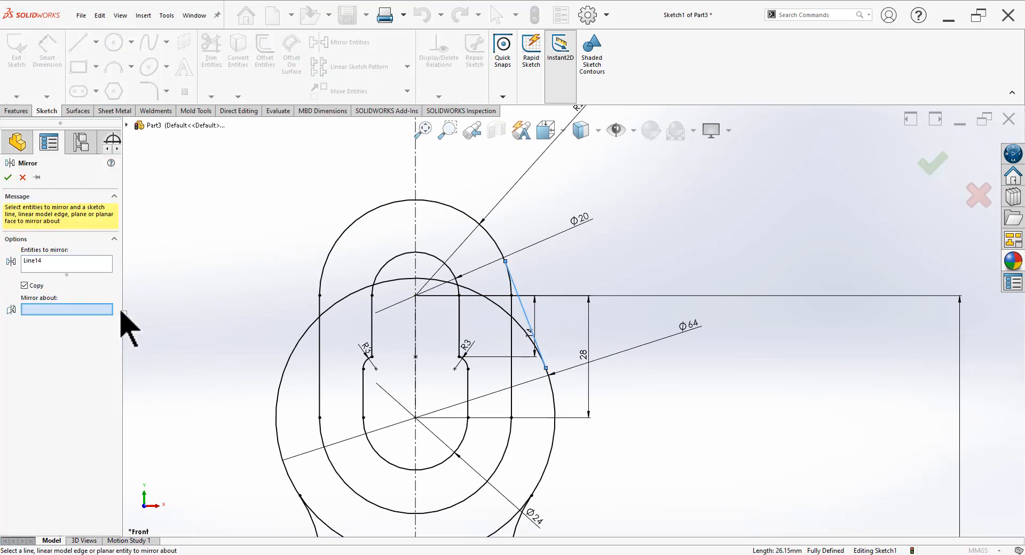
left_click(416, 160)
left_click(9, 180)
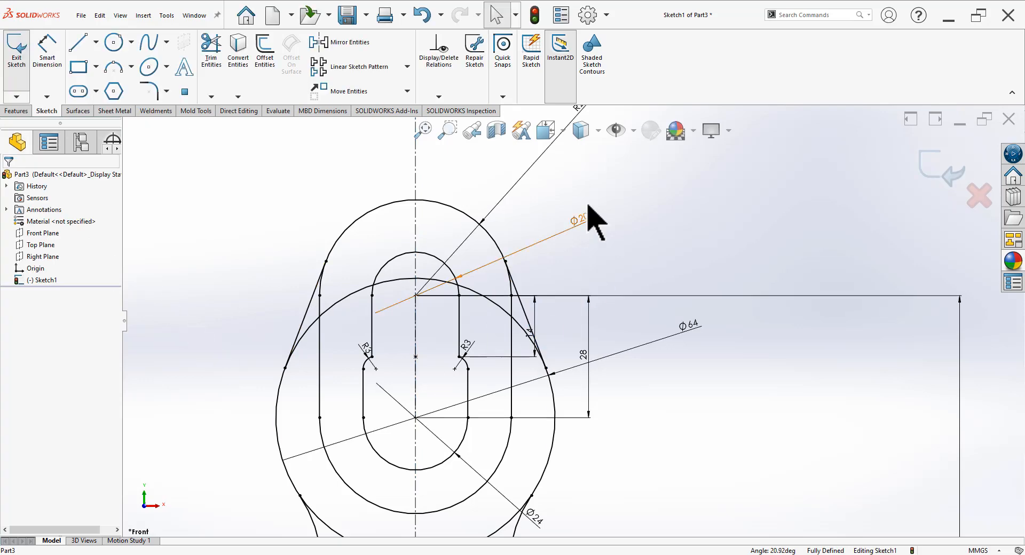
Hide the sketch dimensions
left_click(634, 133)
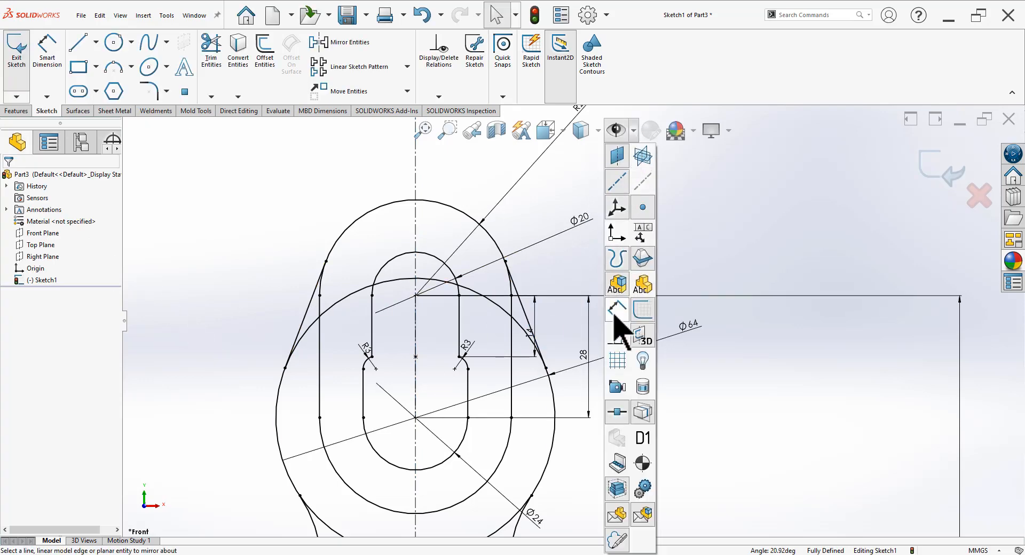
left_click(617, 309)
scroll(513, 342, "up", 5)
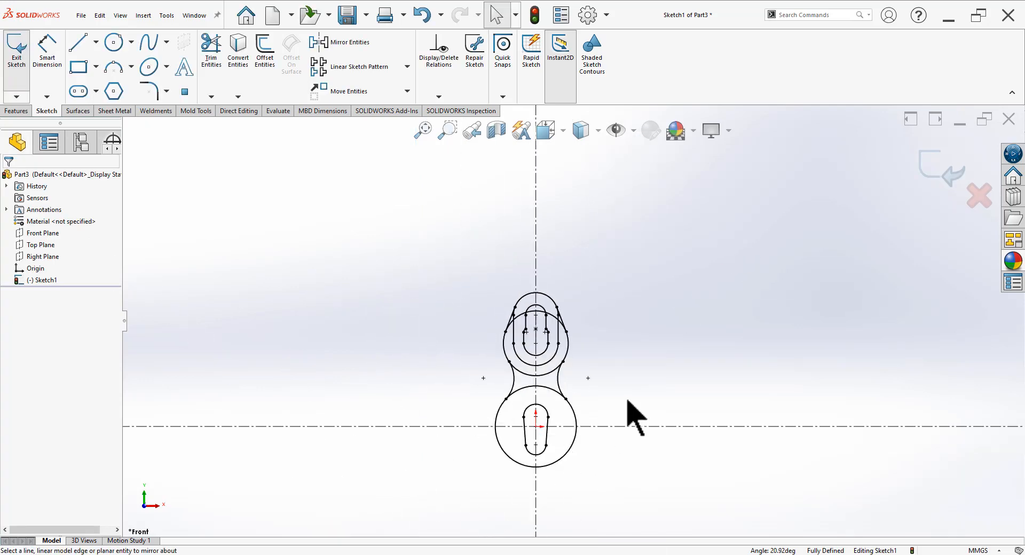
Trim away the parts of the 64 mm and 80 mm circles that lie inside the outer outline
scroll(629, 404, "down", 3)
left_click(214, 60)
scroll(513, 389, "down", 2)
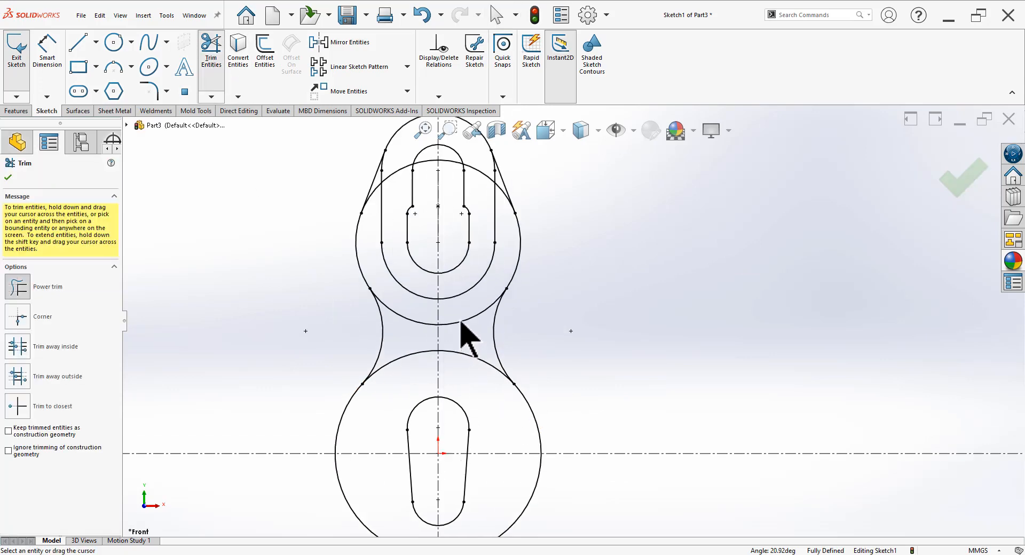
left_click_drag(460, 323, 458, 362)
mouse_move(427, 323)
left_mouse_down()
mouse_move(417, 369)
mouse_move(426, 348)
left_mouse_up()
scroll(540, 213, "up", 3)
scroll(474, 337, "down", 6)
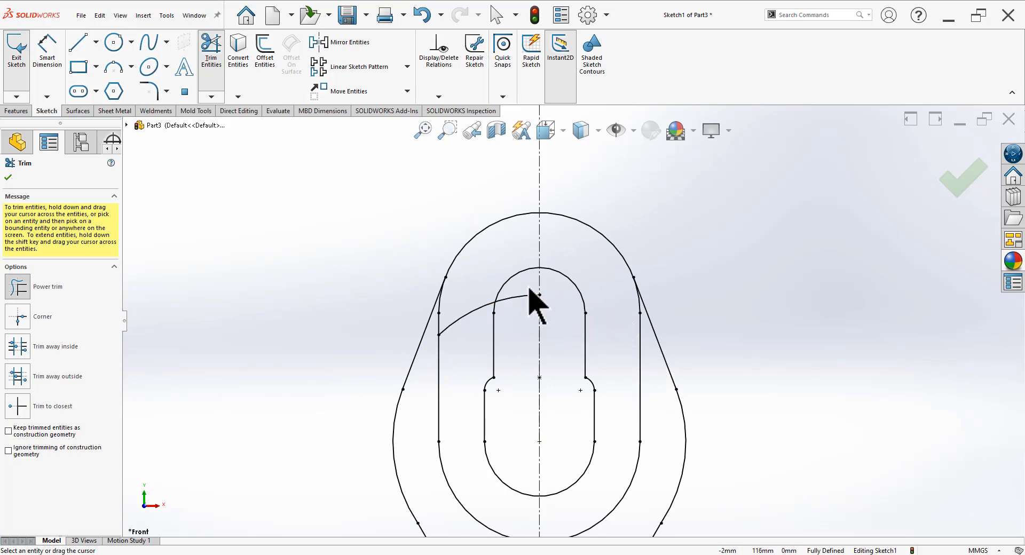
scroll(472, 332, "up", 5)
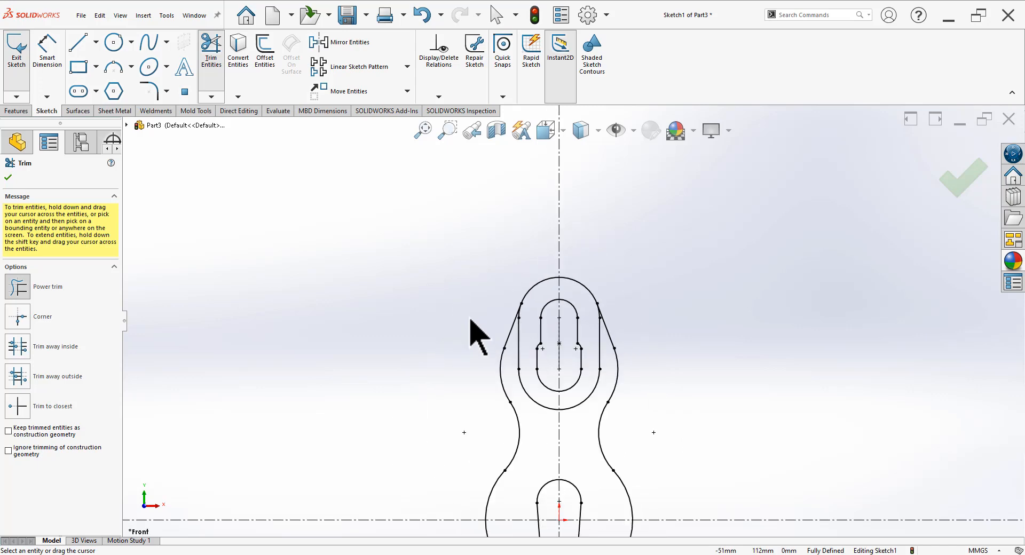
scroll(625, 390, "down", 4)
key("Escape")
Compare the trimmed sketch outline and both slots with the exercise drawing in the PDF
scroll(615, 353, "down", 2)
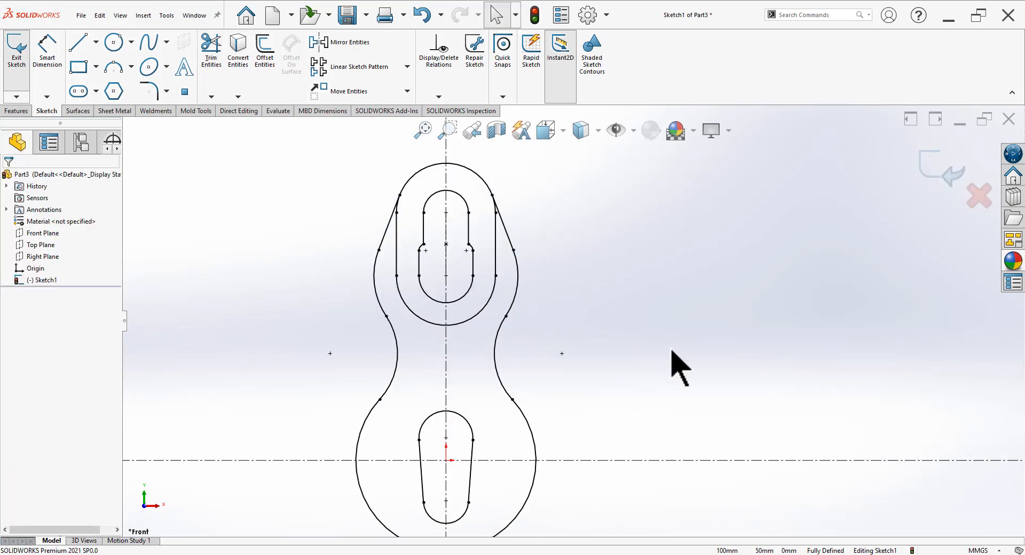
scroll(502, 316, "up", 2)
scroll(464, 299, "down", 4)
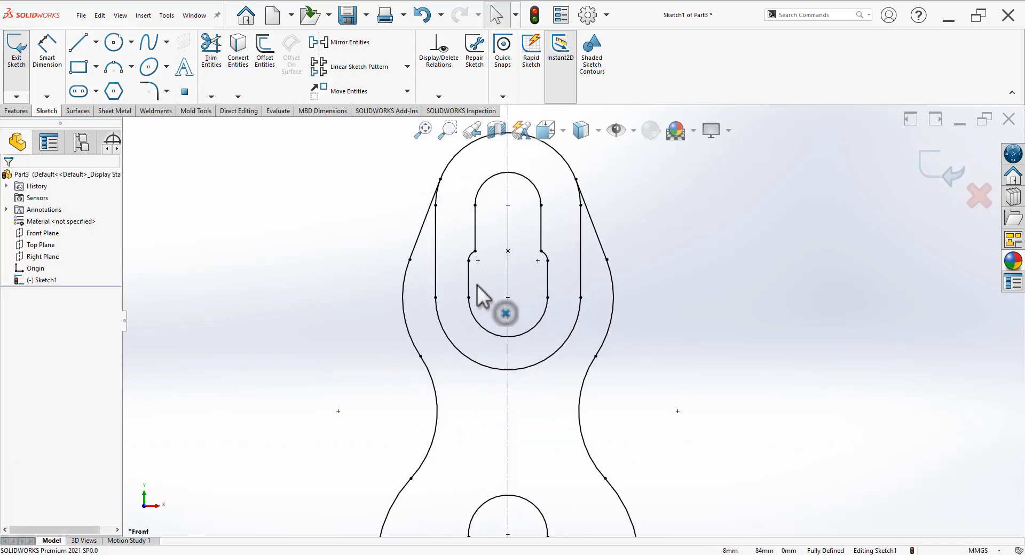
scroll(454, 301, "up", 4)
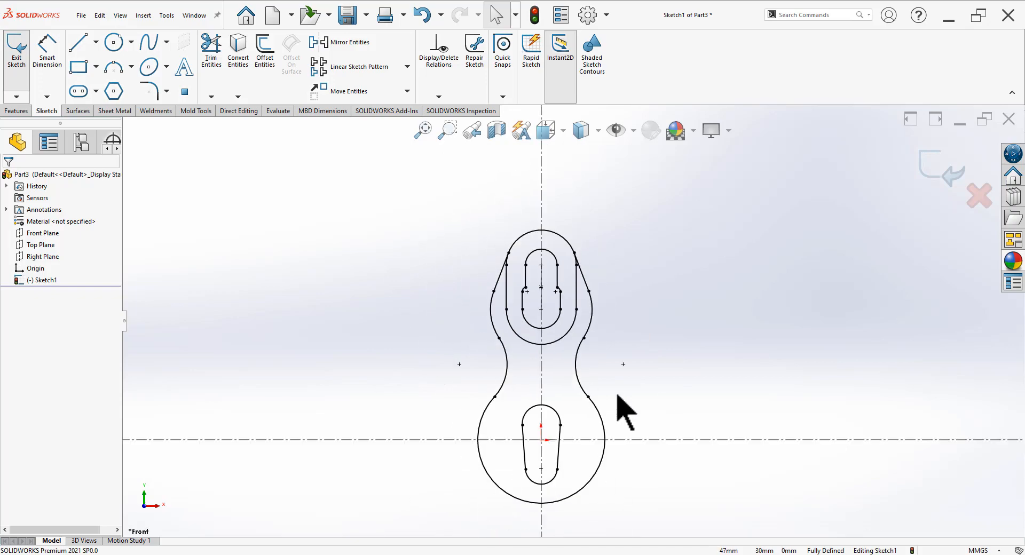
scroll(617, 396, "down", 2)
key("alt+Tab")
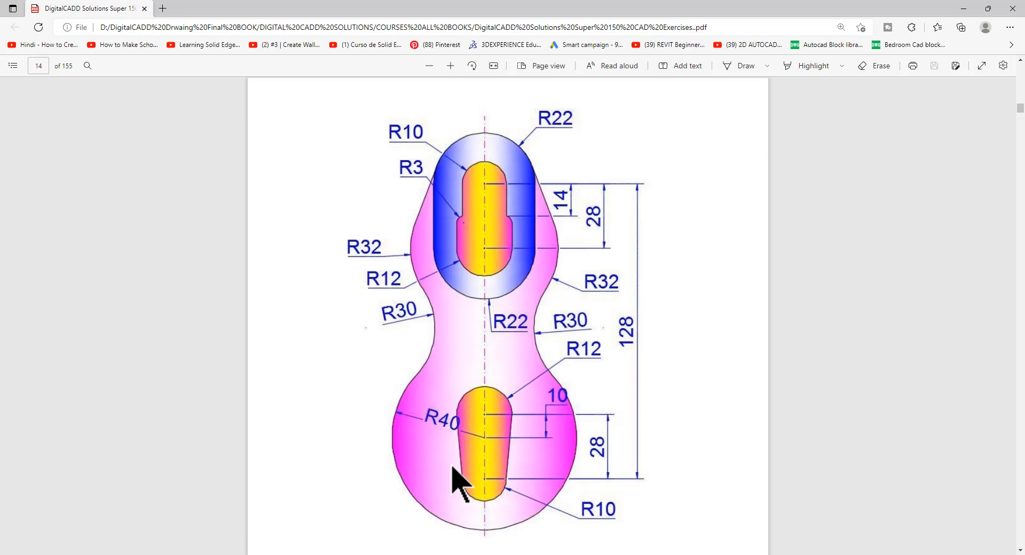
key("alt+Tab")
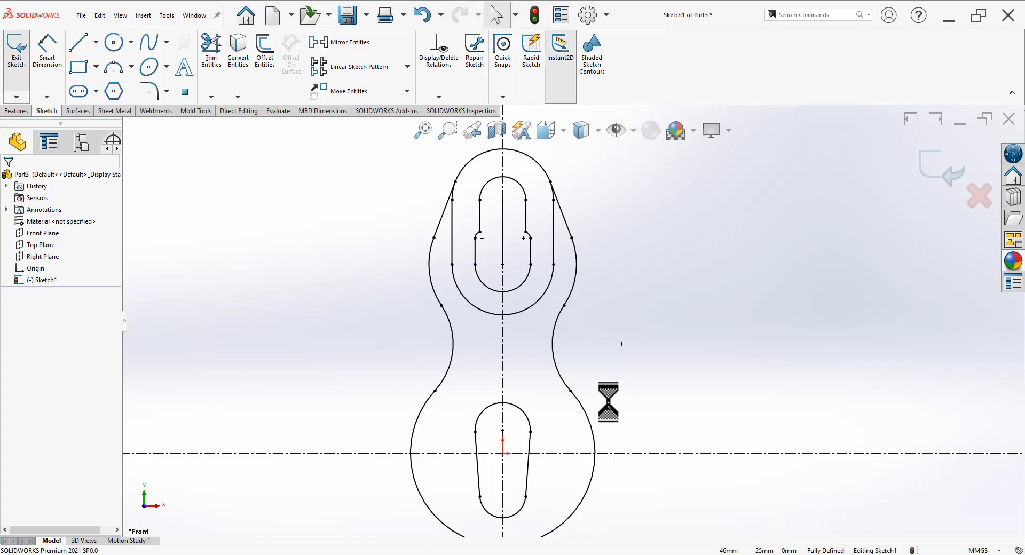
scroll(620, 336, "down", 2)
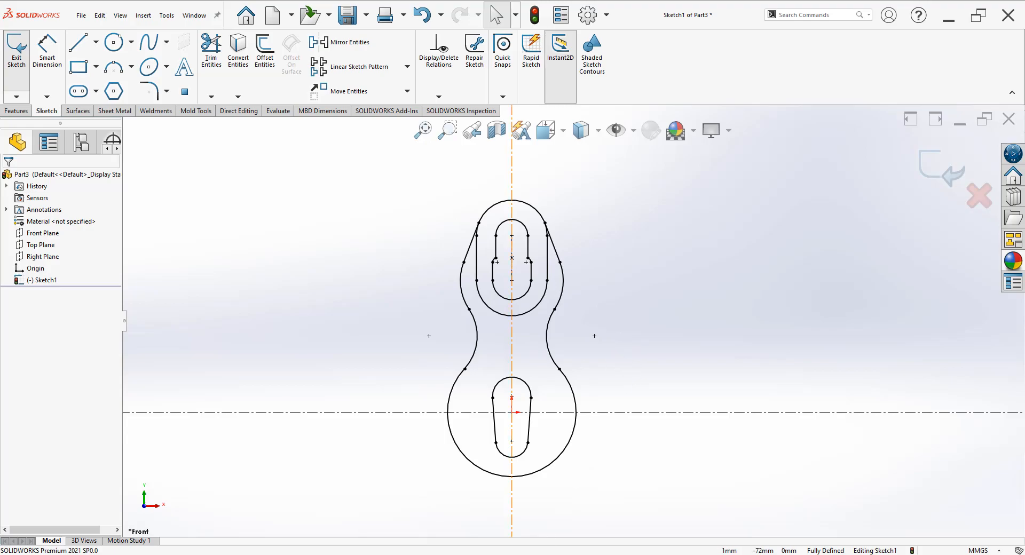
key("alt+Tab")
key("alt+Tab")
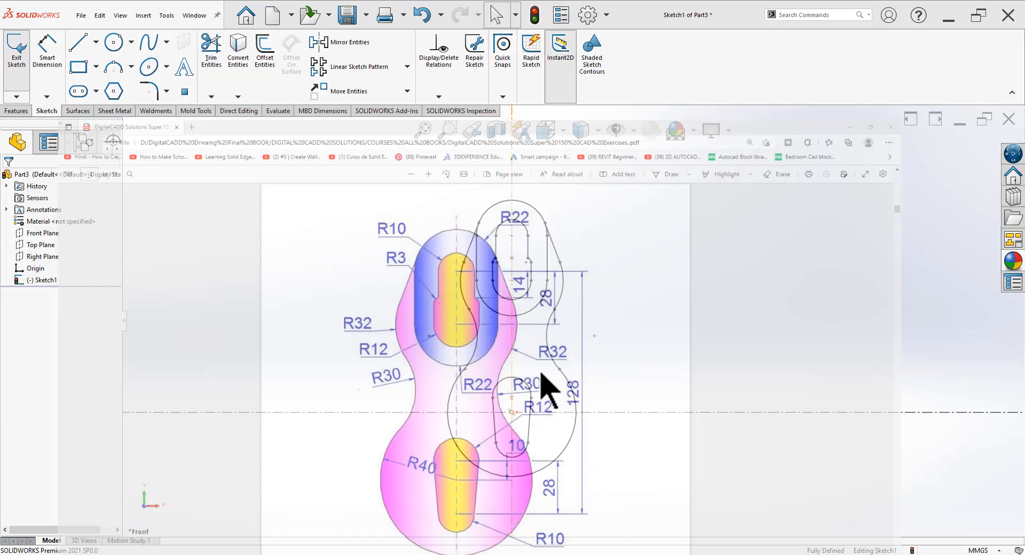
Close and reopen the profile sketch, turn its dimension display back on and review the dimensions
left_click(939, 179)
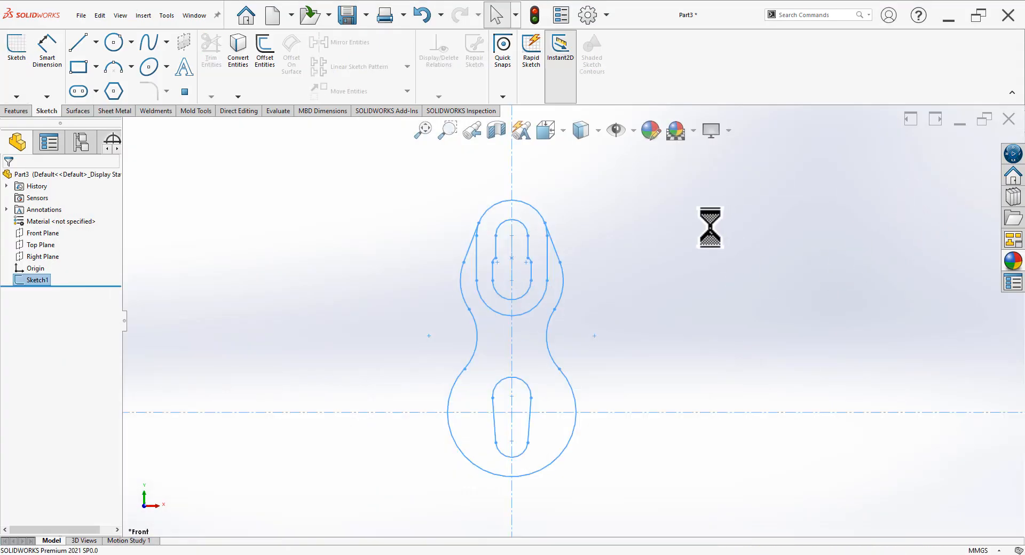
left_click(557, 250)
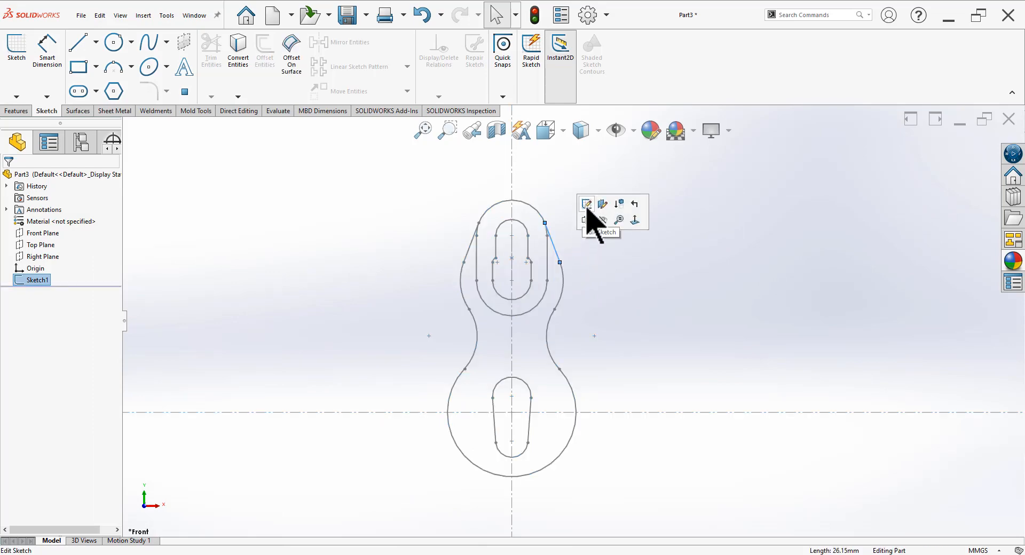
left_click(590, 209)
left_click(634, 133)
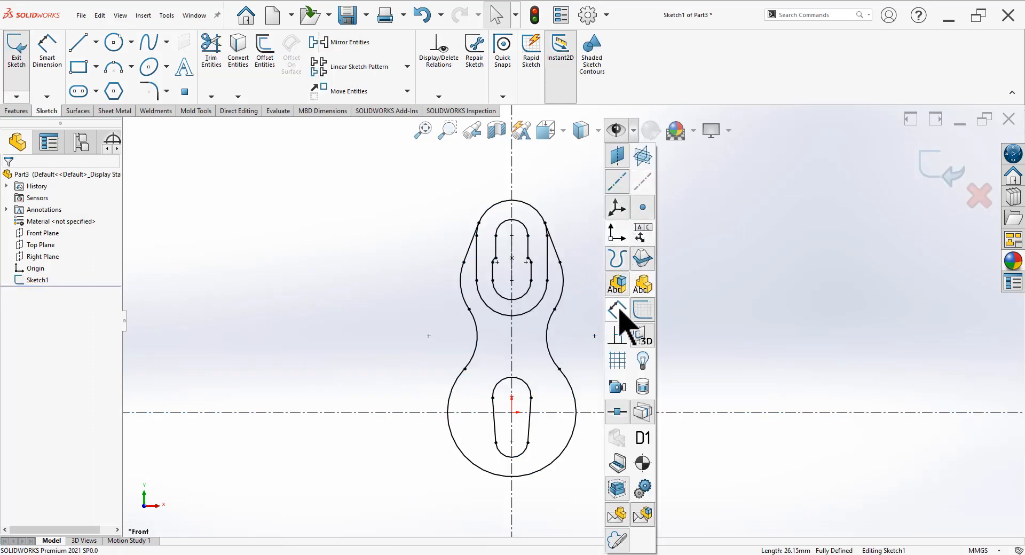
left_click(742, 298)
scroll(588, 340, "up", 2)
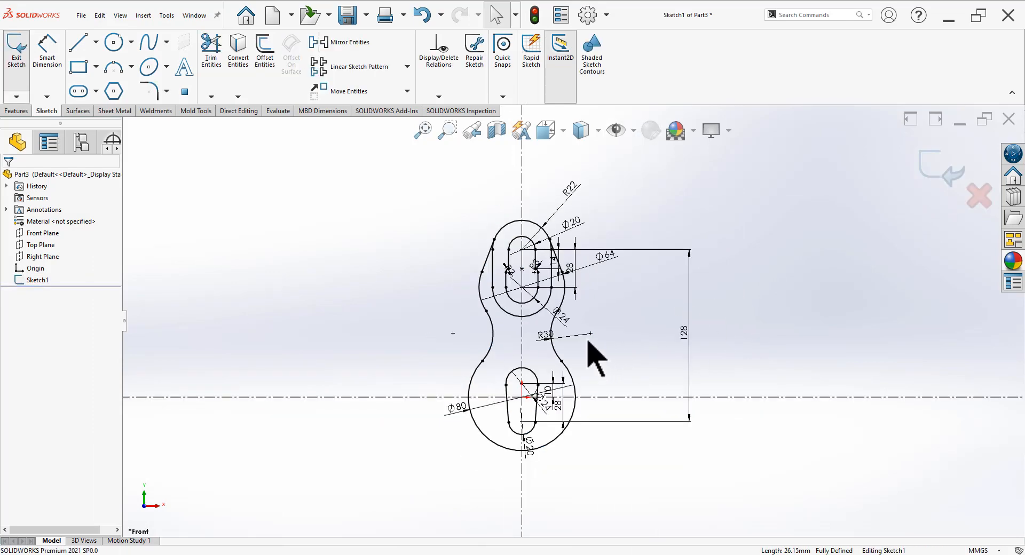
scroll(598, 323, "down", 3)
scroll(534, 351, "up", 1)
scroll(534, 350, "up", 5)
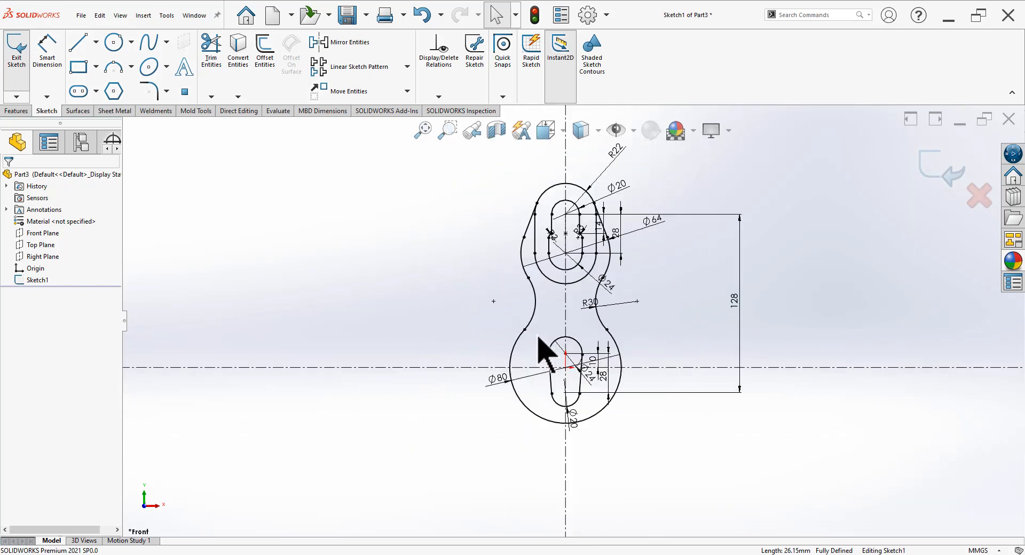
scroll(536, 347, "down", 6)
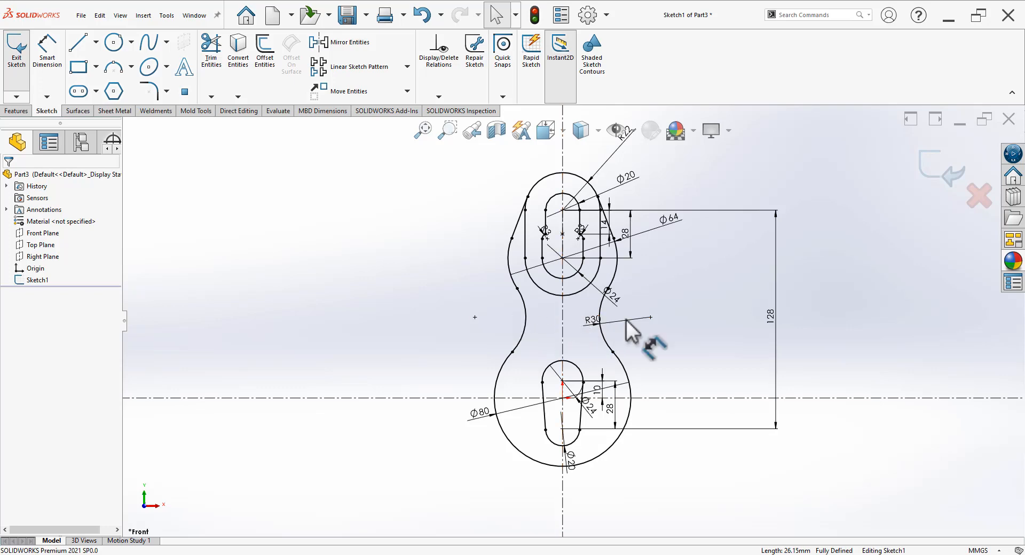
scroll(694, 289, "down", 1)
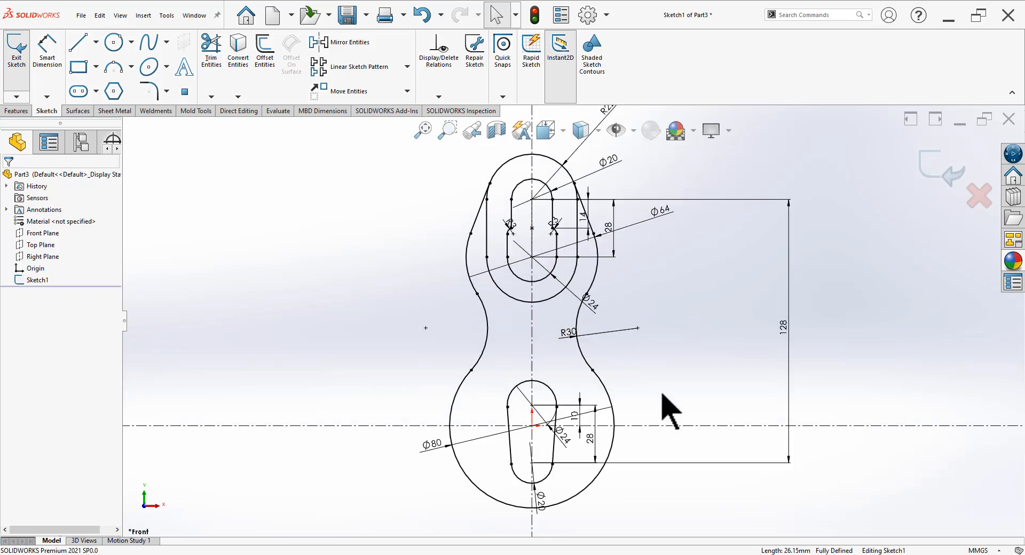
Exit the completed sketch and set the view to isometric
left_click(931, 174)
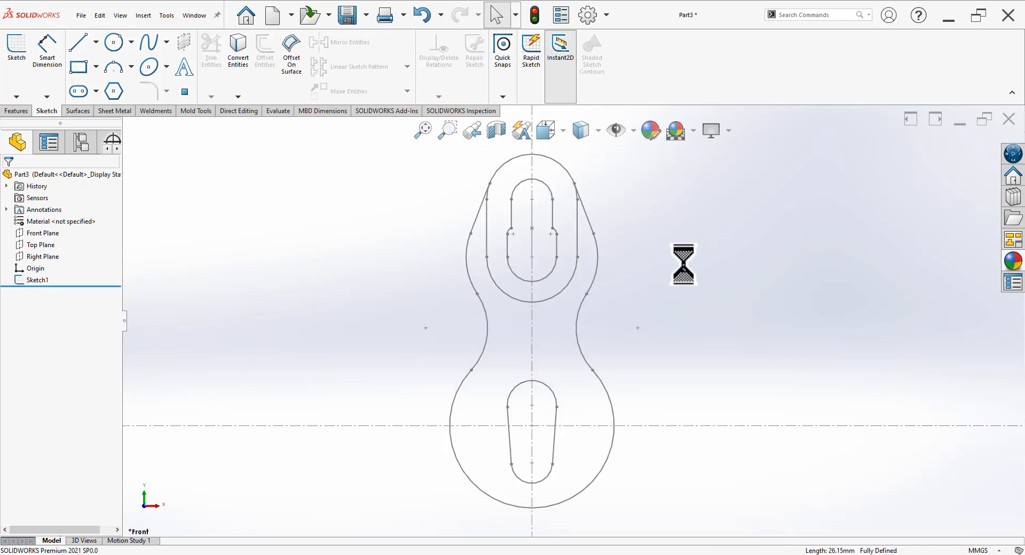
key("space")
left_click(826, 243)
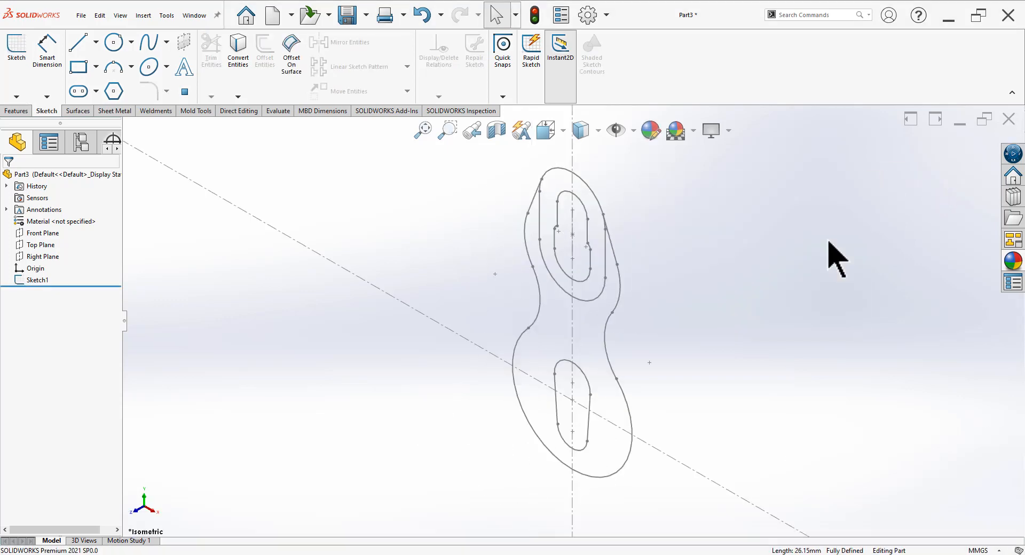
Extrude the upper slotted ring region of the profile sketch 20 mm symmetrically about the mid plane
left_click(36, 280)
left_click(16, 111)
left_click(19, 51)
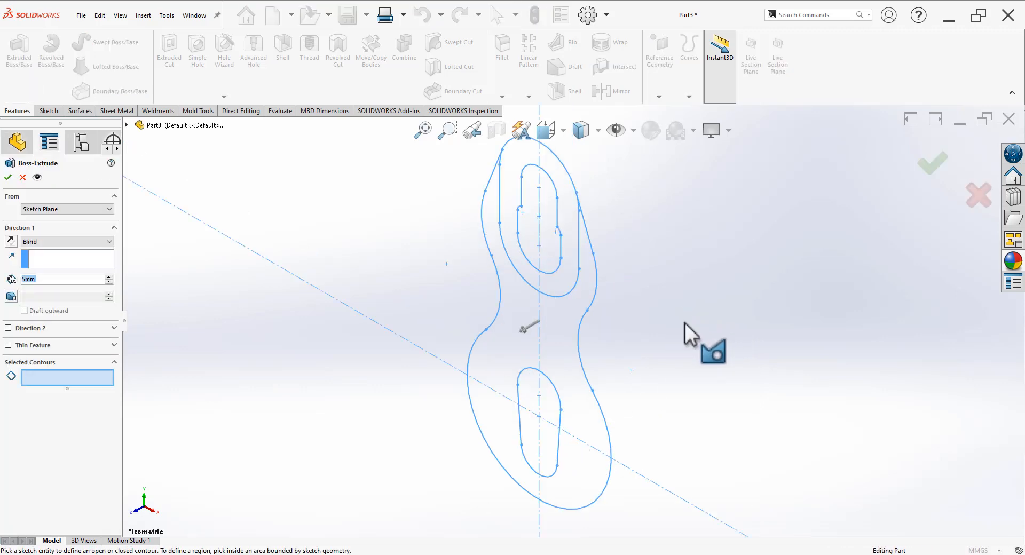
left_click(566, 288)
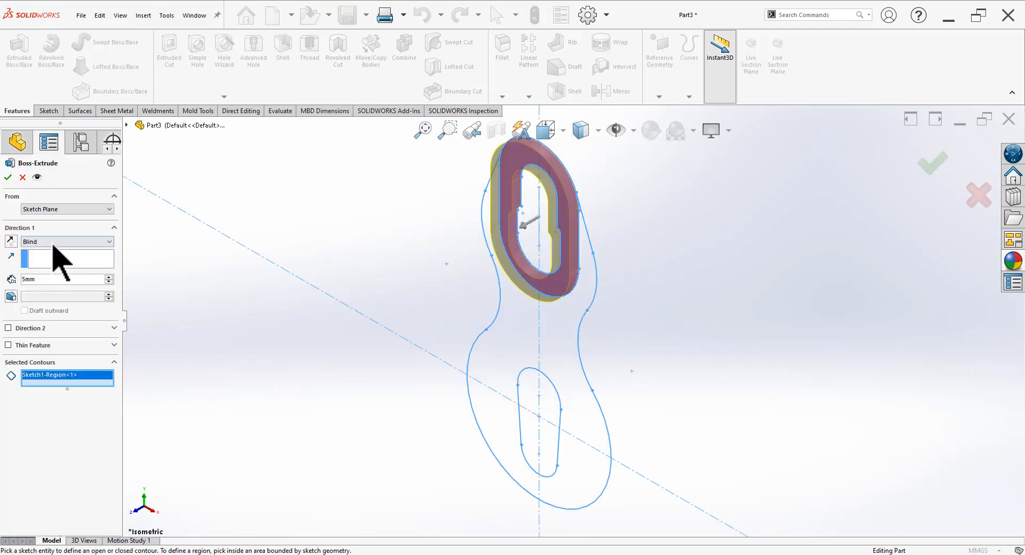
left_click(53, 243)
left_click(37, 287)
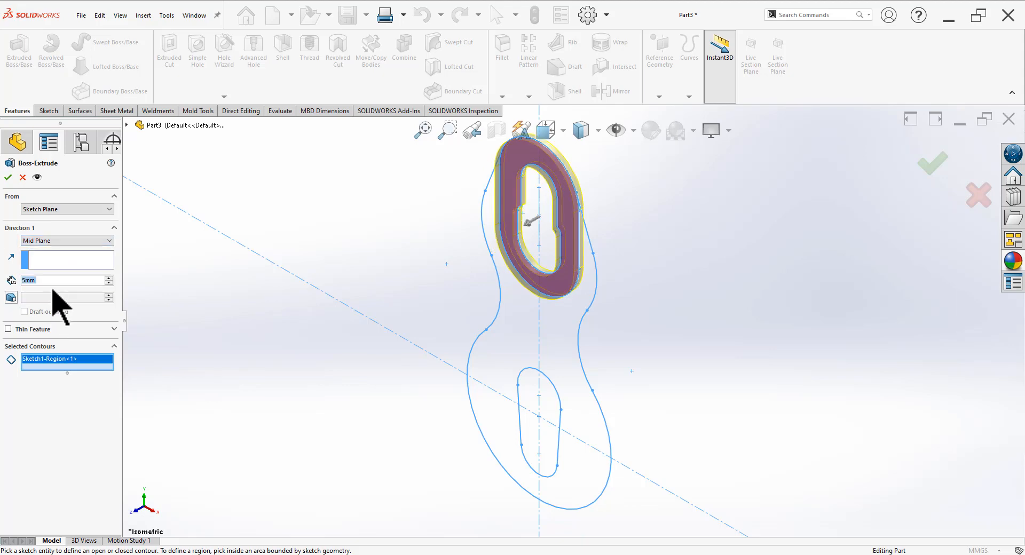
type("20")
key("Return")
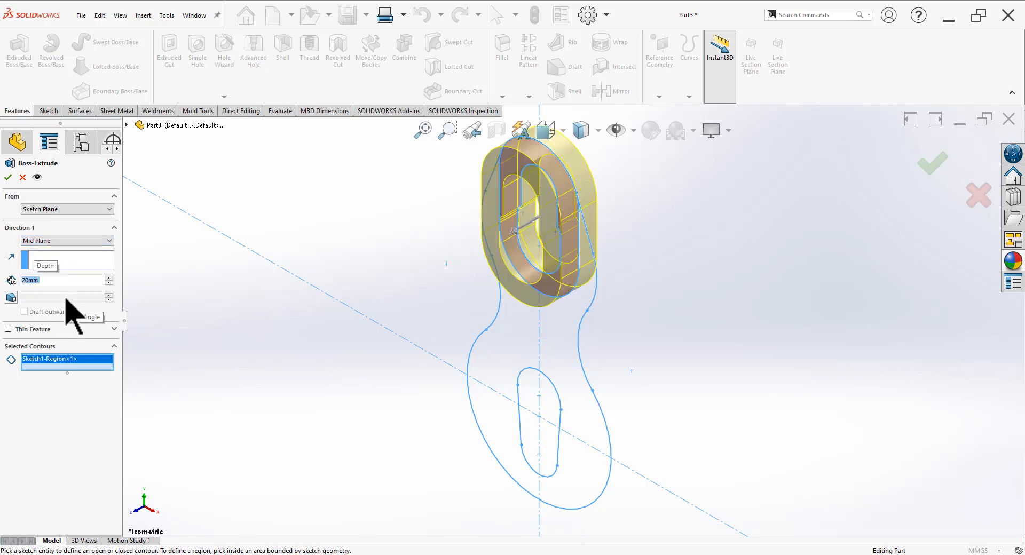
left_click(9, 177)
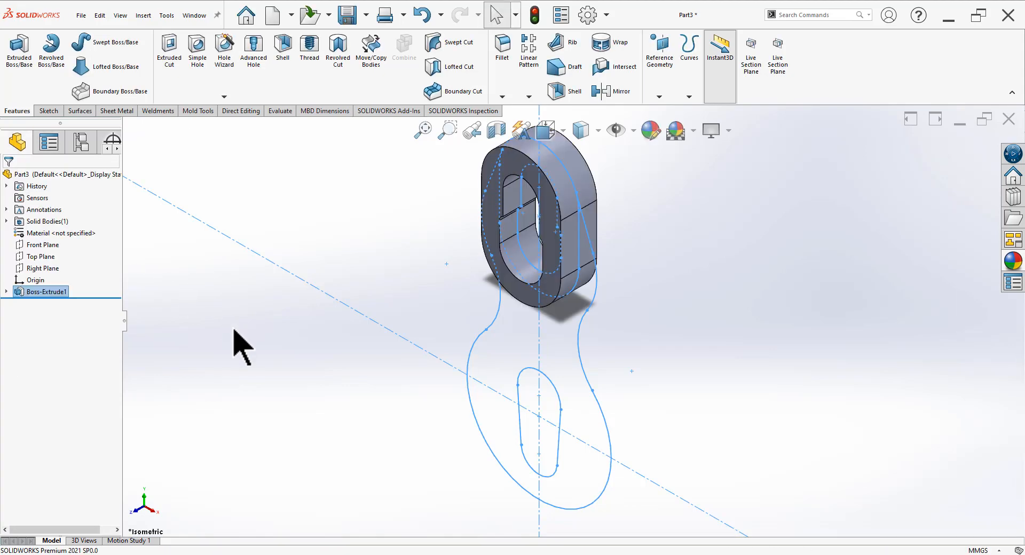
Reuse the profile sketch to extrude the outer link body region 10 mm with Mid Plane, merging it with the ring
left_click(7, 291)
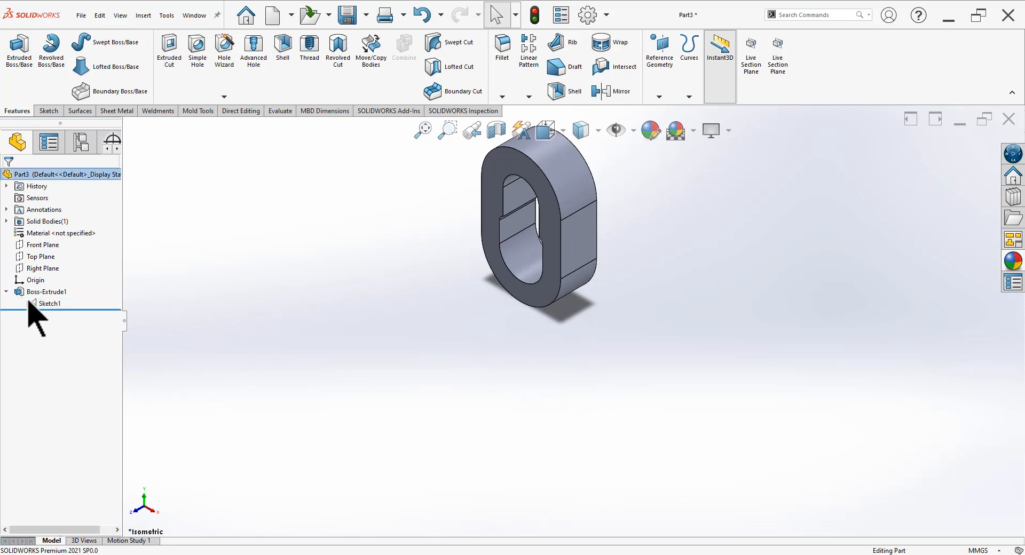
left_click(42, 304)
left_click(20, 59)
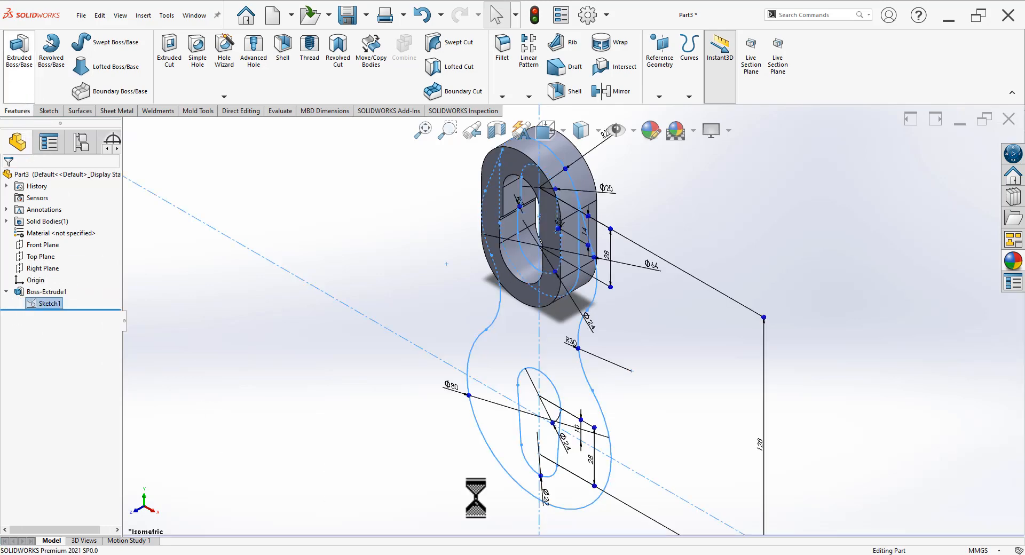
left_click(562, 364)
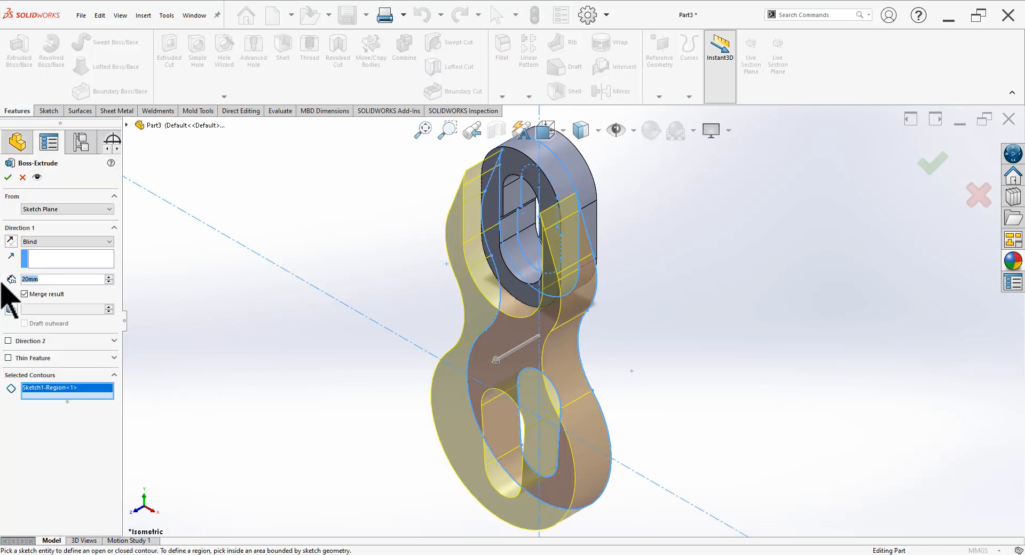
type("10")
key("Return")
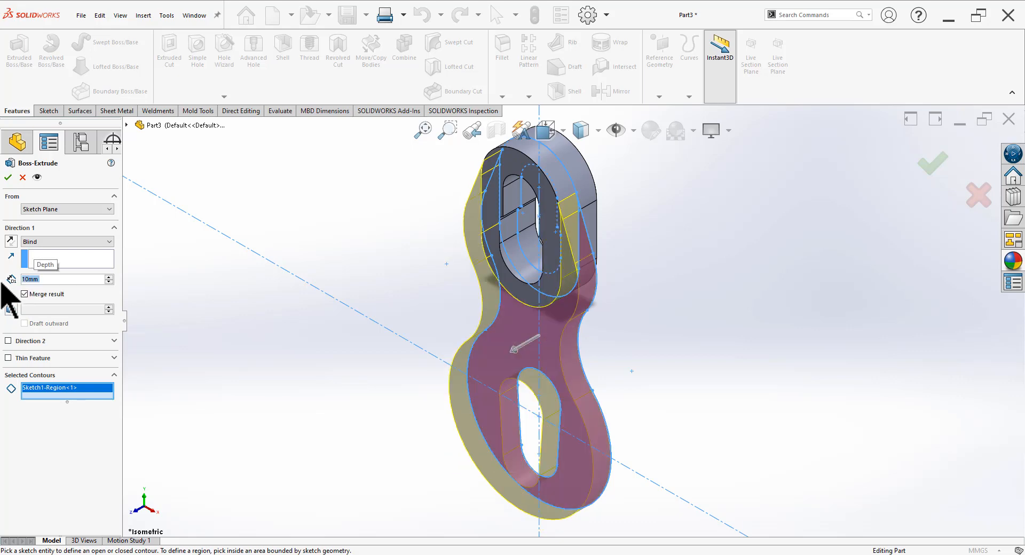
left_click(55, 244)
left_click(55, 297)
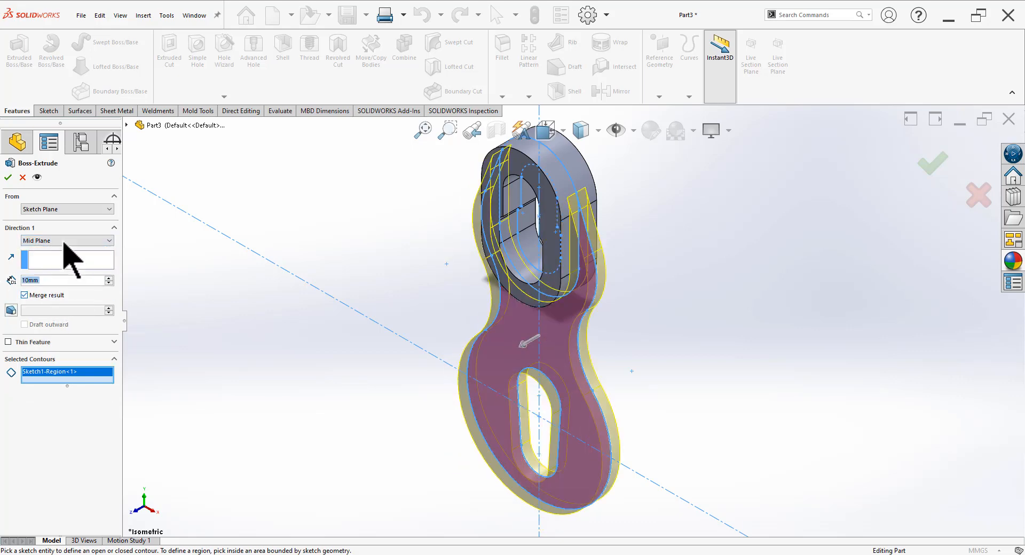
left_click(8, 177)
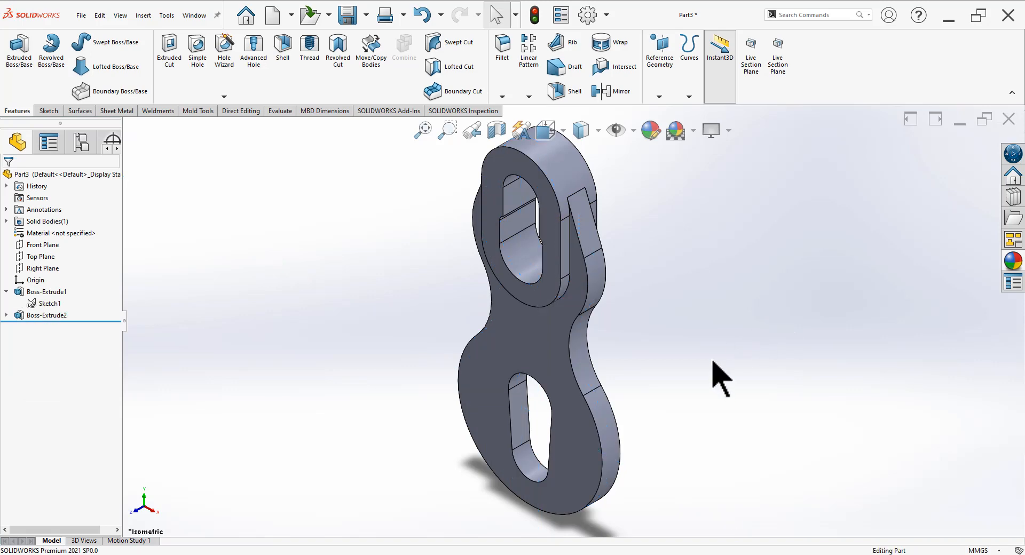
Select the whole part and fillet all its edges with a symmetric 0.25 mm radius
middle_click_drag(606, 359, 591, 380)
scroll(595, 342, "up", 3)
mouse_move(577, 340)
middle_mouse_down()
mouse_move(638, 304)
mouse_move(578, 332)
middle_mouse_up()
middle_click_drag(509, 365, 573, 365)
left_click_drag(344, 185, 655, 509)
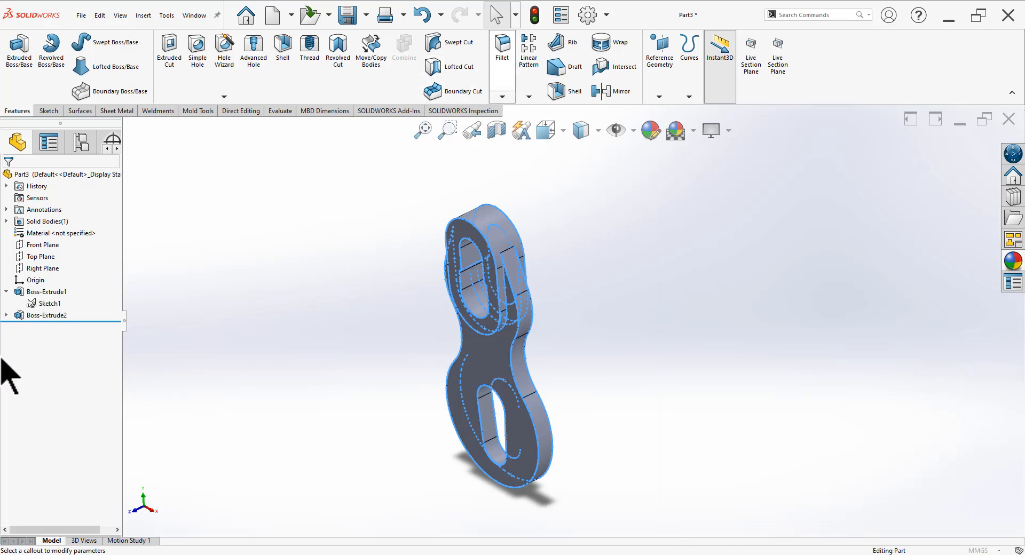
scroll(114, 411, "down", 3)
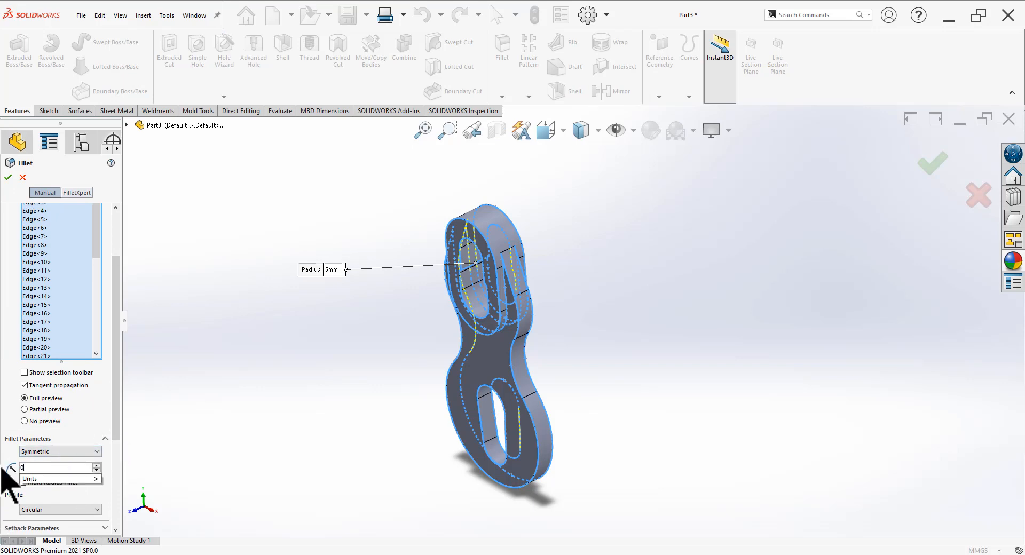
key("Return")
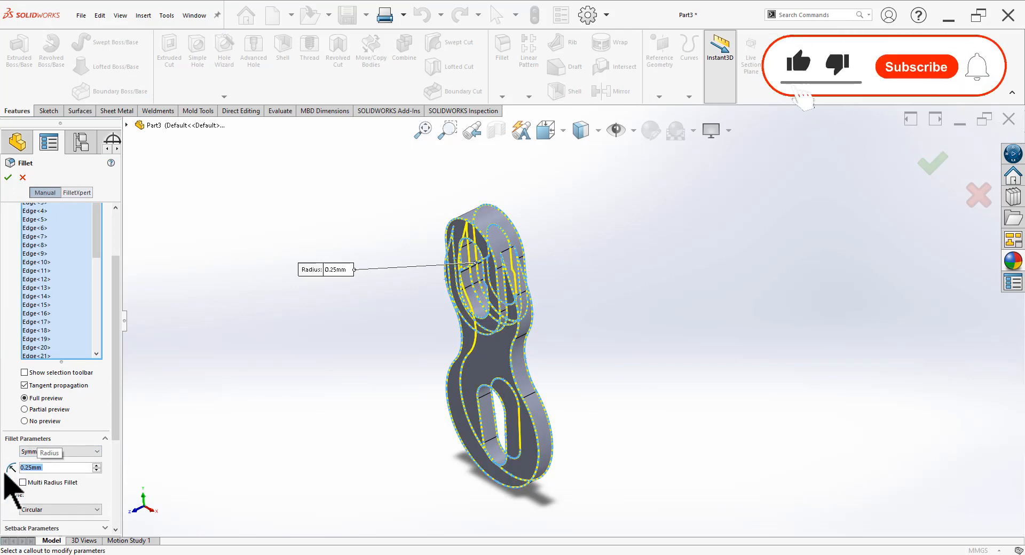
left_click(8, 177)
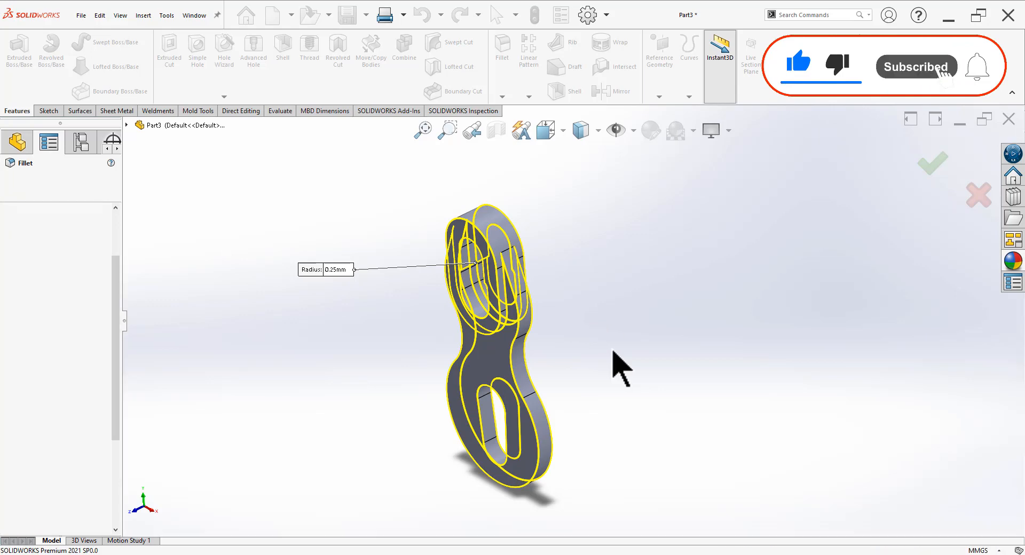
Inspect the filleted edges around the raised ring and the slots, and restore the isometric view
middle_click_drag(625, 350, 551, 428)
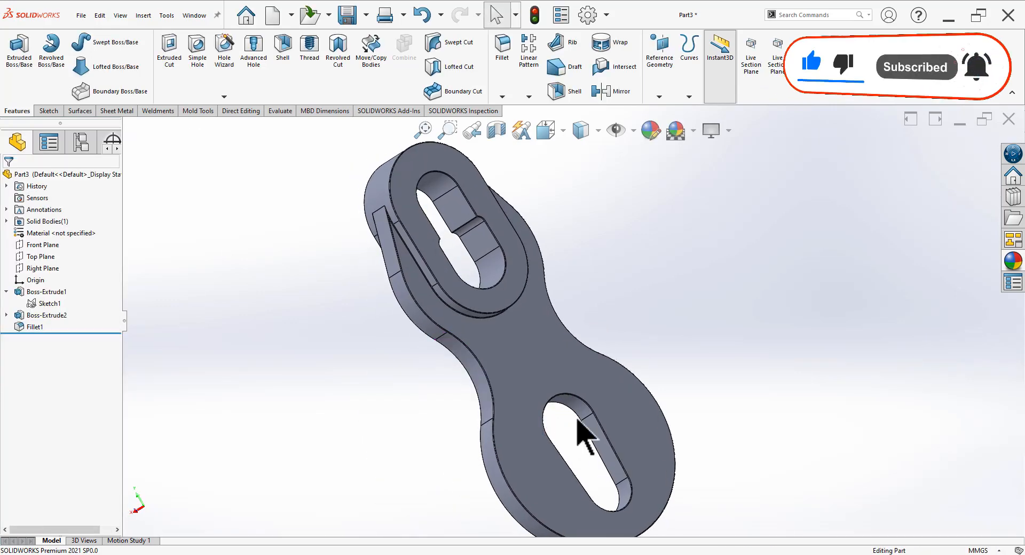
scroll(611, 304, "down", 5)
scroll(571, 336, "up", 5)
middle_click_drag(577, 344, 591, 278)
scroll(494, 311, "down", 5)
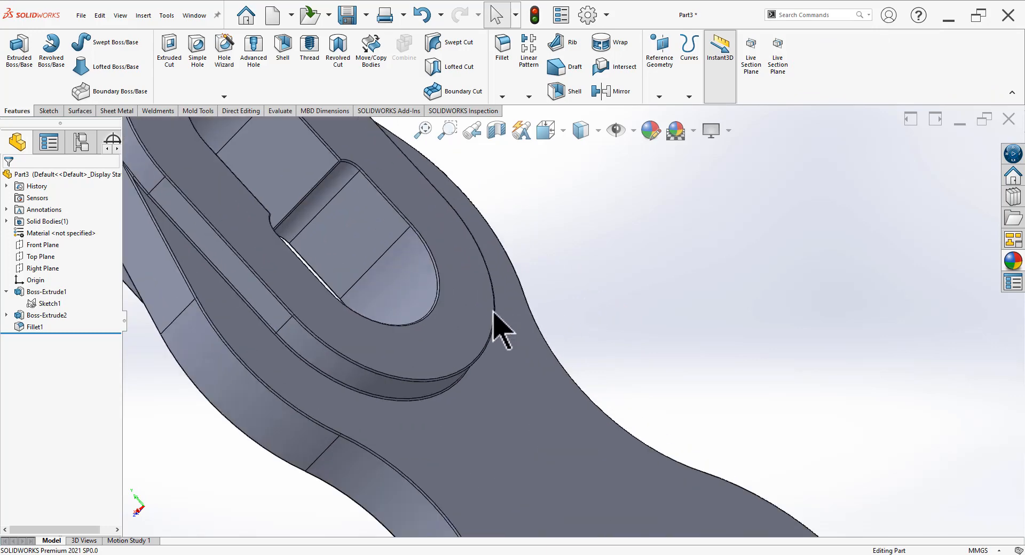
scroll(491, 311, "up", 5)
middle_click_drag(575, 319, 658, 432)
key("ctrl+7")
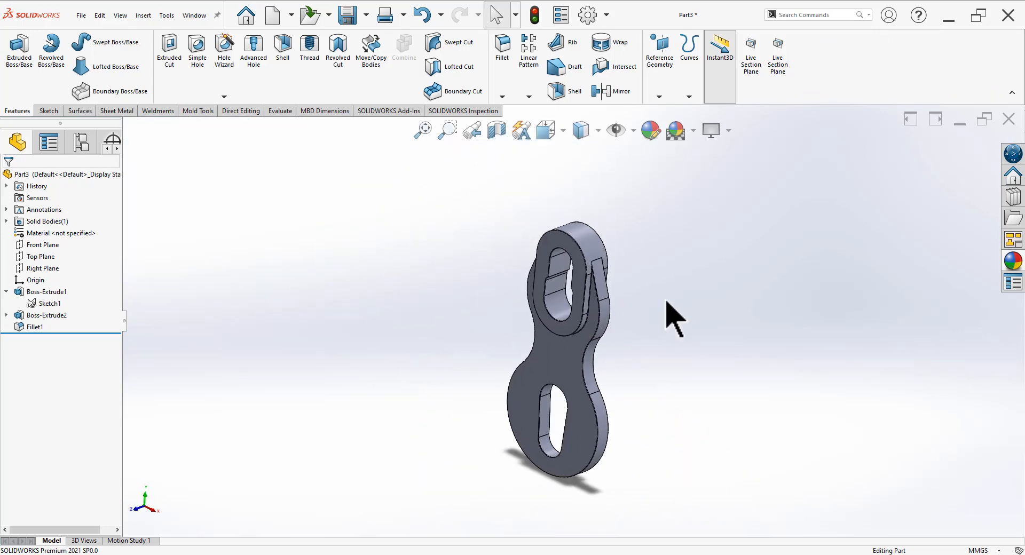
Change the appearance colour of the whole part to orange
left_click(651, 130)
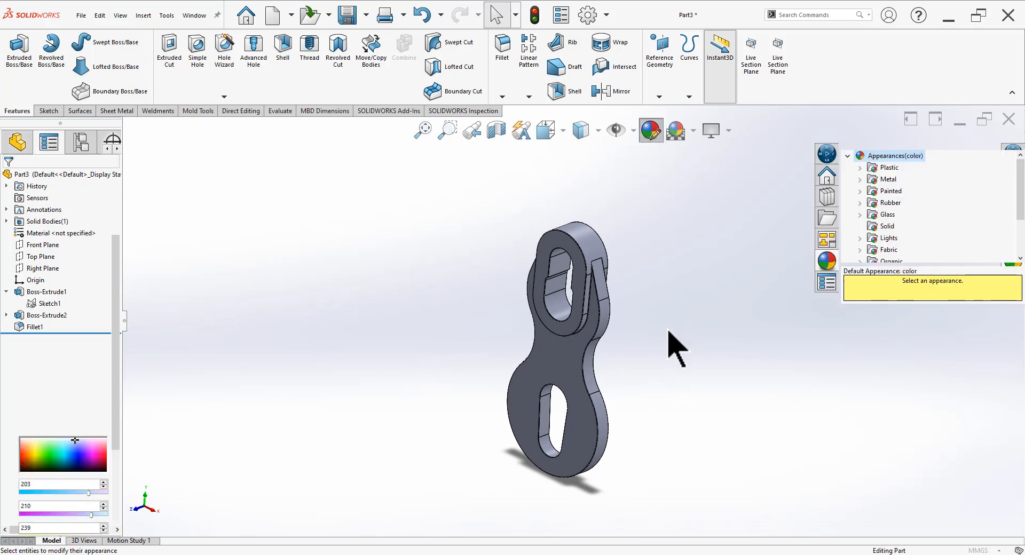
left_click(48, 411)
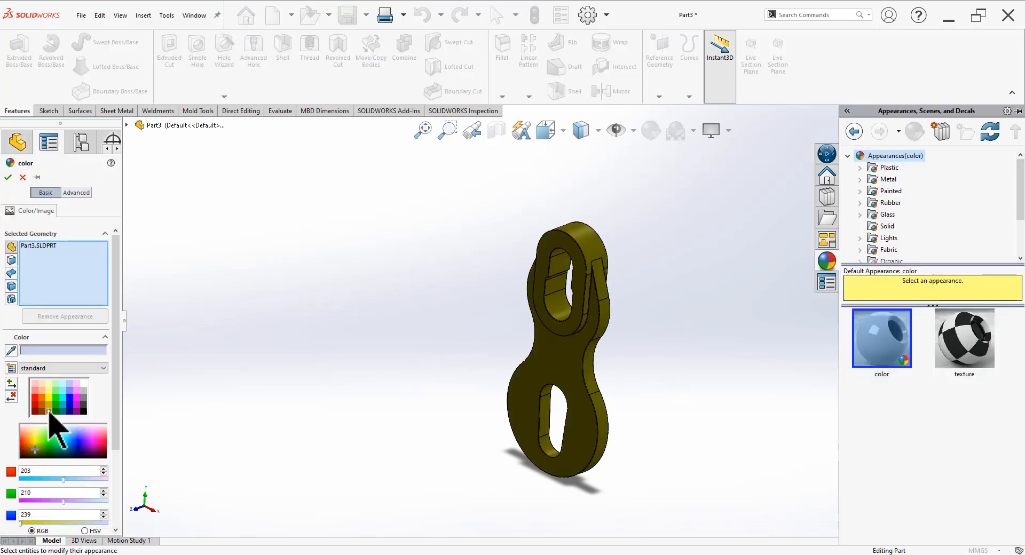
left_click(69, 391)
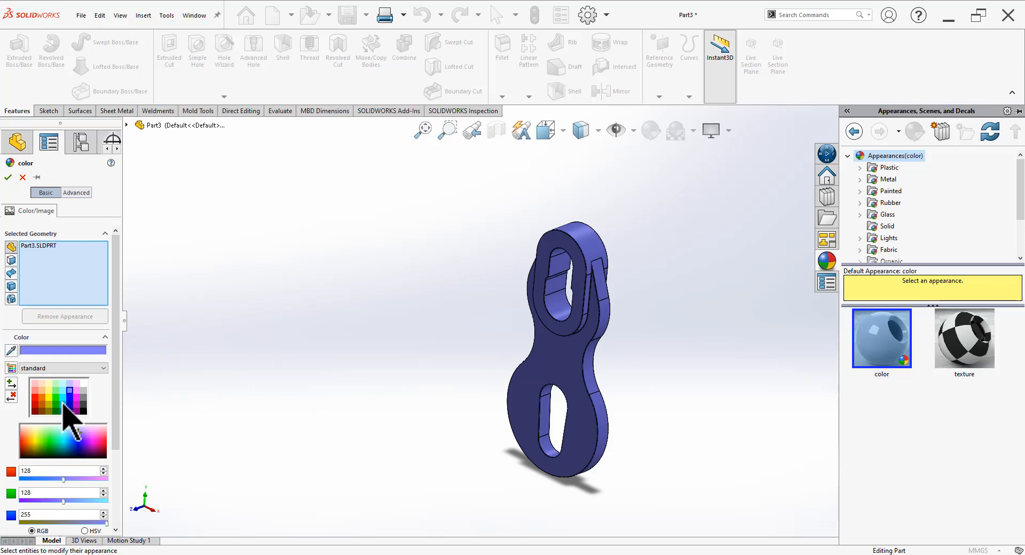
left_click(33, 437)
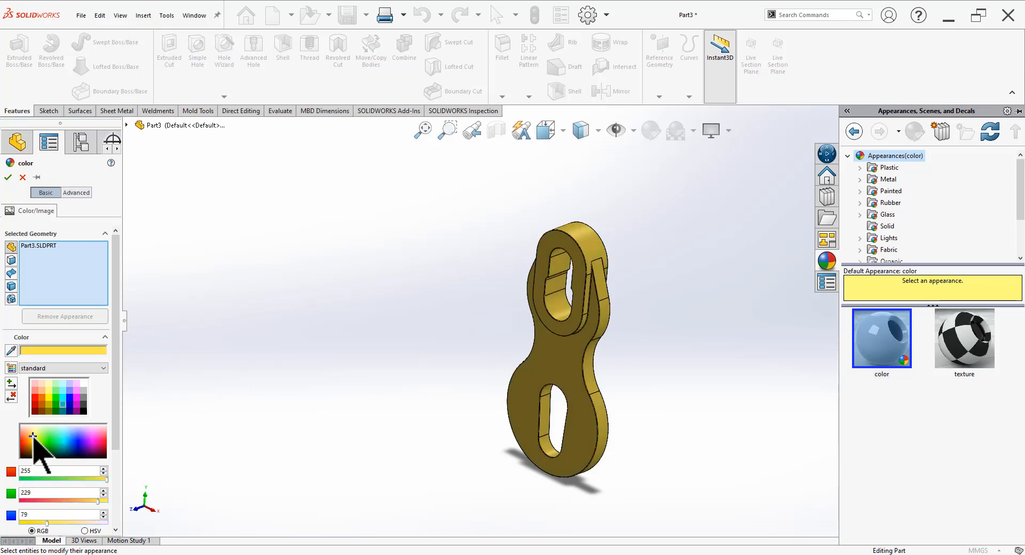
left_click(28, 443)
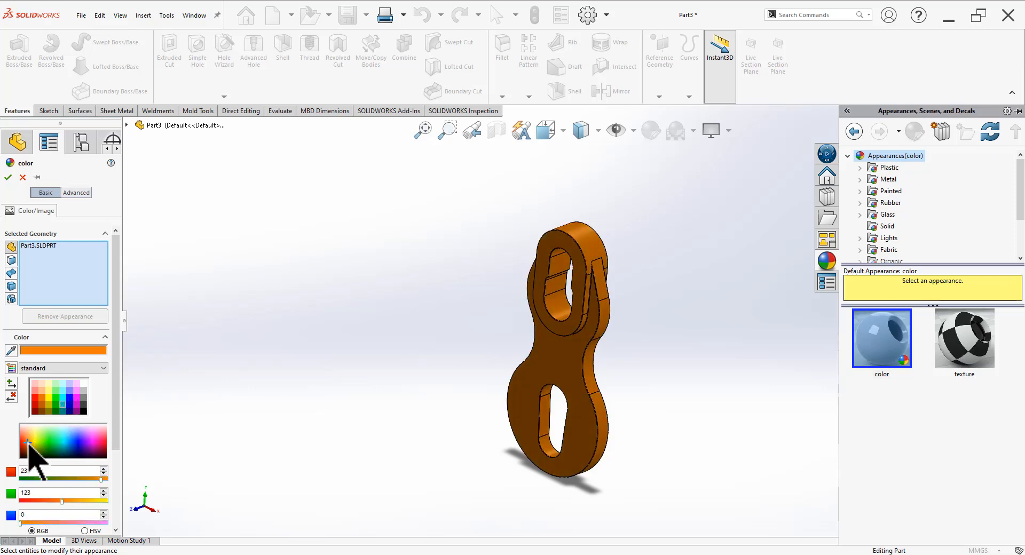
left_click(10, 176)
Turn on the Cartoon view effect and reset the part to the isometric orientation
left_click(726, 131)
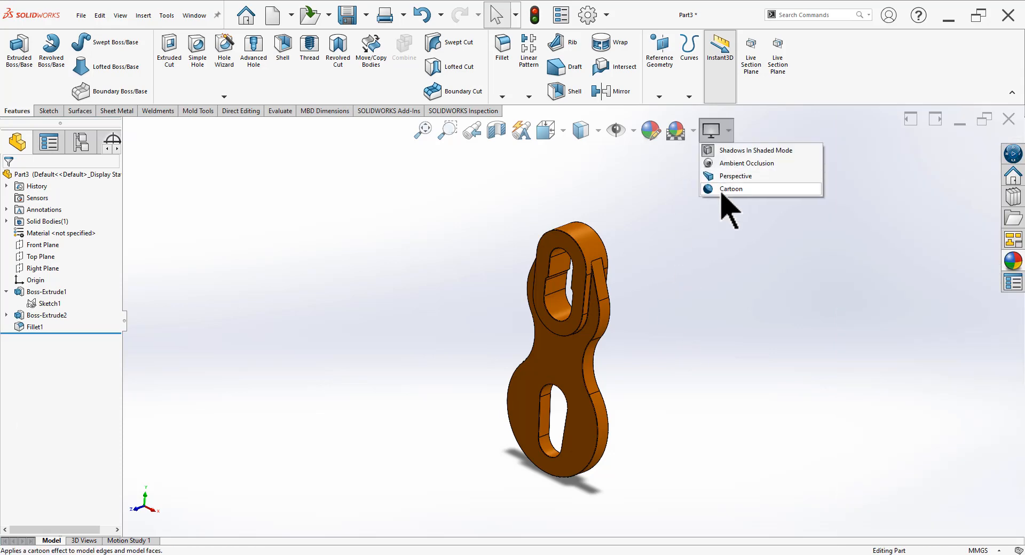
left_click(732, 189)
mouse_move(682, 298)
middle_mouse_down()
mouse_move(607, 395)
mouse_move(781, 346)
mouse_move(932, 345)
mouse_move(957, 361)
middle_mouse_up()
key("space")
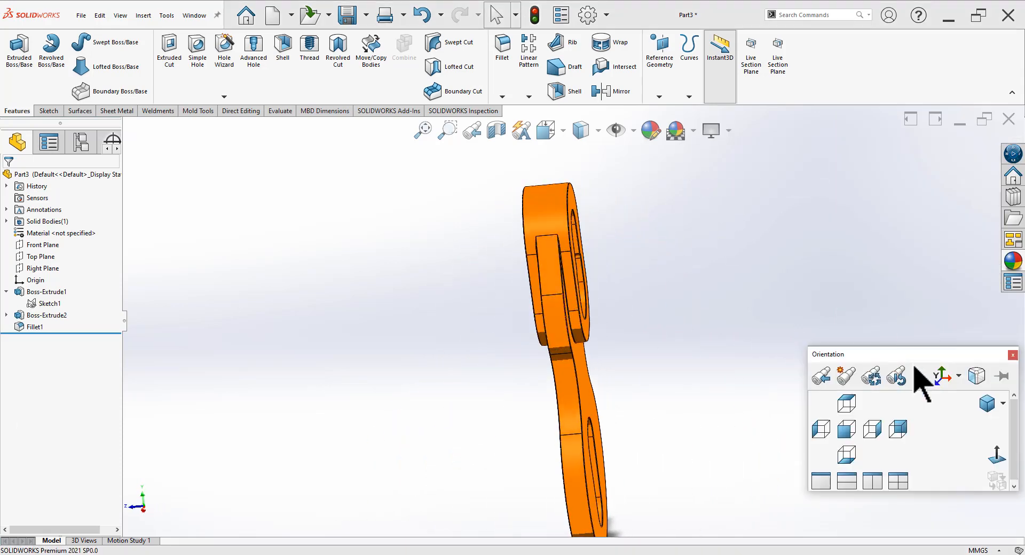
left_click(989, 405)
scroll(701, 343, "up", 2)
scroll(620, 389, "down", 3)
middle_click_drag(620, 390, 609, 355)
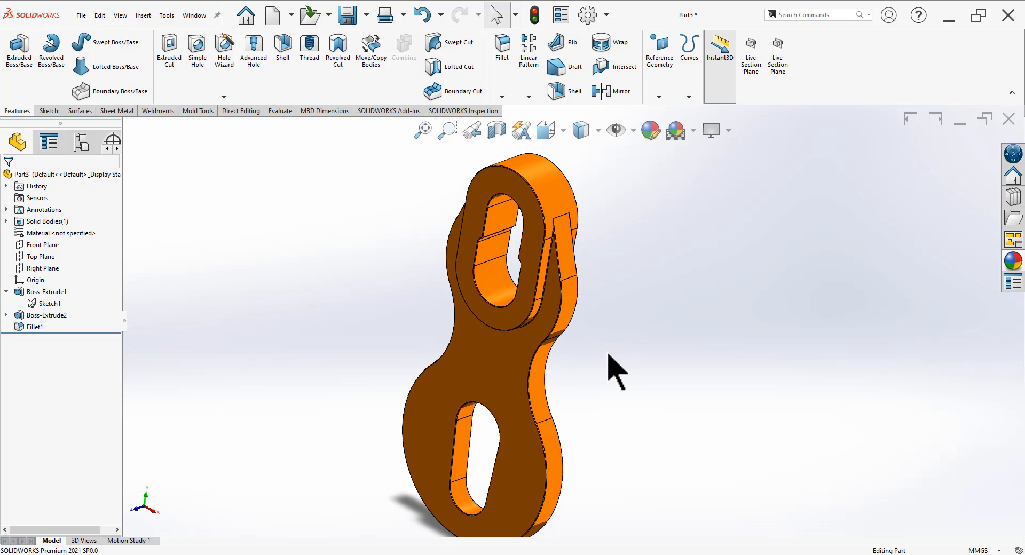
Save the part as Part9 in the SolidWorks Sketcher Tutorials folder
key("ctrl+s")
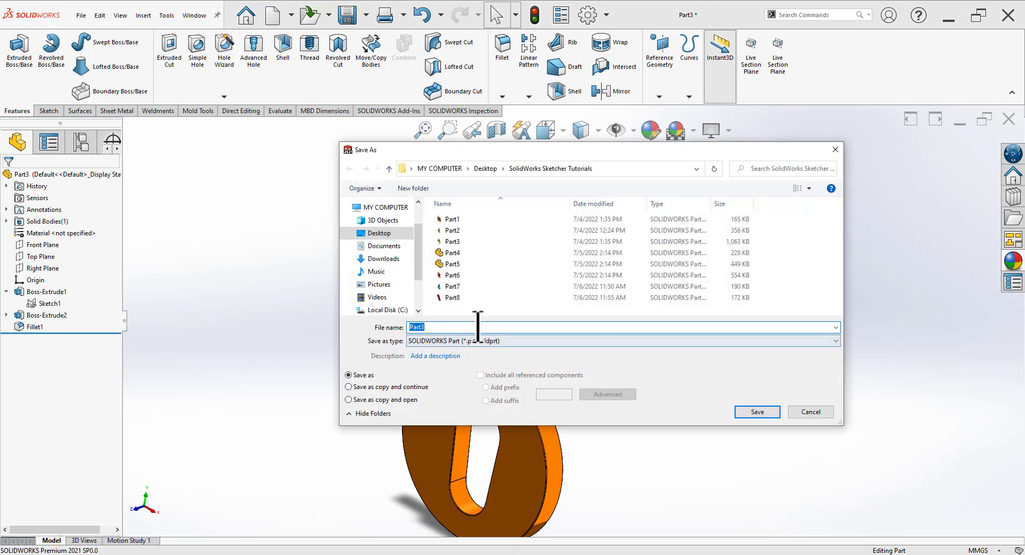
key("BackSpace")
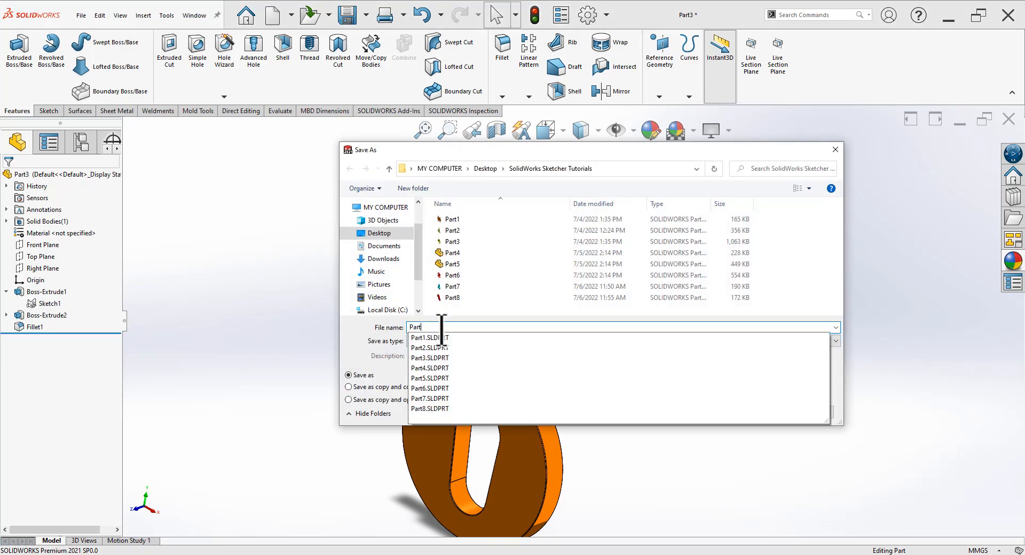
type("9")
key("Return")
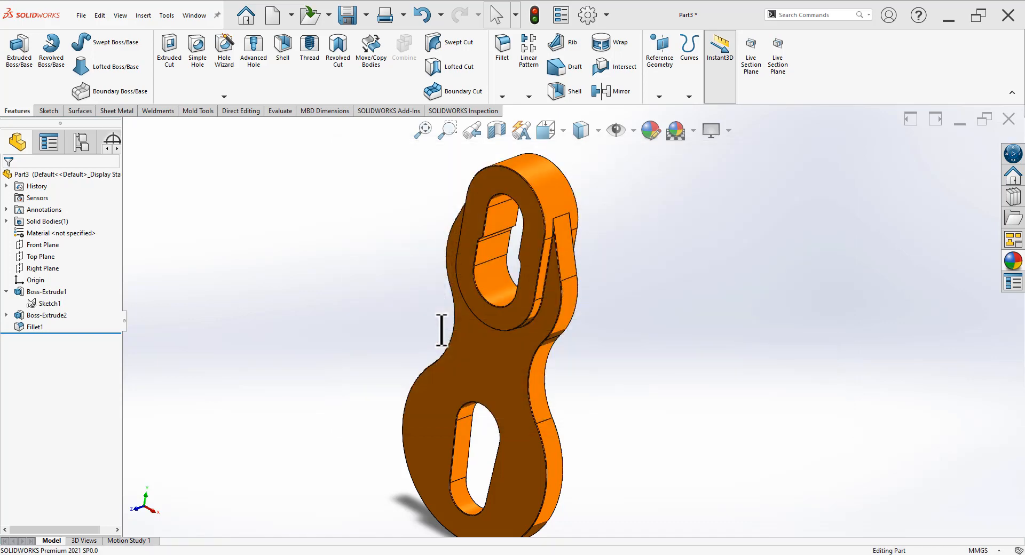
middle_click_drag(465, 348, 579, 344)
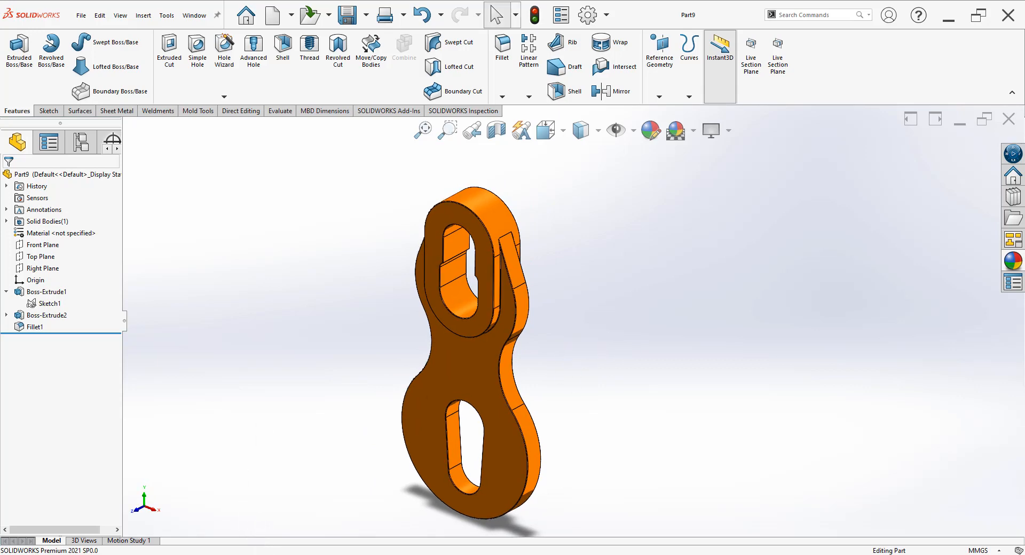
Switch to the exercise PDF in the browser, look through the drawings on pages 13 and 12, and return to the SOLIDWORKS part
key("alt+Tab")
scroll(516, 357, "up", 15)
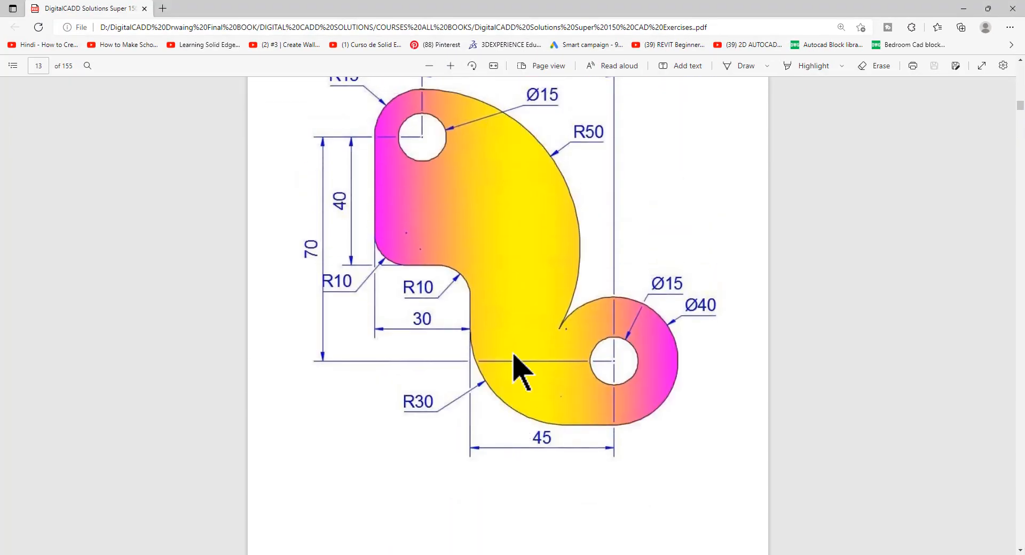
scroll(518, 374, "up", 3)
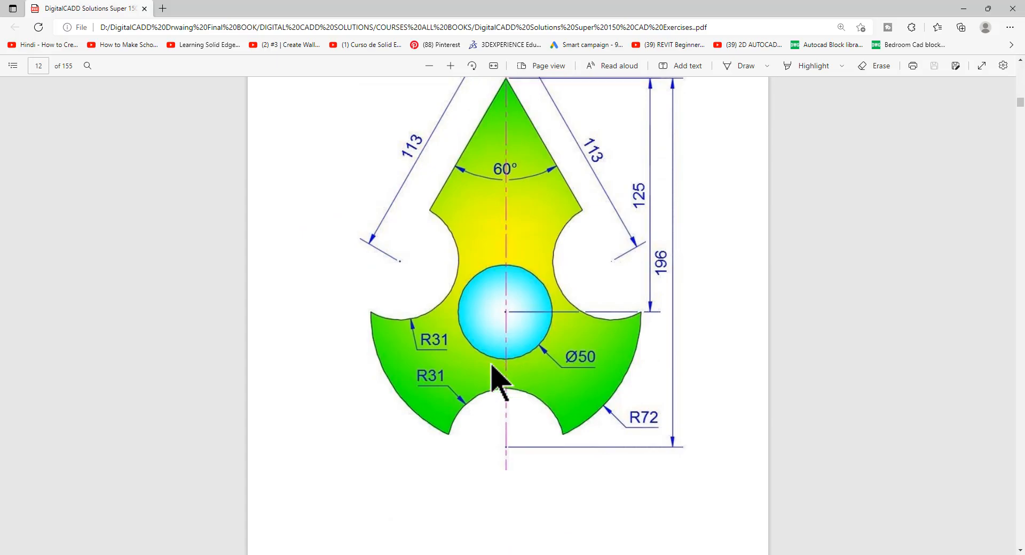
key("alt+Tab")
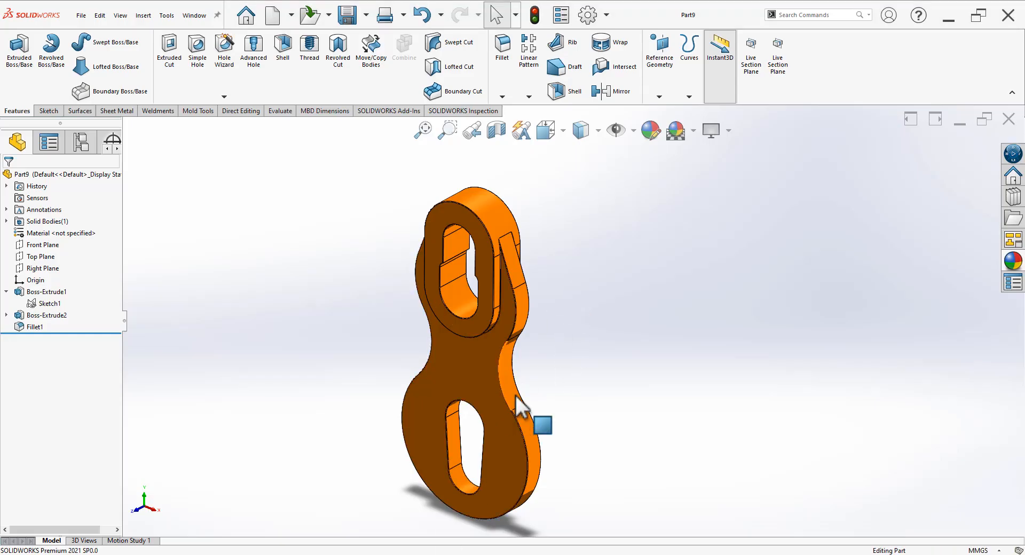
middle_click_drag(518, 403, 560, 403)
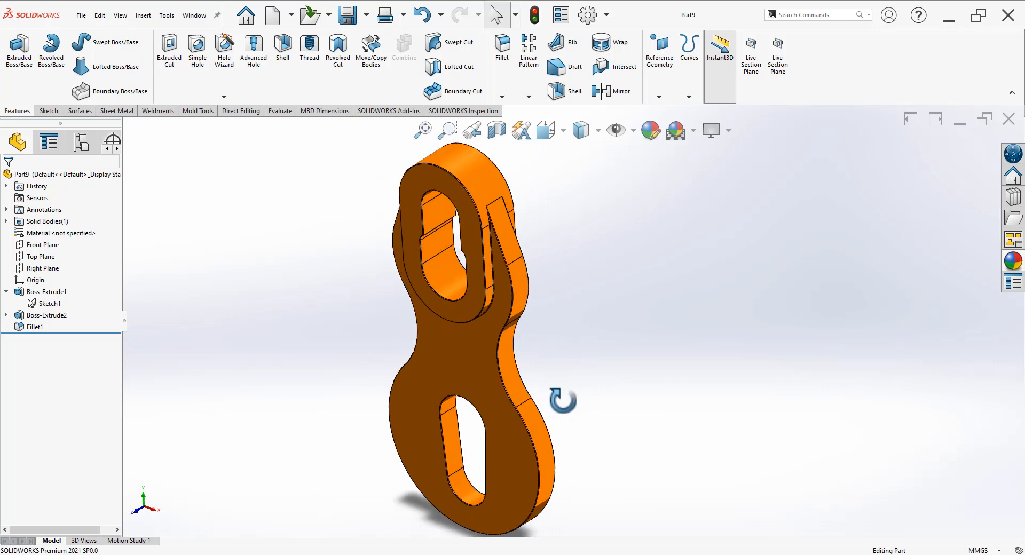